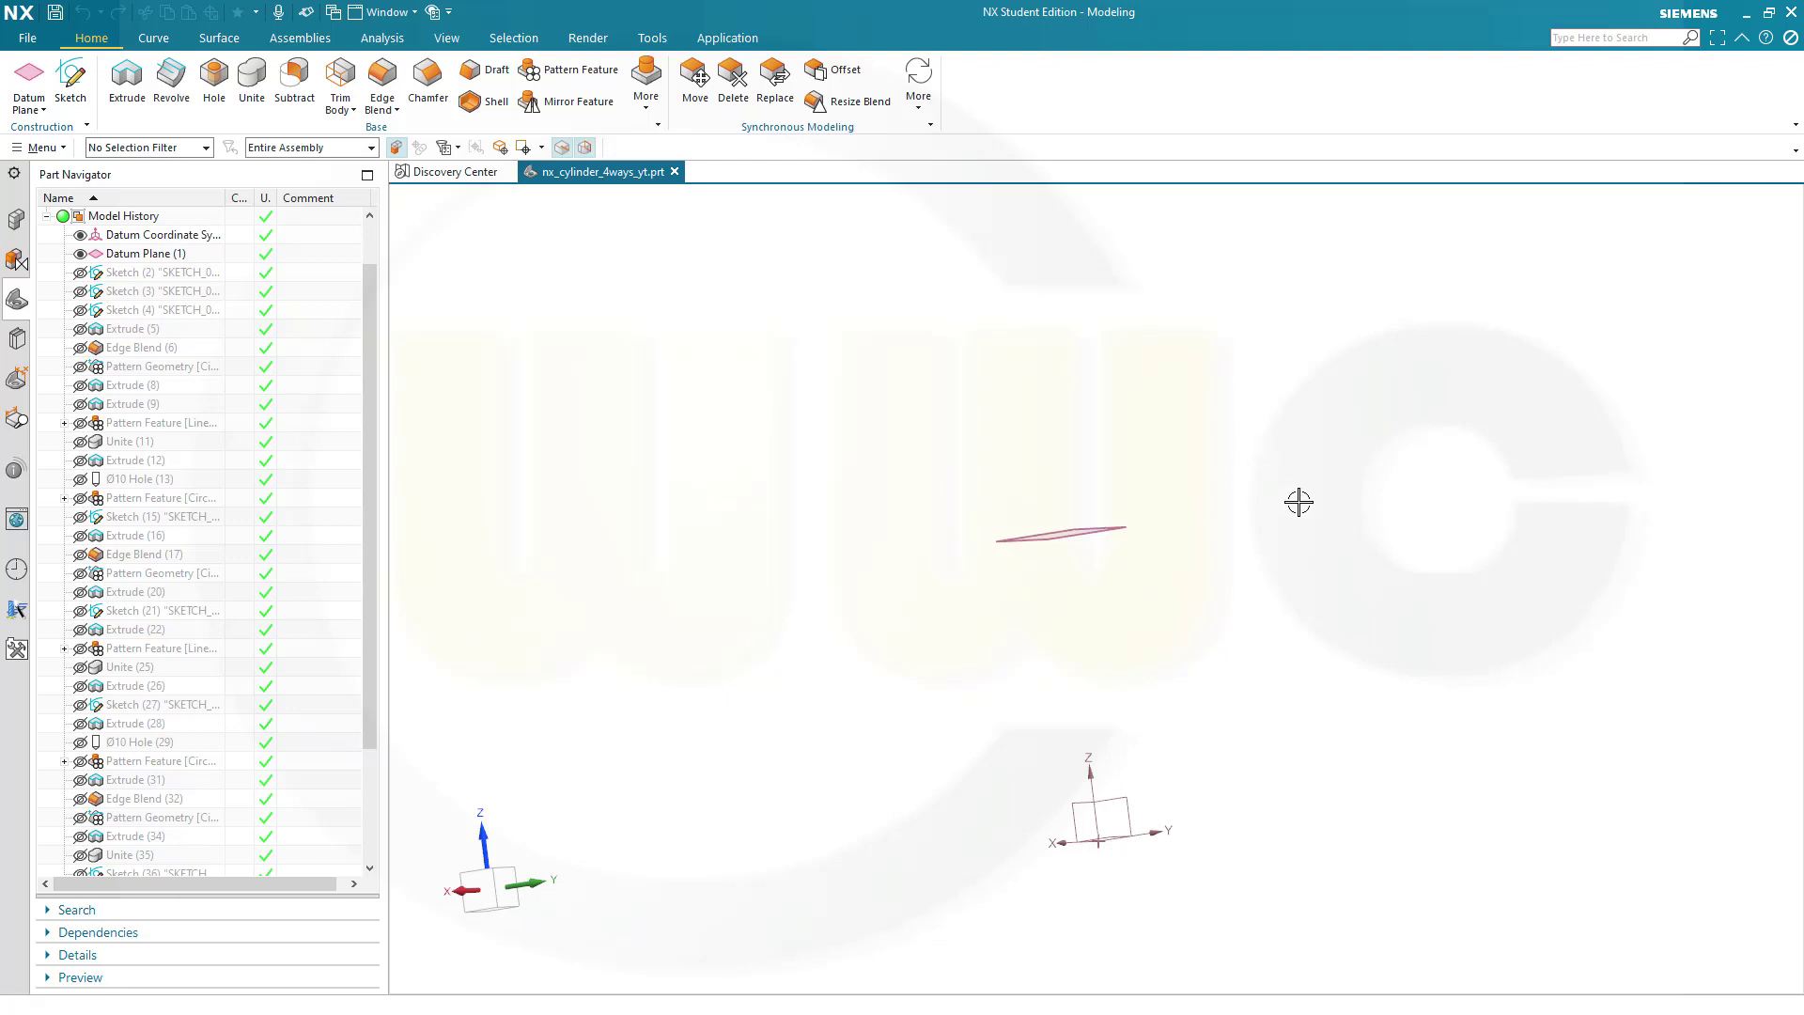
Start a new sketch on the Right principal plane.
{"action": "mouse_move", "coordinate": [1276, 534]}
{"action": "middle_mouse_down"}
{"action": "mouse_move", "coordinate": [1300, 568]}
{"action": "mouse_move", "coordinate": [1321, 539]}
{"action": "mouse_move", "coordinate": [1252, 513]}
{"action": "mouse_move", "coordinate": [1220, 536]}
{"action": "mouse_move", "coordinate": [1147, 534]}
{"action": "mouse_move", "coordinate": [1164, 499]}
{"action": "mouse_move", "coordinate": [1229, 535]}
{"action": "mouse_move", "coordinate": [1281, 532]}
{"action": "mouse_move", "coordinate": [1256, 499]}
{"action": "mouse_move", "coordinate": [1258, 515]}
{"action": "middle_mouse_up"}
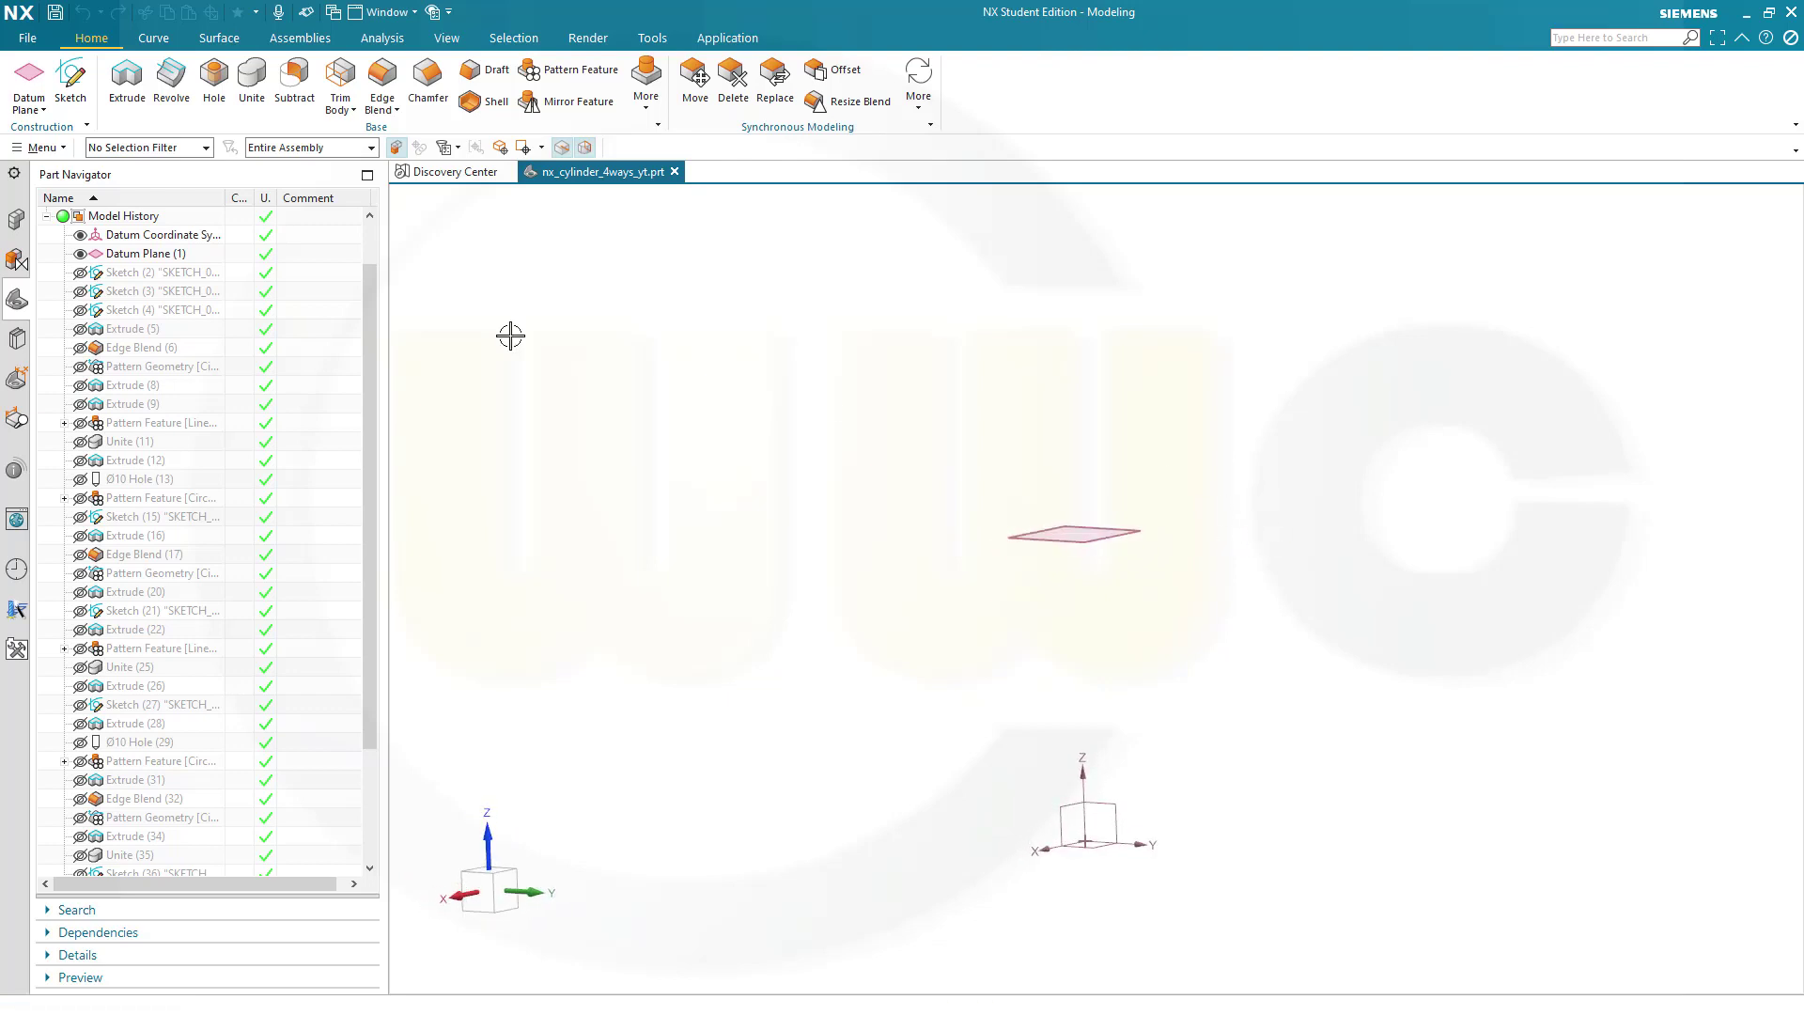
{"action": "left_click", "coordinate": [68, 83]}
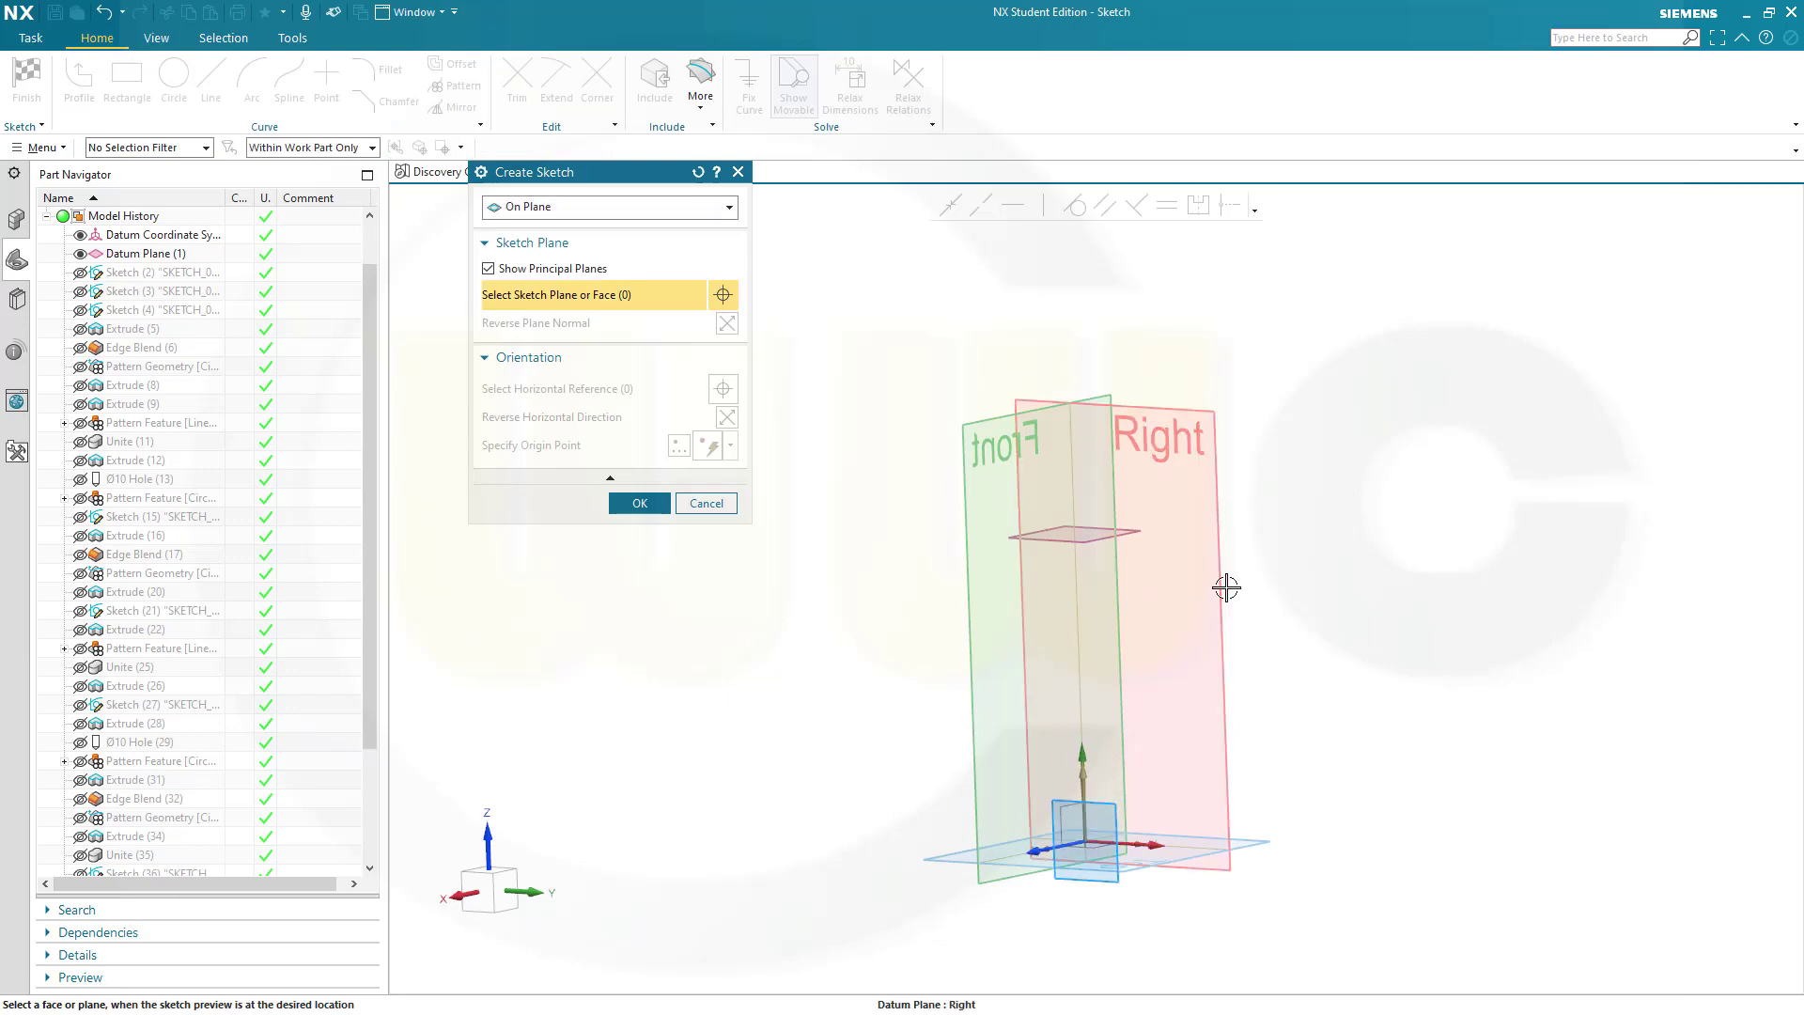
{"action": "left_click", "coordinate": [1226, 587]}
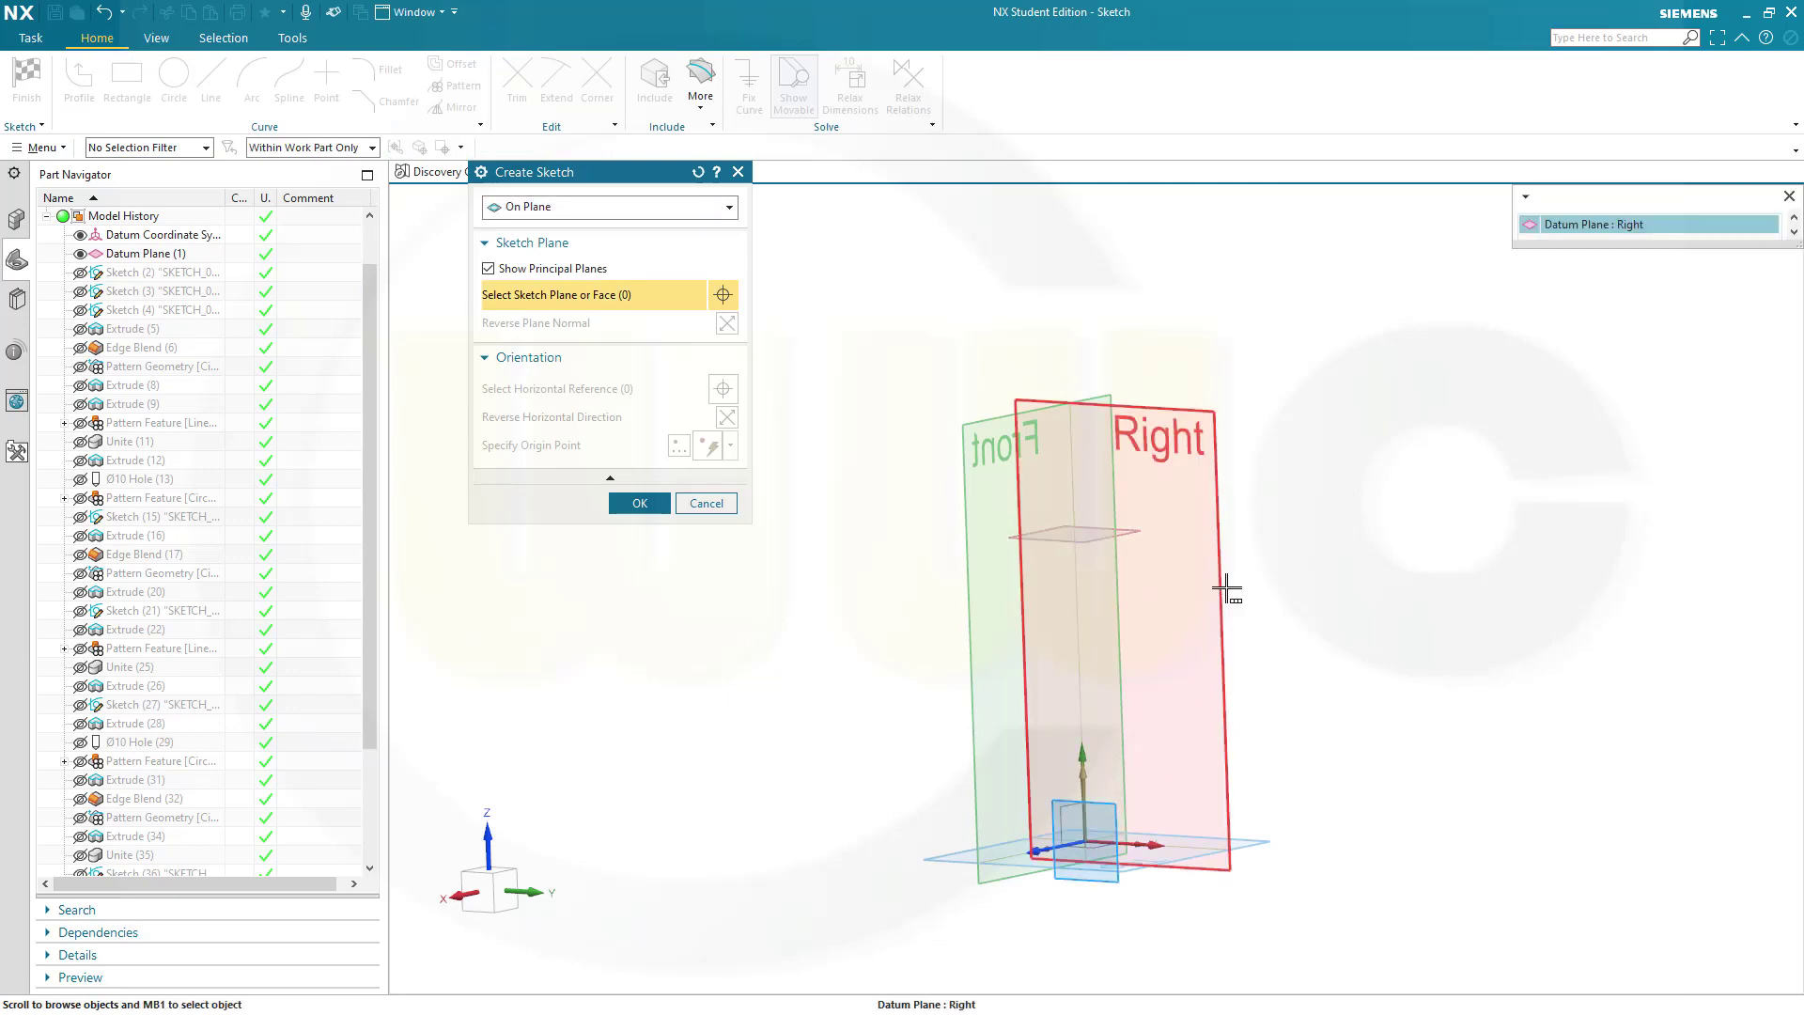
{"action": "left_click", "coordinate": [1659, 223]}
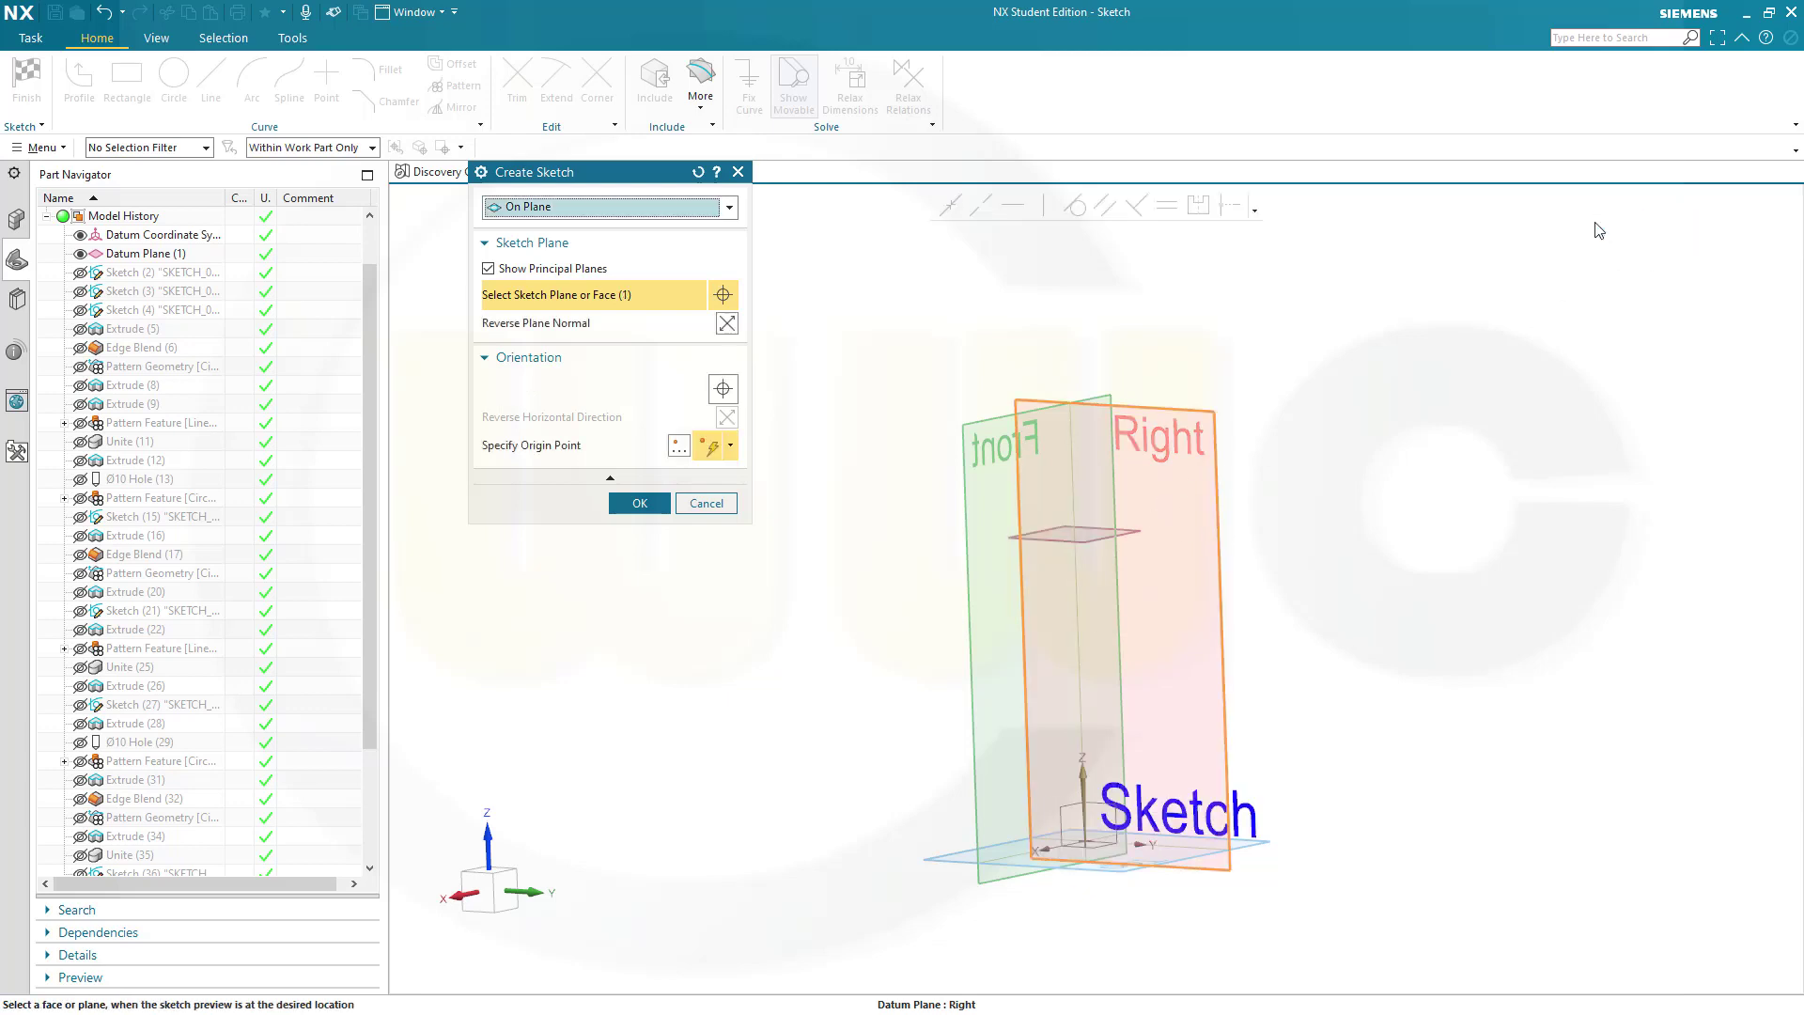
{"action": "left_click", "coordinate": [618, 506]}
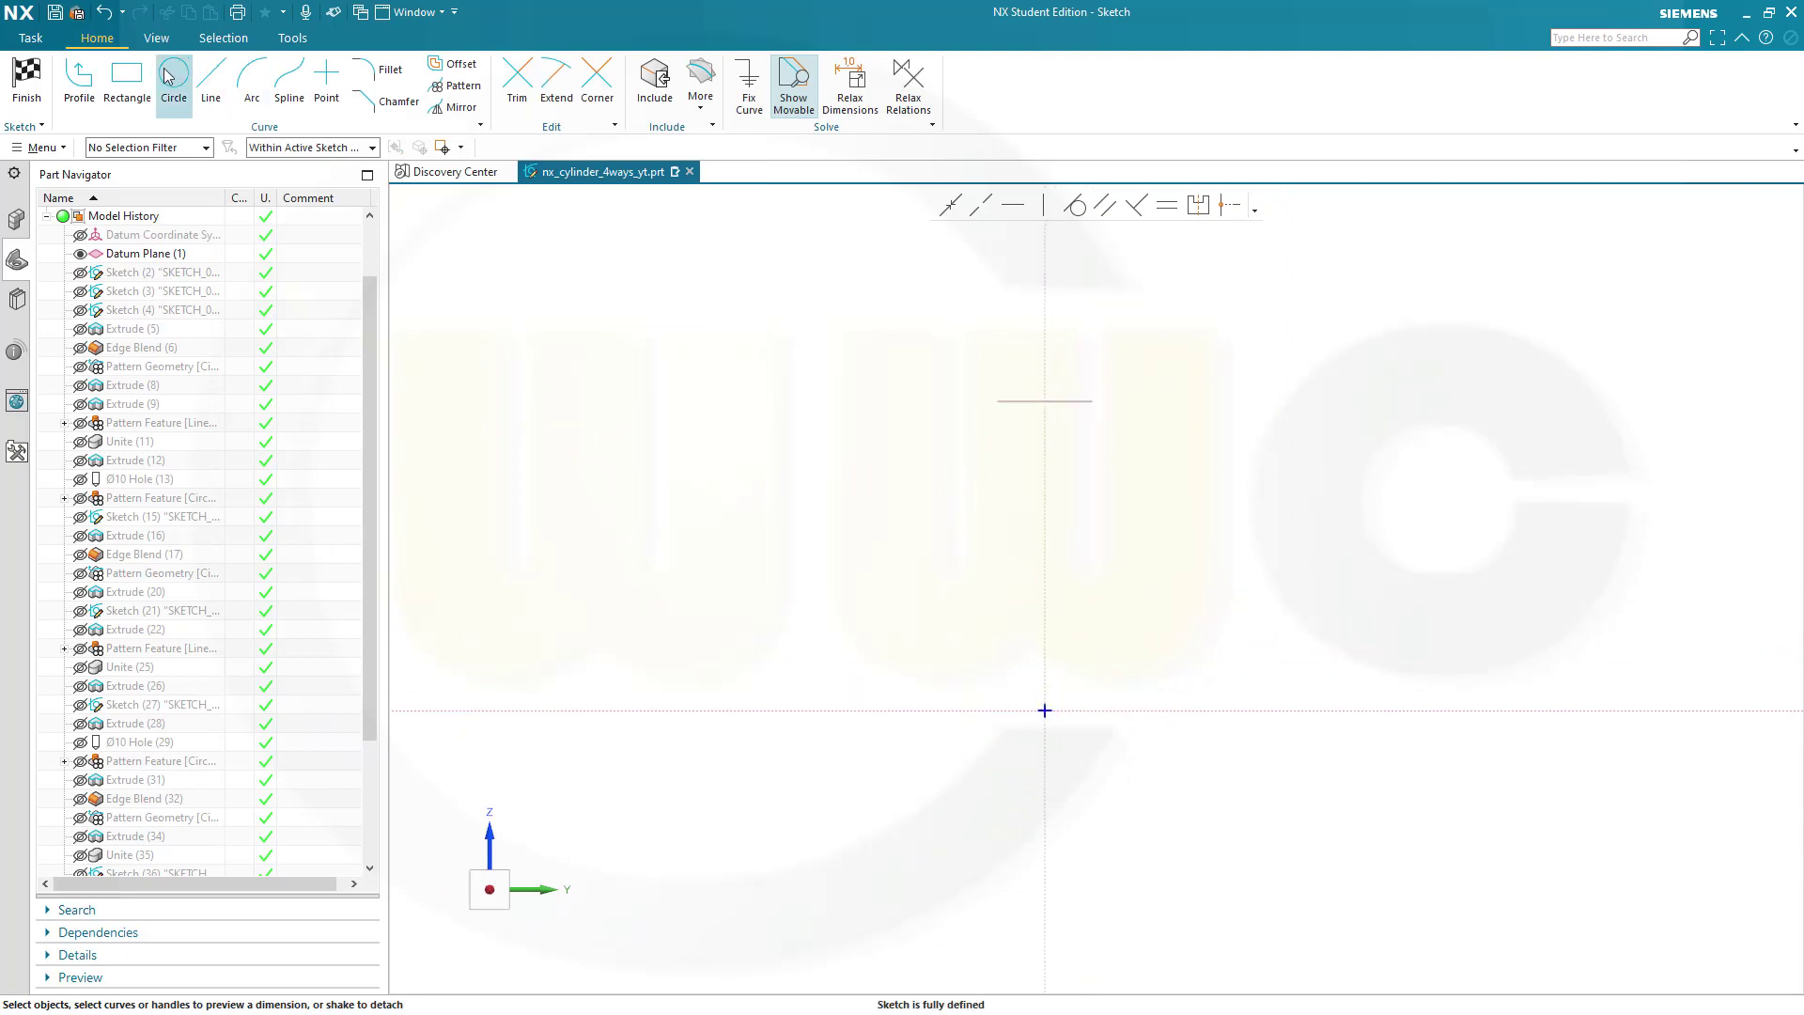
Sketch a corner-to-corner rectangle about 110 mm wide, beside the vertical axis and between the datum plane and the horizontal axis.
{"action": "left_click", "coordinate": [127, 83]}
{"action": "left_click", "coordinate": [1229, 437]}
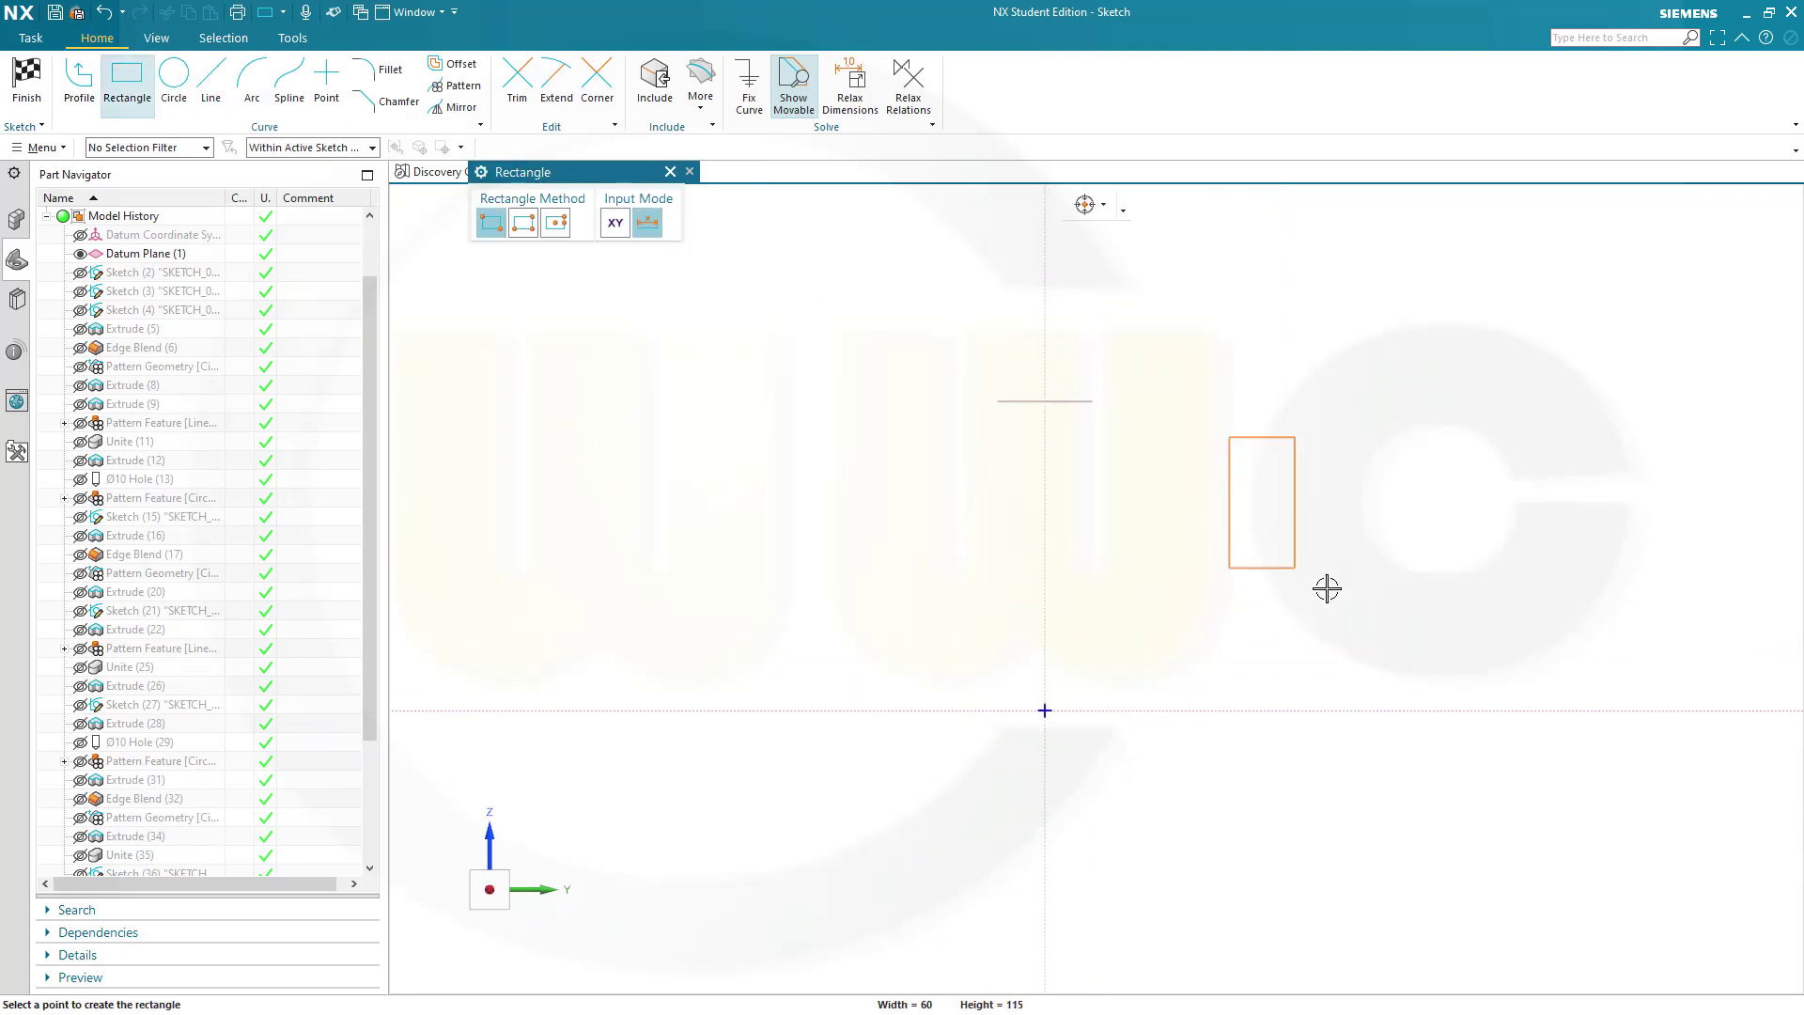
{"action": "left_click", "coordinate": [1360, 687]}
{"action": "key", "text": "Escape"}
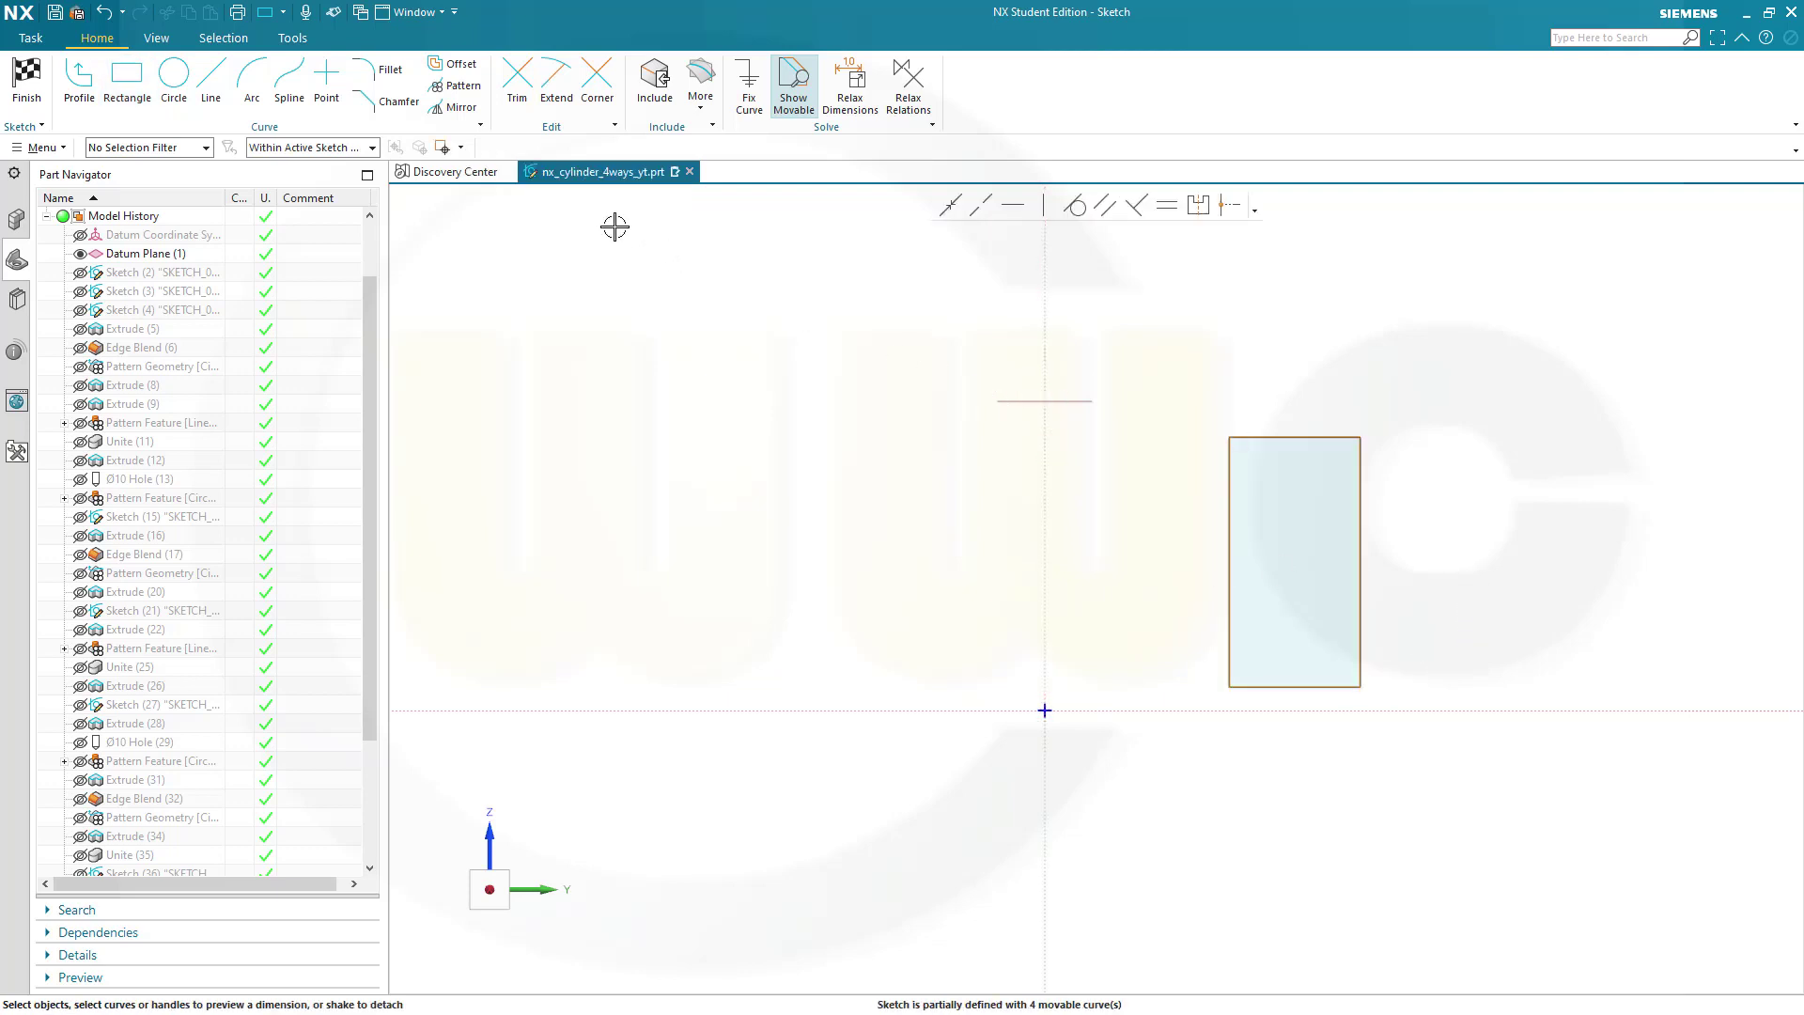
Include the datum plane above the origin in the sketch as a reference line.
{"action": "left_click", "coordinate": [649, 89]}
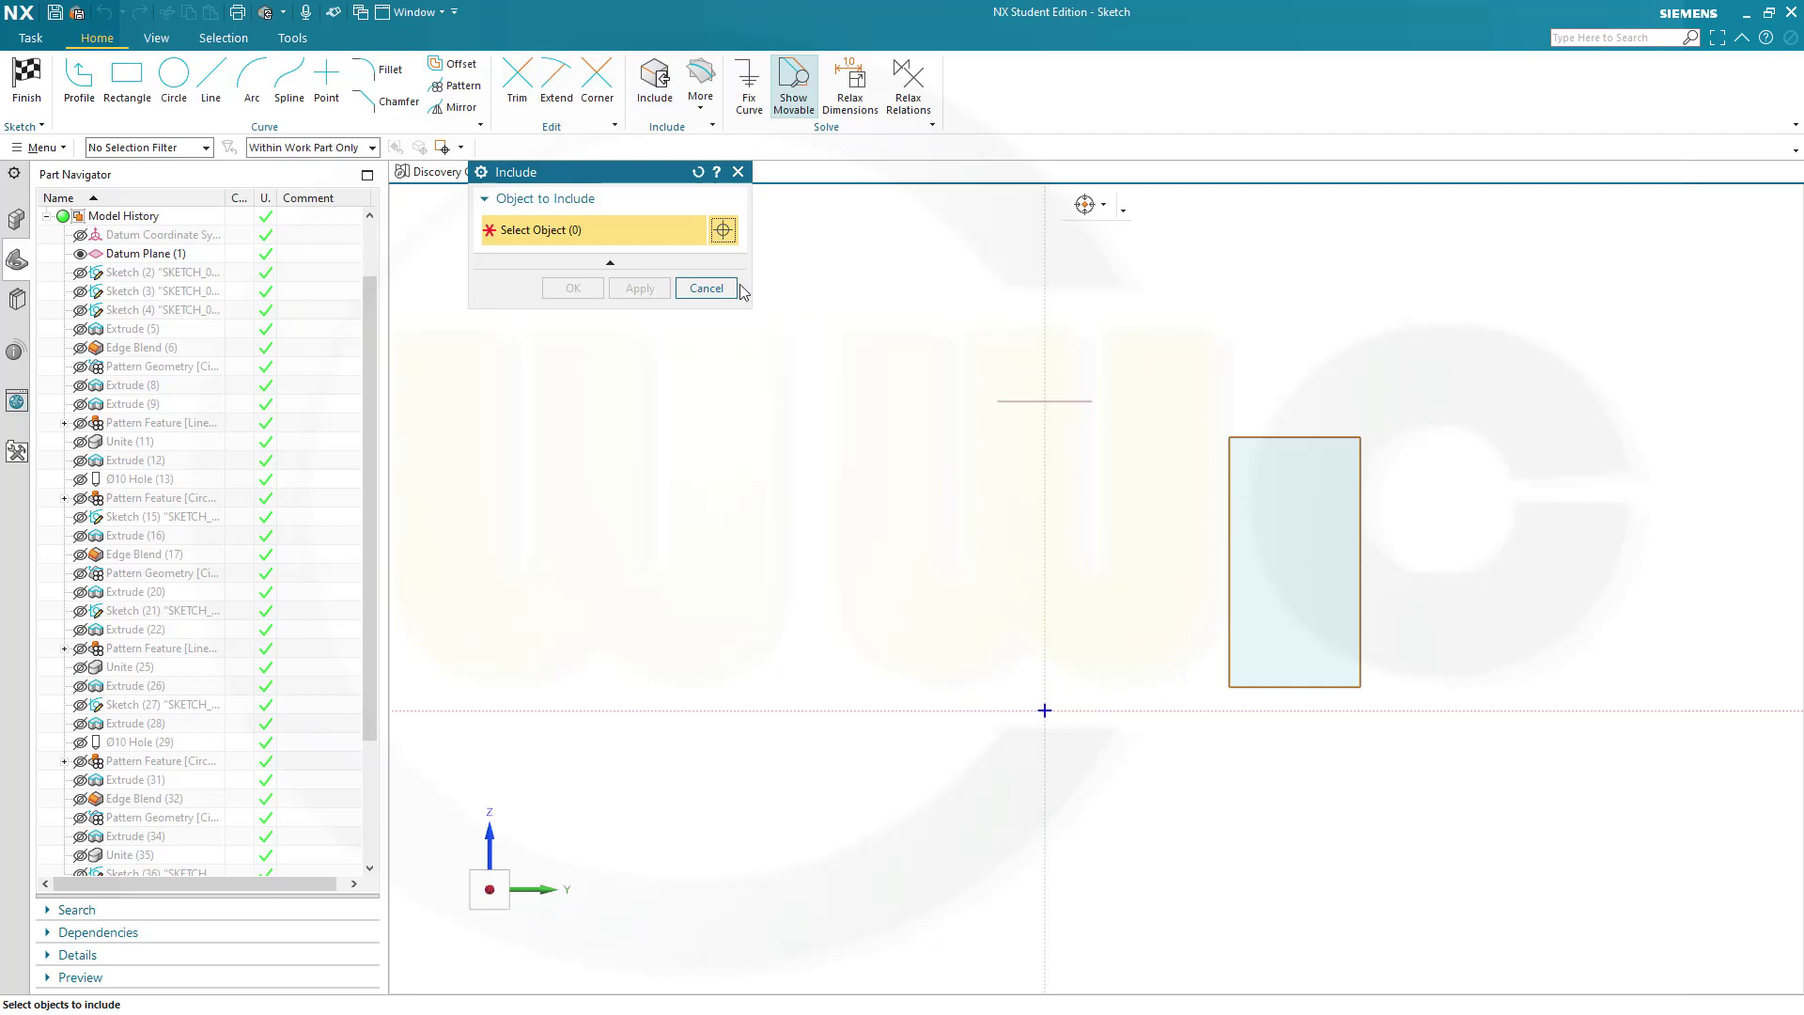
{"action": "left_click", "coordinate": [1010, 399]}
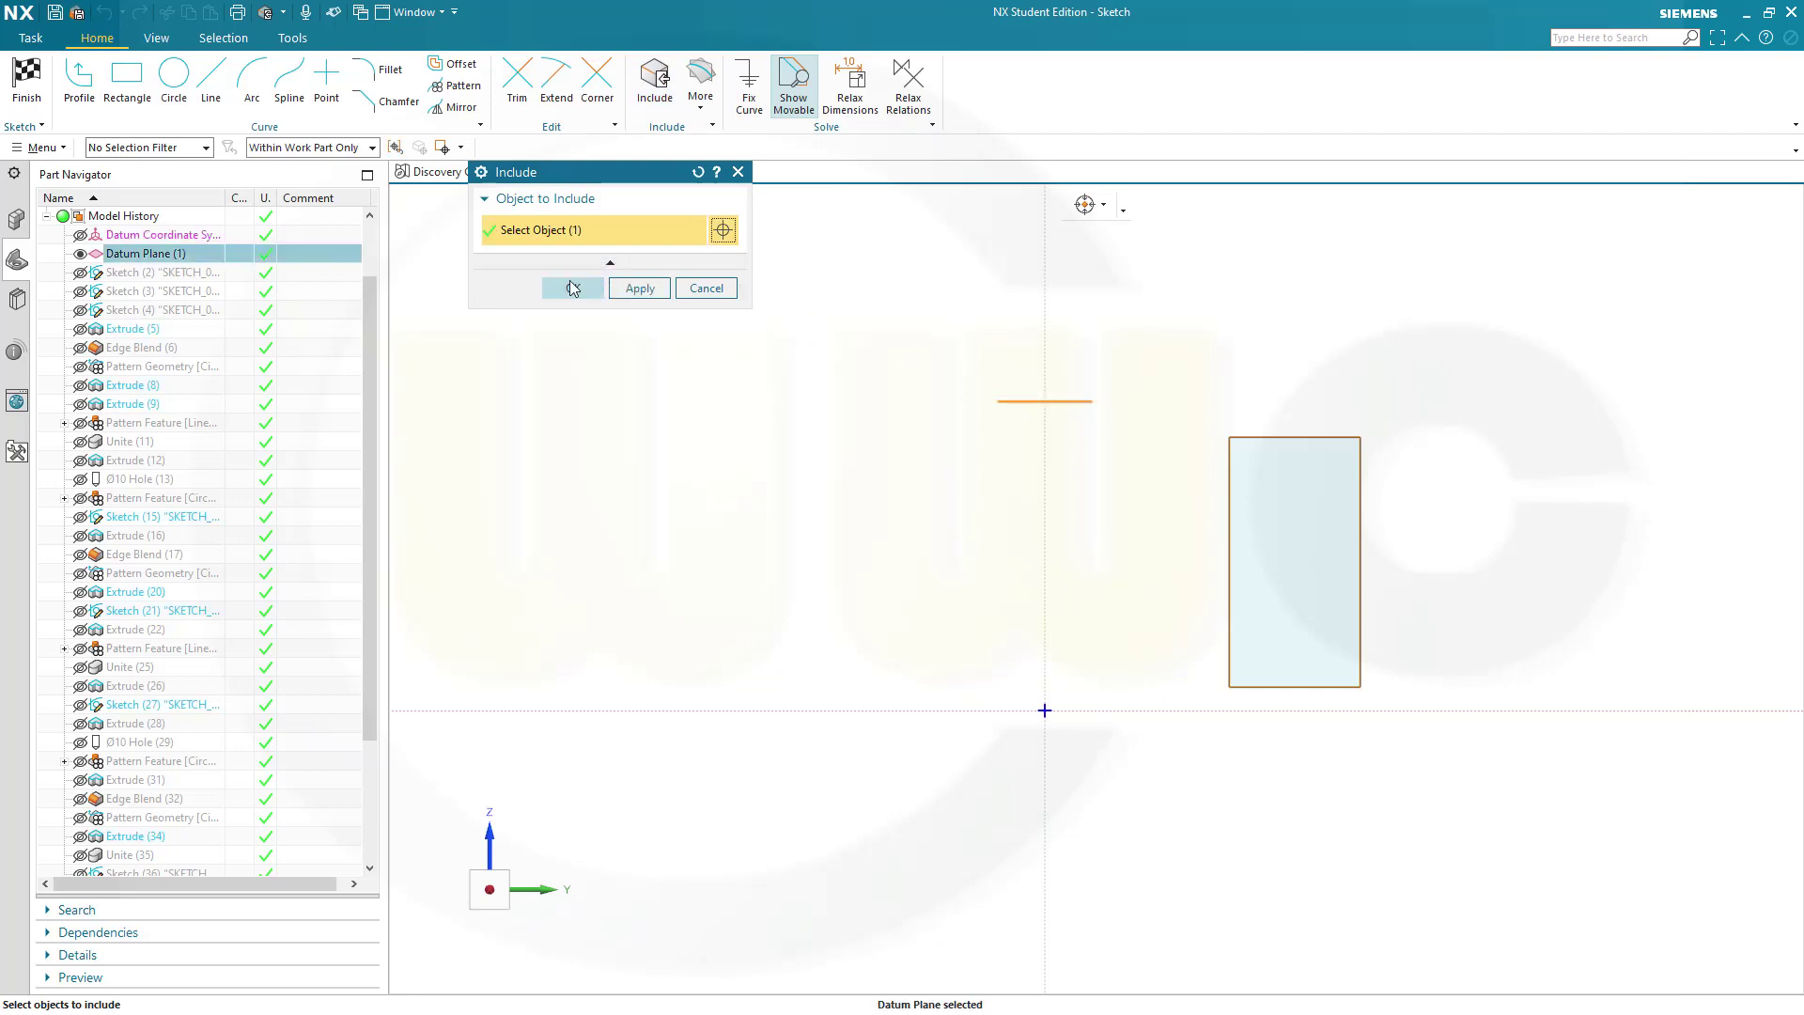
{"action": "left_click", "coordinate": [573, 288]}
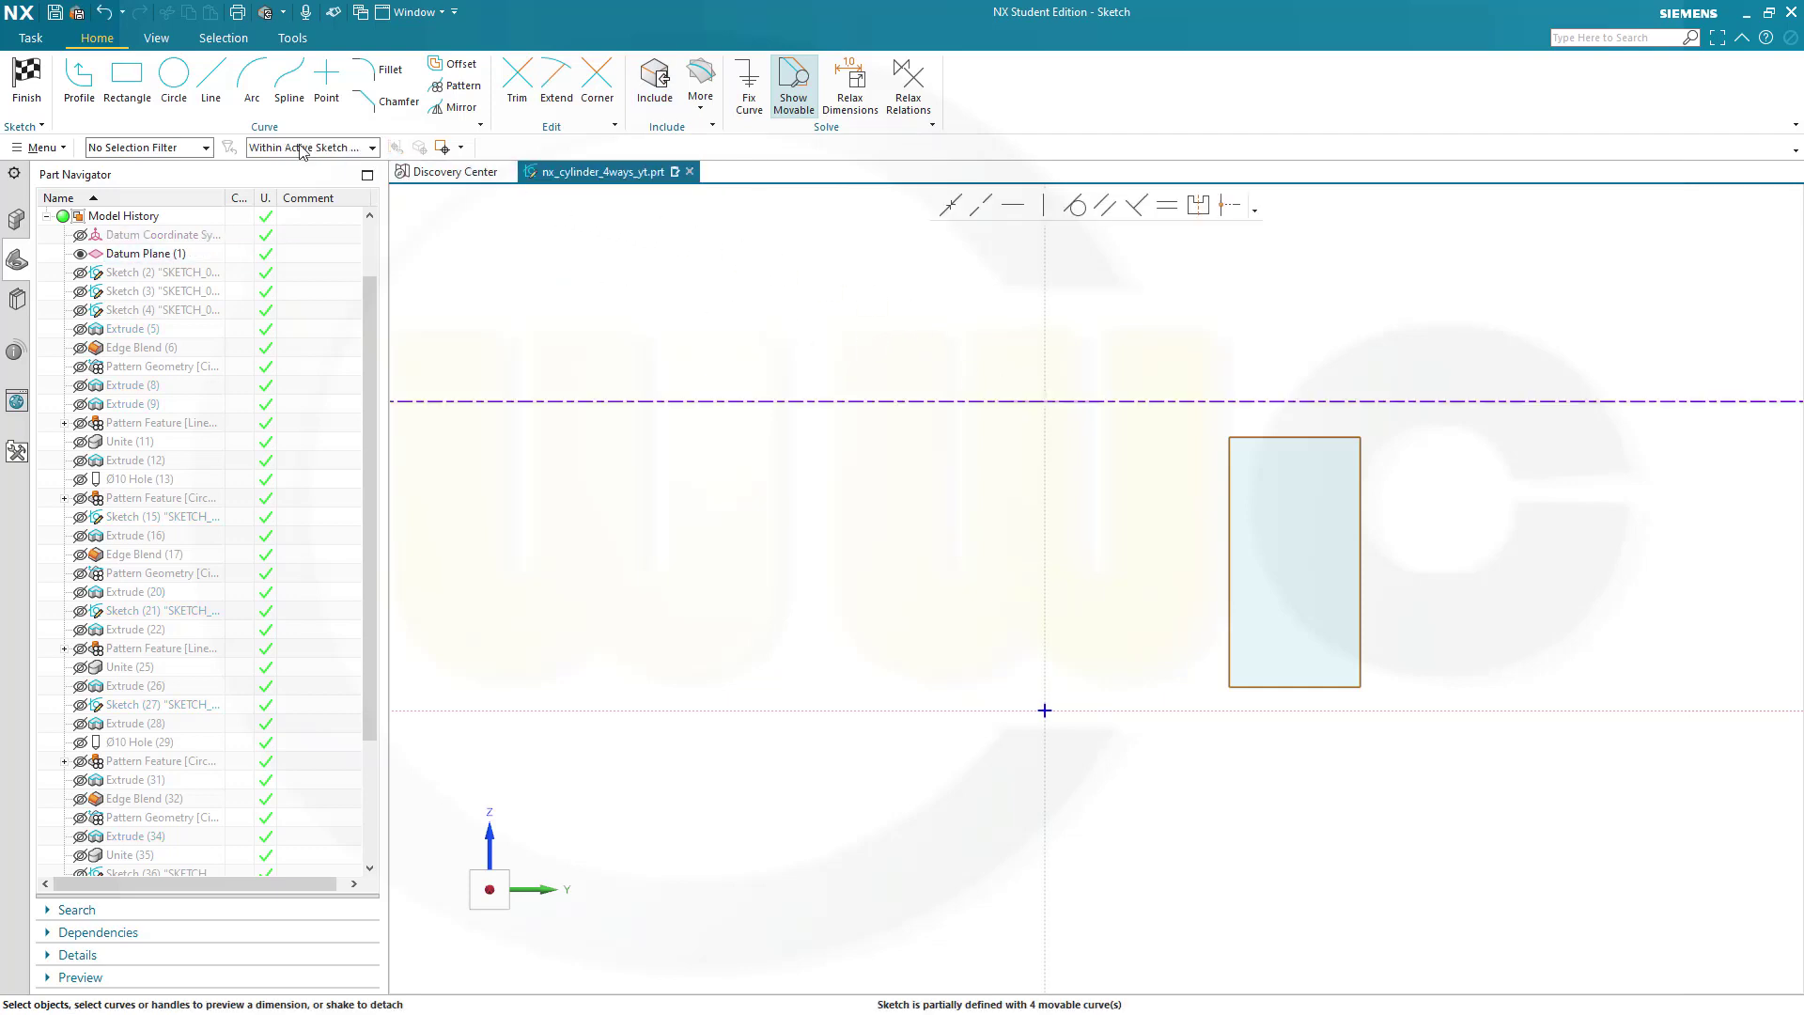
Make the rectangle's top edge collinear with the included datum plane line.
{"action": "left_click", "coordinate": [1236, 399]}
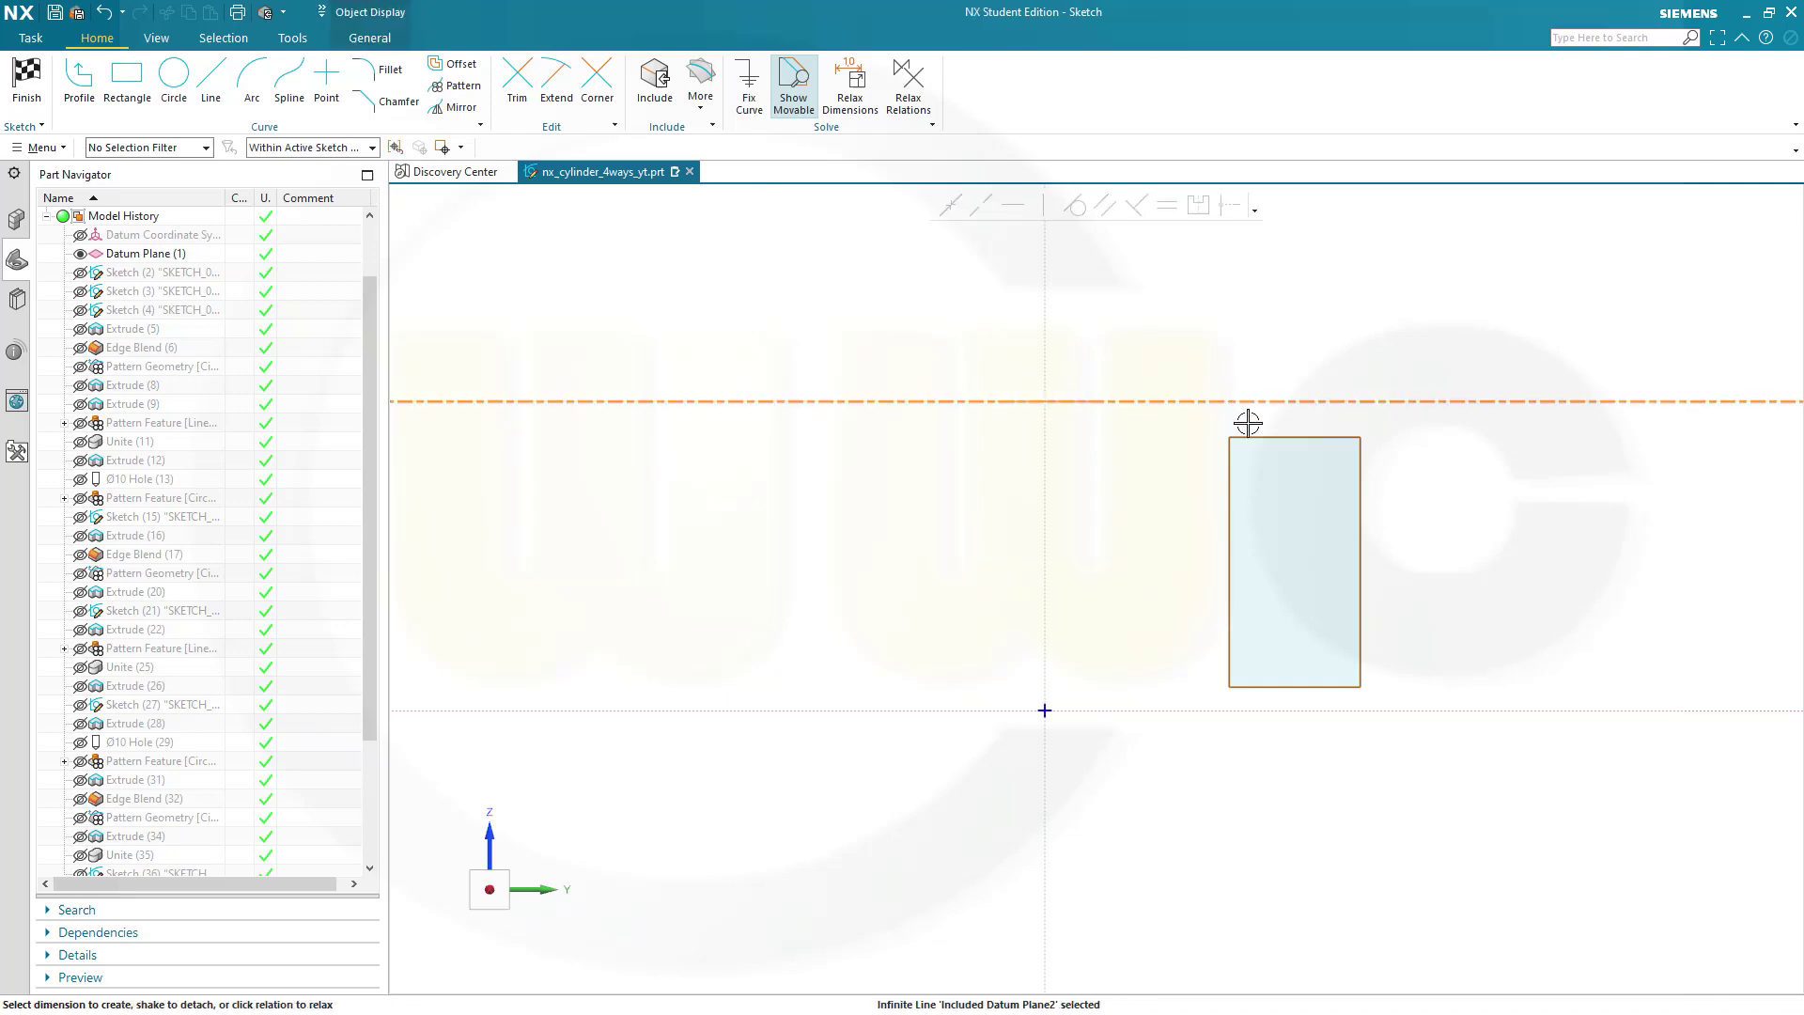
{"action": "left_click", "coordinate": [1249, 436]}
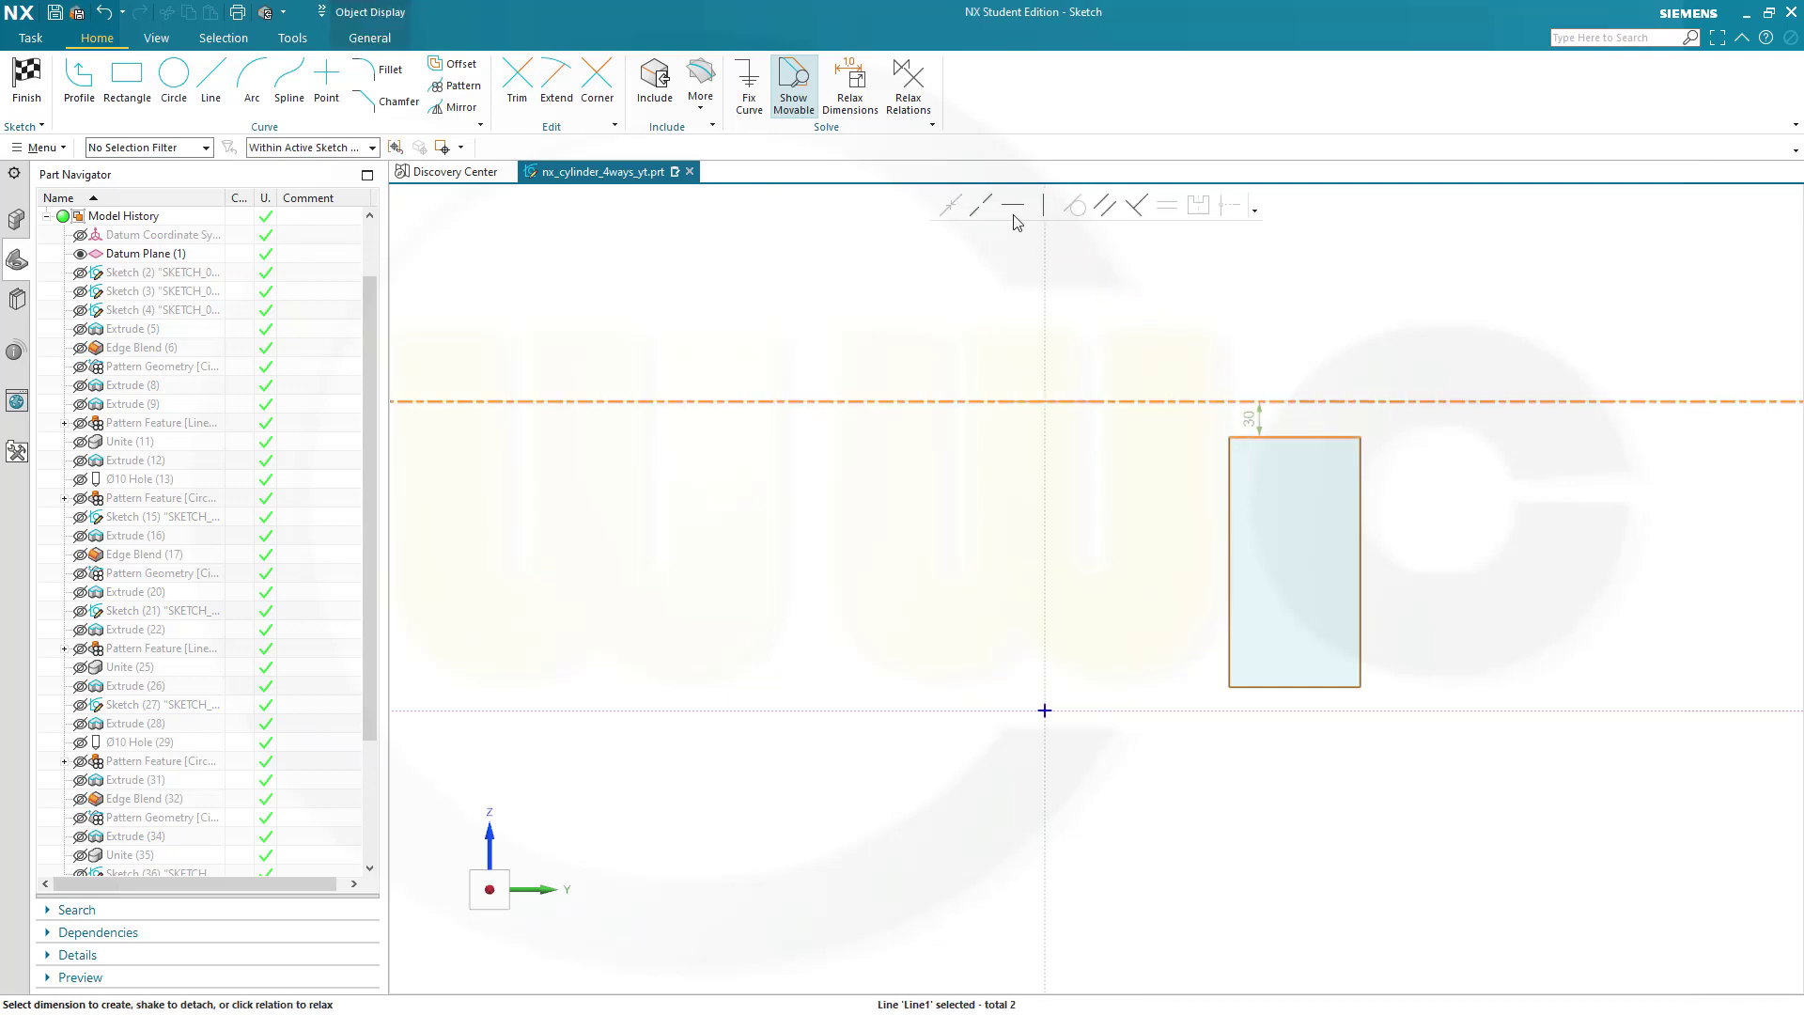
{"action": "left_click", "coordinate": [980, 204]}
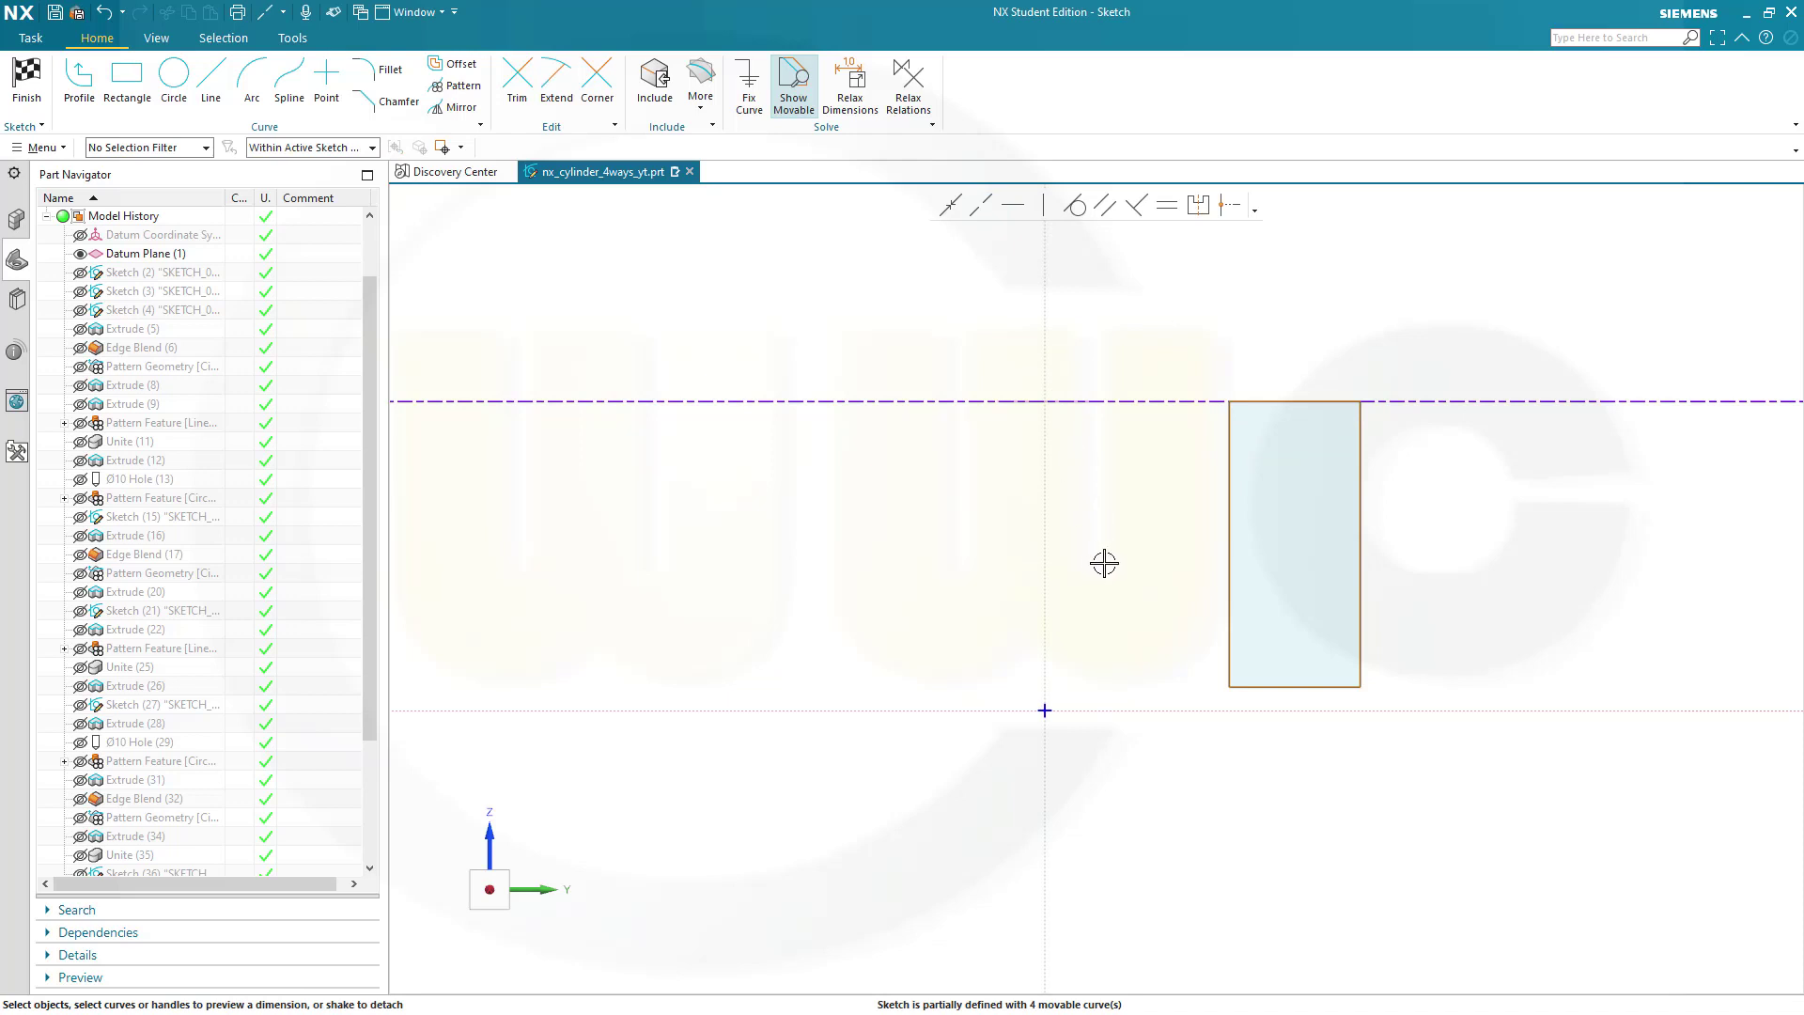
Dimension the rectangle's width between its two vertical sides as 136/2, keeping the formula as an expression.
{"action": "left_click", "coordinate": [1230, 479]}
{"action": "left_click", "coordinate": [1359, 489]}
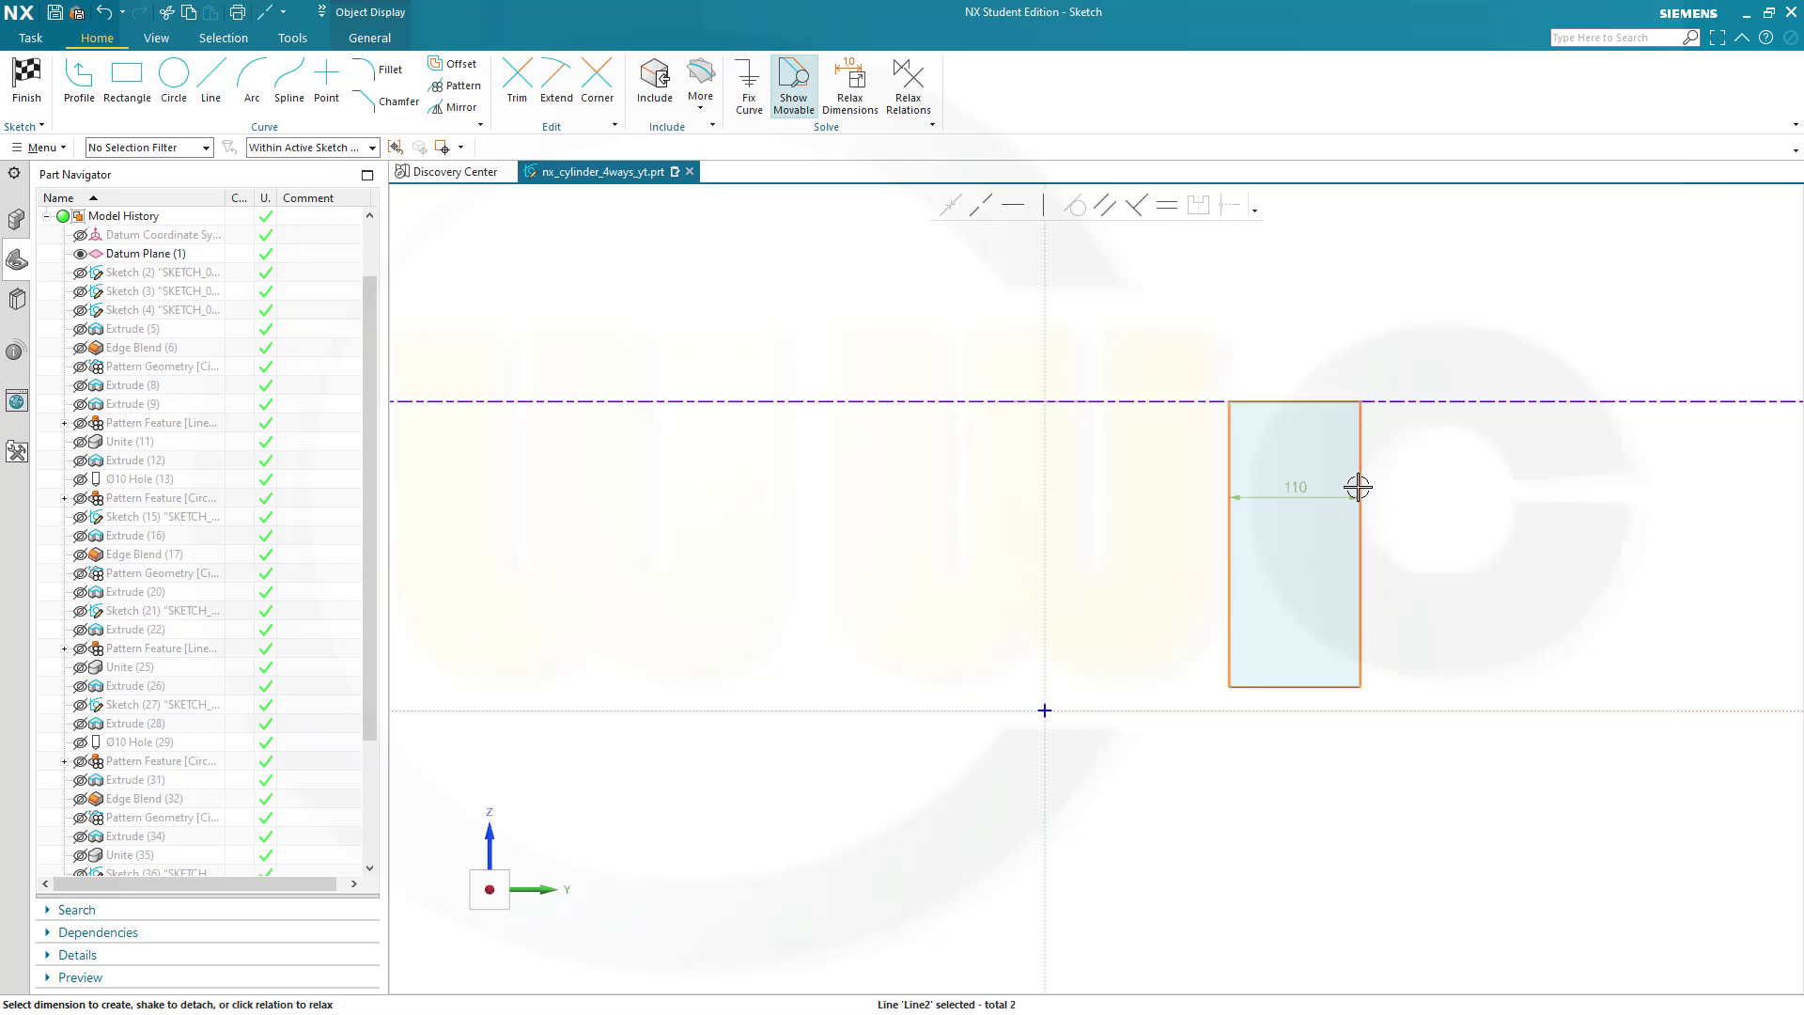
{"action": "left_click", "coordinate": [1295, 486]}
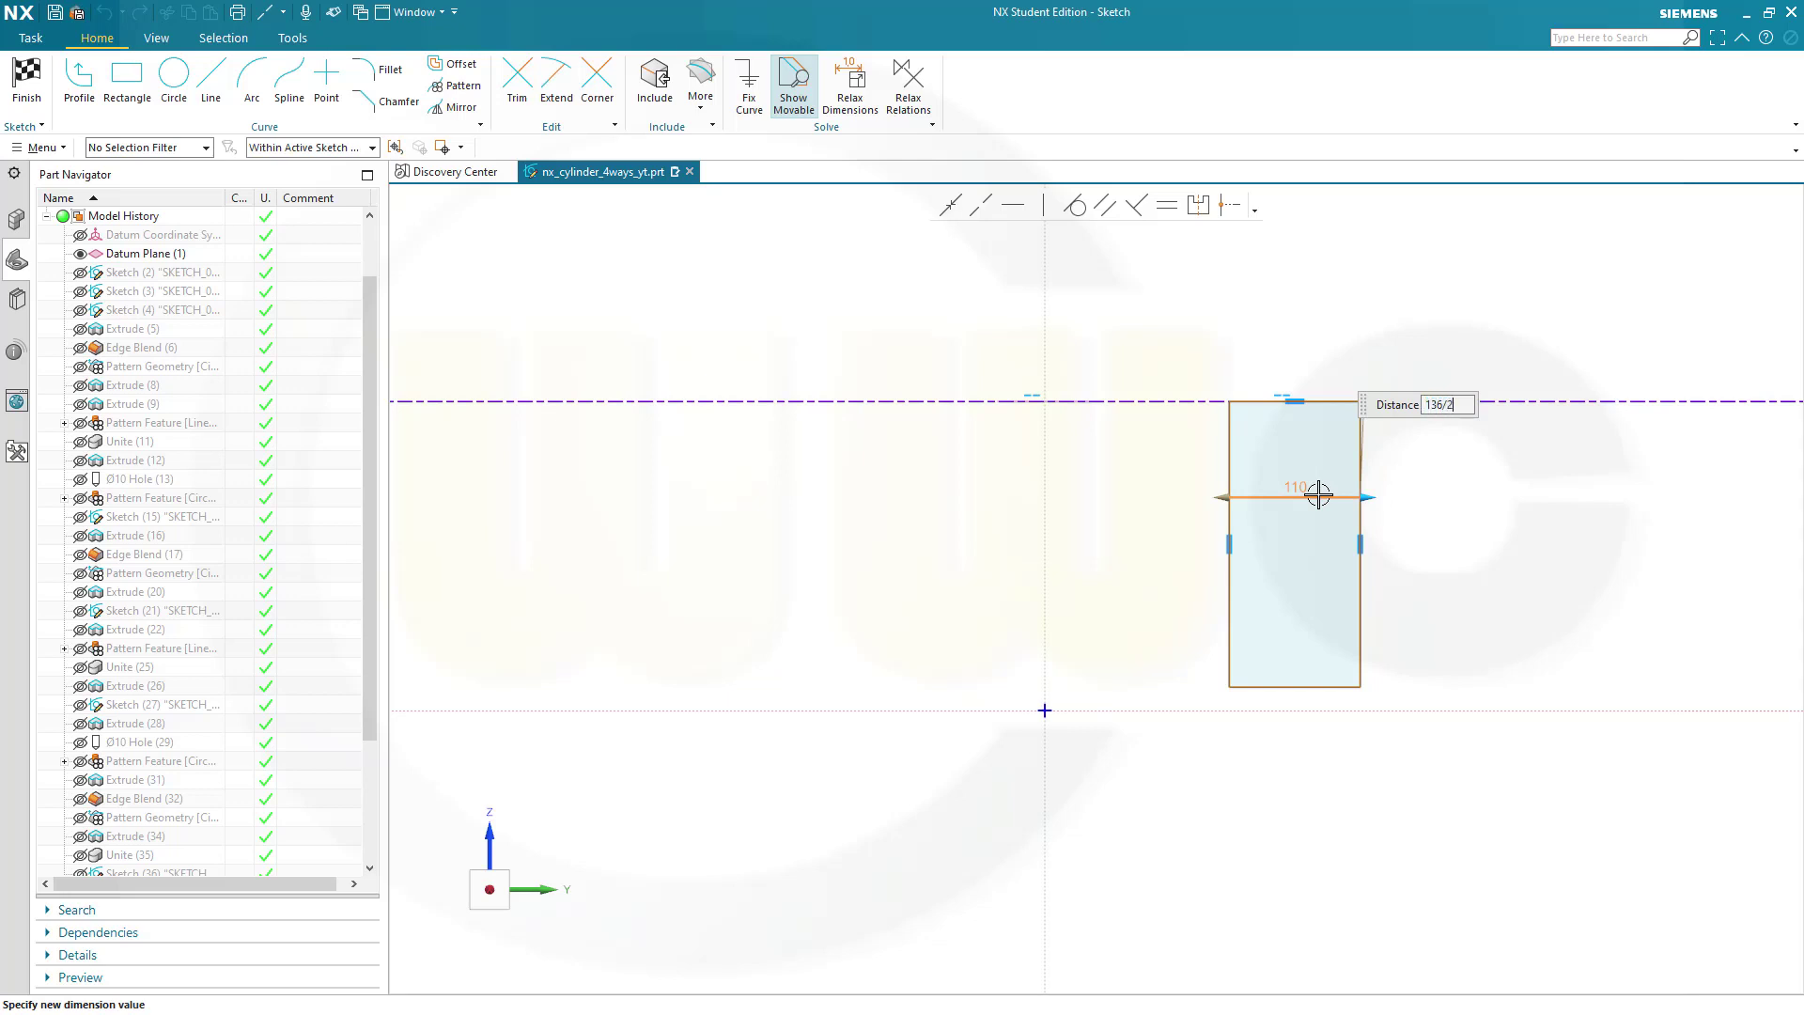
{"action": "type", "text": "136/2"}
{"action": "key", "text": "Return"}
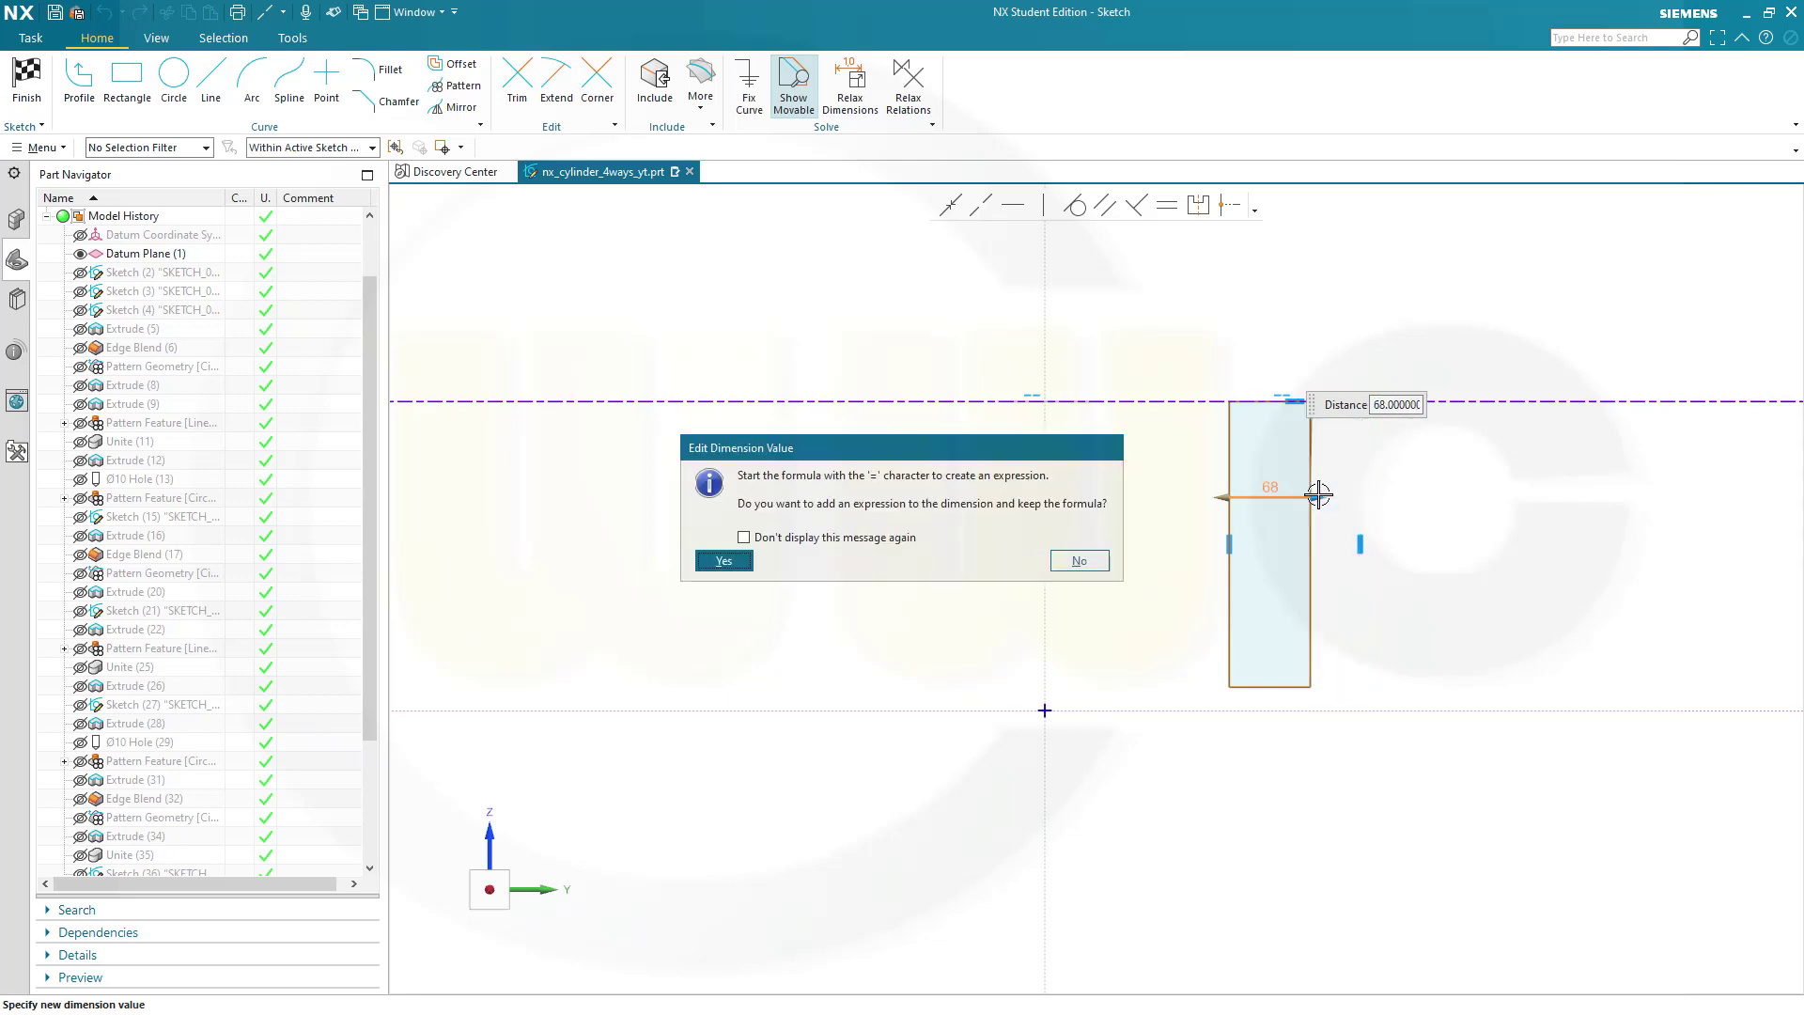
{"action": "left_click", "coordinate": [724, 560]}
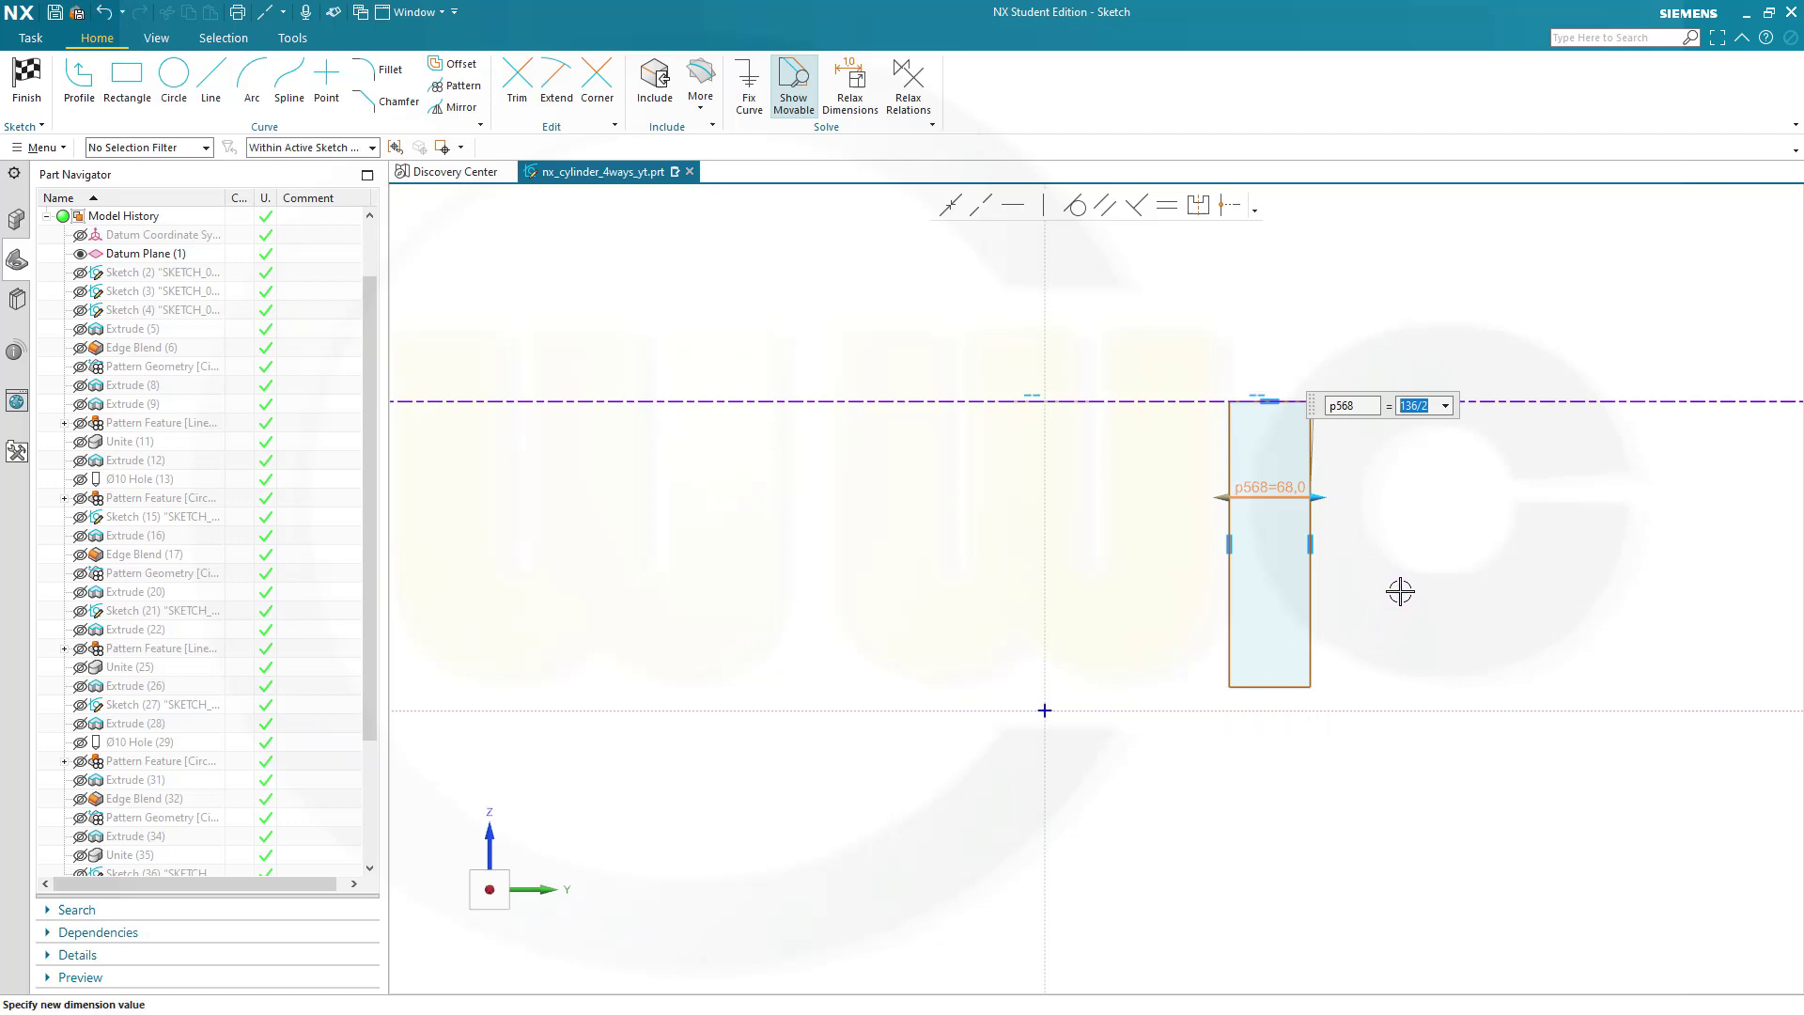
{"action": "key", "text": "Return"}
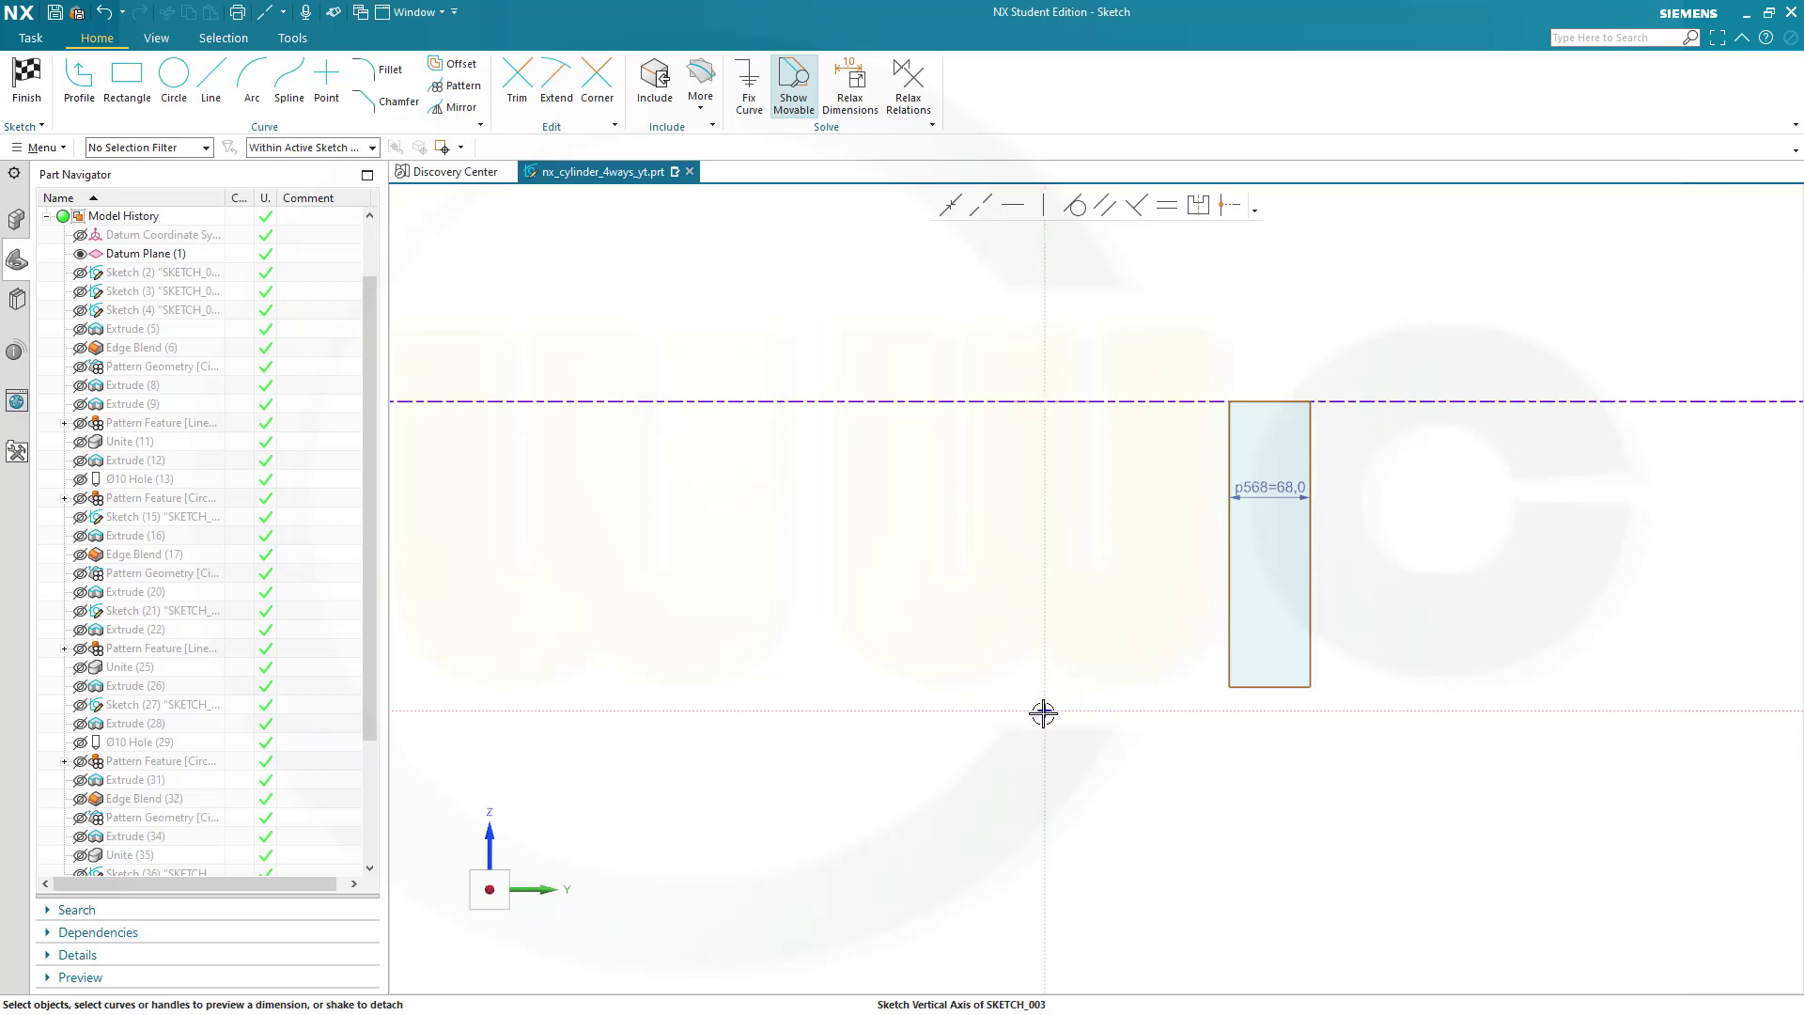
Make the rectangle's lower corner nearest the vertical axis coincident with the sketch origin and finish the sketch.
{"action": "left_click", "coordinate": [1043, 711]}
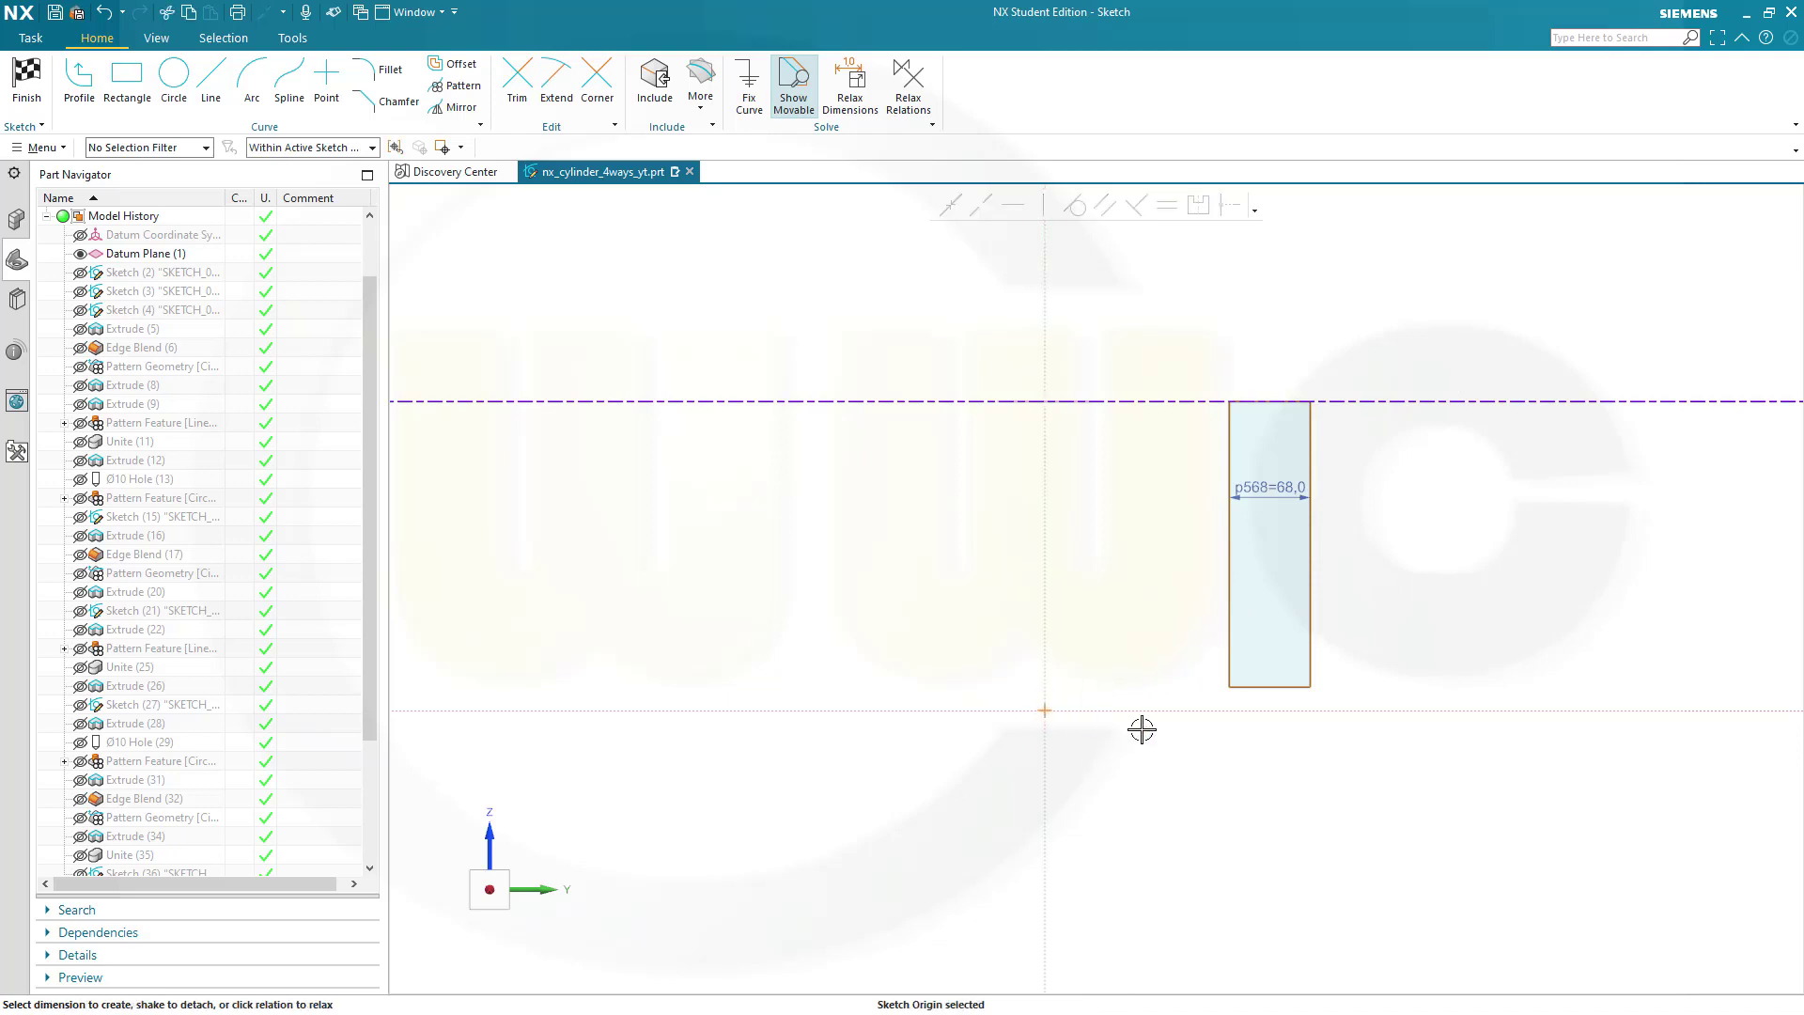
{"action": "left_click", "coordinate": [1229, 686]}
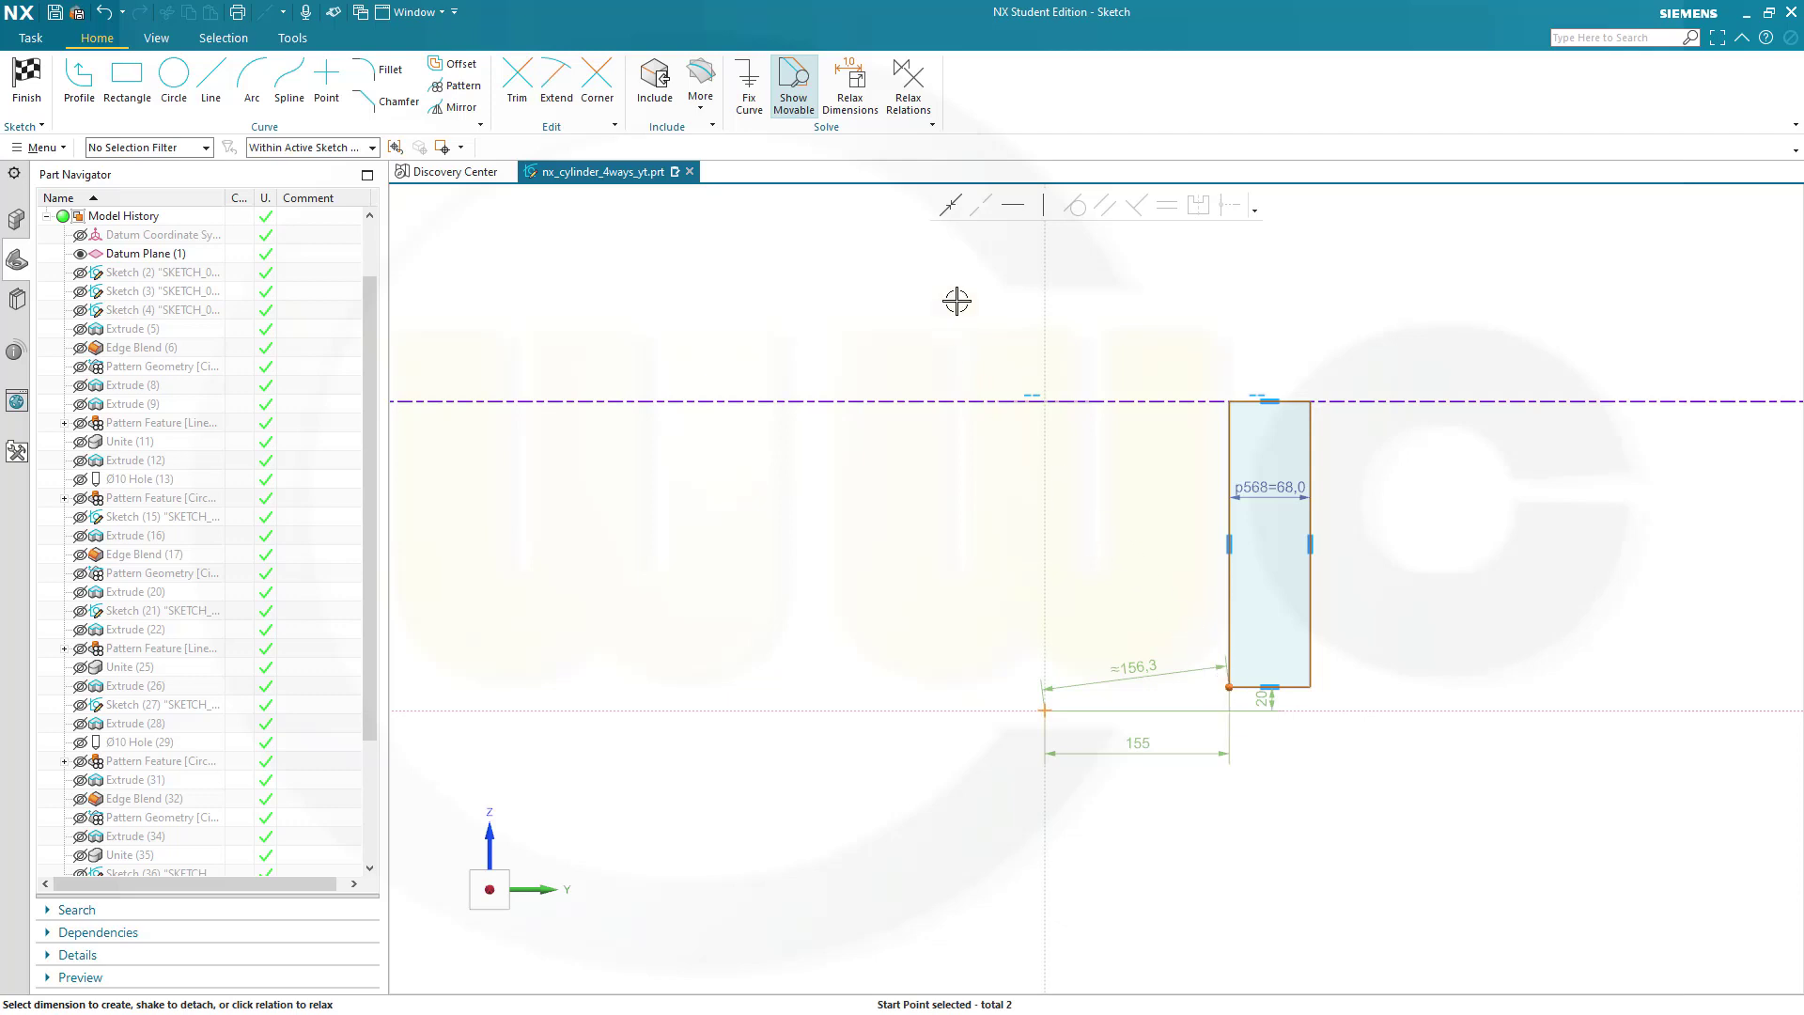
{"action": "left_click", "coordinate": [951, 207]}
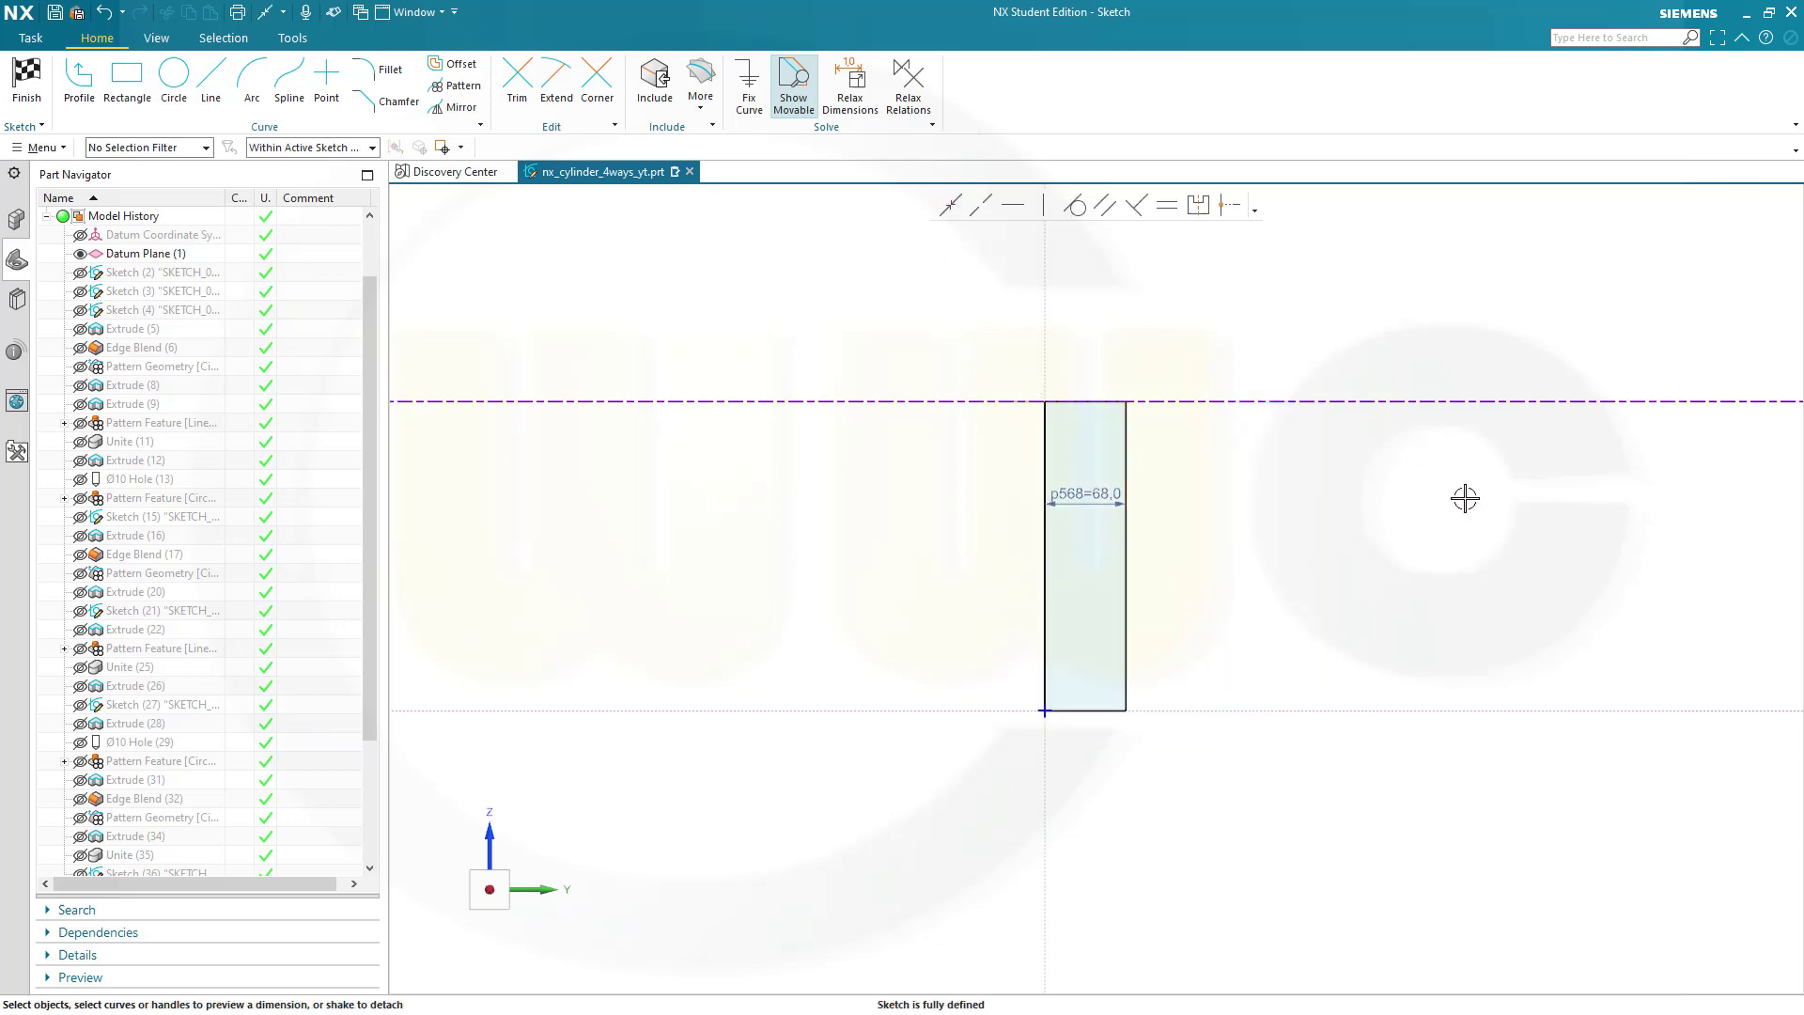
{"action": "left_click", "coordinate": [22, 94]}
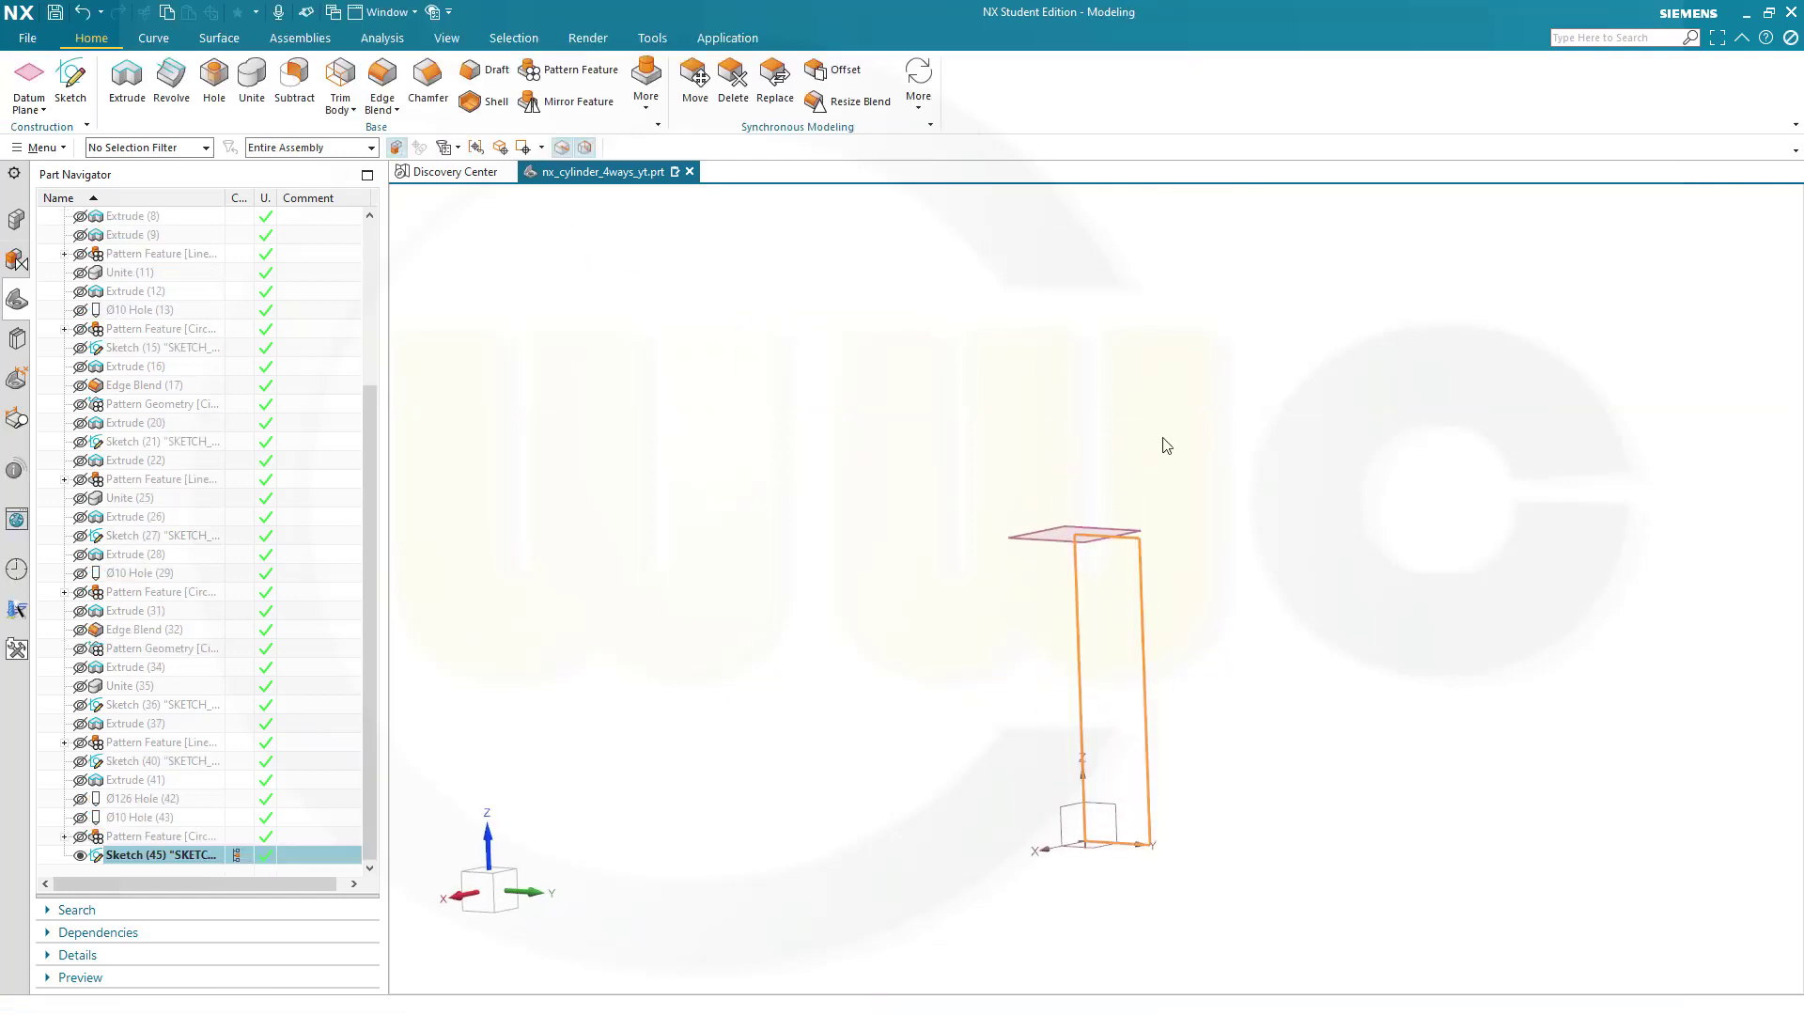
Revolve the rectangle sketch 360° about the Z axis of the datum coordinate system as a solid with no Boolean.
{"action": "left_click", "coordinate": [193, 87]}
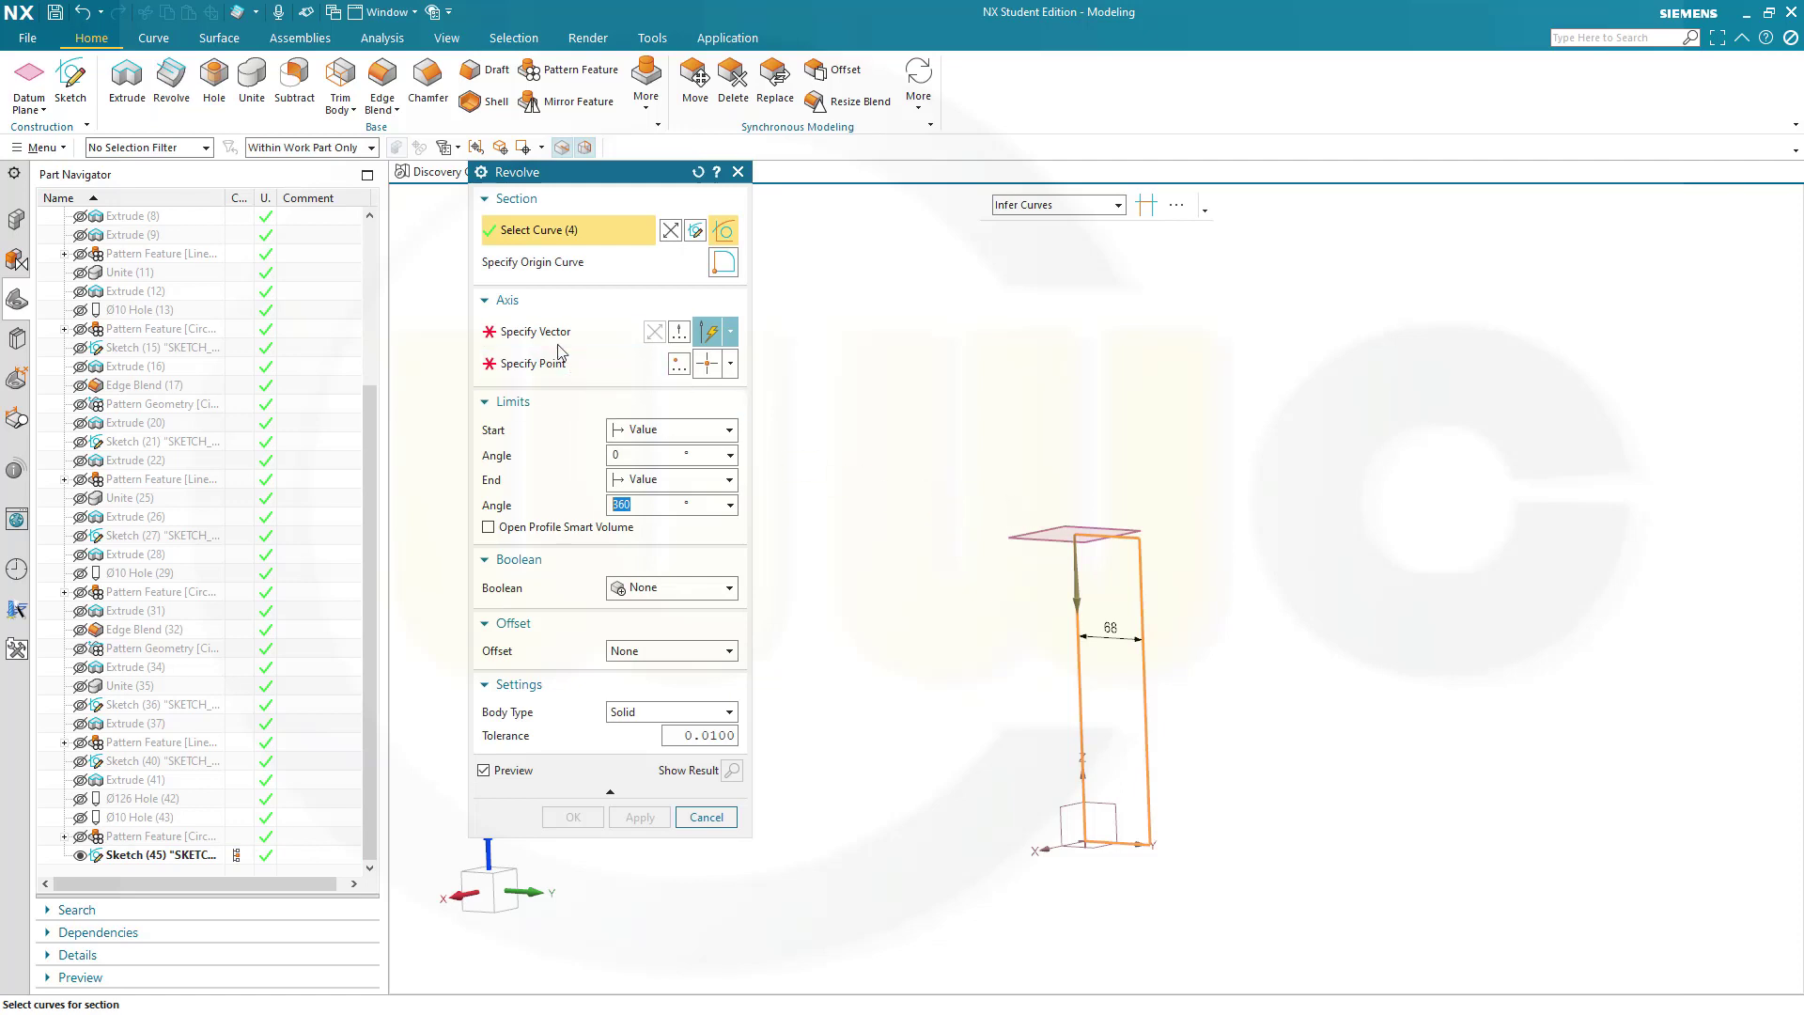
{"action": "left_click", "coordinate": [567, 335]}
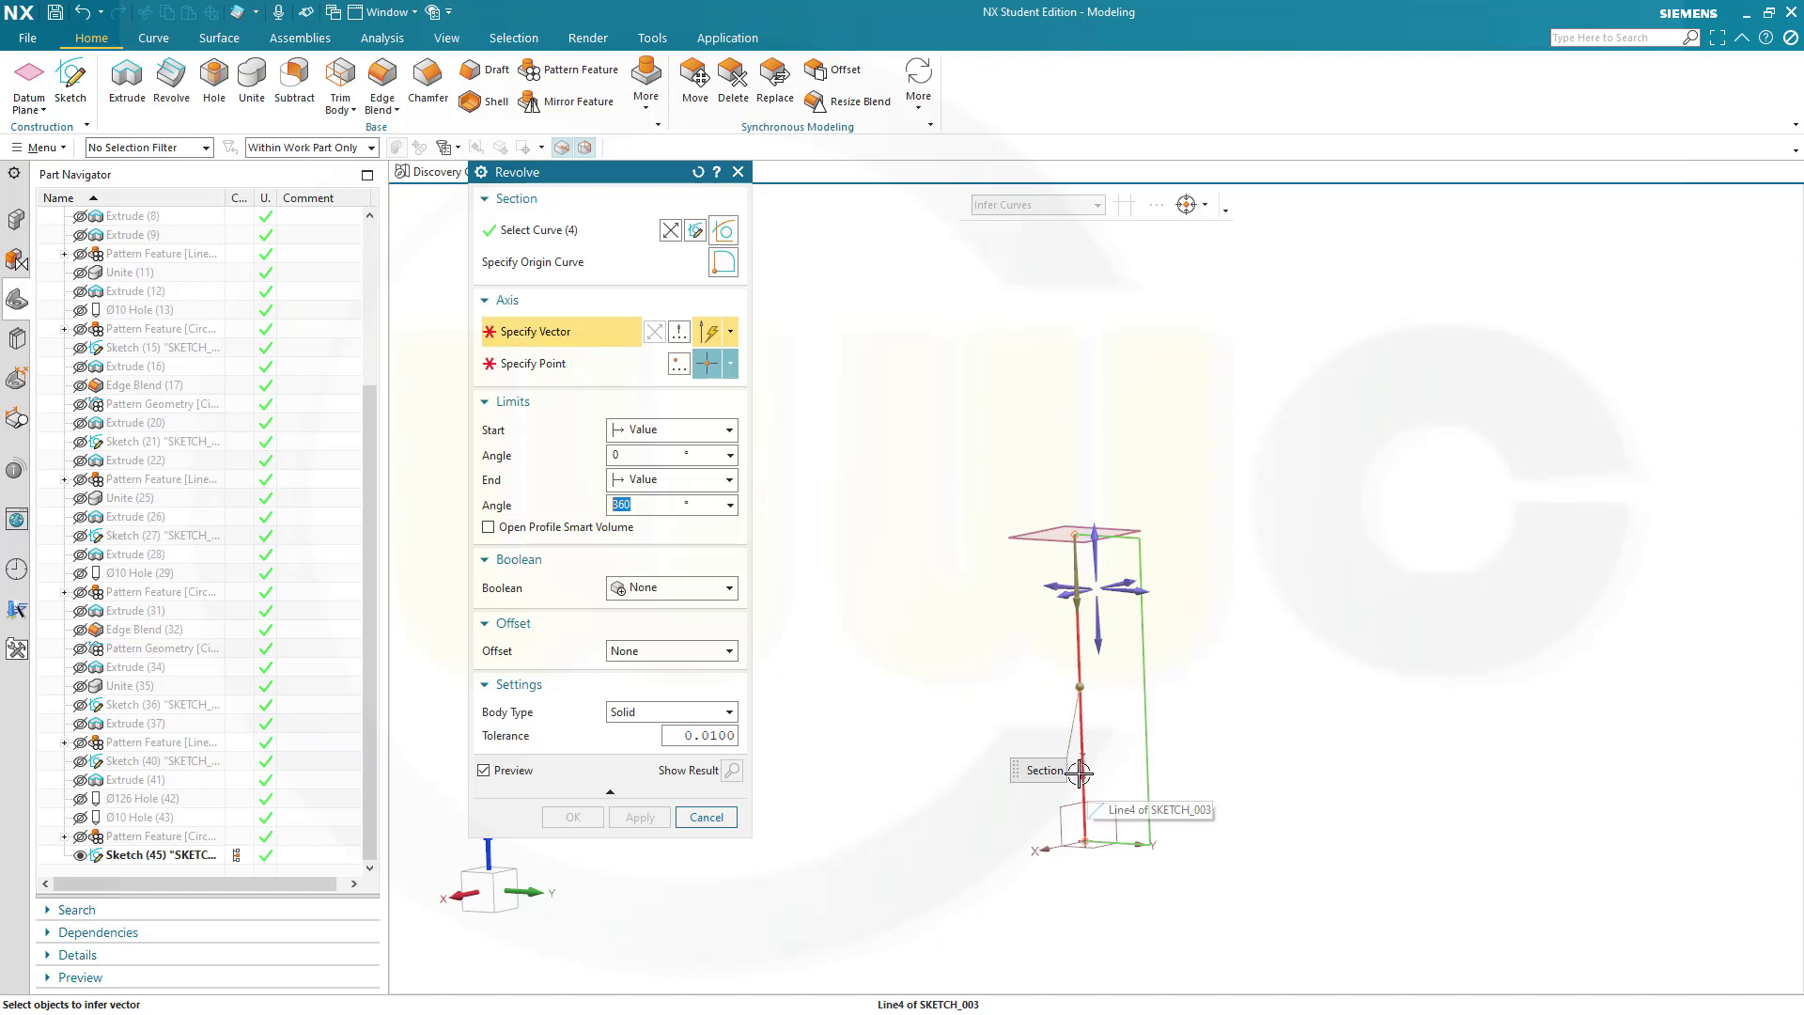
{"action": "left_click", "coordinate": [1079, 773]}
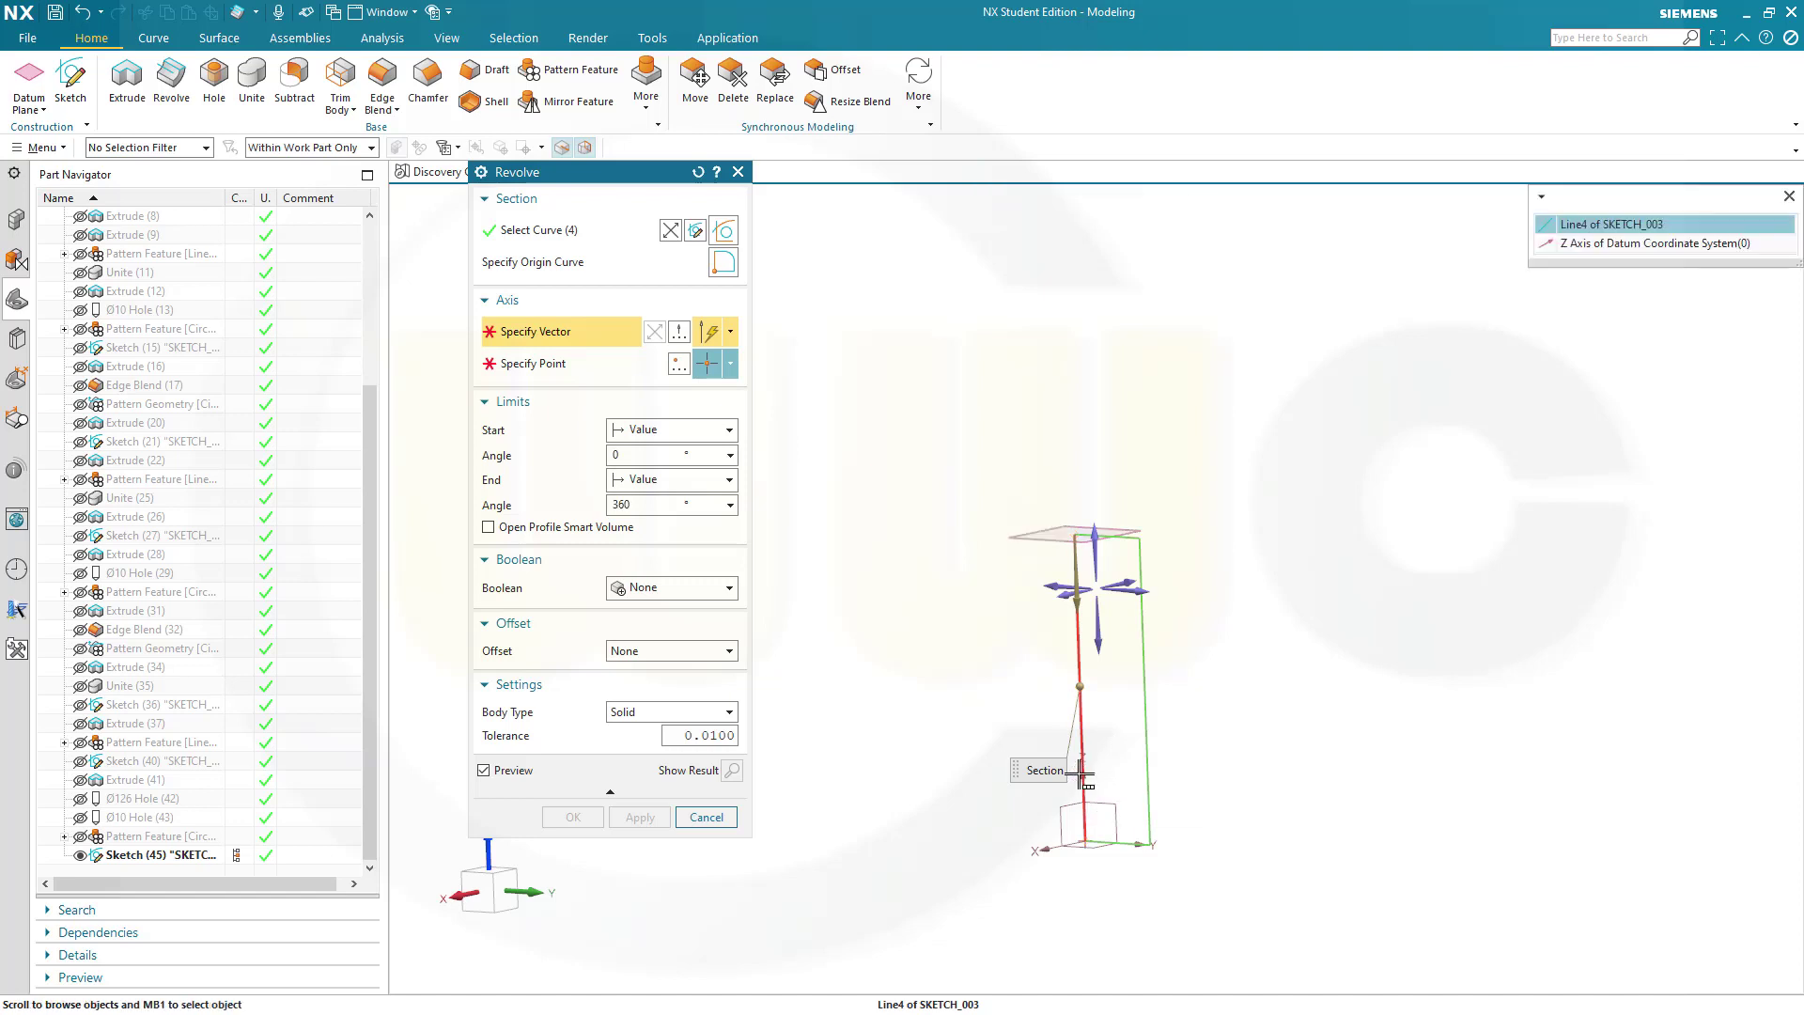
{"action": "left_click", "coordinate": [1580, 246]}
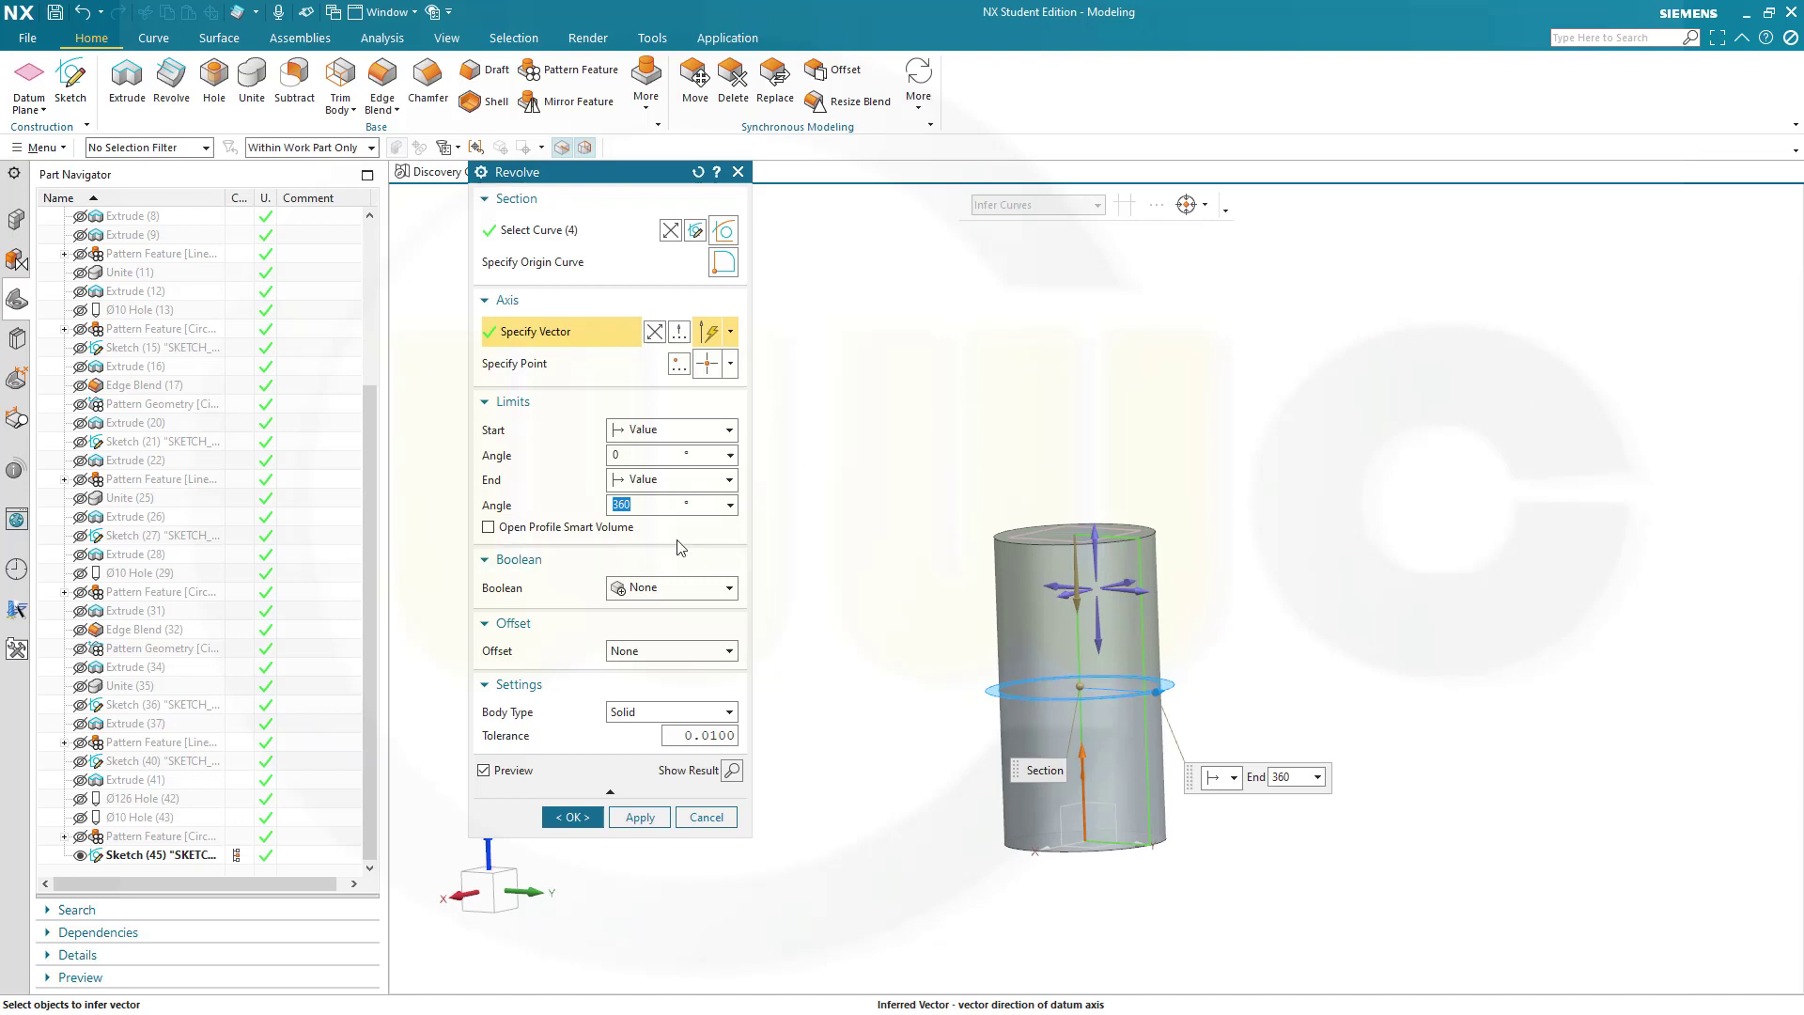
{"action": "left_click", "coordinate": [571, 818]}
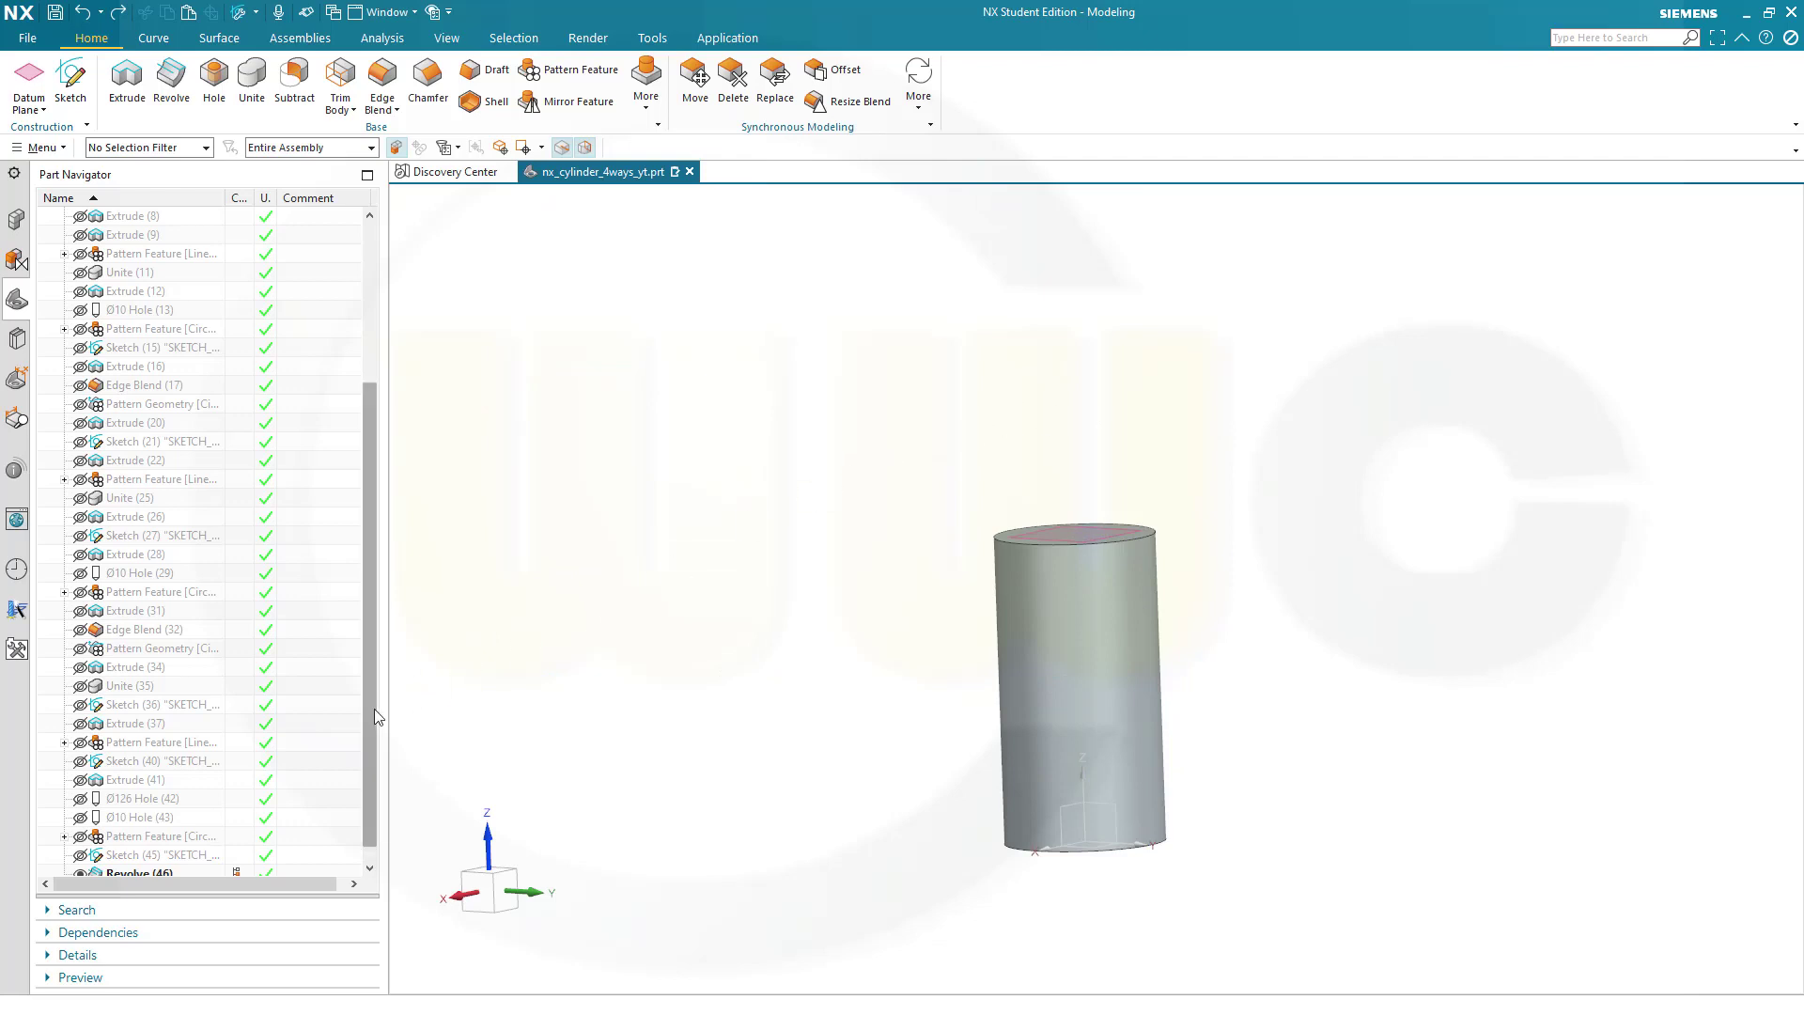
Copy the rectangle sketch used by the revolve and paste it as a new feature with its original references.
{"action": "left_click_drag", "start_coordinate": [368, 713], "coordinate": [366, 754]}
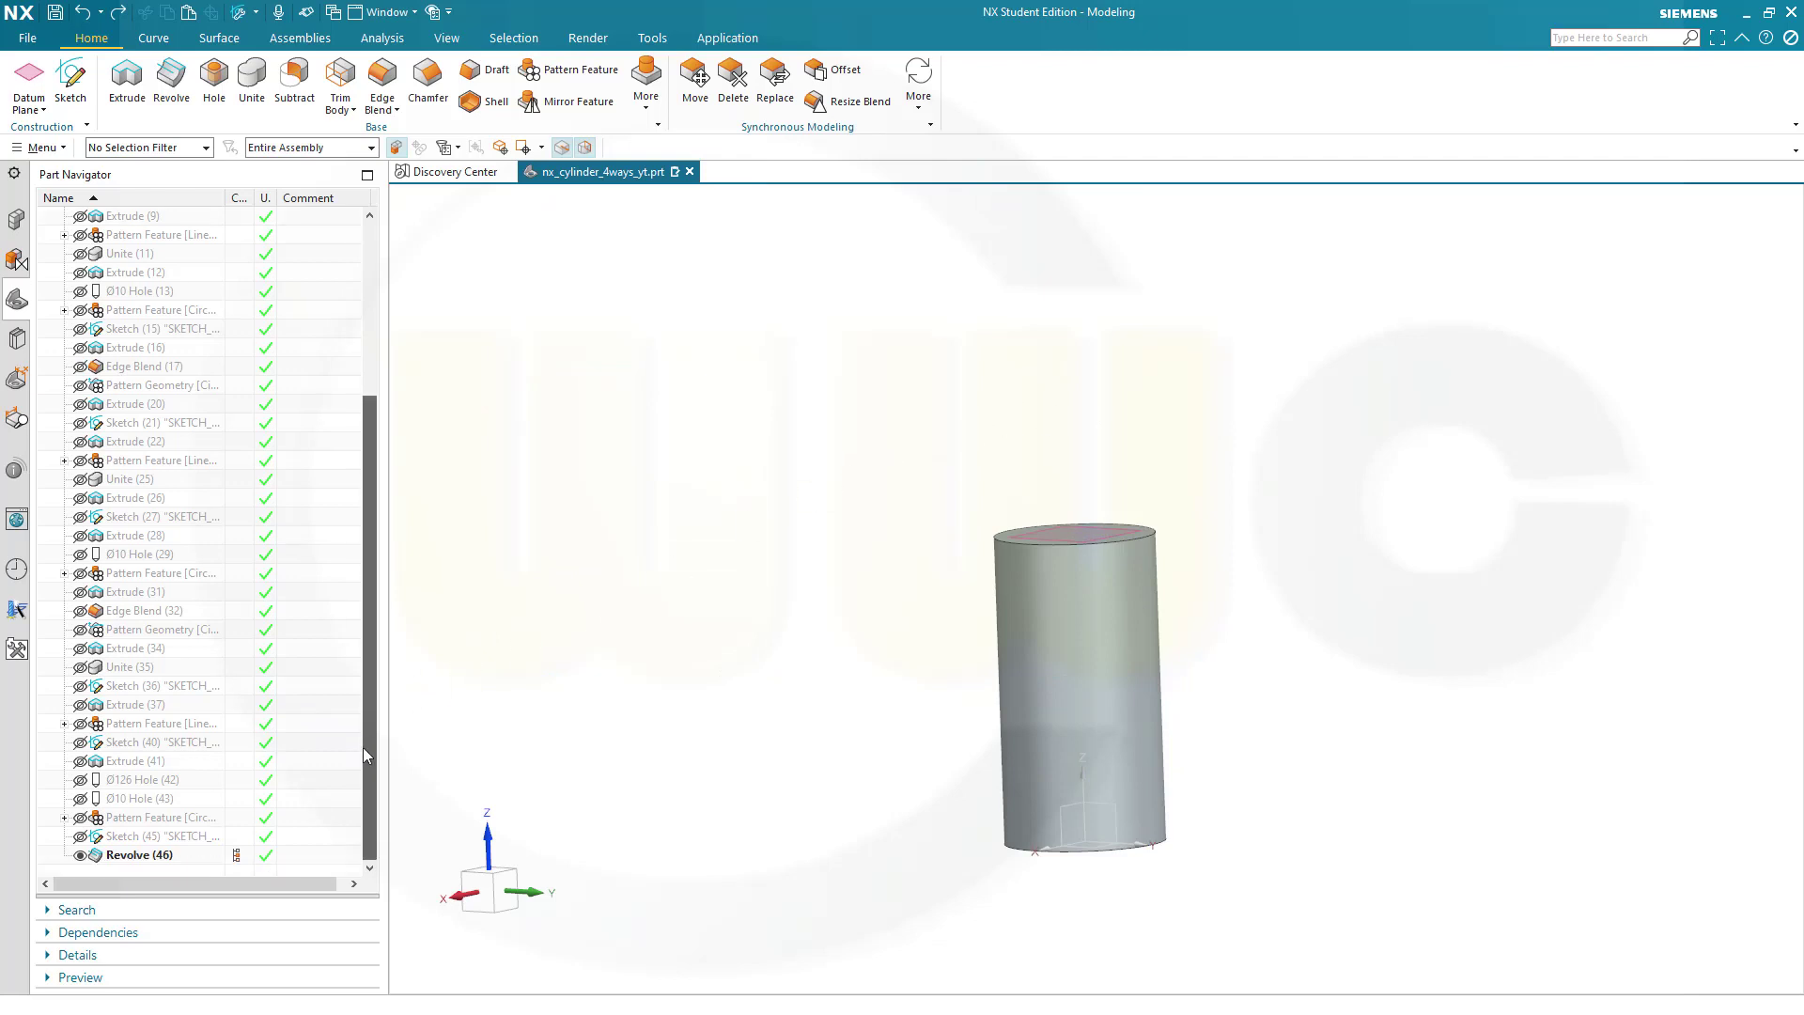
{"action": "left_click", "coordinate": [132, 837]}
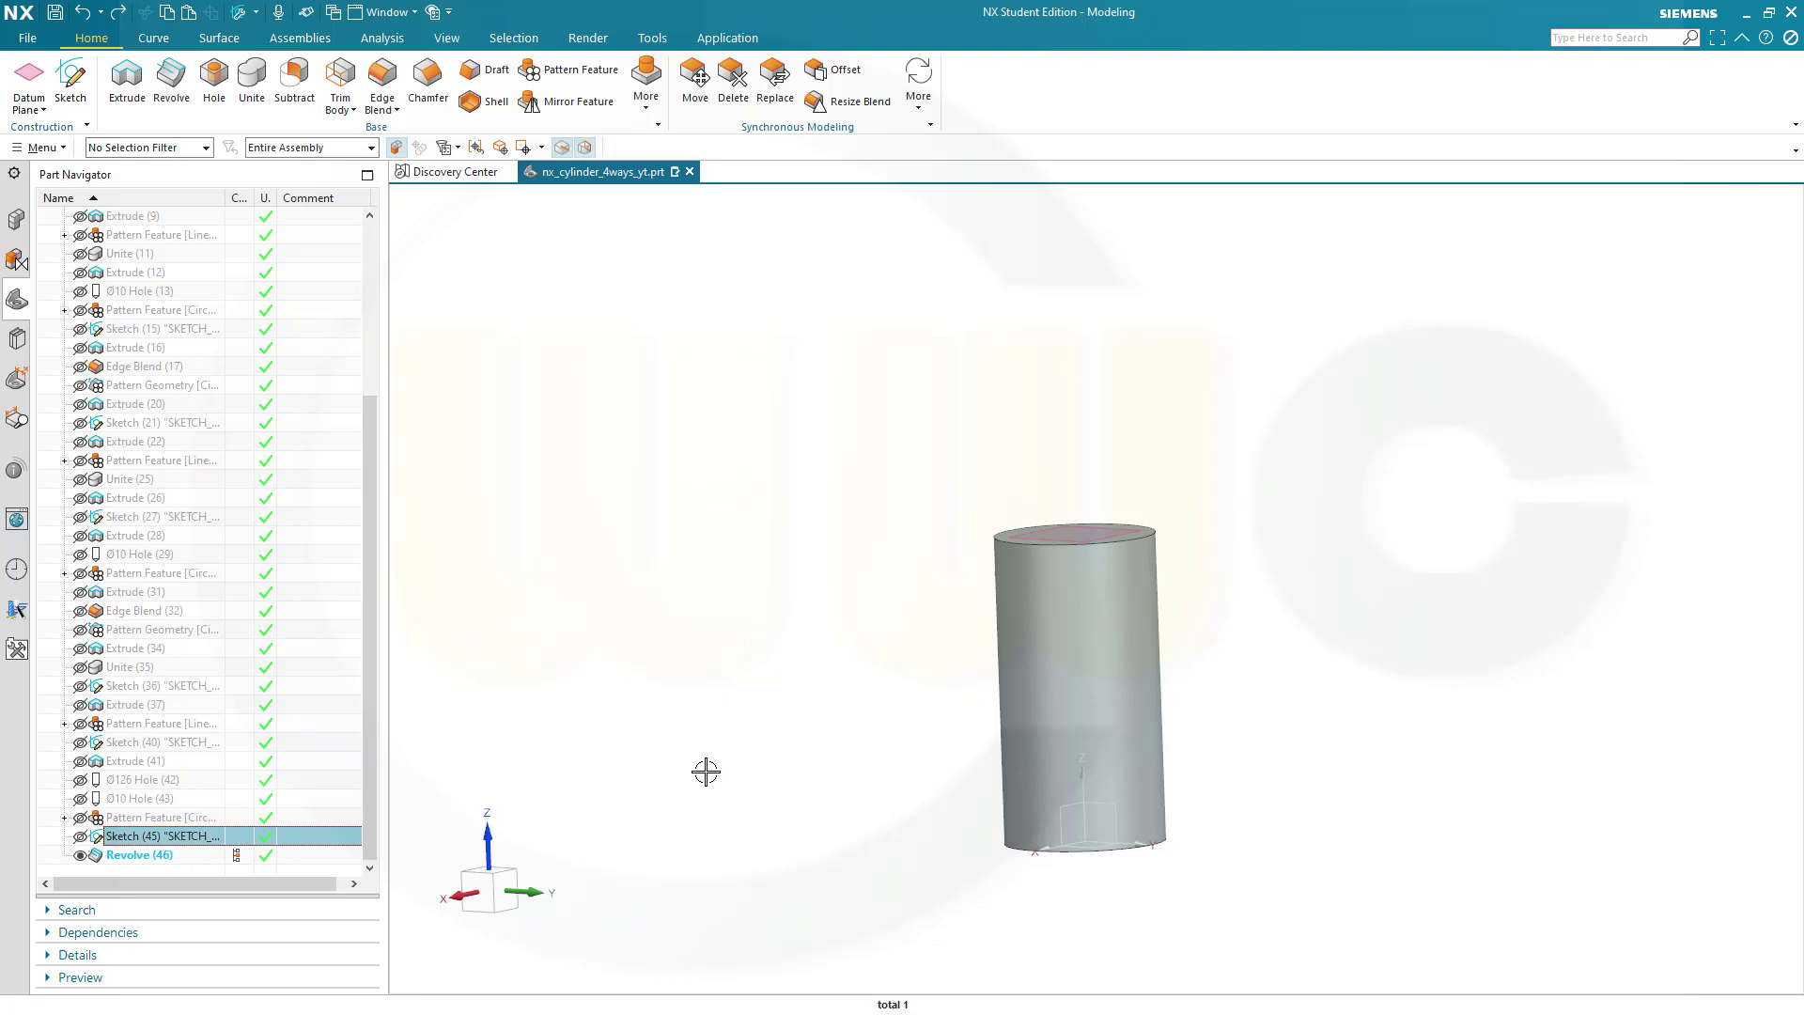
{"action": "left_click", "coordinate": [666, 758]}
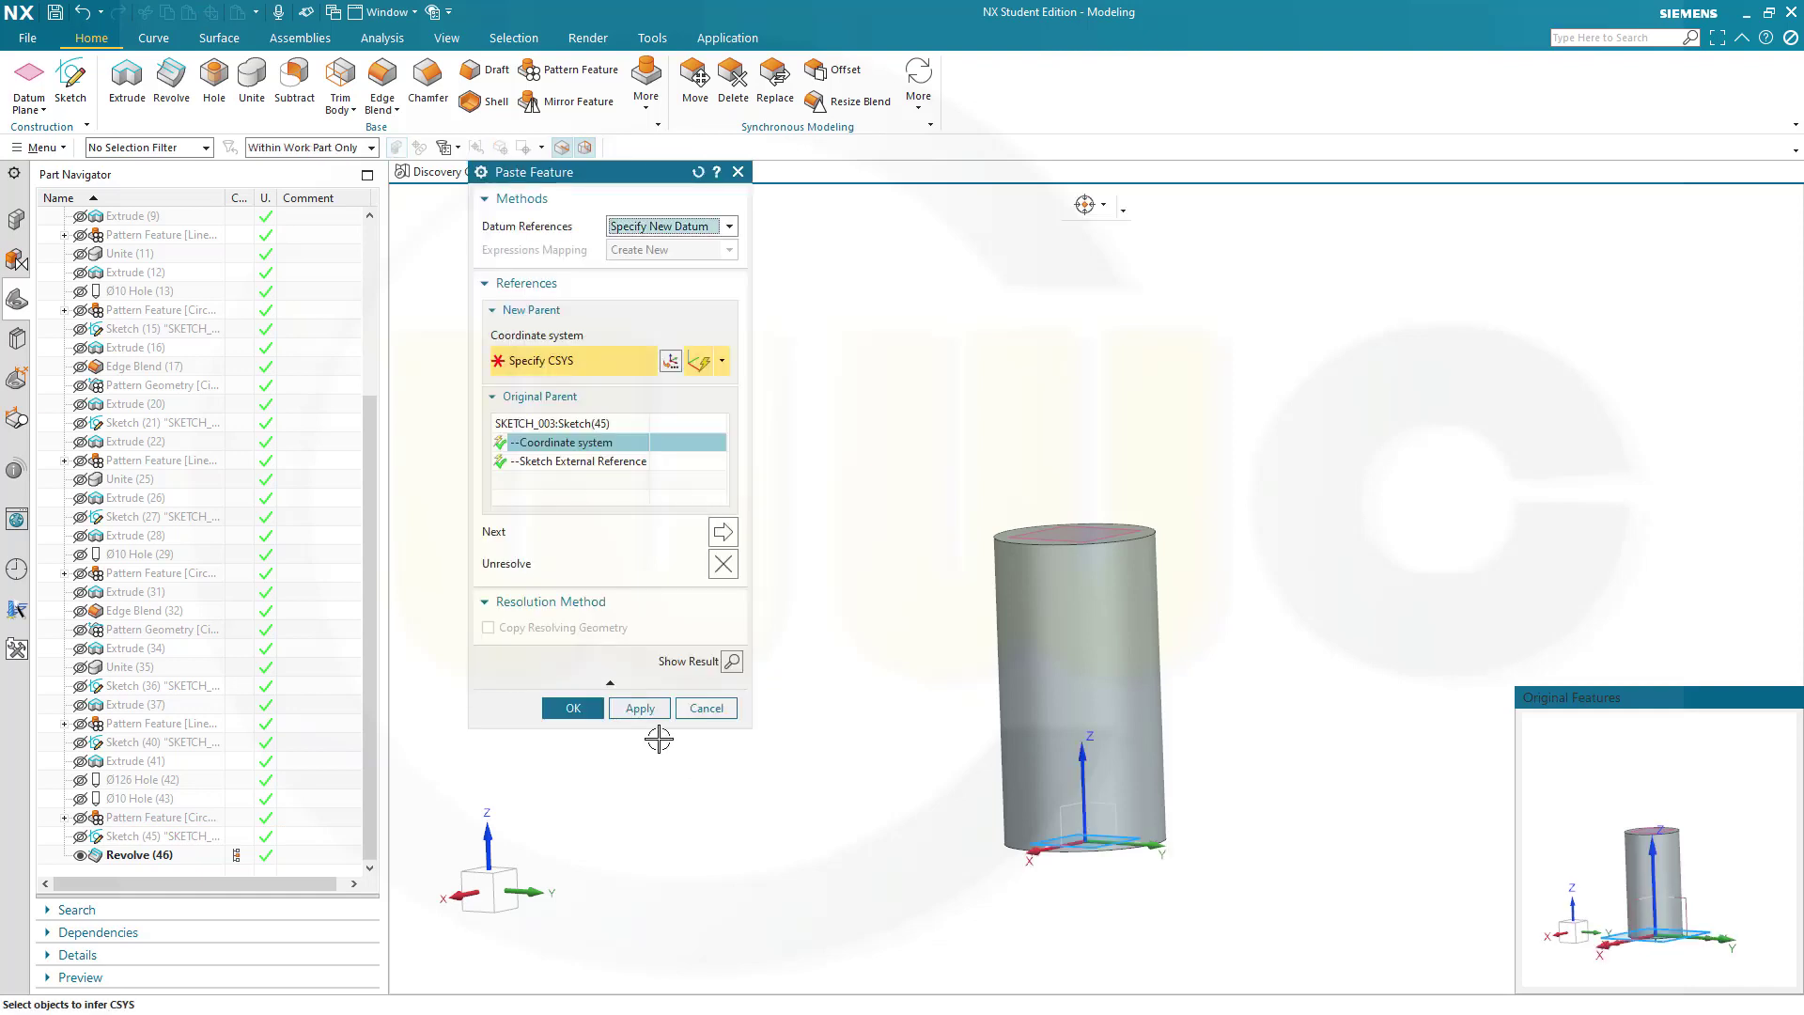
{"action": "left_click", "coordinate": [572, 708]}
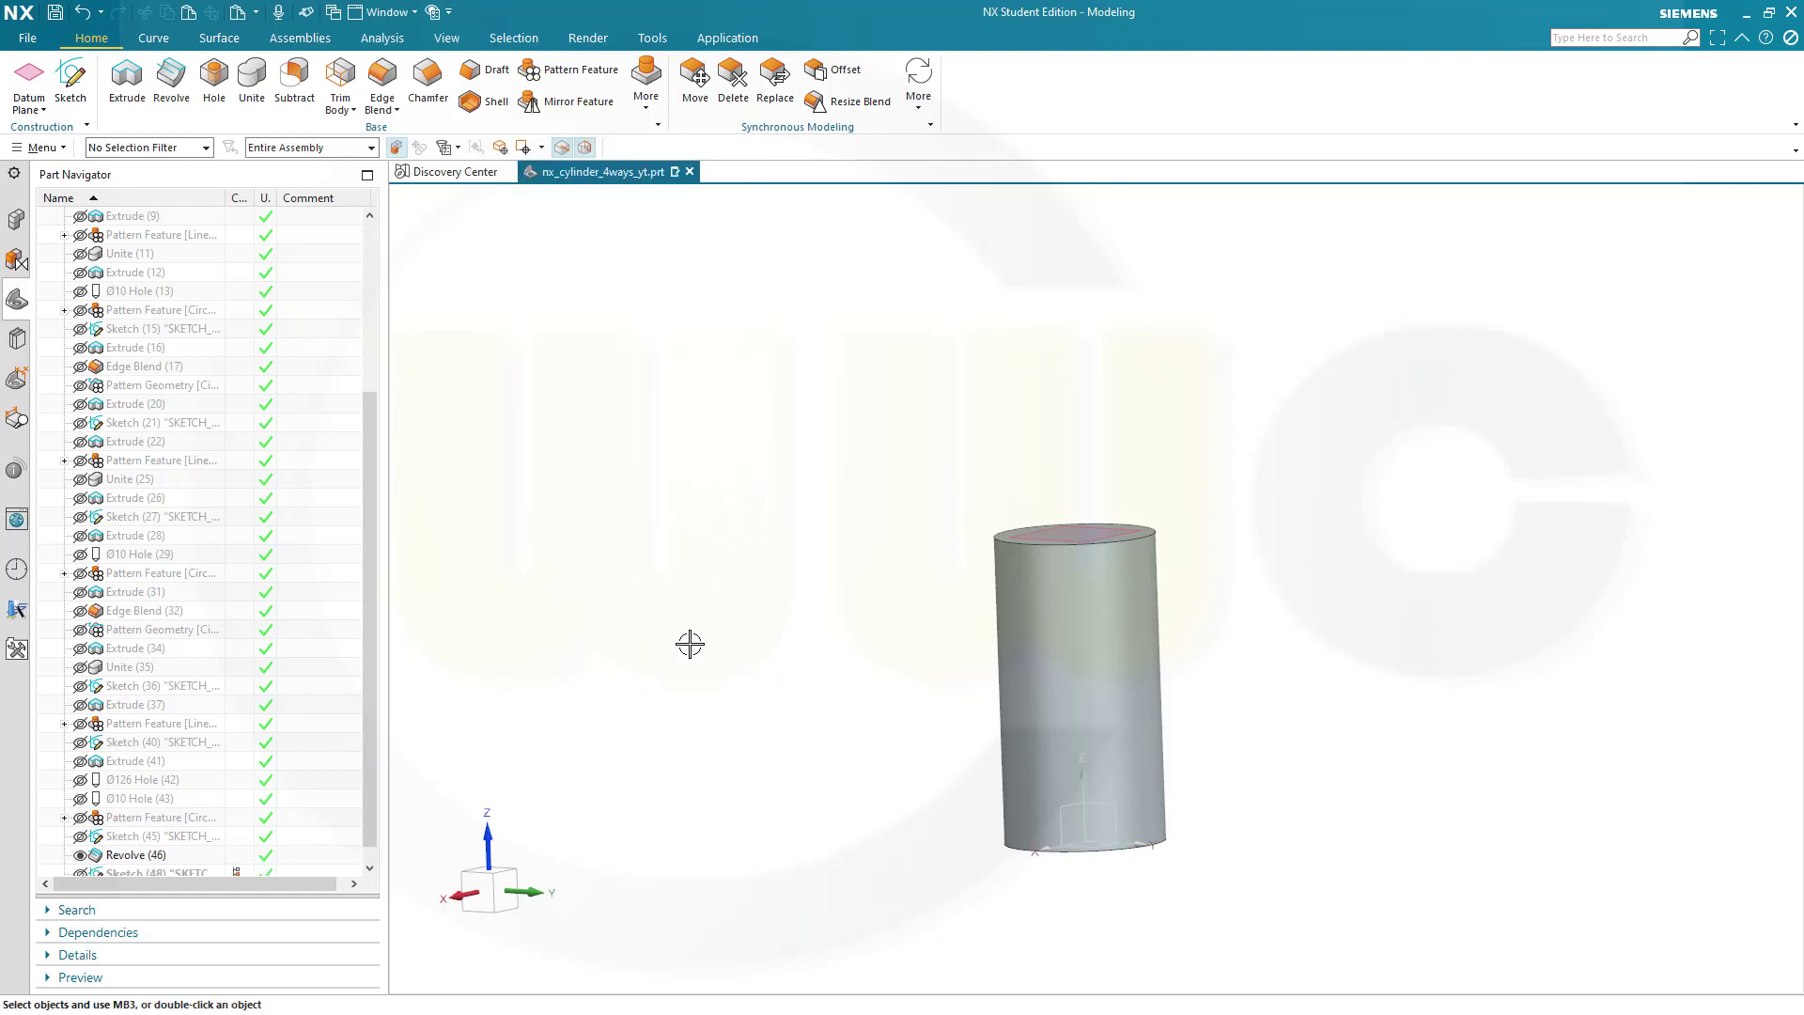
Show the pasted sketch and hide the revolved cylinder.
{"action": "scroll", "coordinate": [251, 810], "scroll_direction": "down", "scroll_amount": 1}
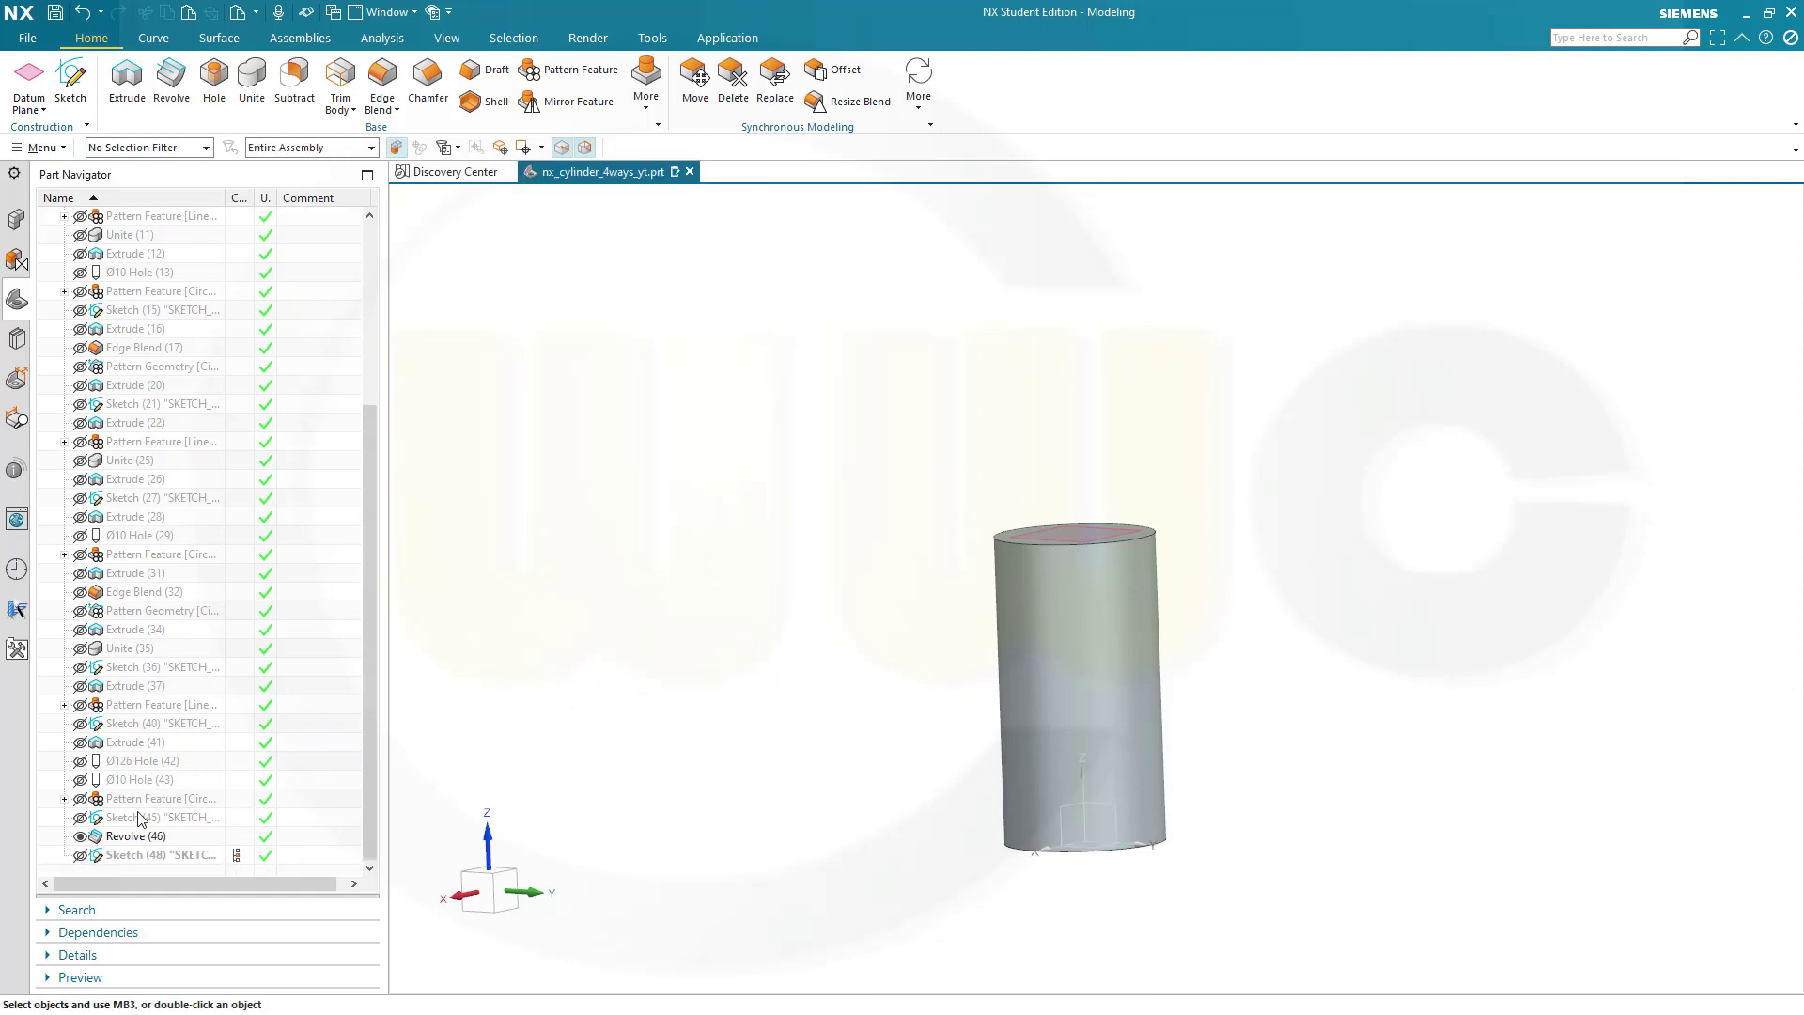
{"action": "left_click", "coordinate": [81, 855]}
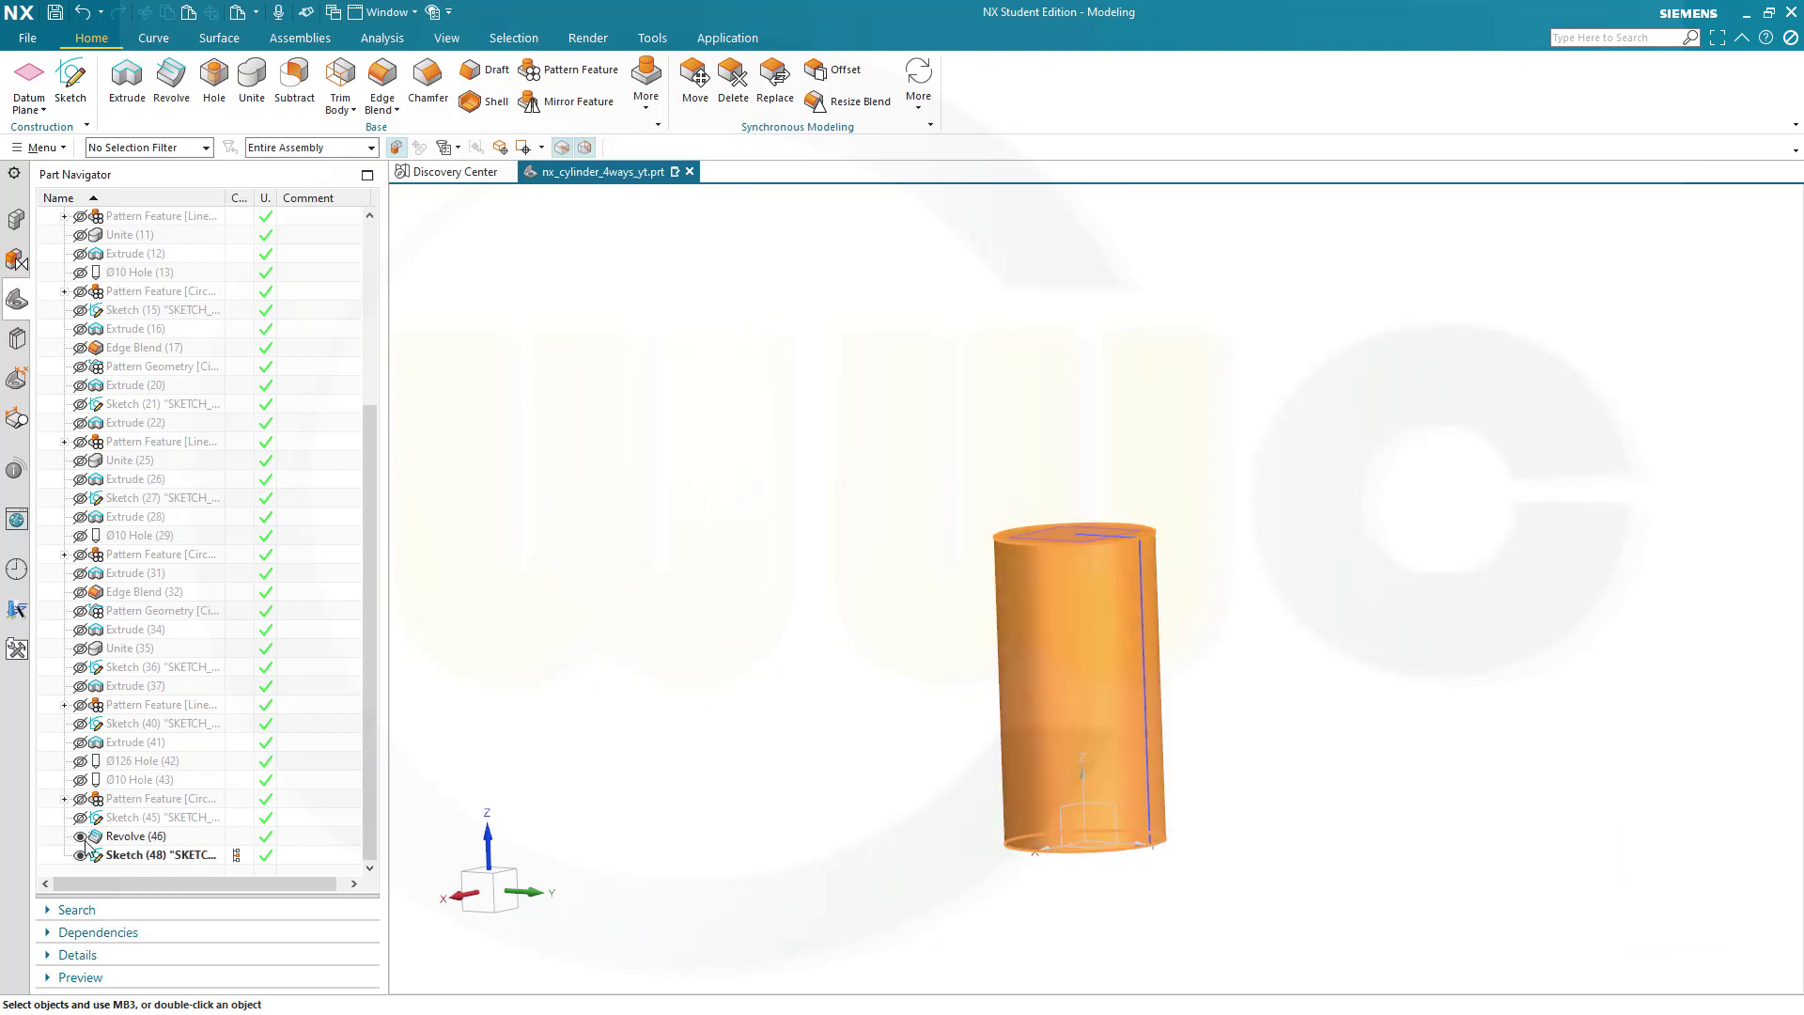
{"action": "left_click", "coordinate": [80, 836]}
Edit the pasted rectangle sketch and set the rectangle's width to 75 mm.
{"action": "double_click", "coordinate": [1077, 658]}
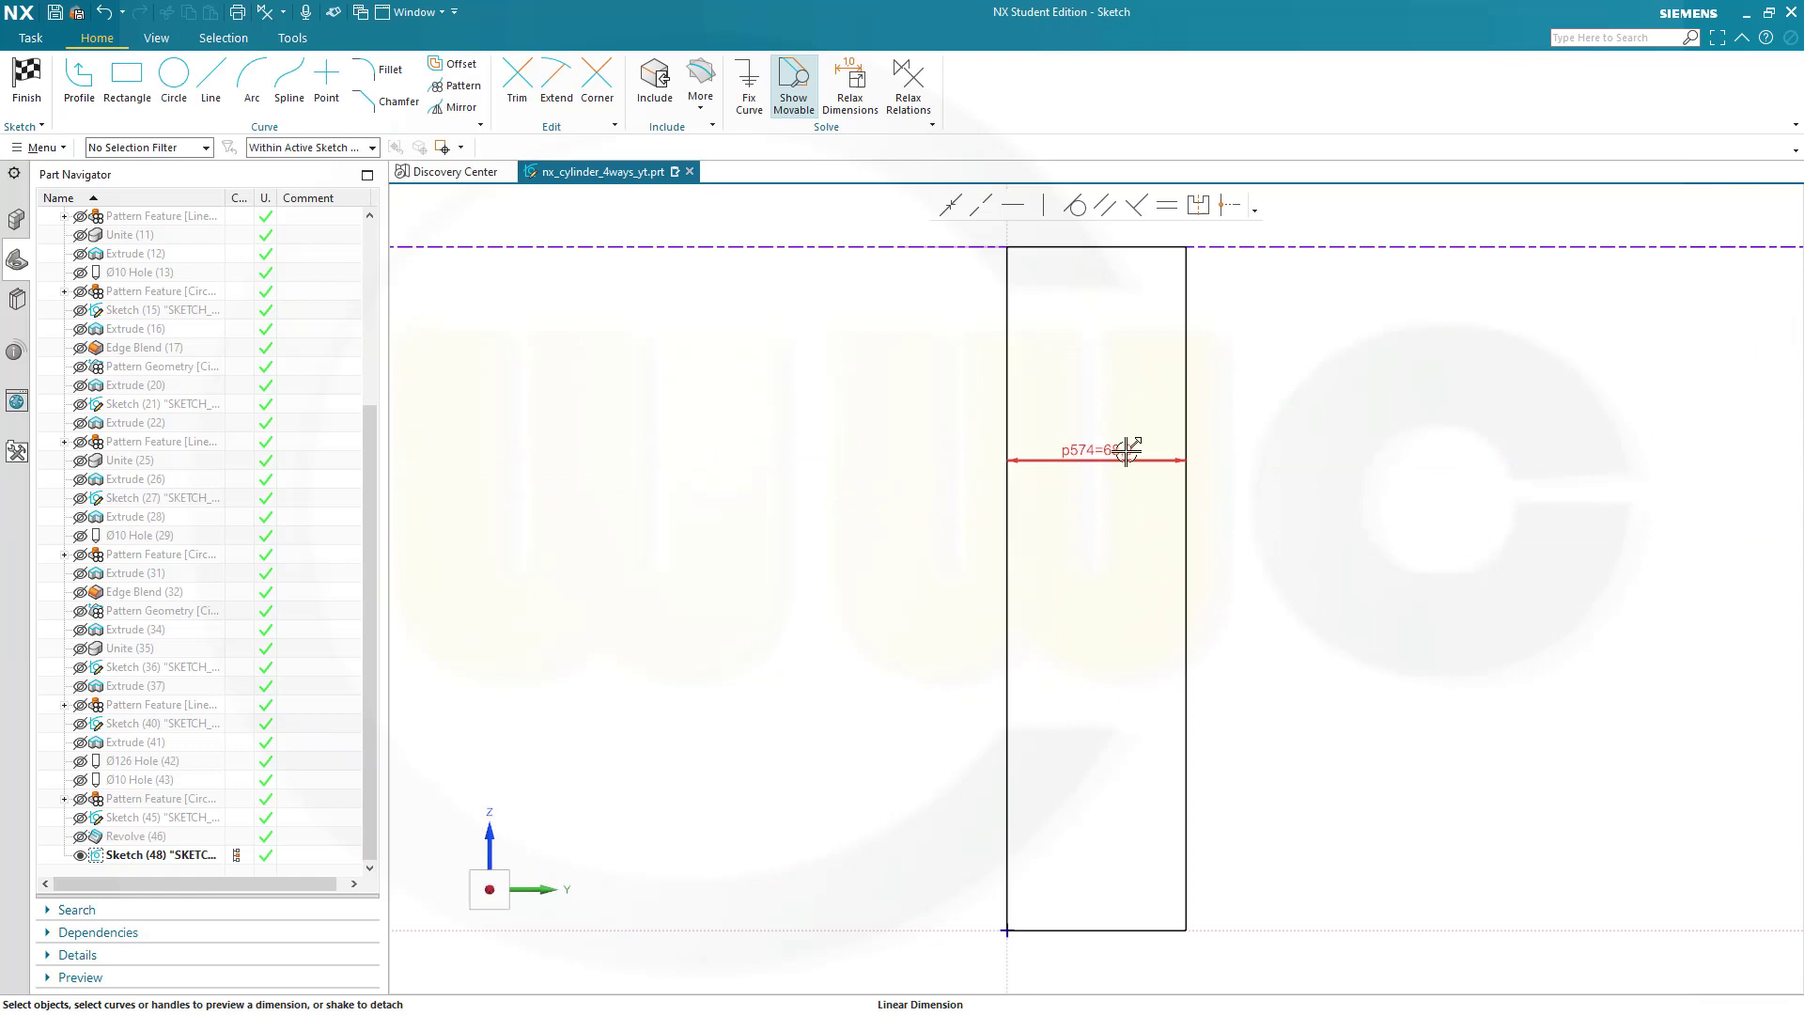
{"action": "double_click", "coordinate": [1126, 451]}
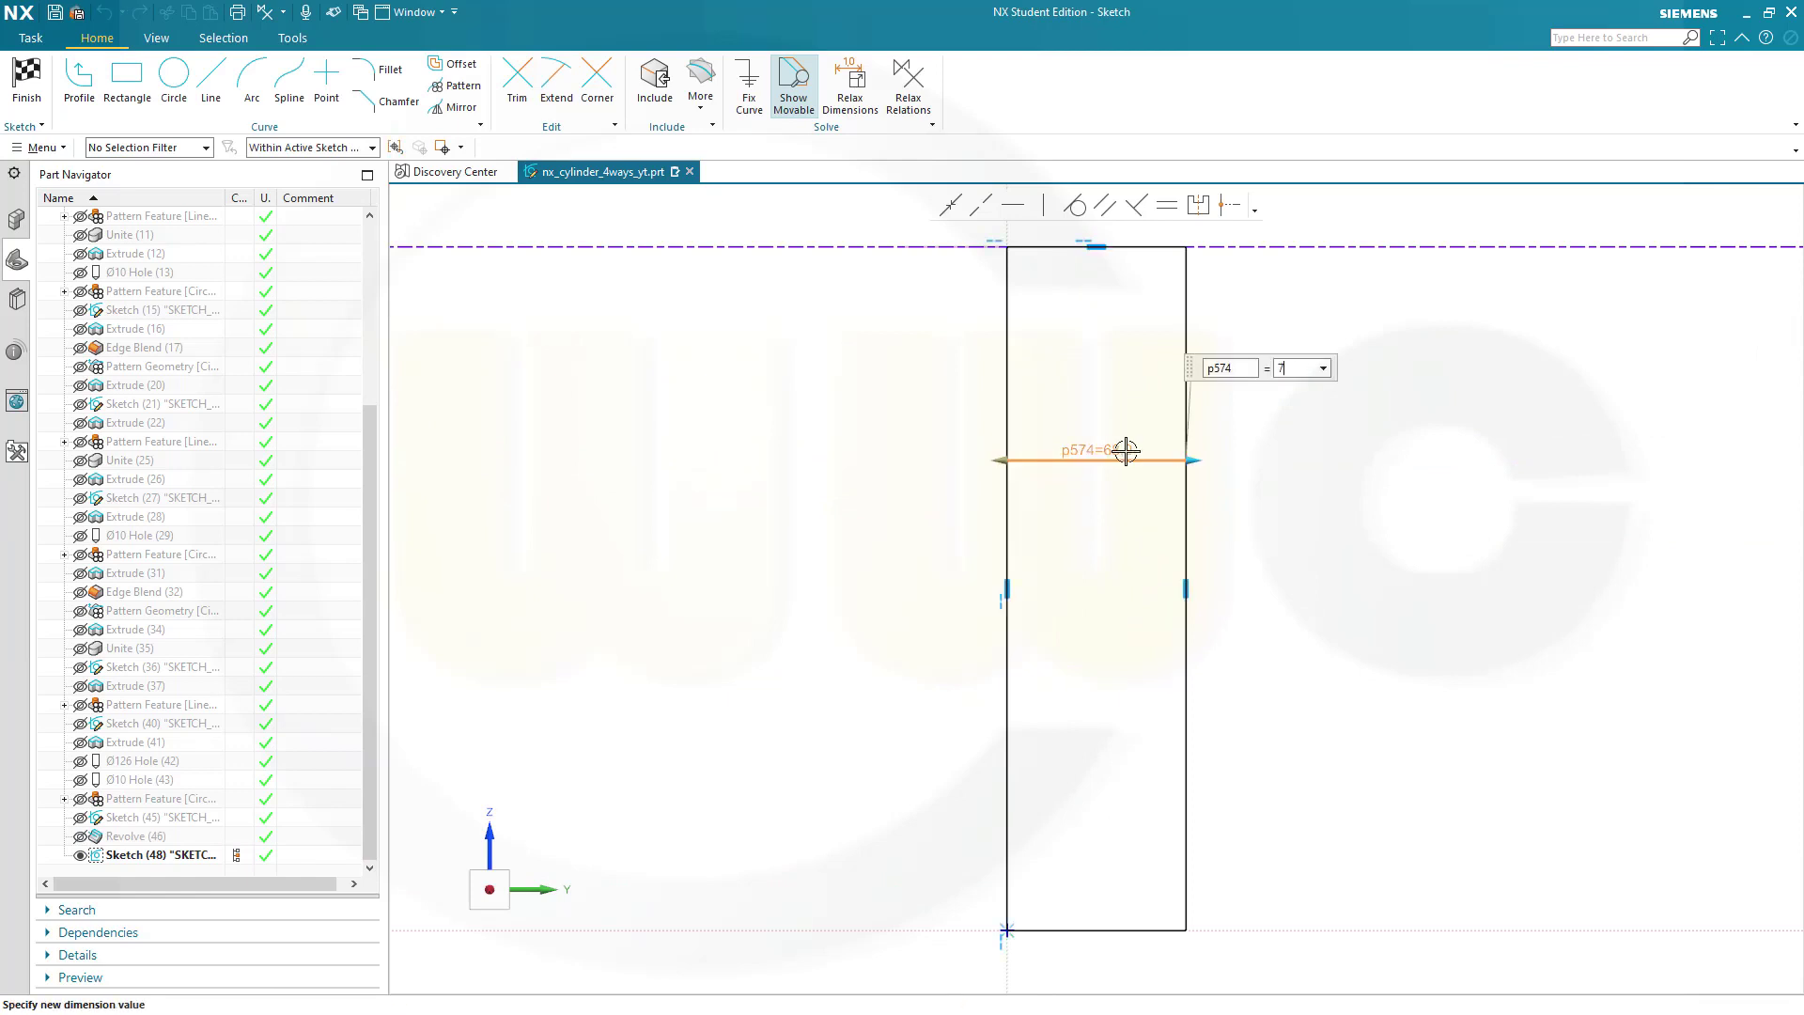
{"action": "key", "text": "Return"}
{"action": "left_click", "coordinate": [1400, 455]}
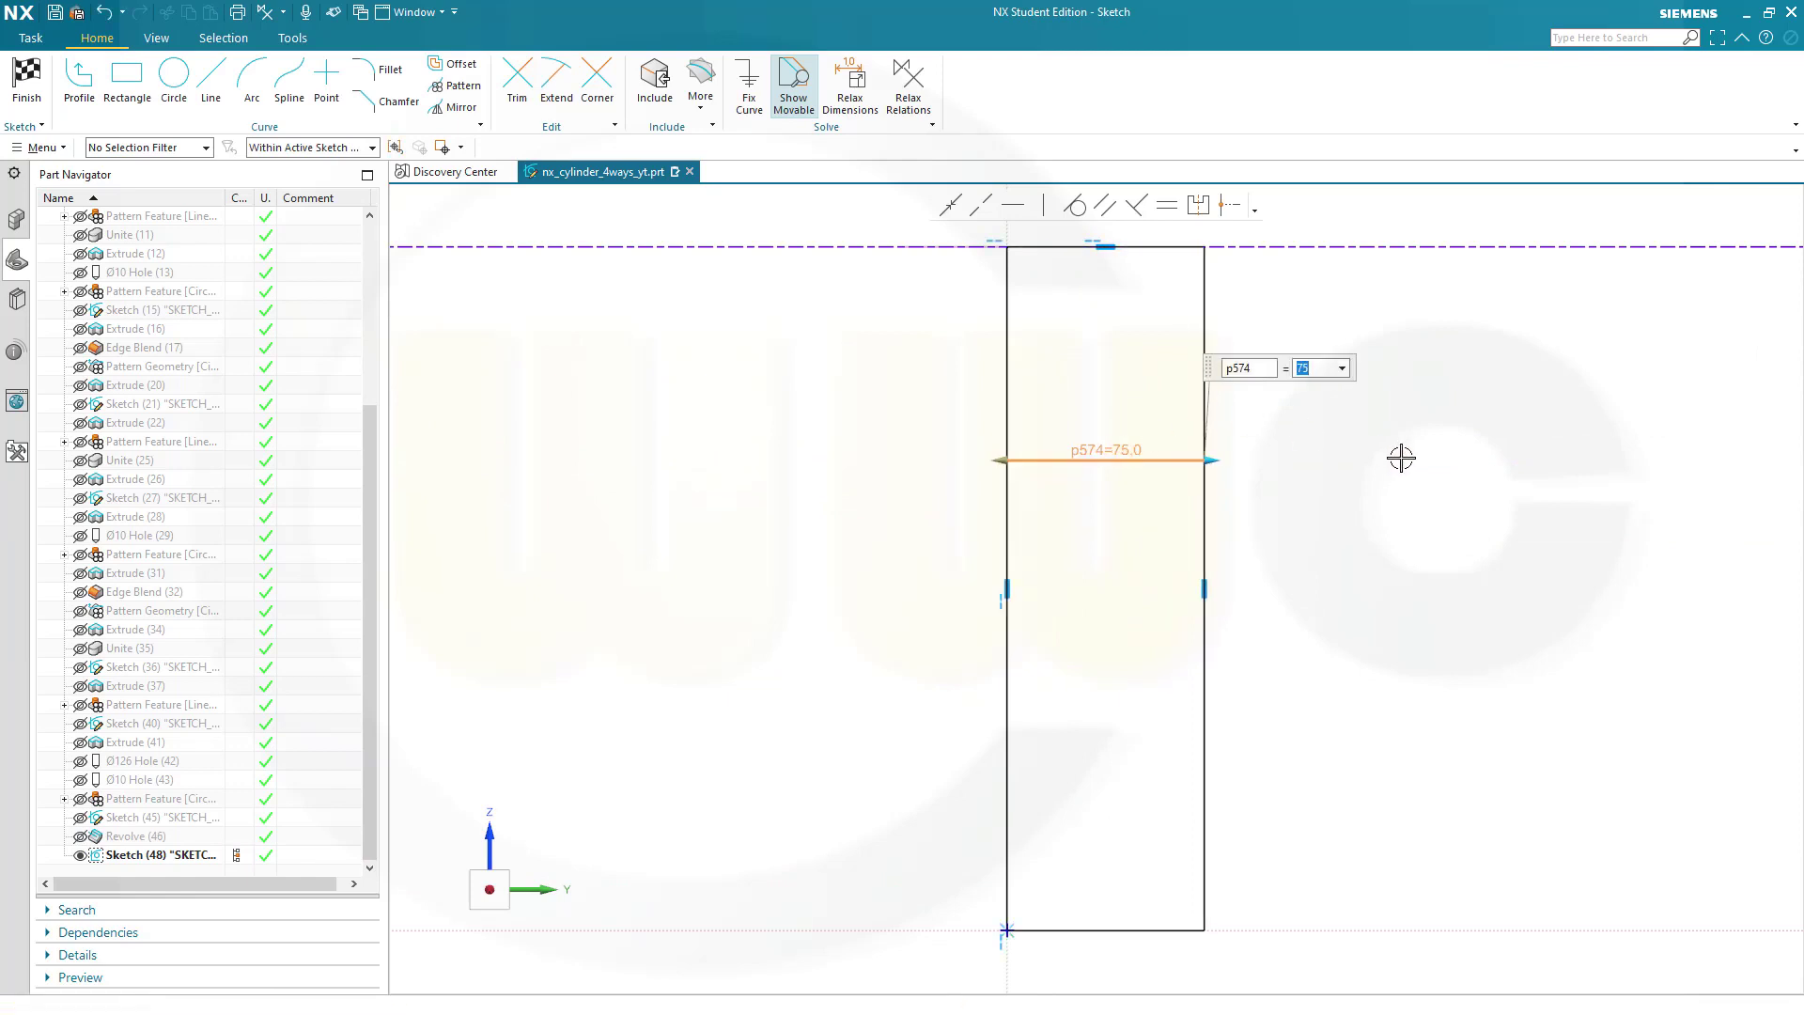
{"action": "scroll", "coordinate": [1358, 430], "scroll_direction": "down", "scroll_amount": 1}
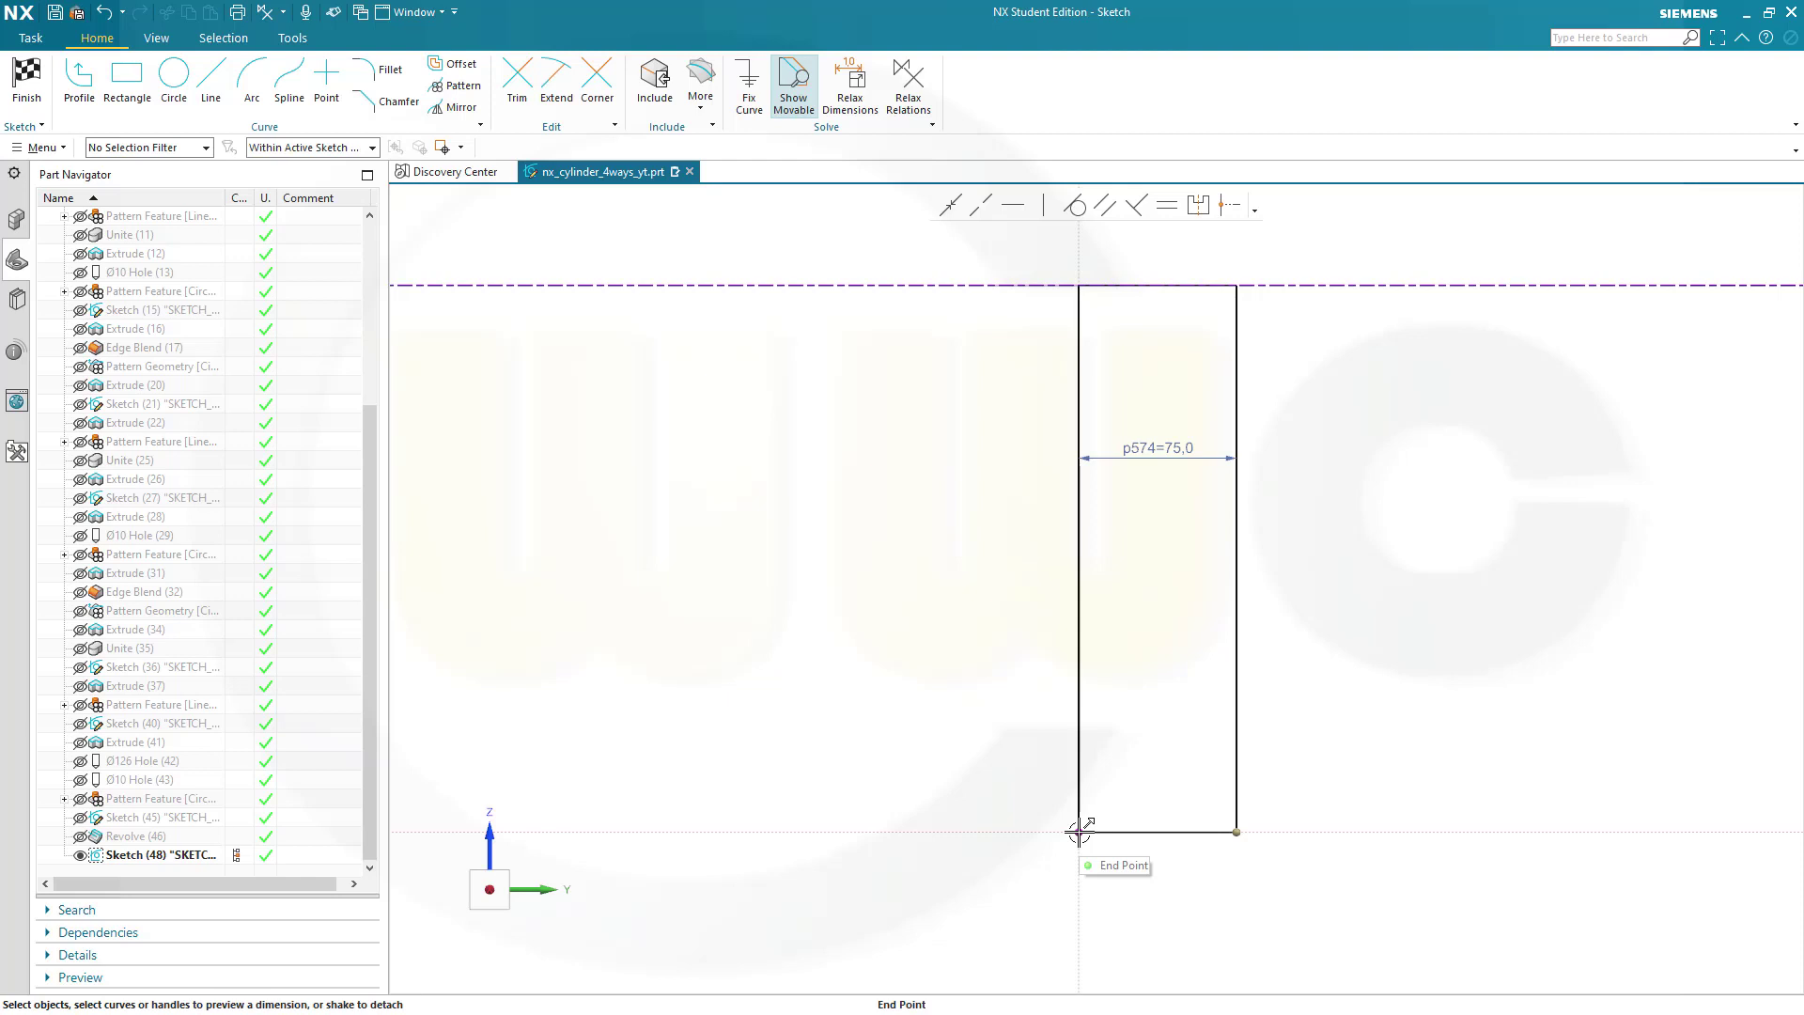
{"action": "left_click", "coordinate": [1079, 832]}
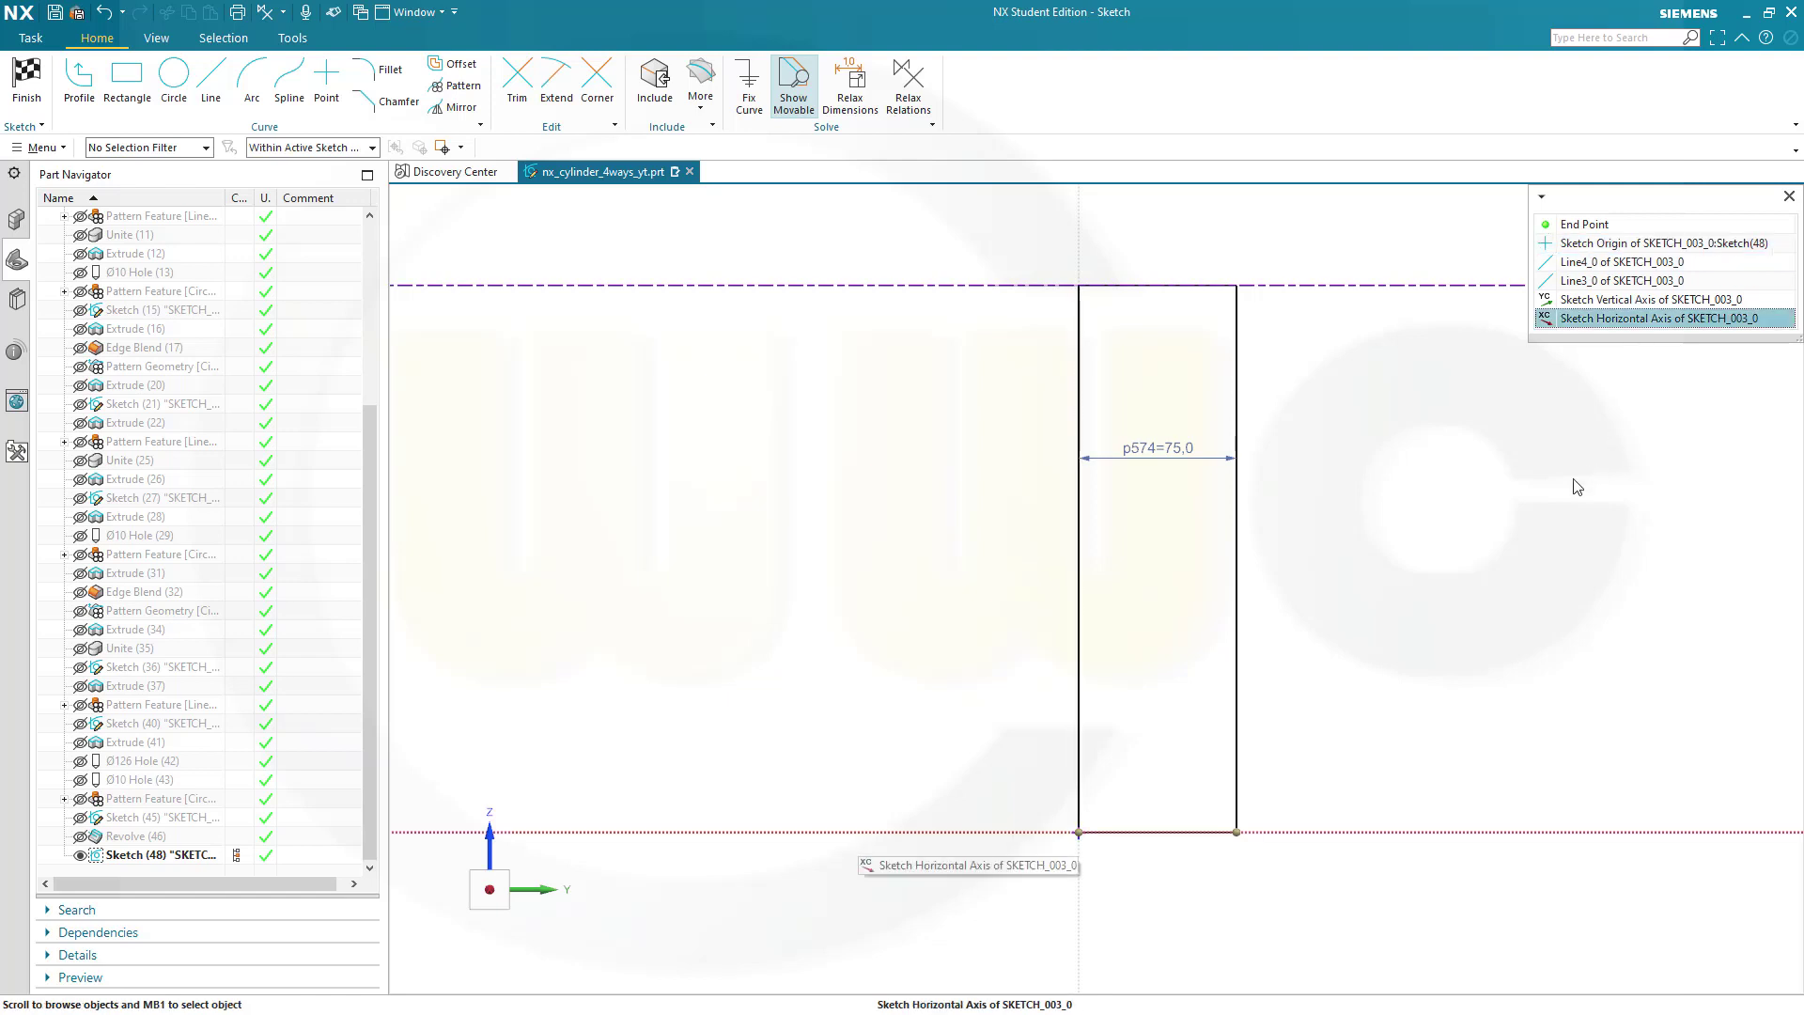
{"action": "left_click", "coordinate": [1364, 538]}
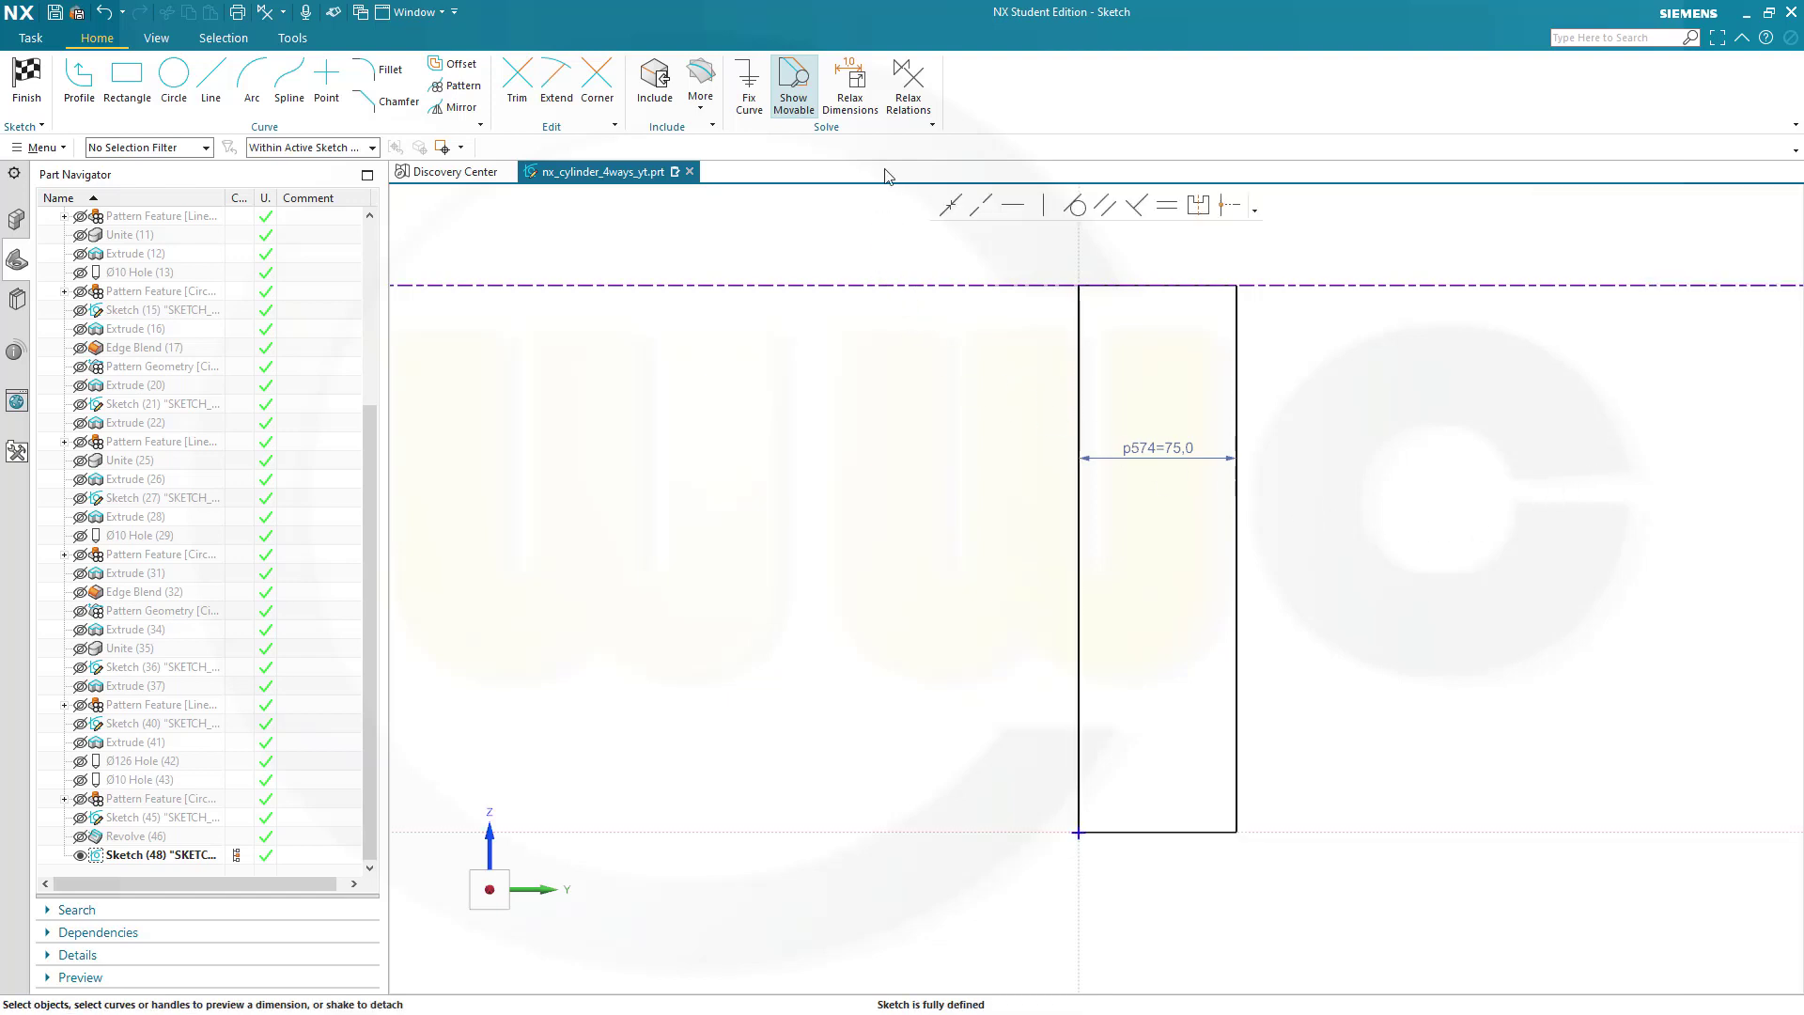
With Relax Relations active, set the distance from the included datum plane line to the rectangle's lower edge to 1.67 mm and finish the sketch.
{"action": "left_click", "coordinate": [909, 97]}
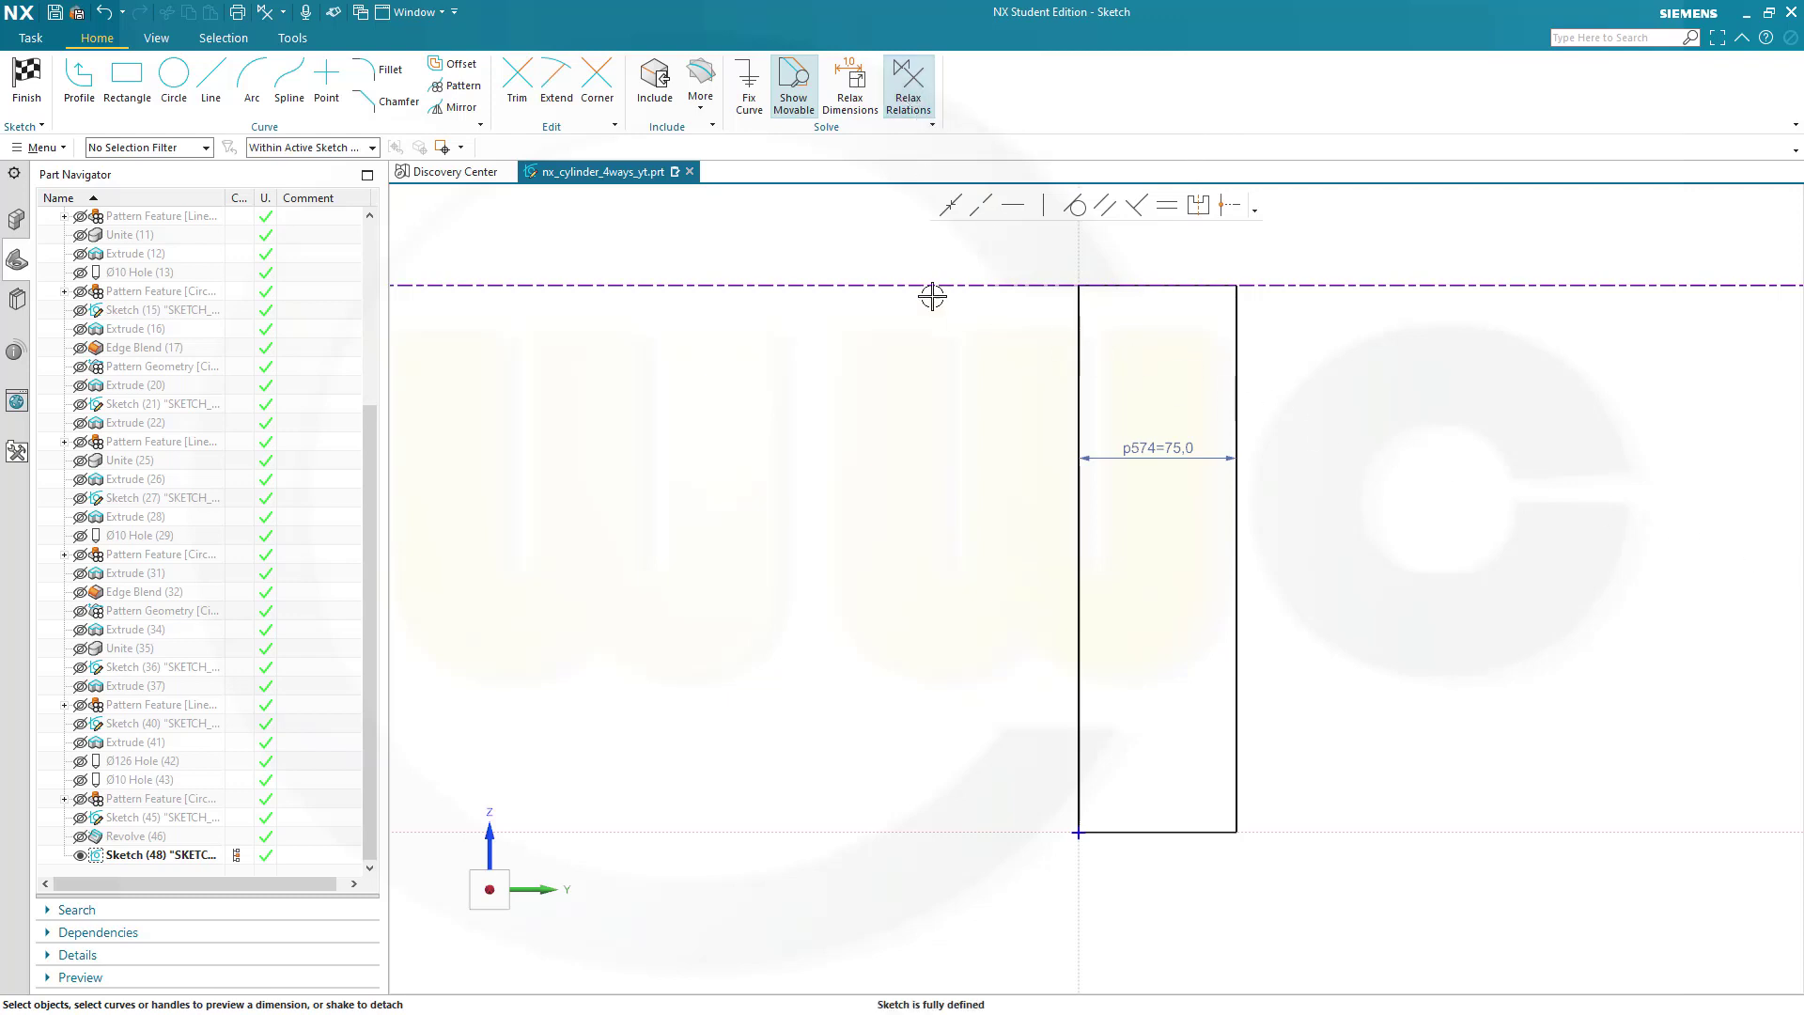
{"action": "left_click", "coordinate": [1024, 285]}
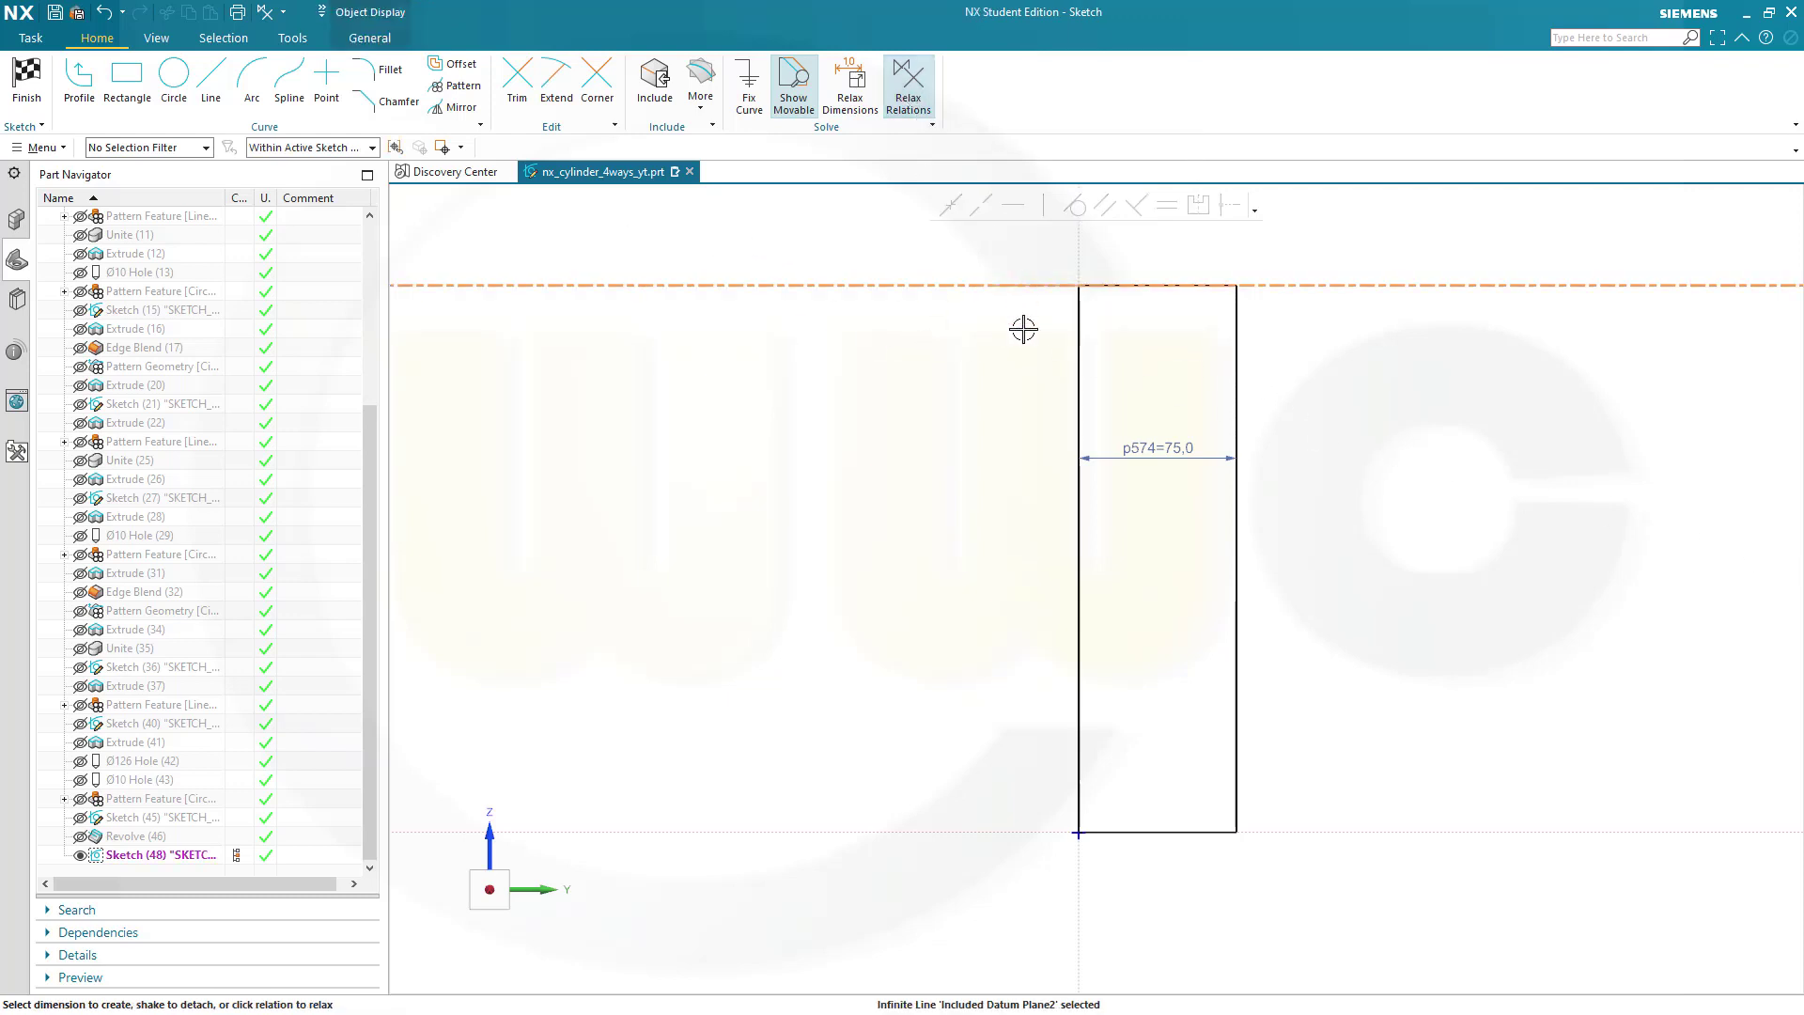
{"action": "left_click", "coordinate": [1148, 831]}
{"action": "left_click", "coordinate": [1143, 559]}
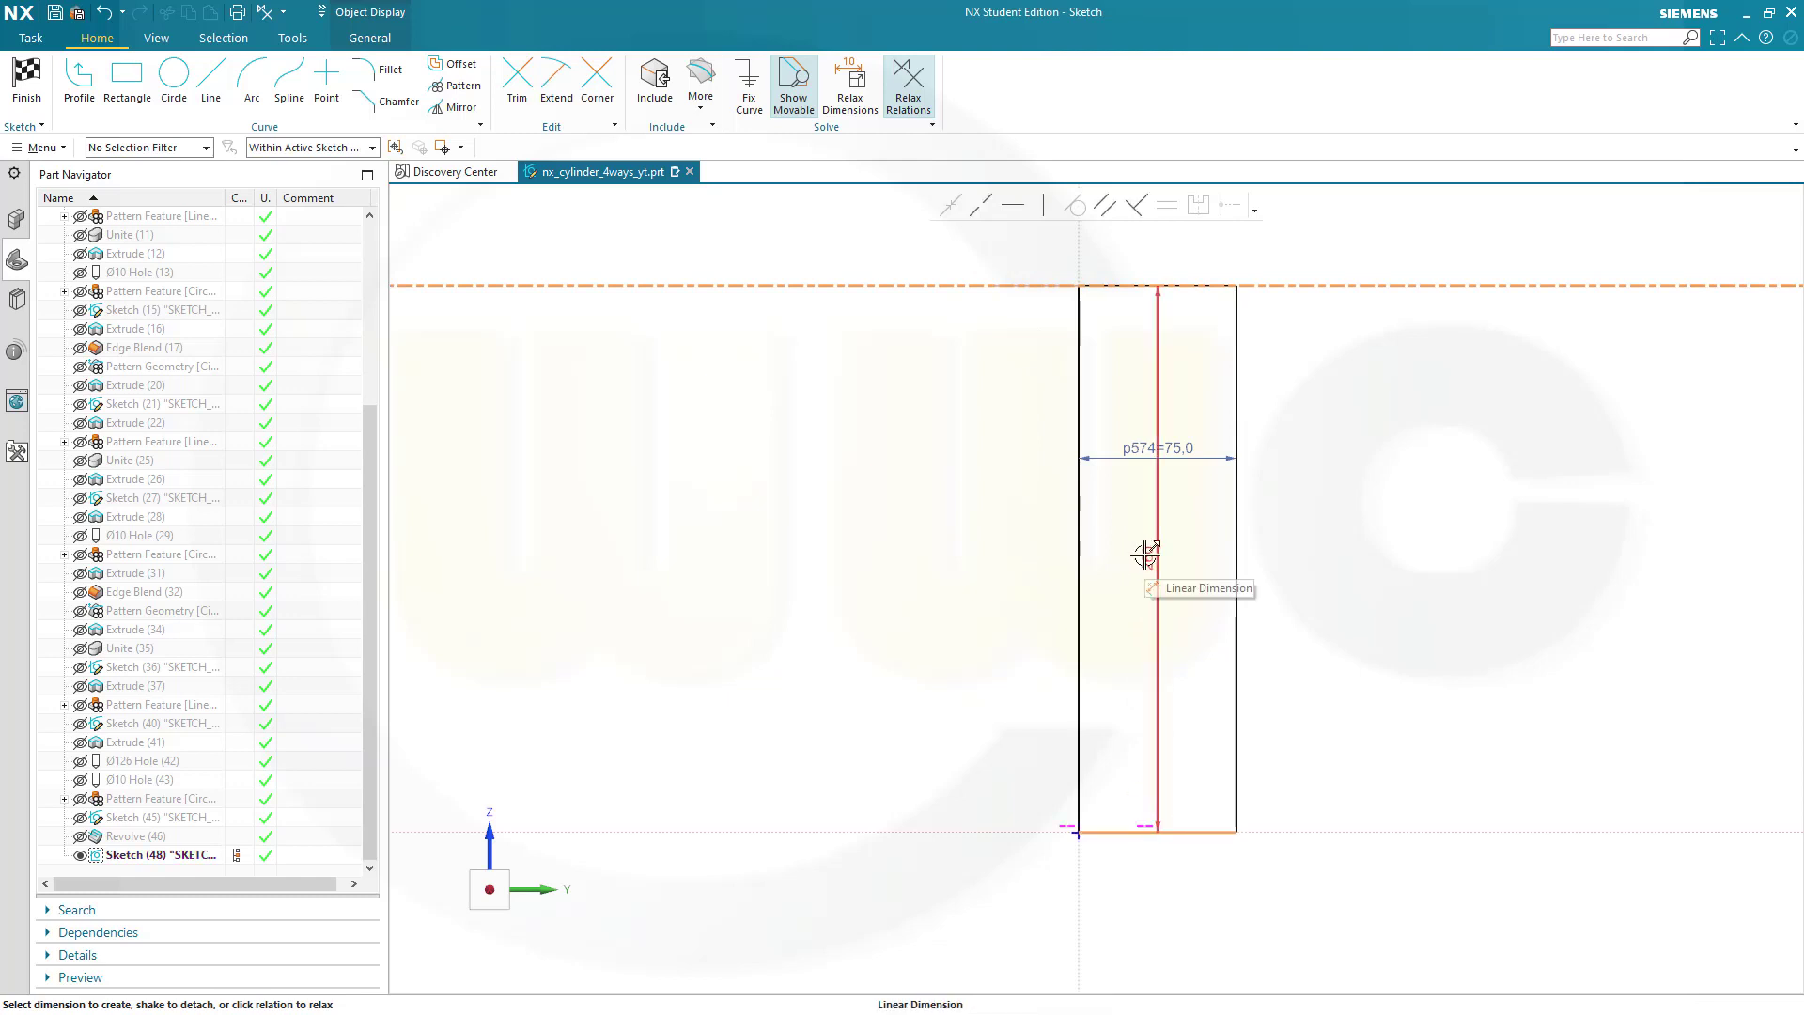
{"action": "double_click", "coordinate": [1143, 556]}
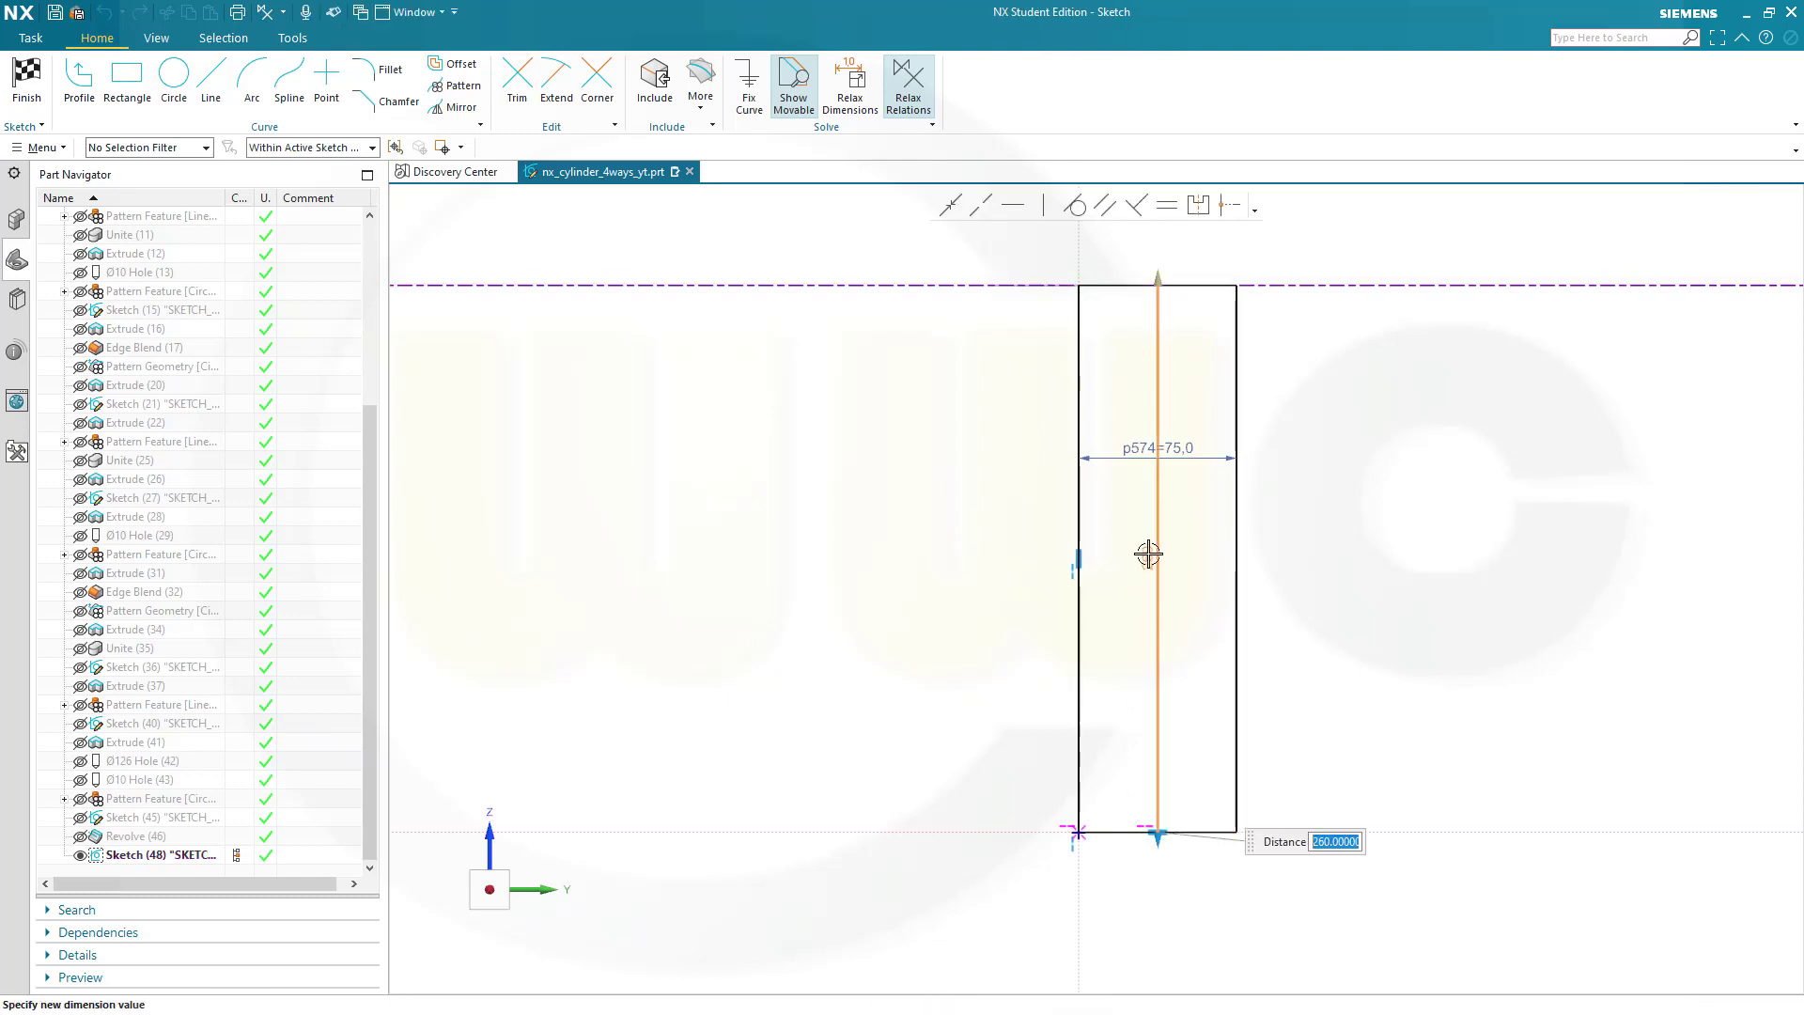
{"action": "type", "text": "1.67"}
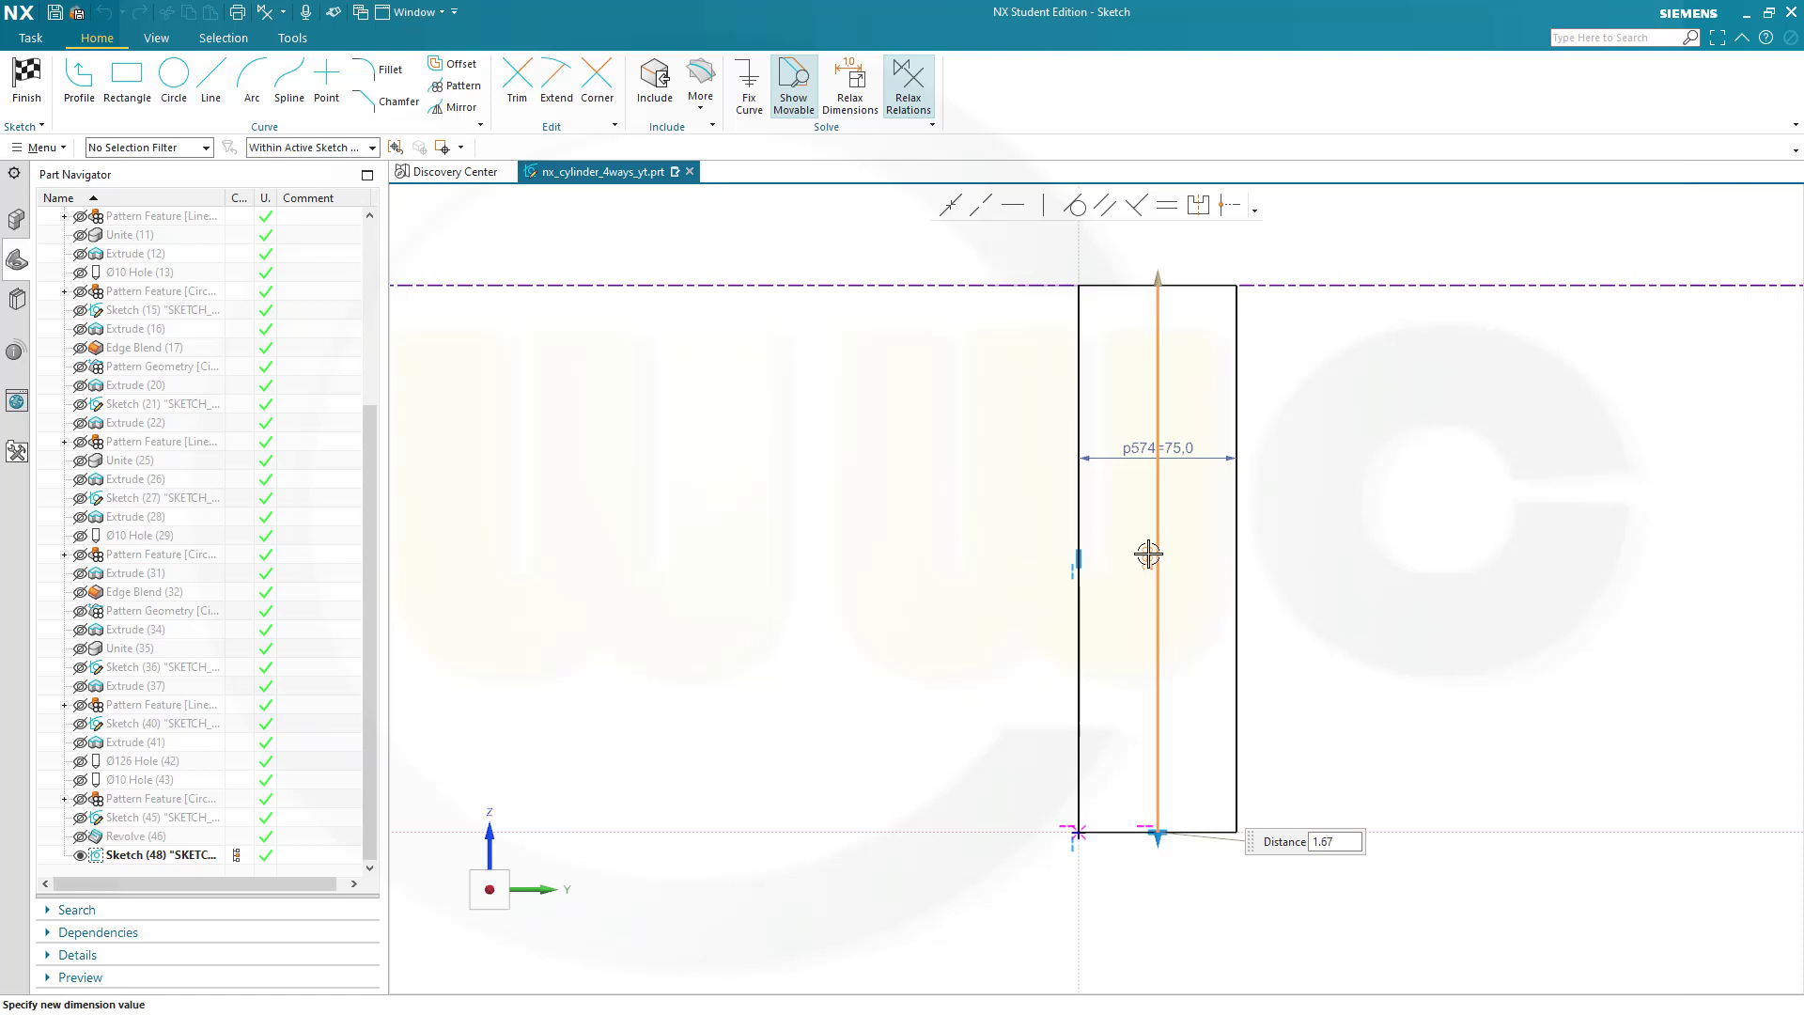
{"action": "key", "text": "Return"}
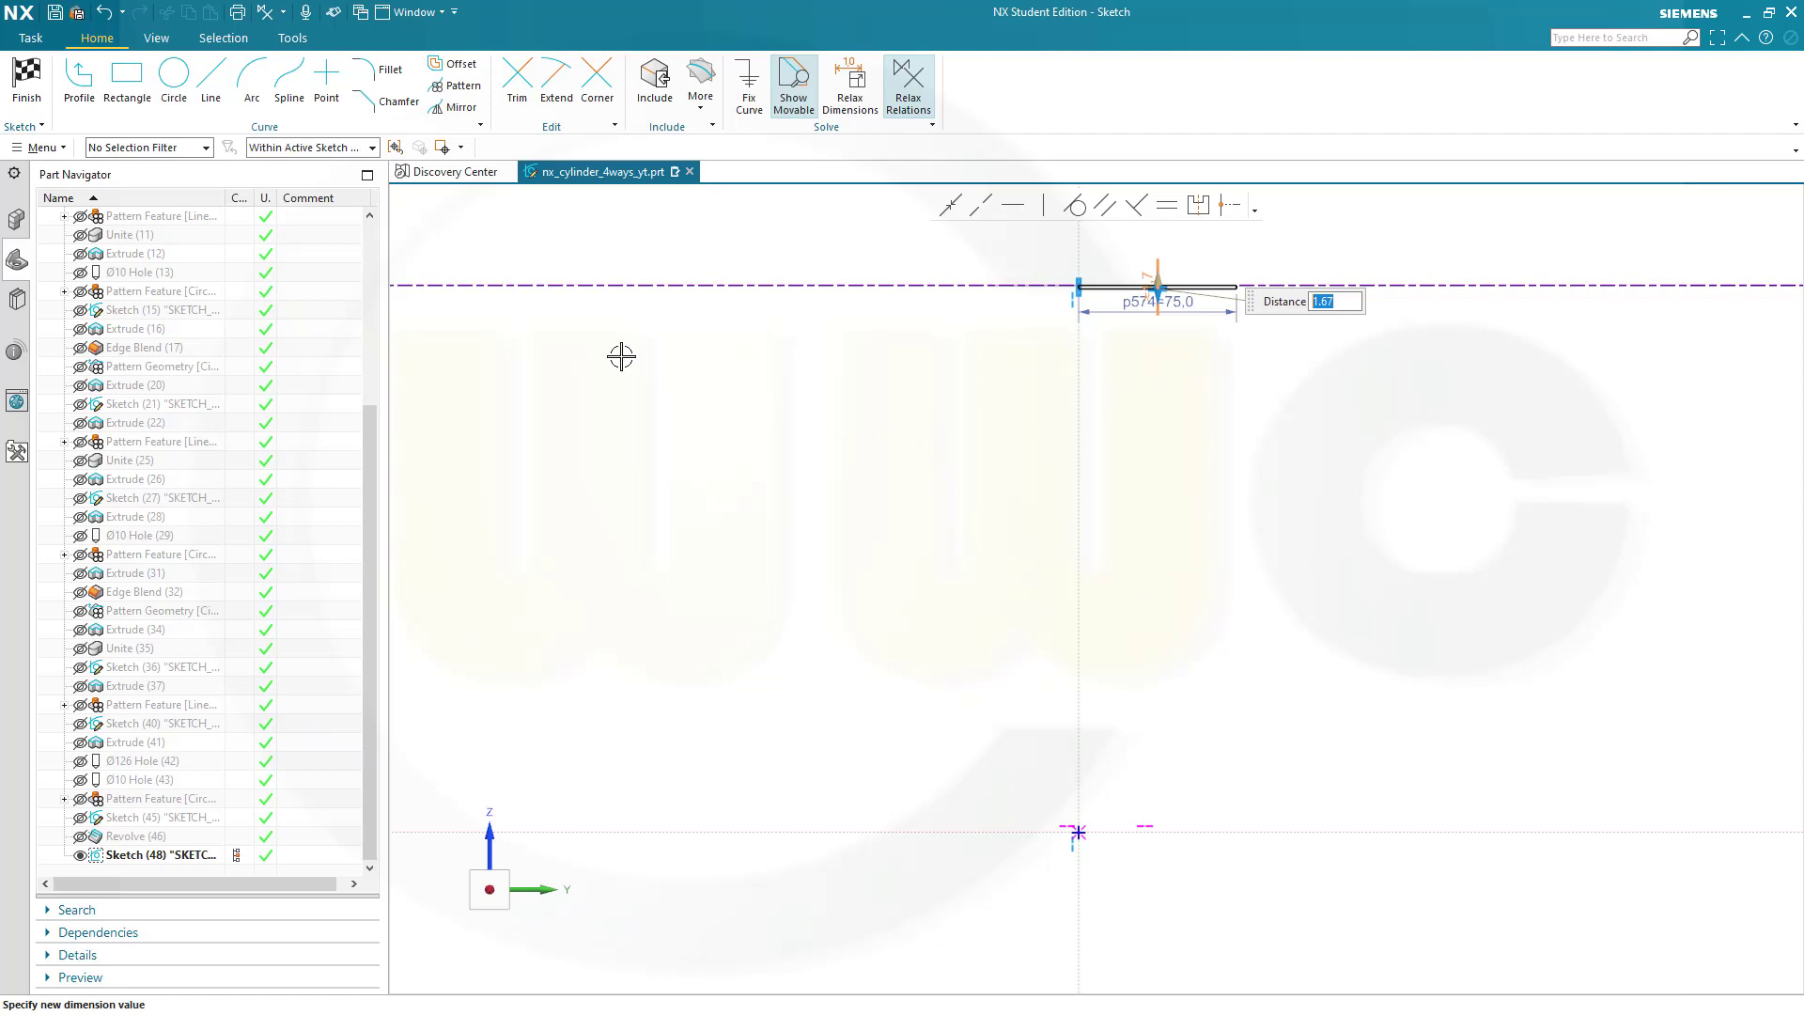
{"action": "key", "text": "Escape"}
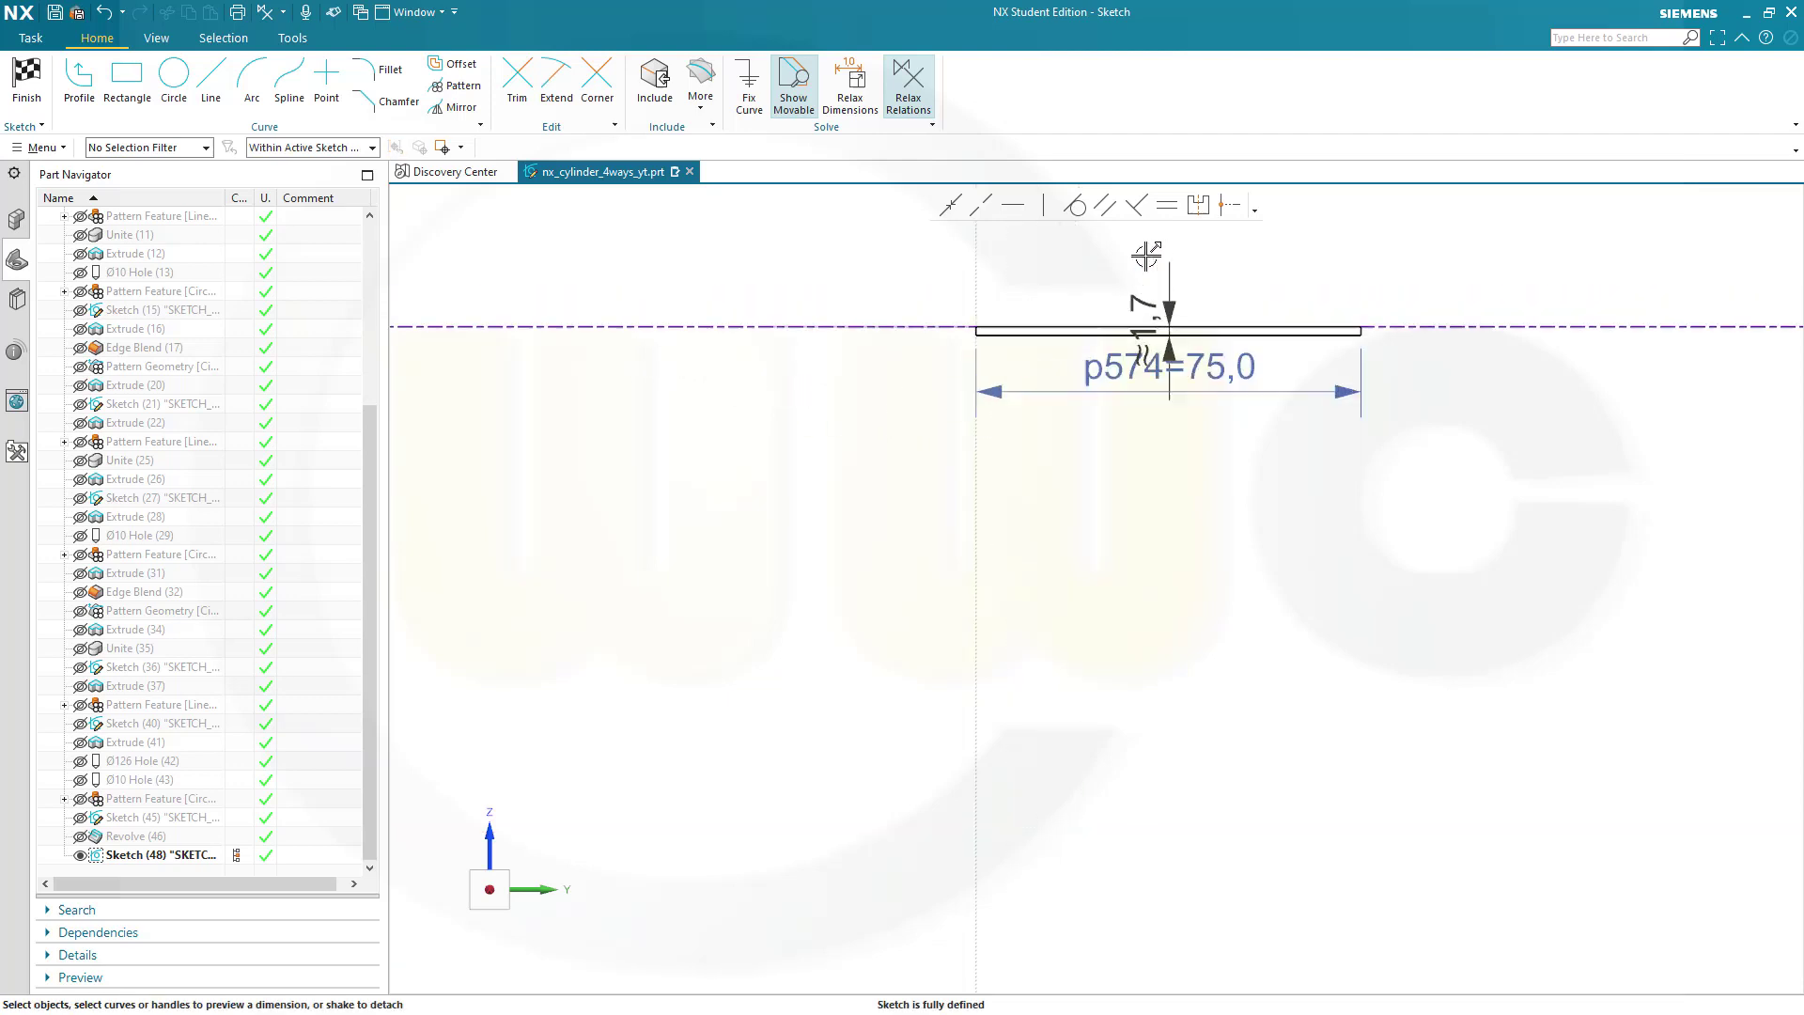
{"action": "scroll", "coordinate": [1146, 255], "scroll_direction": "up", "scroll_amount": 5}
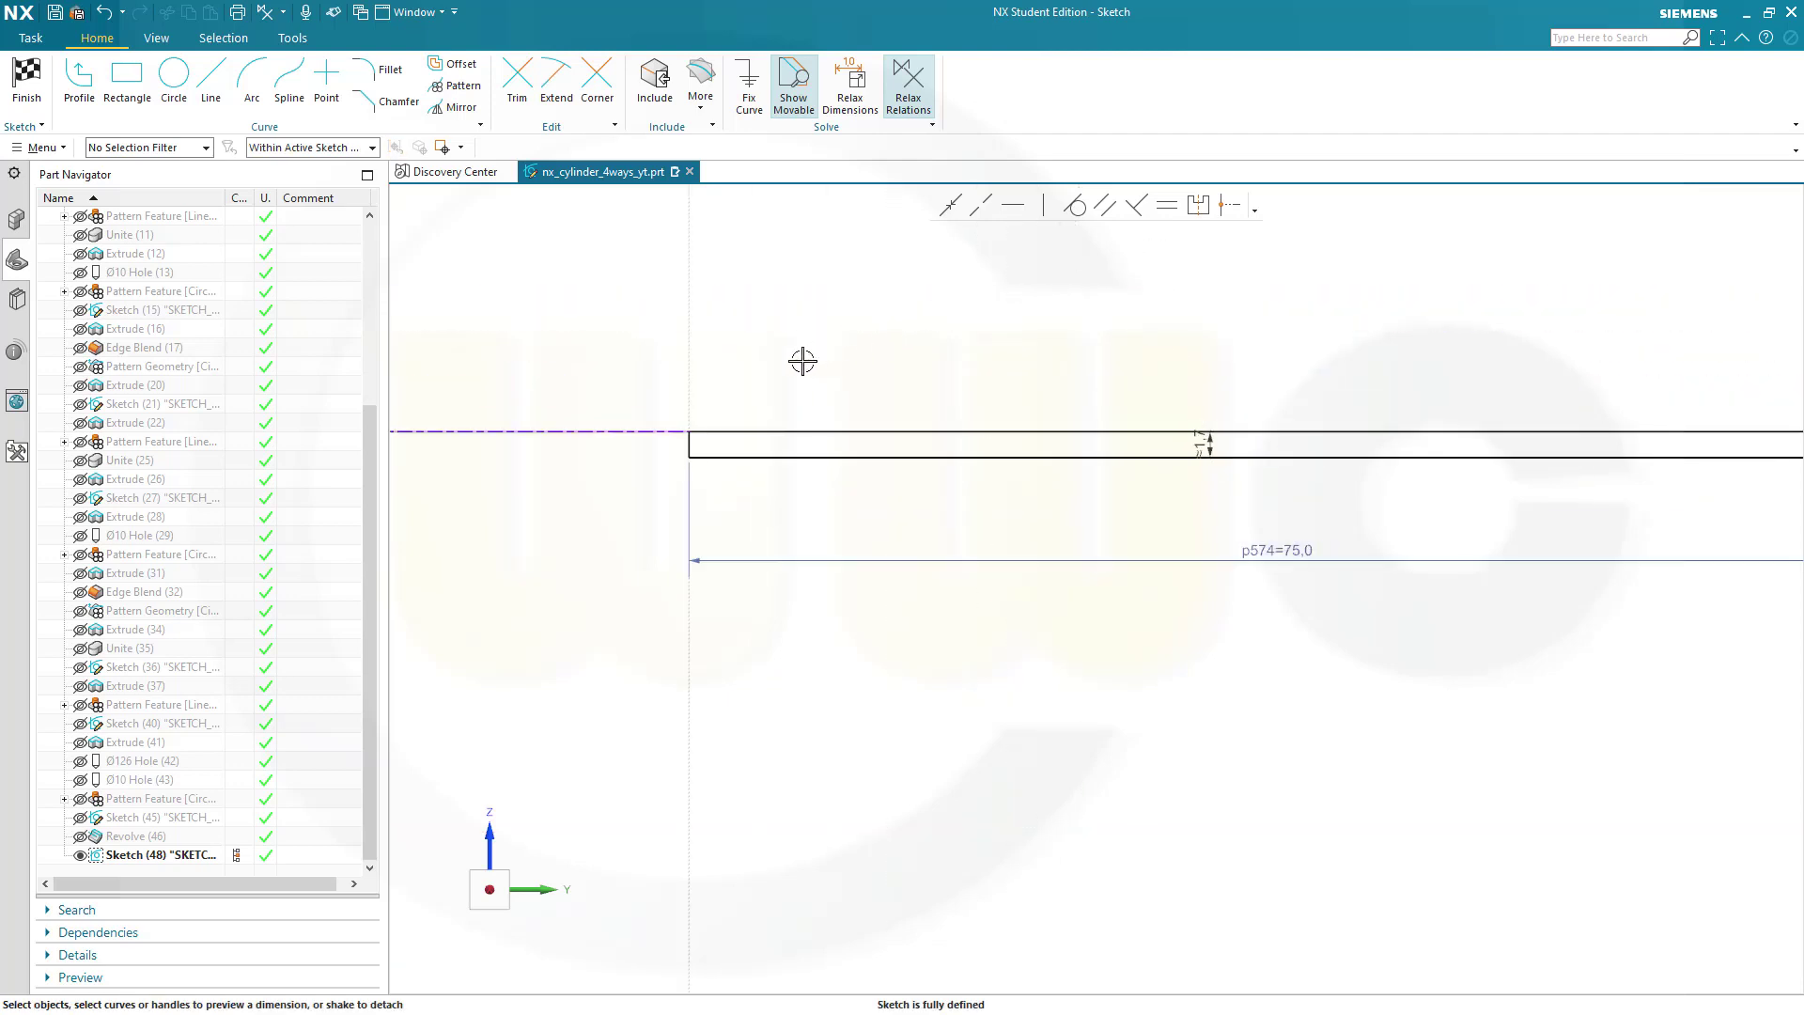
{"action": "scroll", "coordinate": [770, 370], "scroll_direction": "down", "scroll_amount": 4}
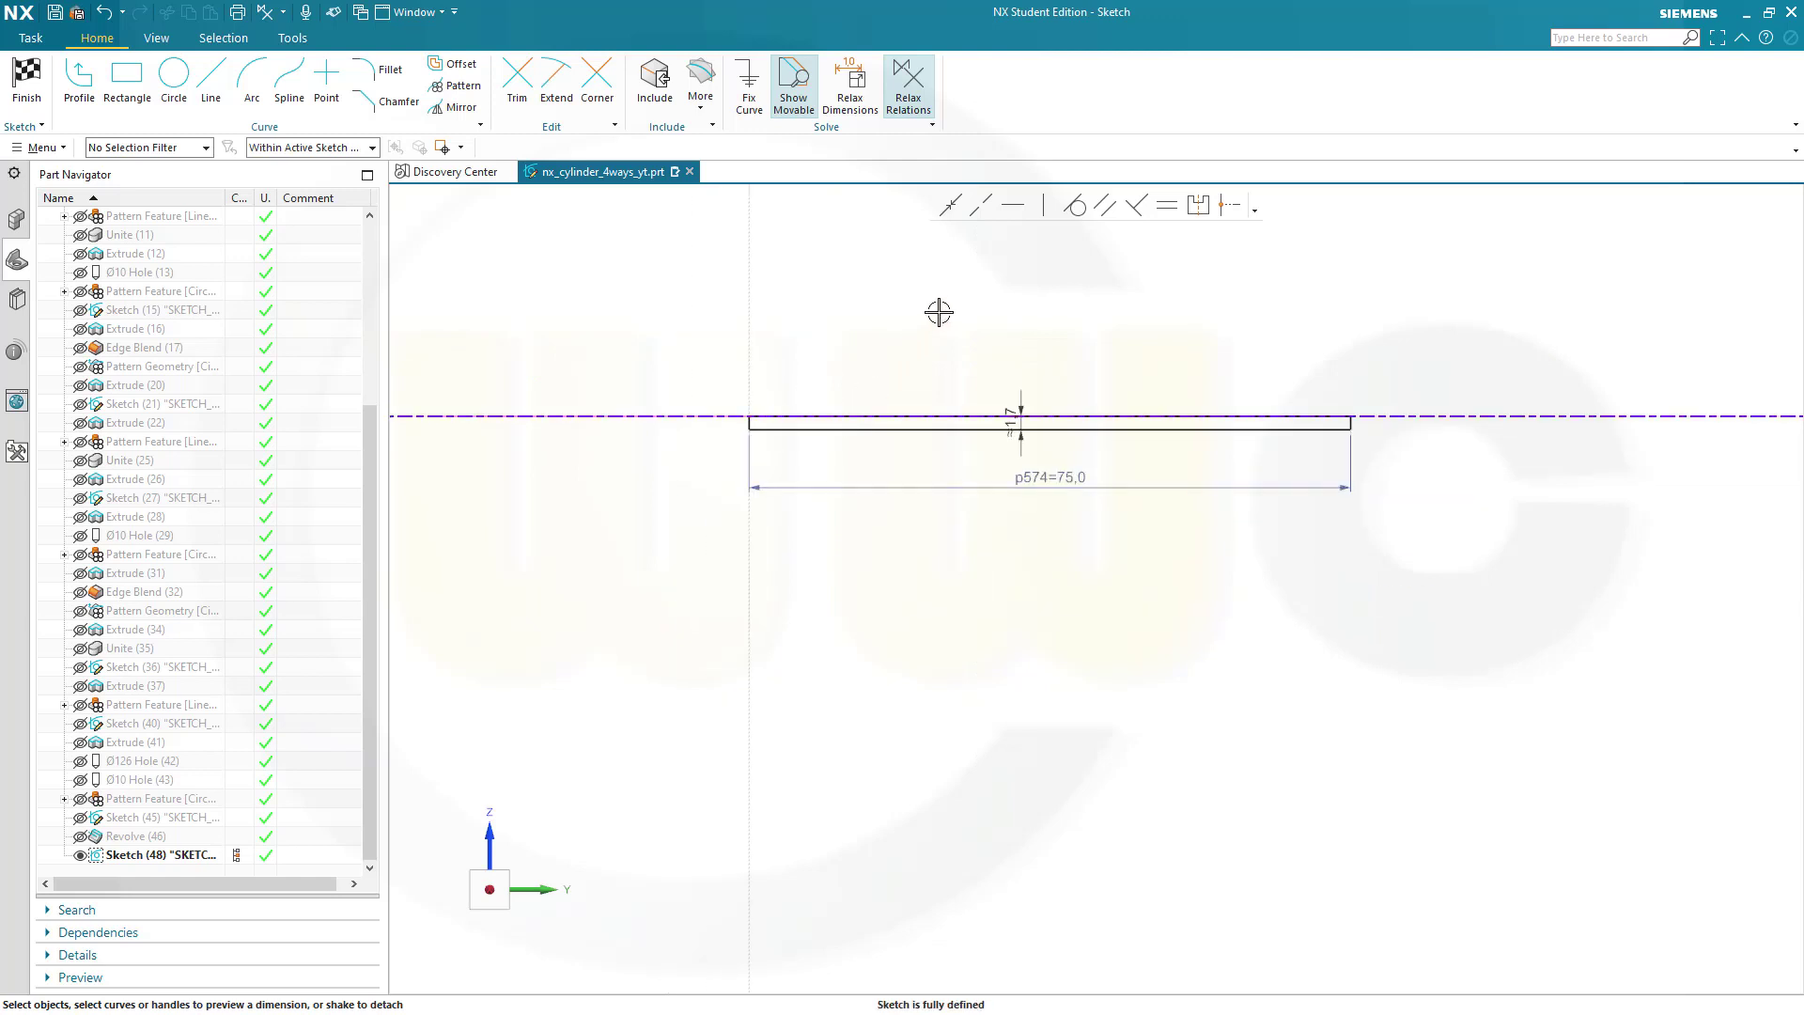
{"action": "left_click", "coordinate": [26, 80]}
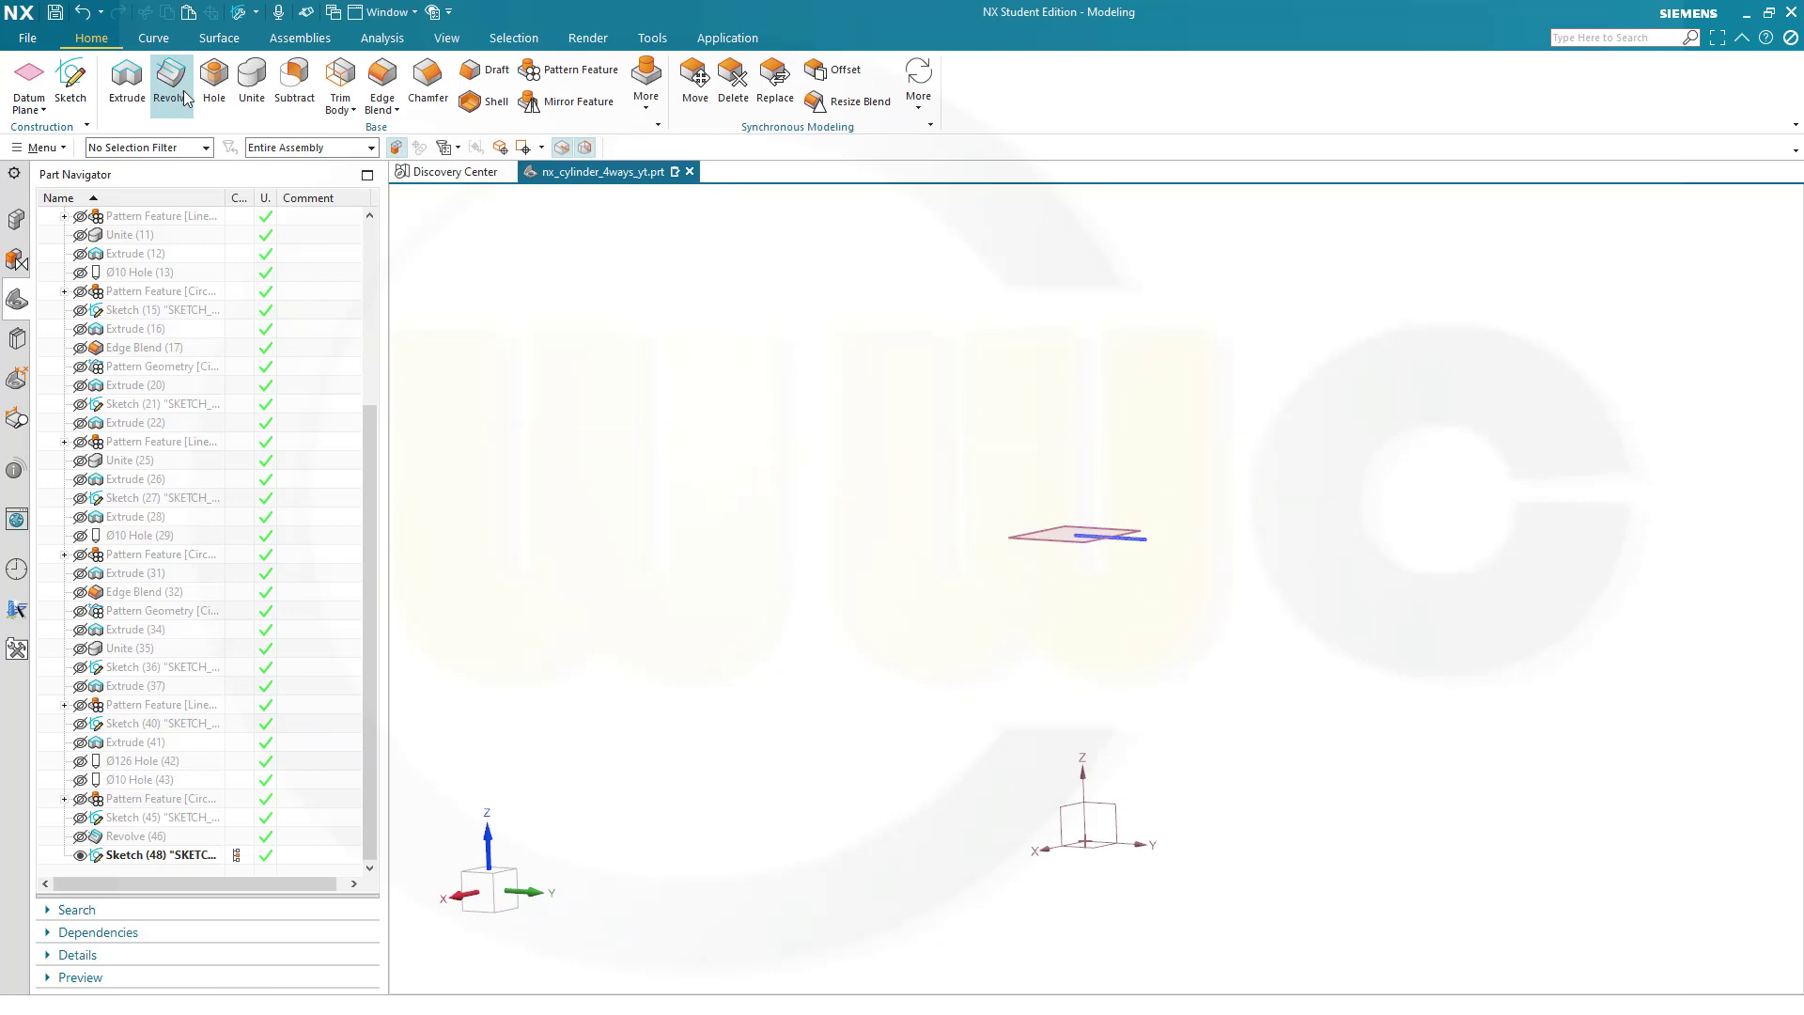
Revolve the thin rectangle sketch 360° about the datum coordinate system's Z axis and unite it with the redisplayed cylinder.
{"action": "left_click", "coordinate": [172, 84]}
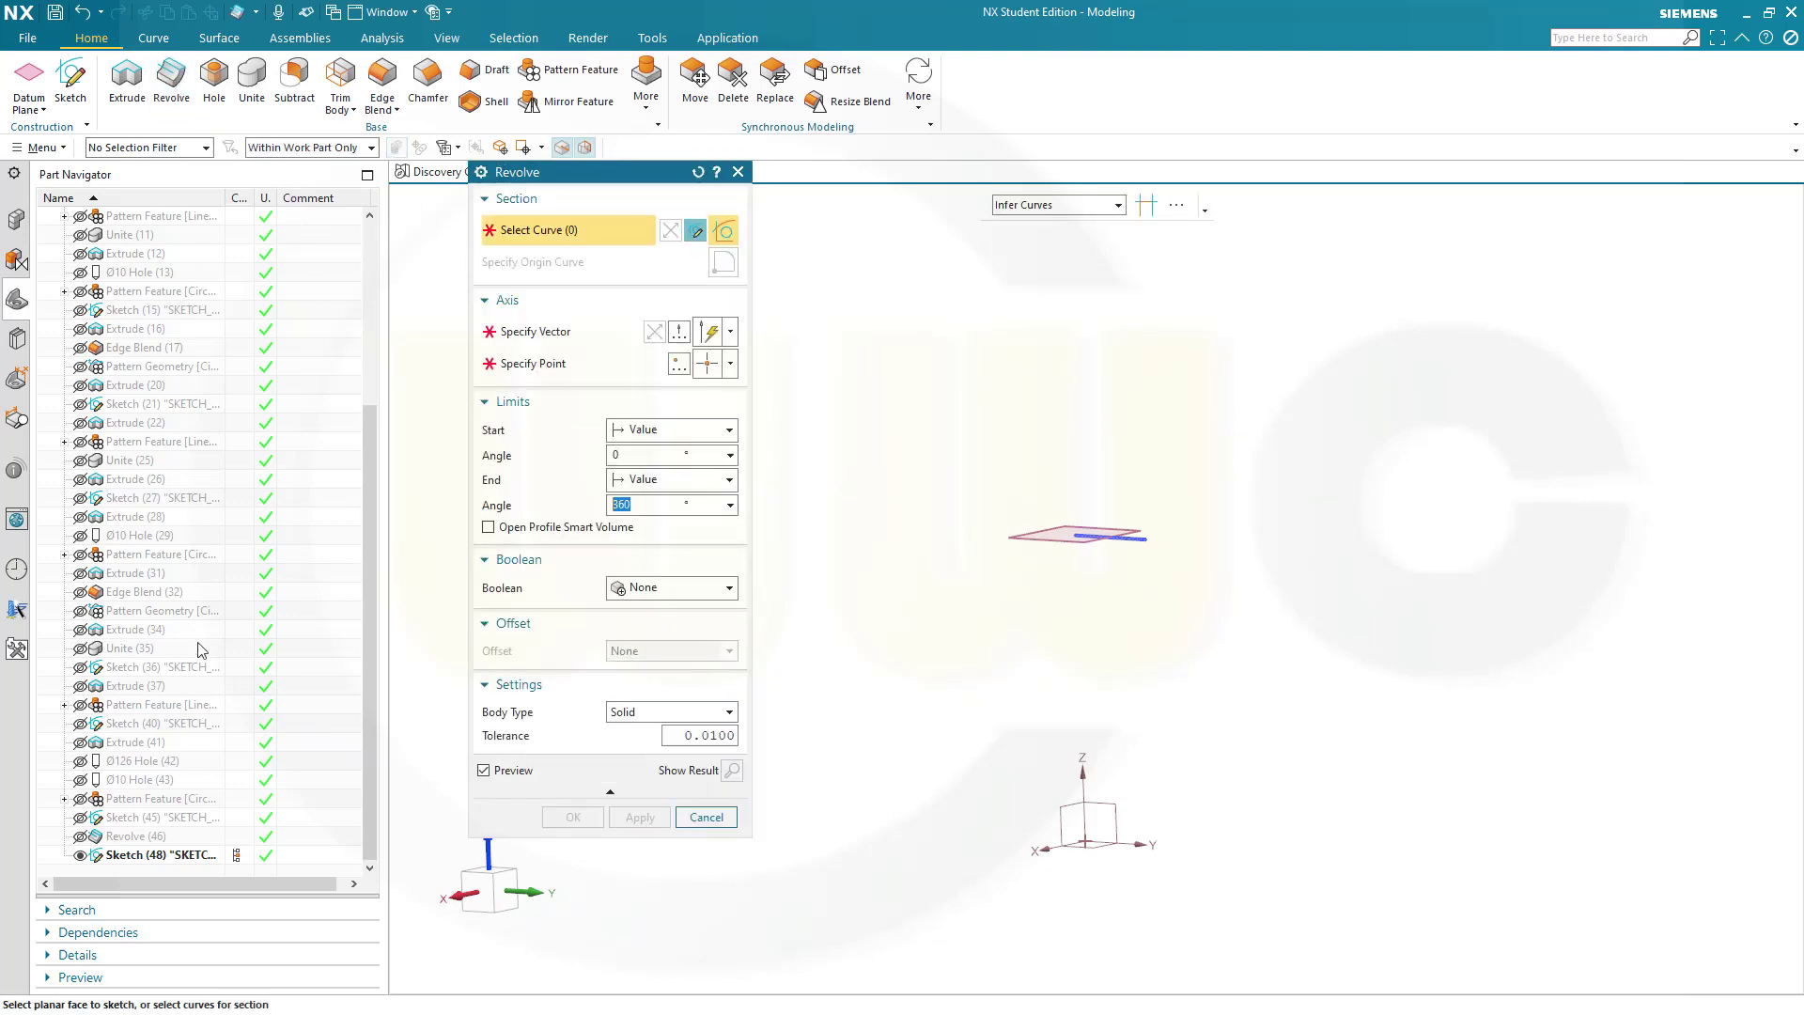
{"action": "left_click", "coordinate": [81, 836]}
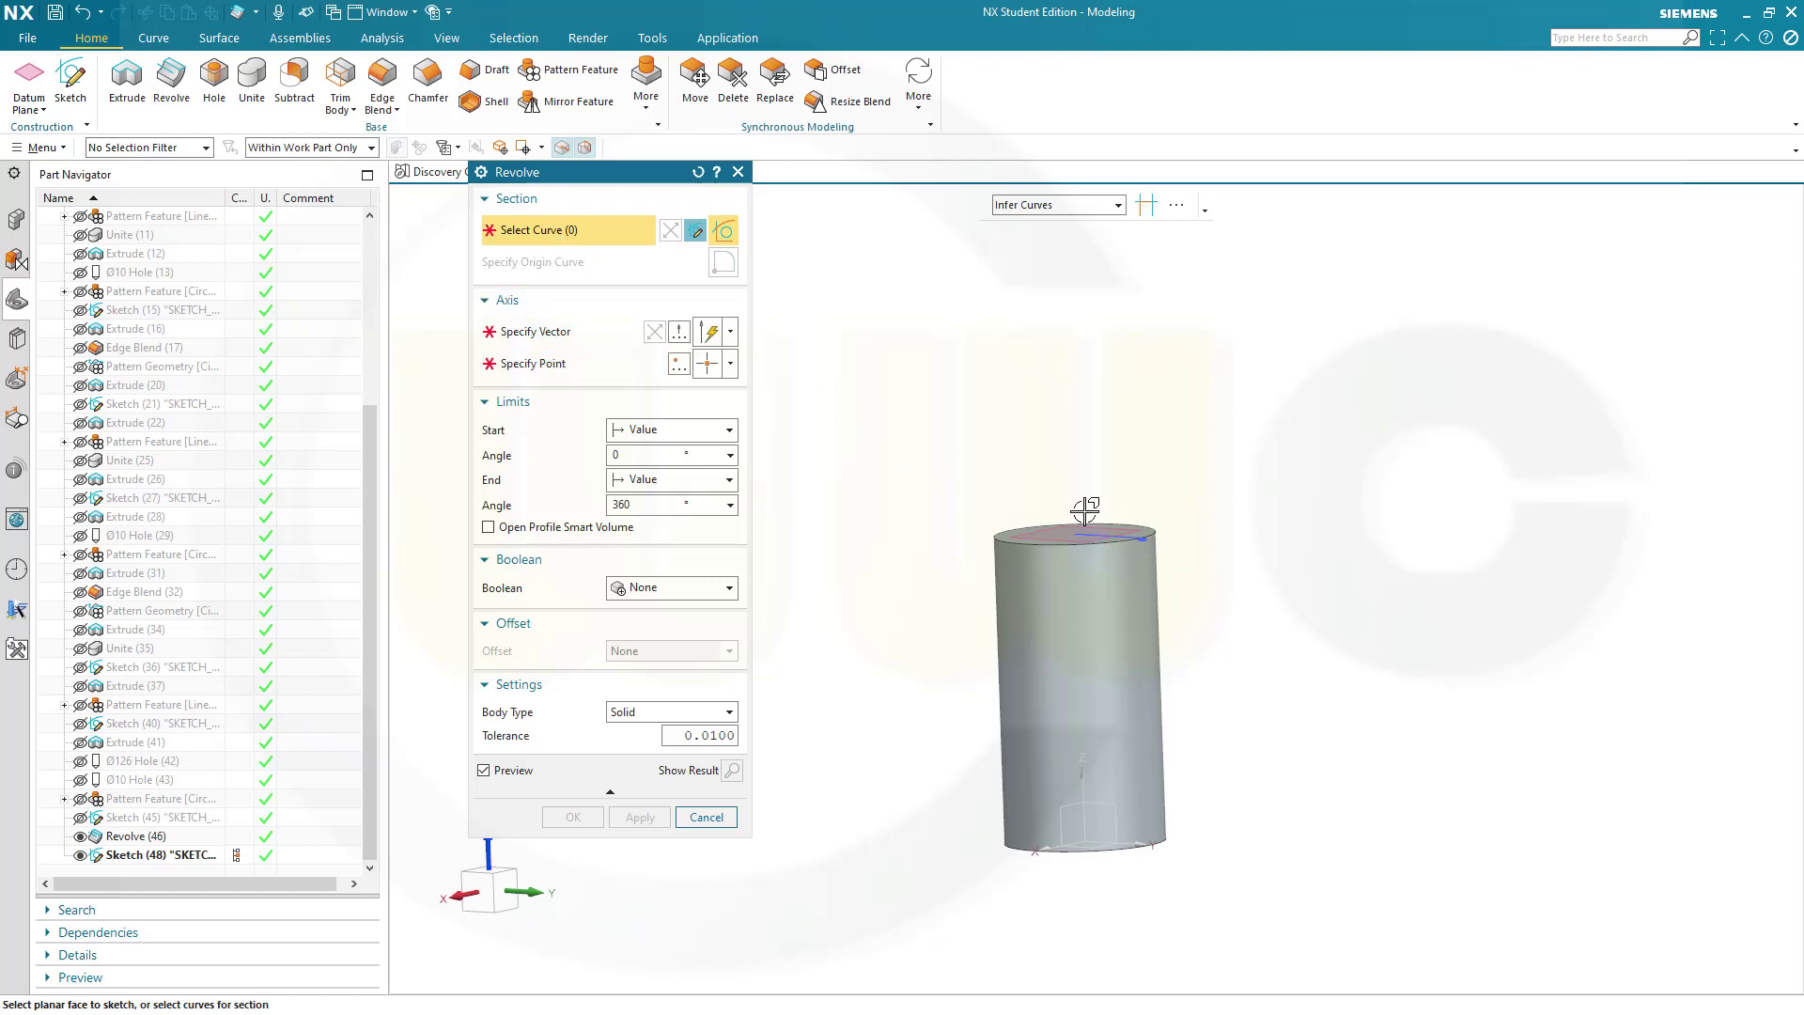
{"action": "scroll", "coordinate": [1155, 540], "scroll_direction": "up", "scroll_amount": 3}
{"action": "left_click", "coordinate": [1133, 544]}
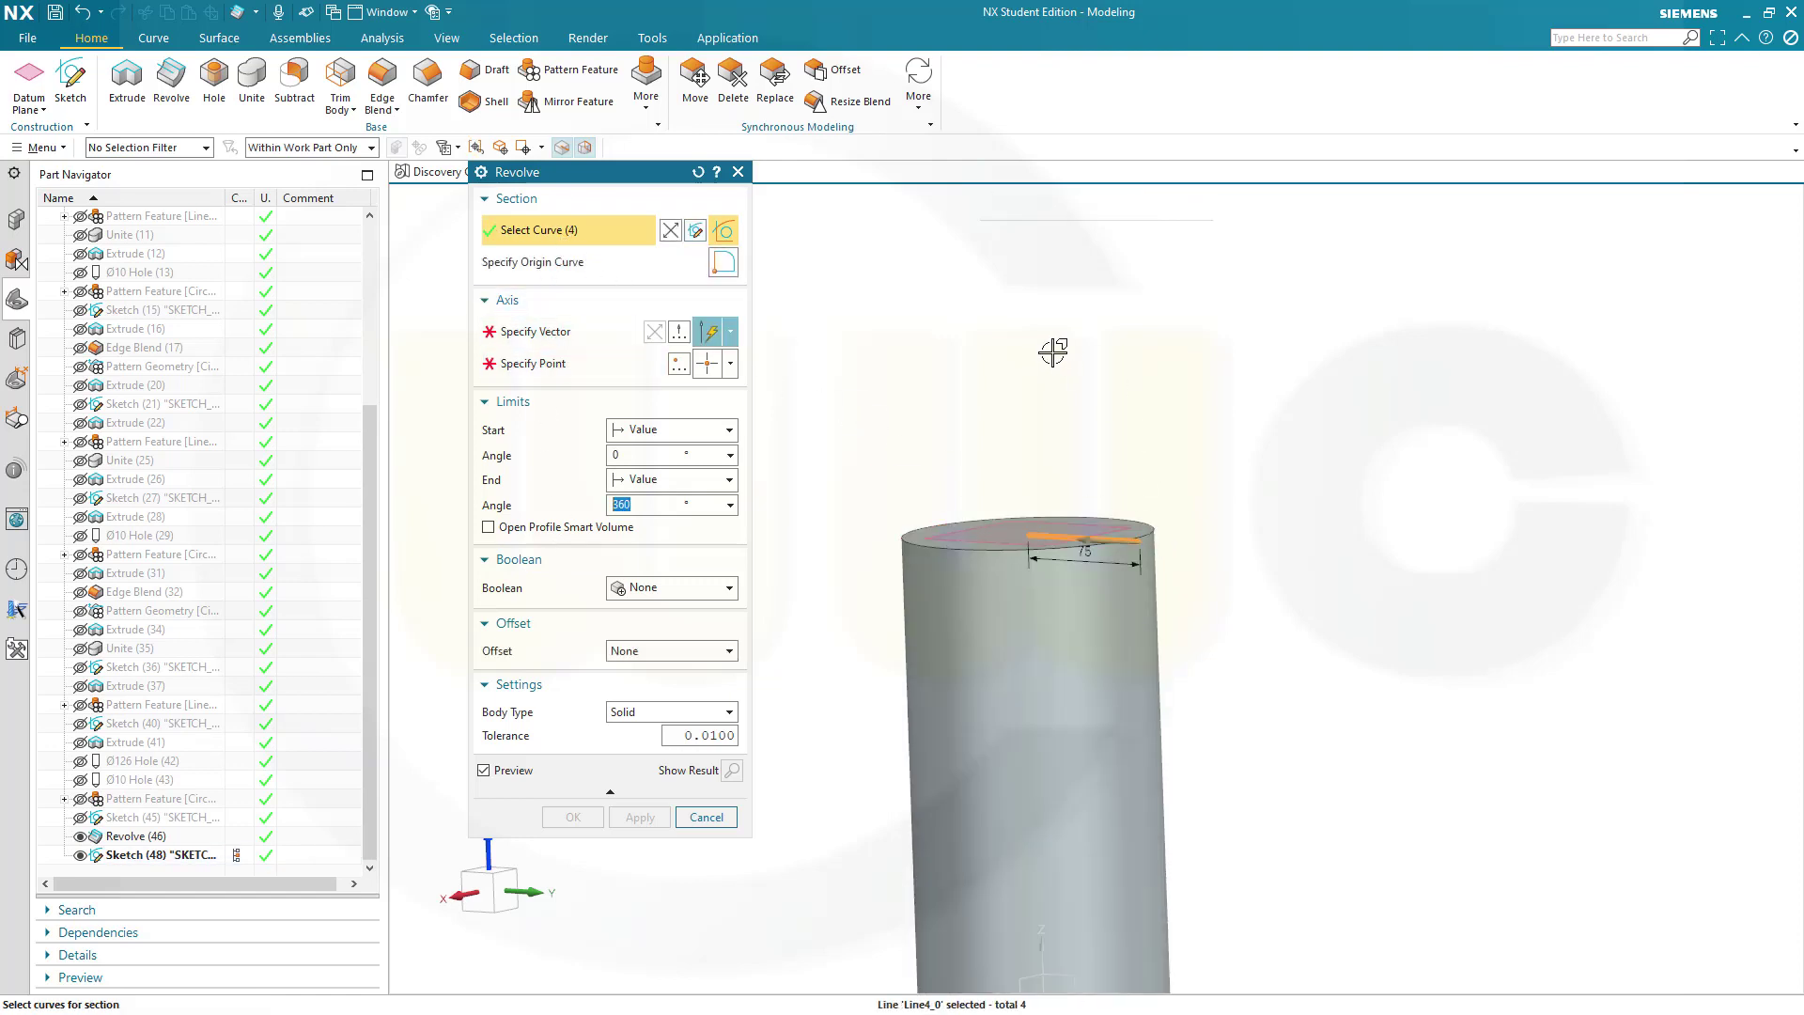
{"action": "left_click", "coordinate": [543, 334]}
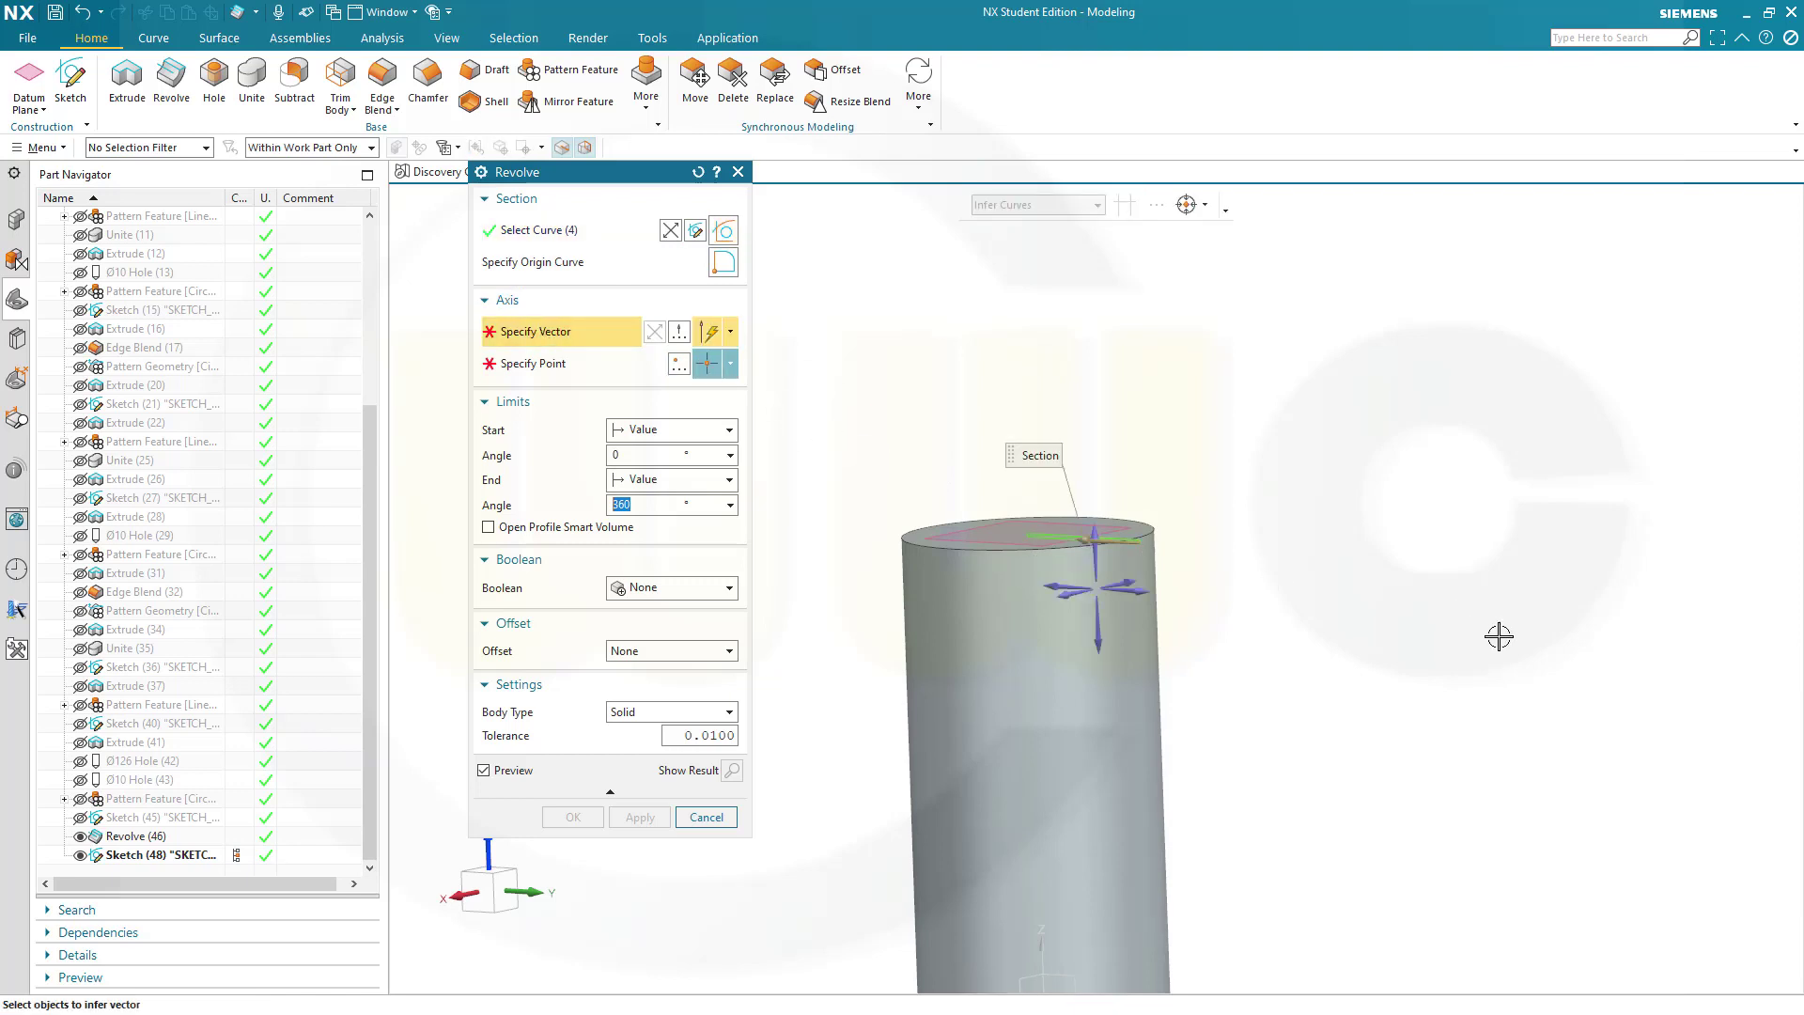
{"action": "scroll", "coordinate": [1499, 636], "scroll_direction": "down", "scroll_amount": 1}
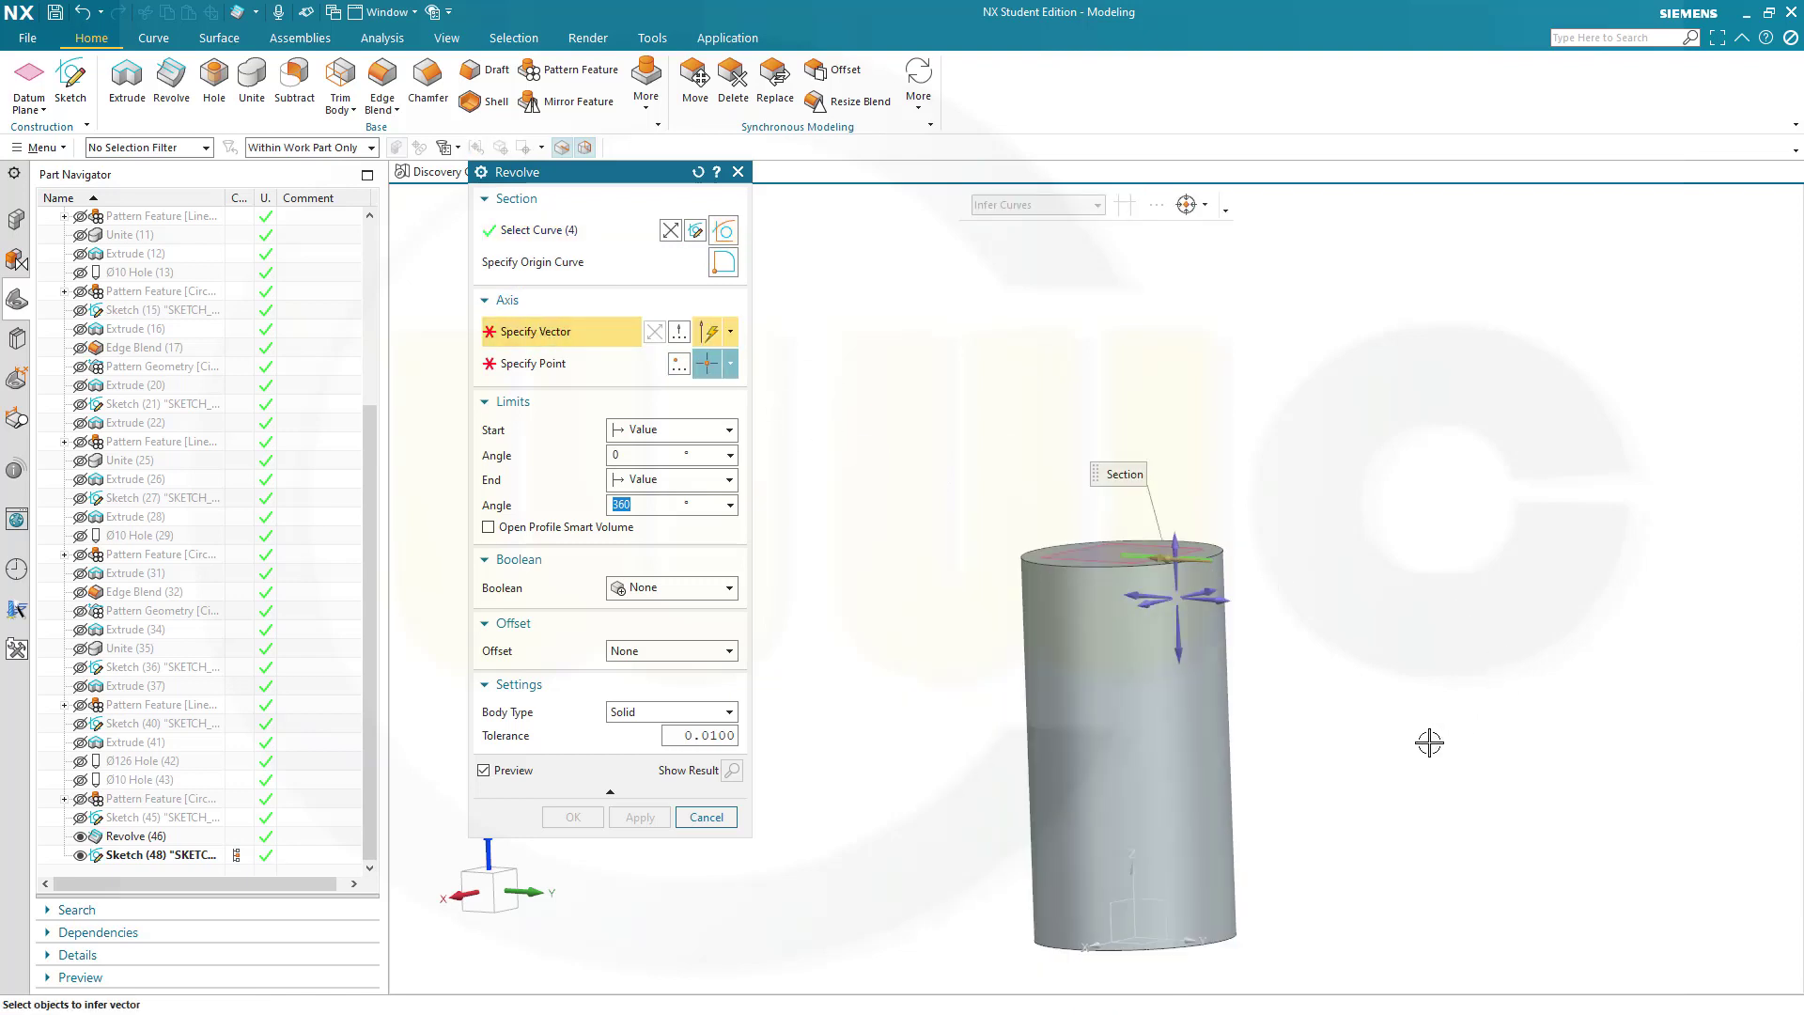
{"action": "left_click", "coordinate": [1131, 870]}
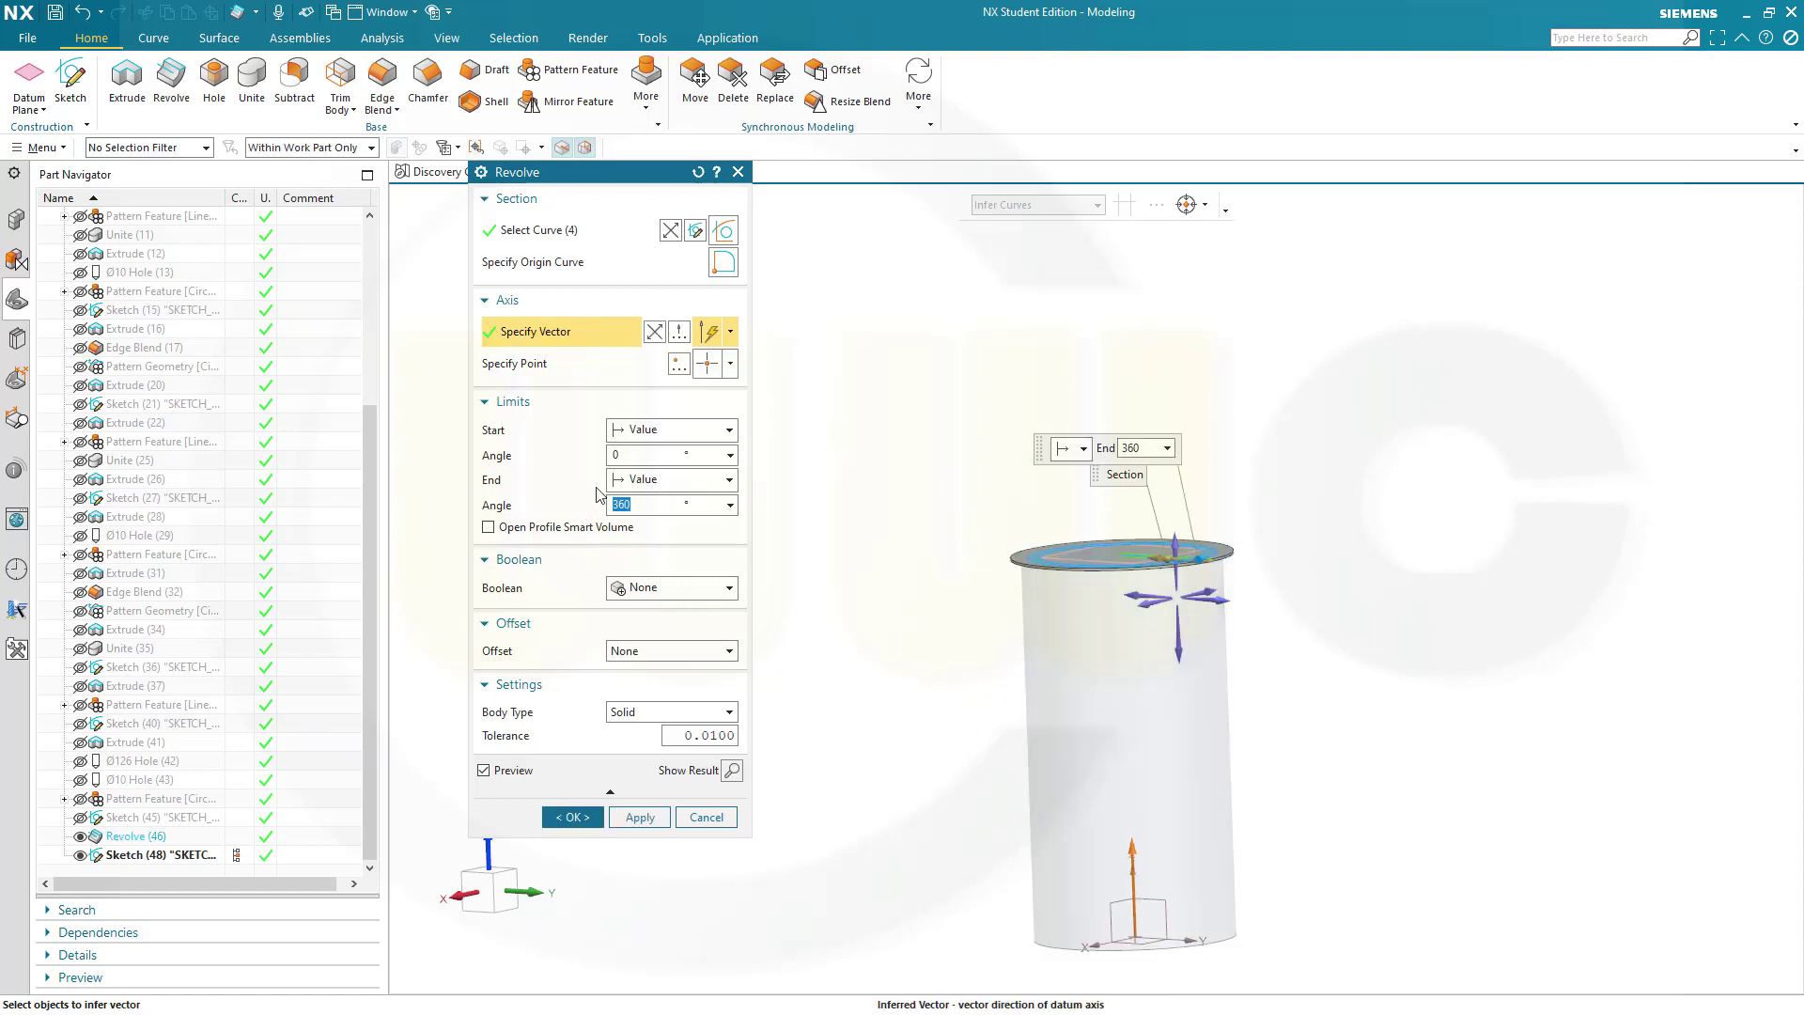
{"action": "left_click", "coordinate": [729, 588]}
{"action": "left_click", "coordinate": [660, 628]}
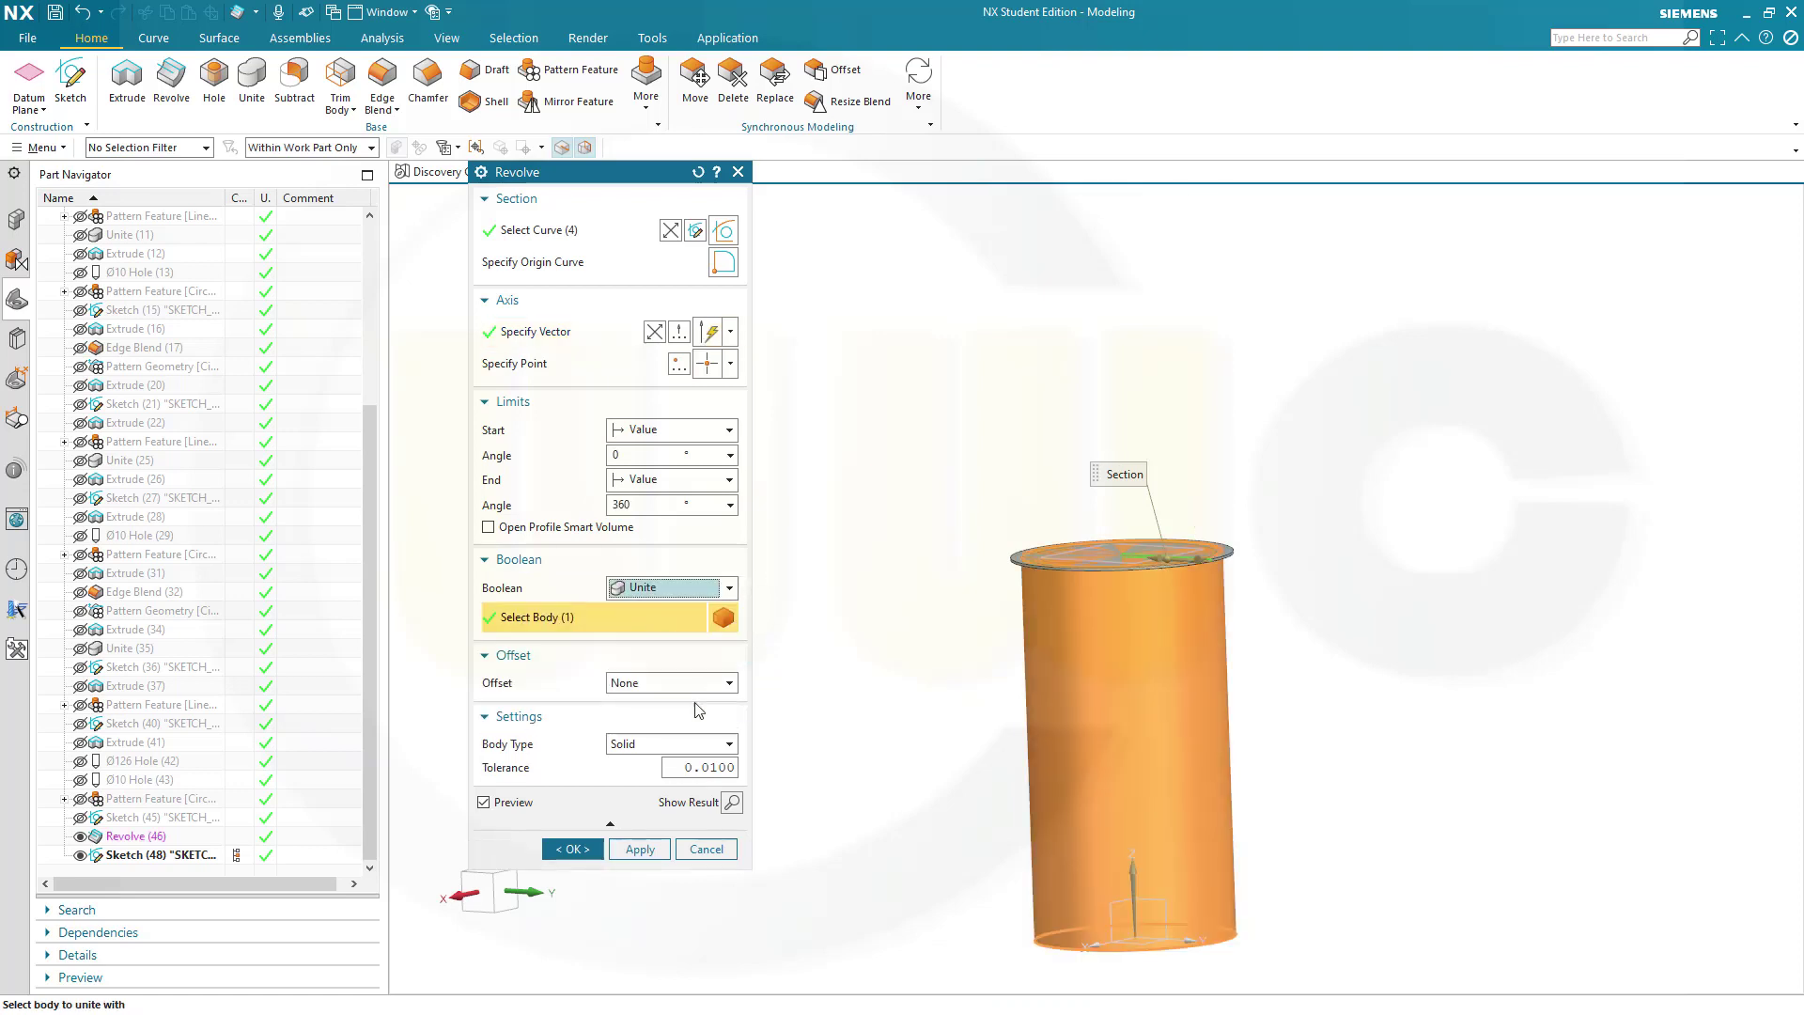
{"action": "left_click", "coordinate": [568, 849]}
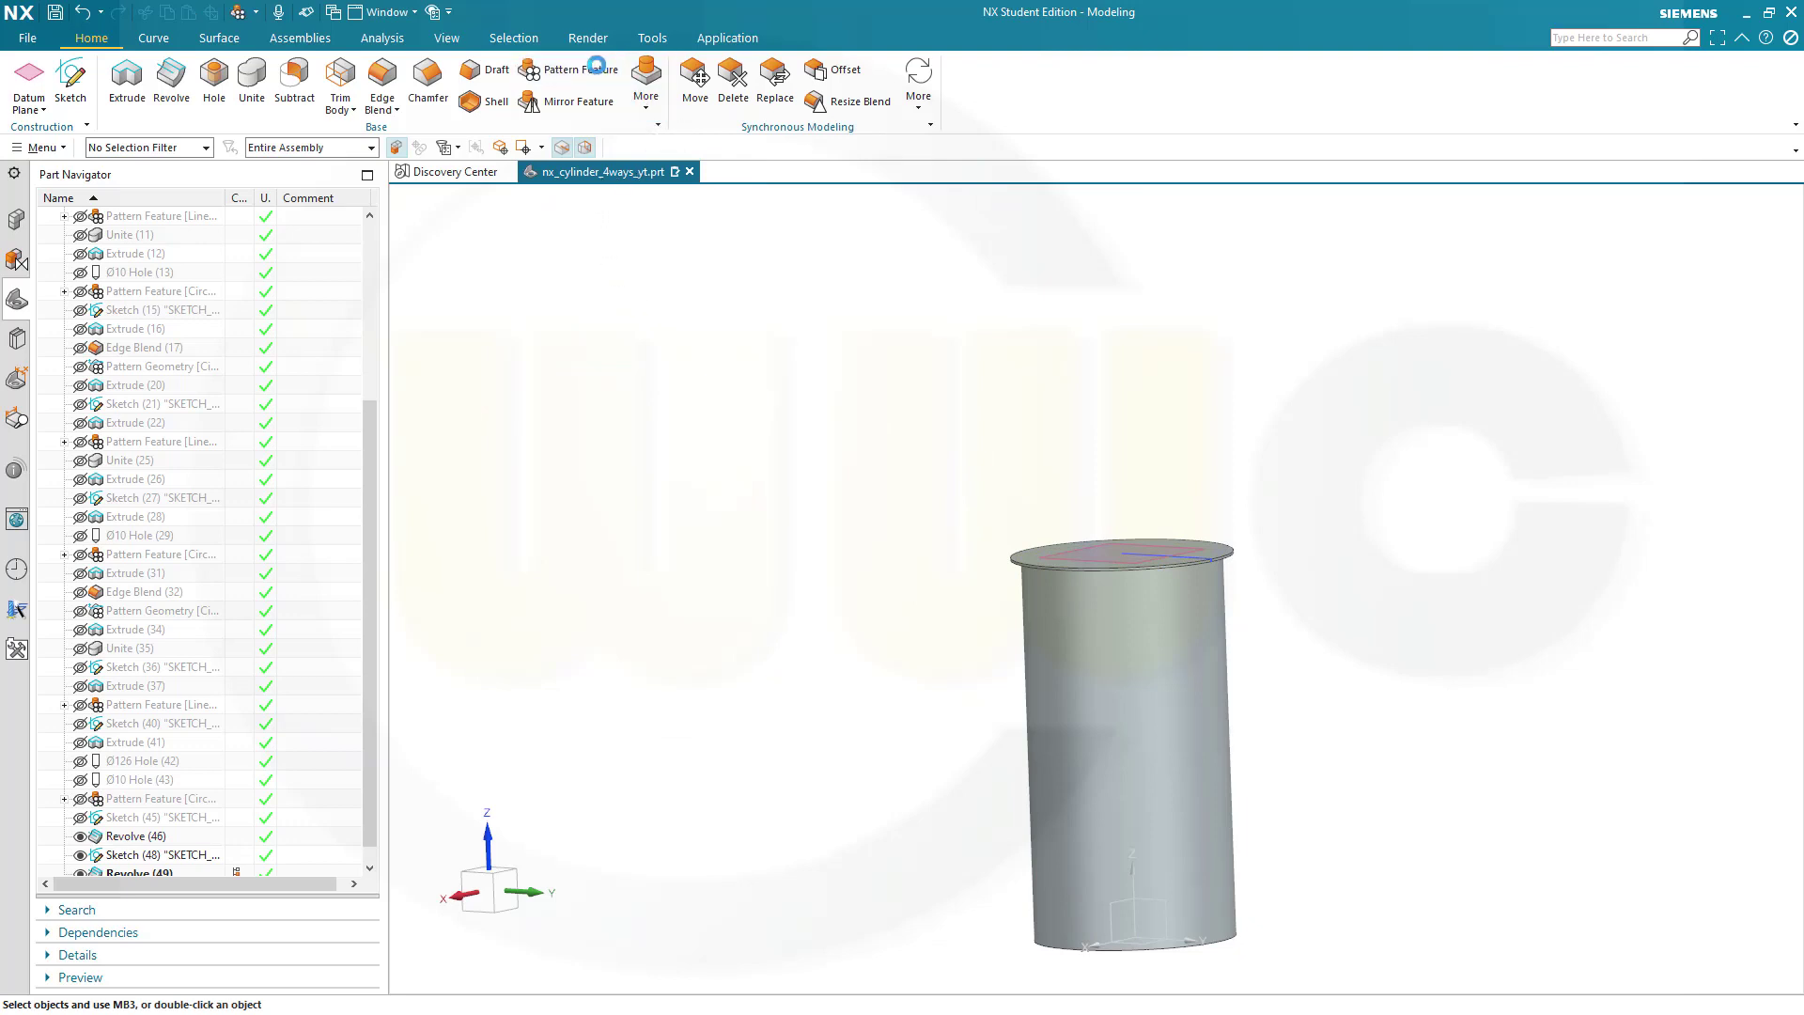
Pattern the revolved disc linearly along -ZC with a count of 31 and a pitch distance of 6.67 mm.
{"action": "left_click", "coordinate": [569, 70]}
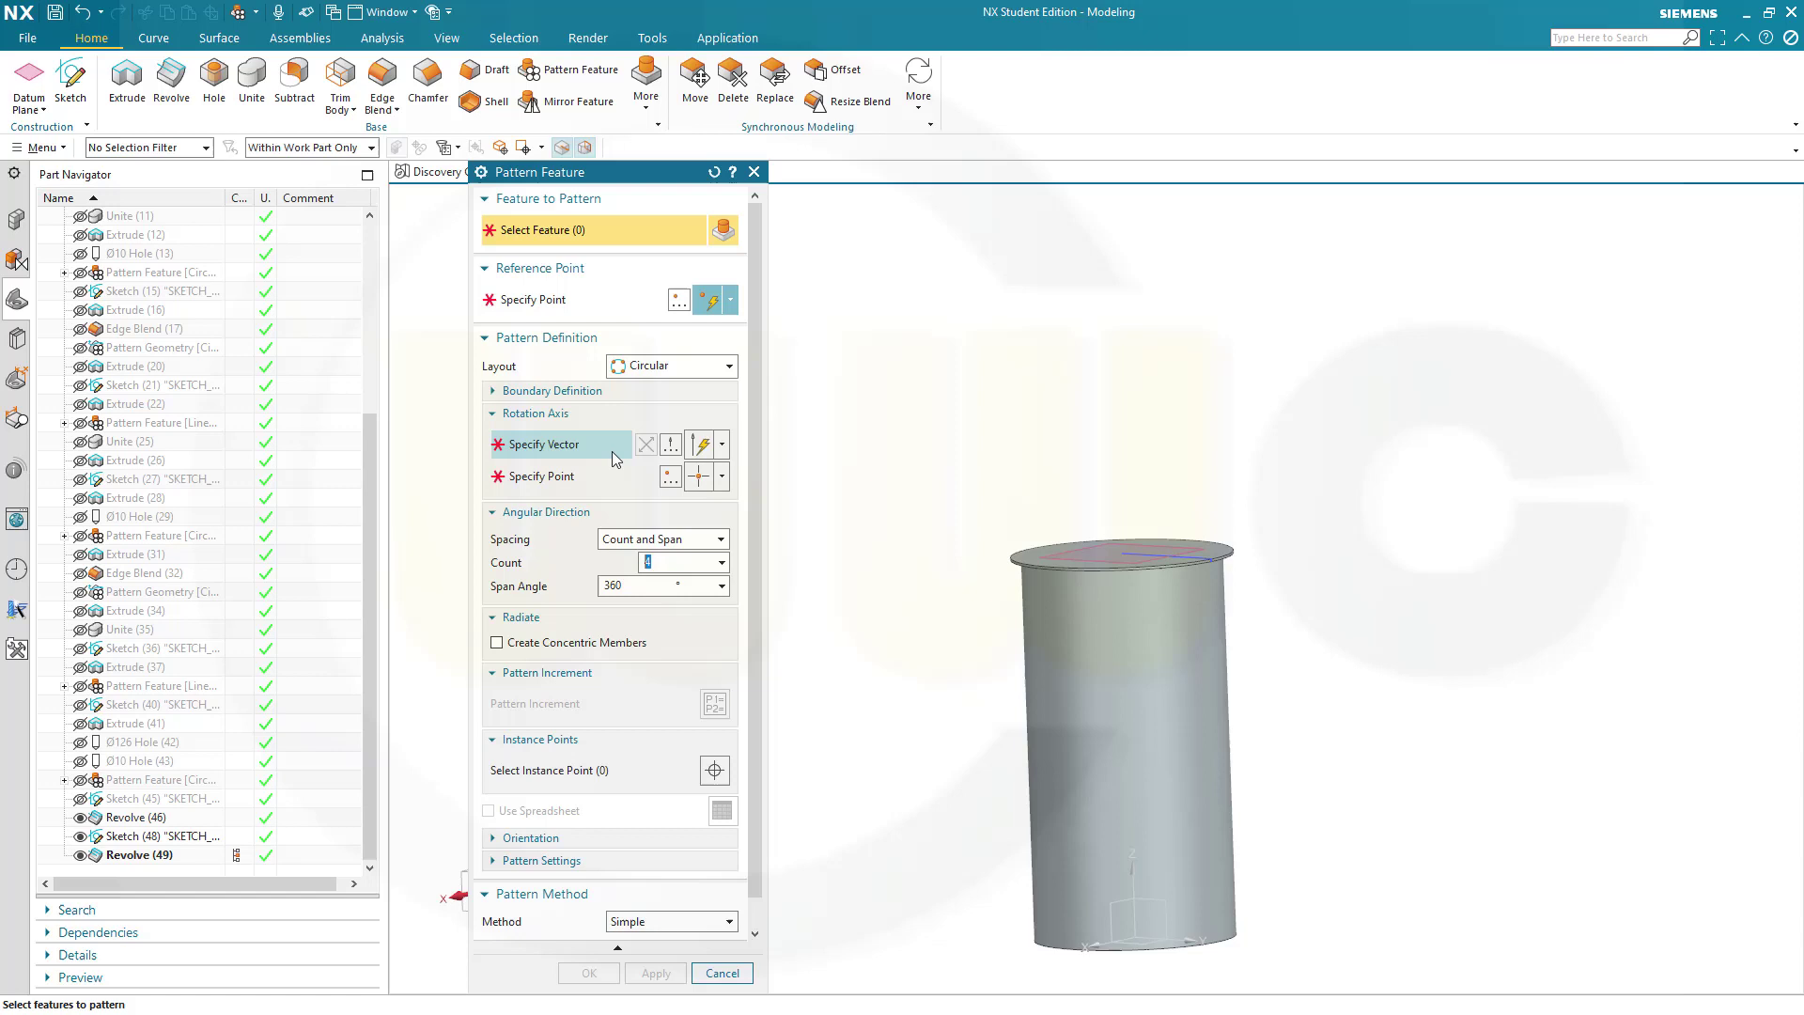
{"action": "left_click", "coordinate": [729, 366]}
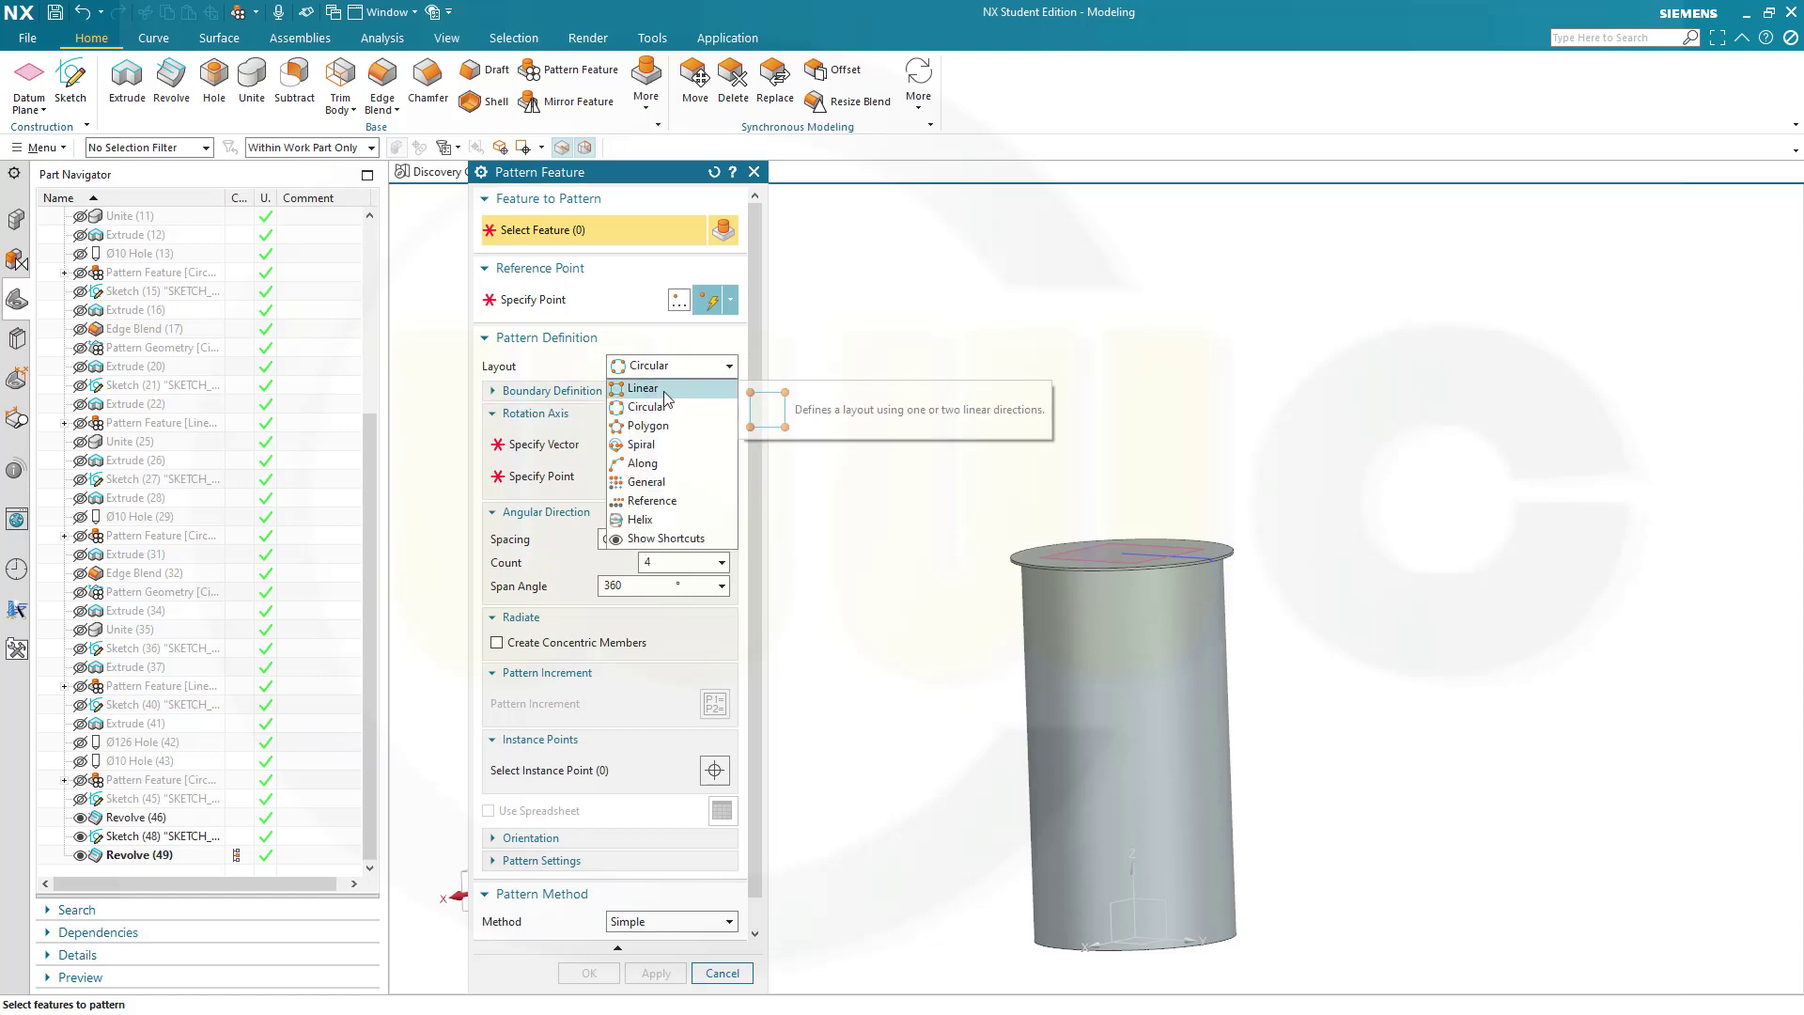
{"action": "left_click", "coordinate": [744, 384]}
{"action": "left_click", "coordinate": [131, 857]}
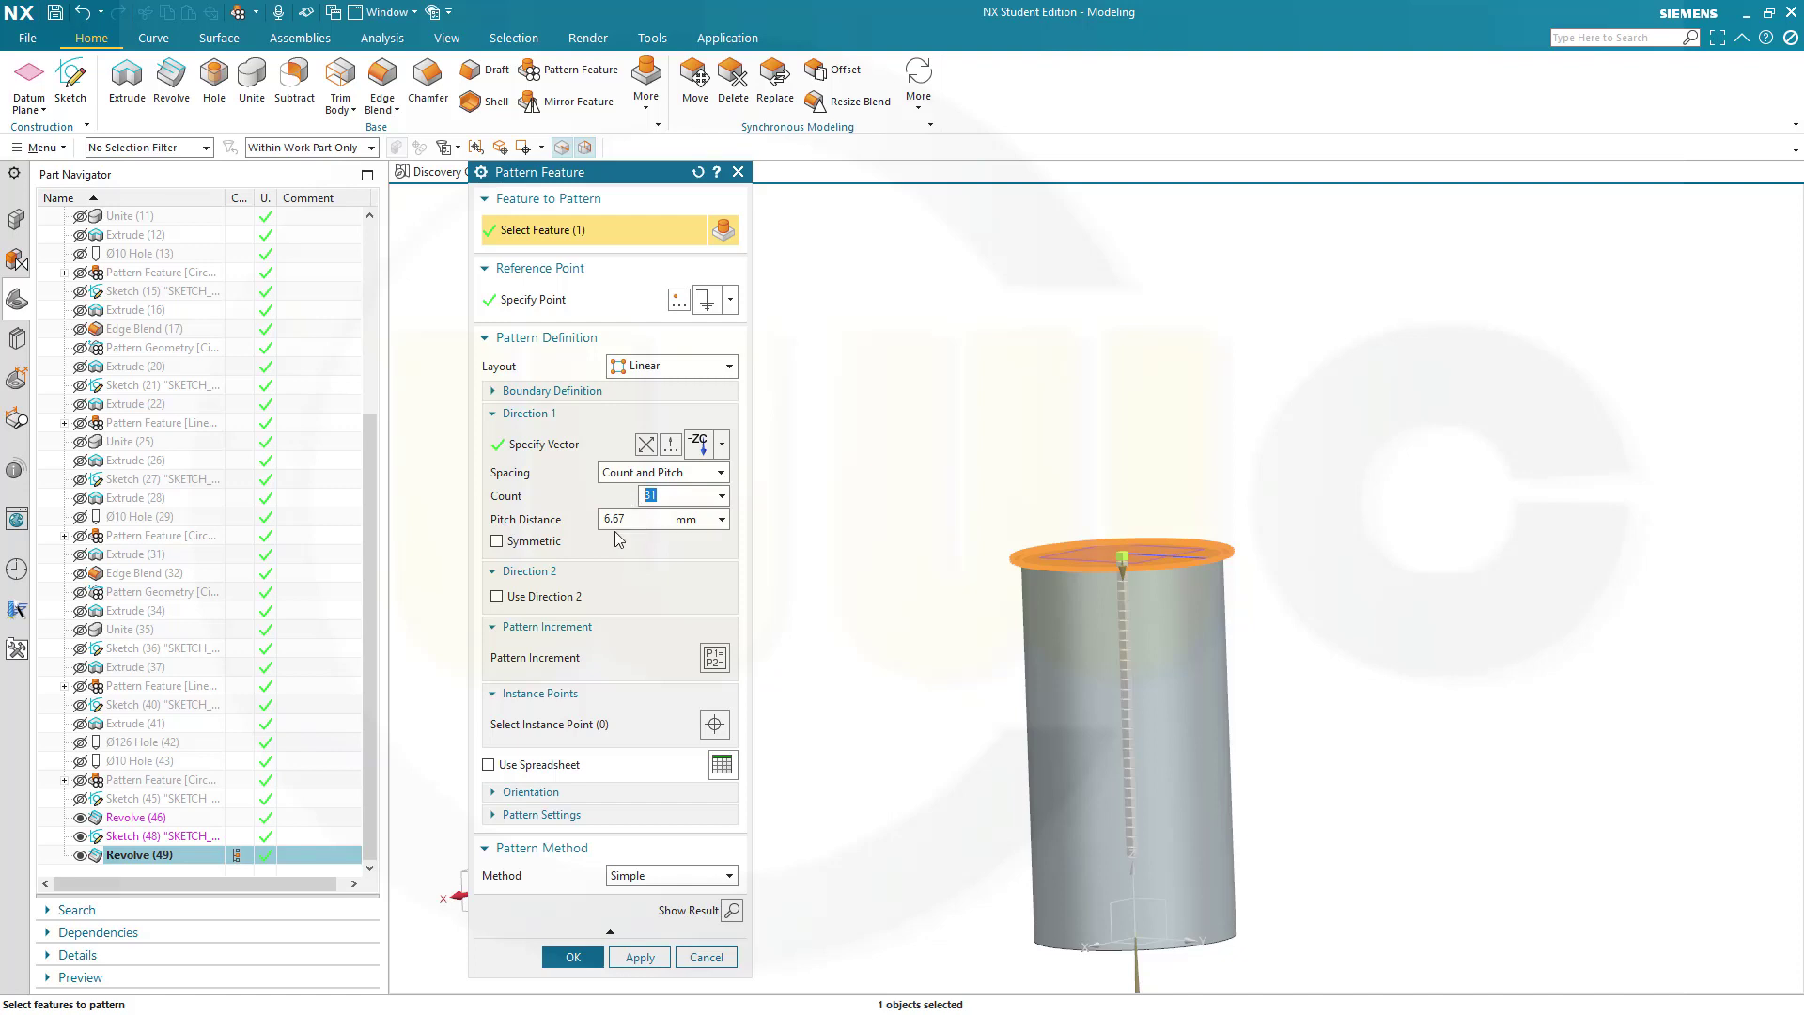
{"action": "left_click", "coordinate": [573, 957]}
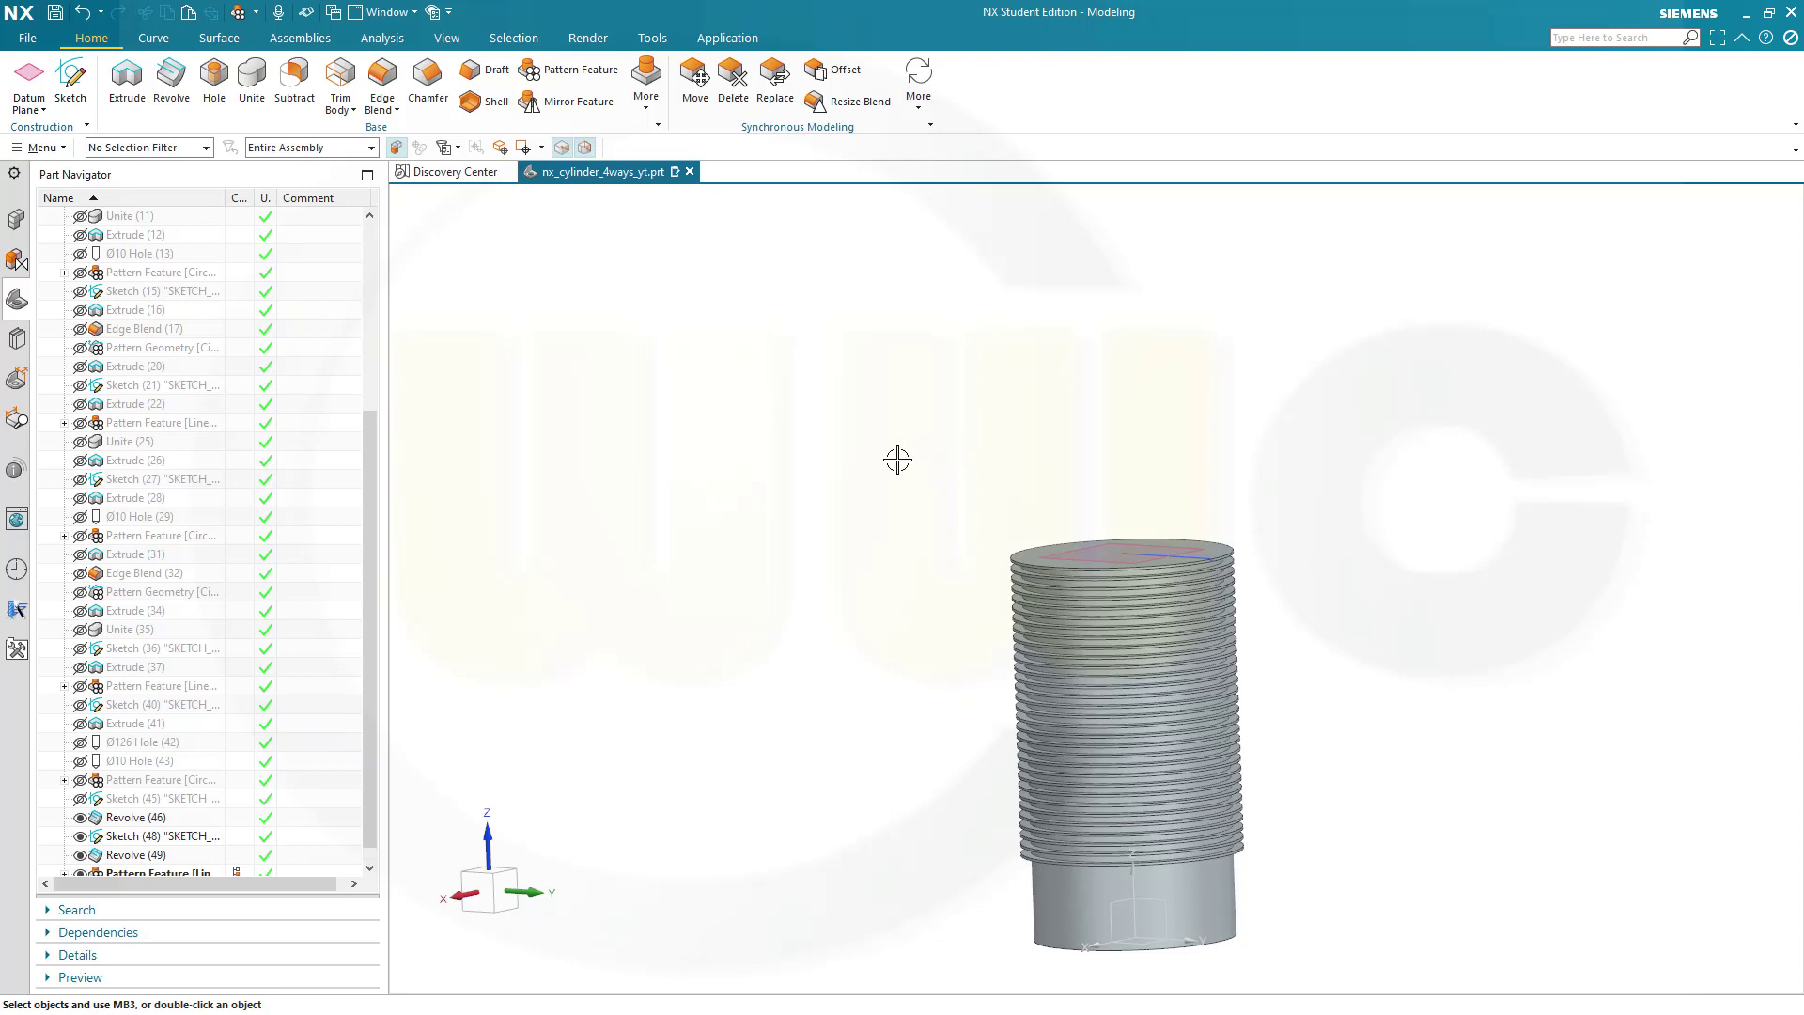
Create a new sketch on the Right principal plane.
{"action": "left_click", "coordinate": [71, 83]}
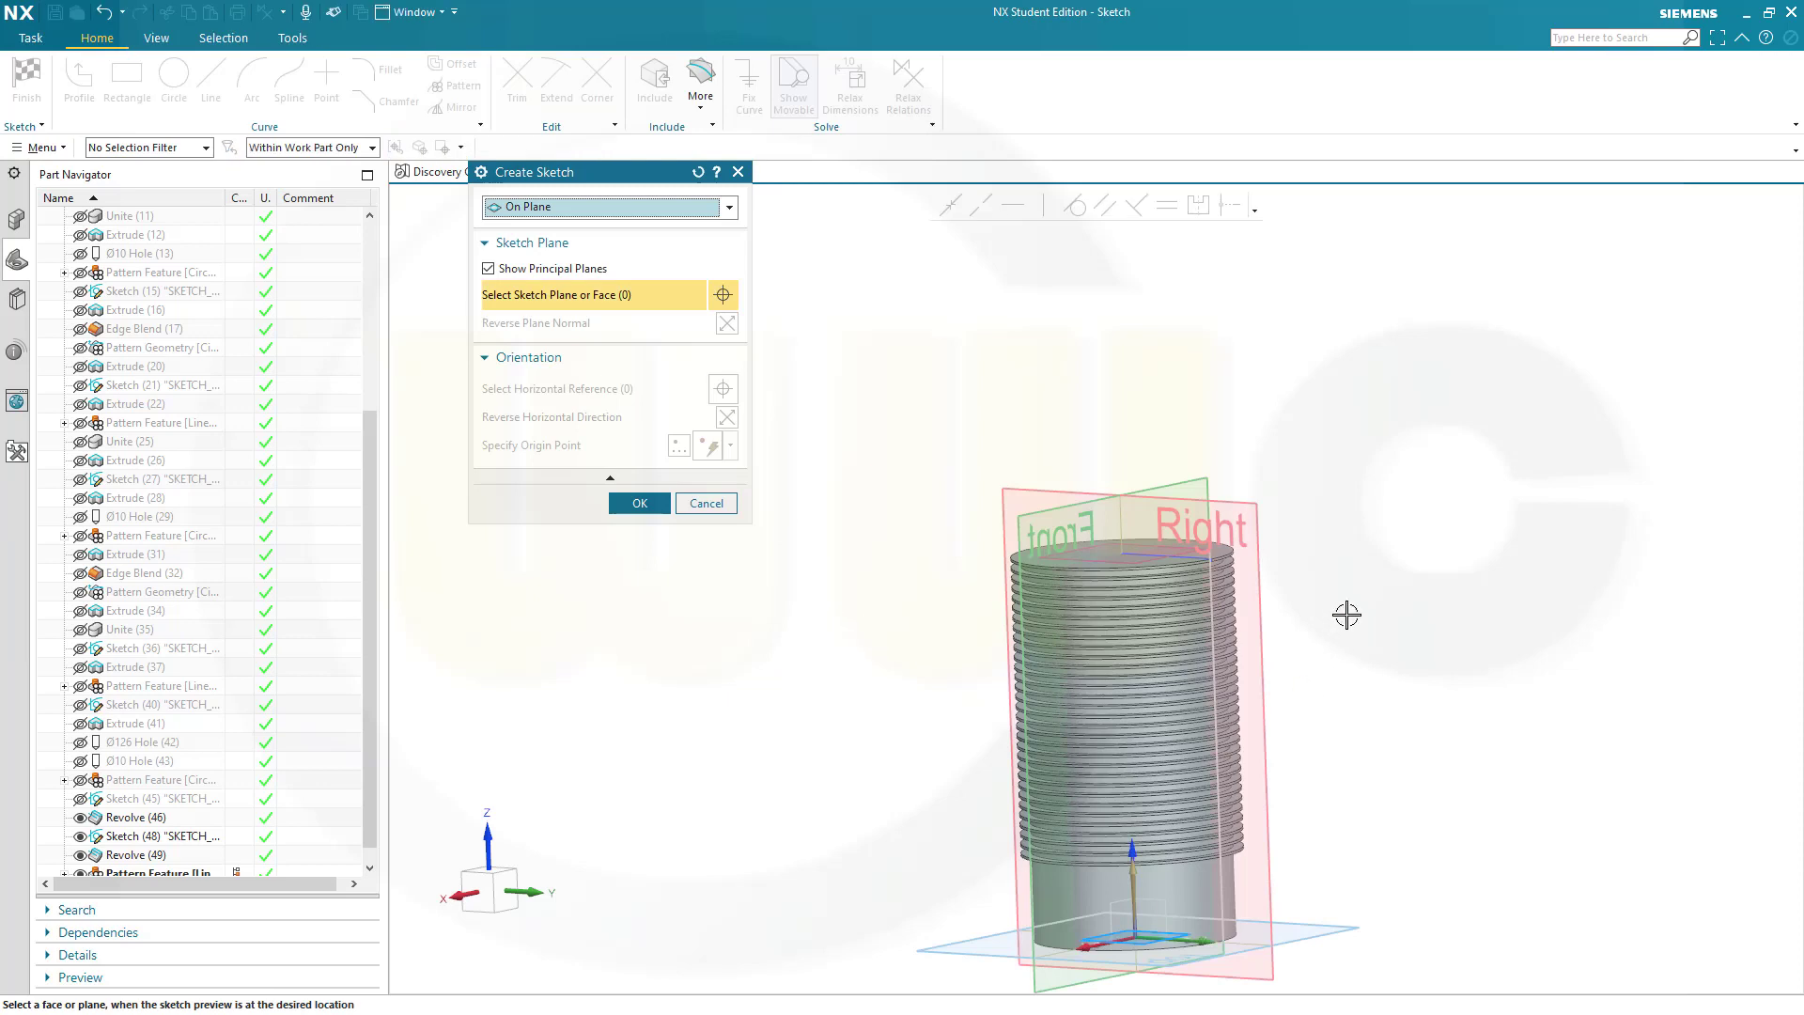
{"action": "left_click", "coordinate": [1170, 526]}
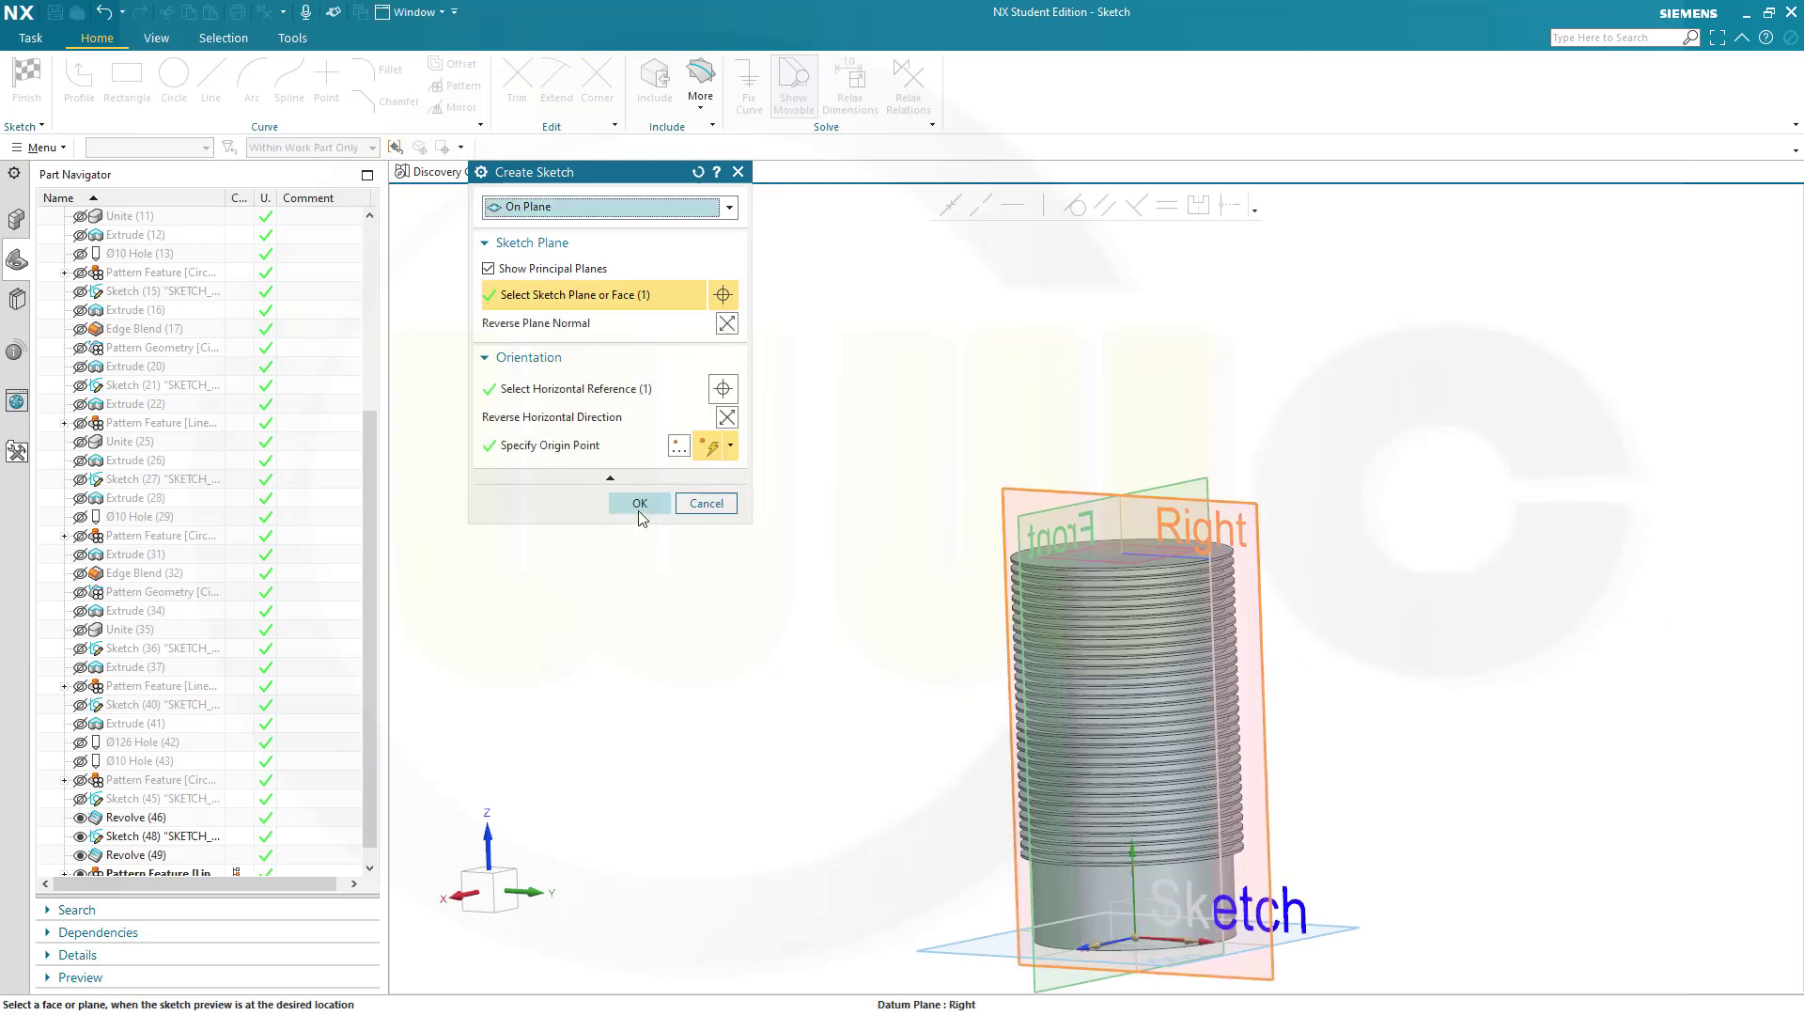
{"action": "left_click", "coordinate": [639, 504]}
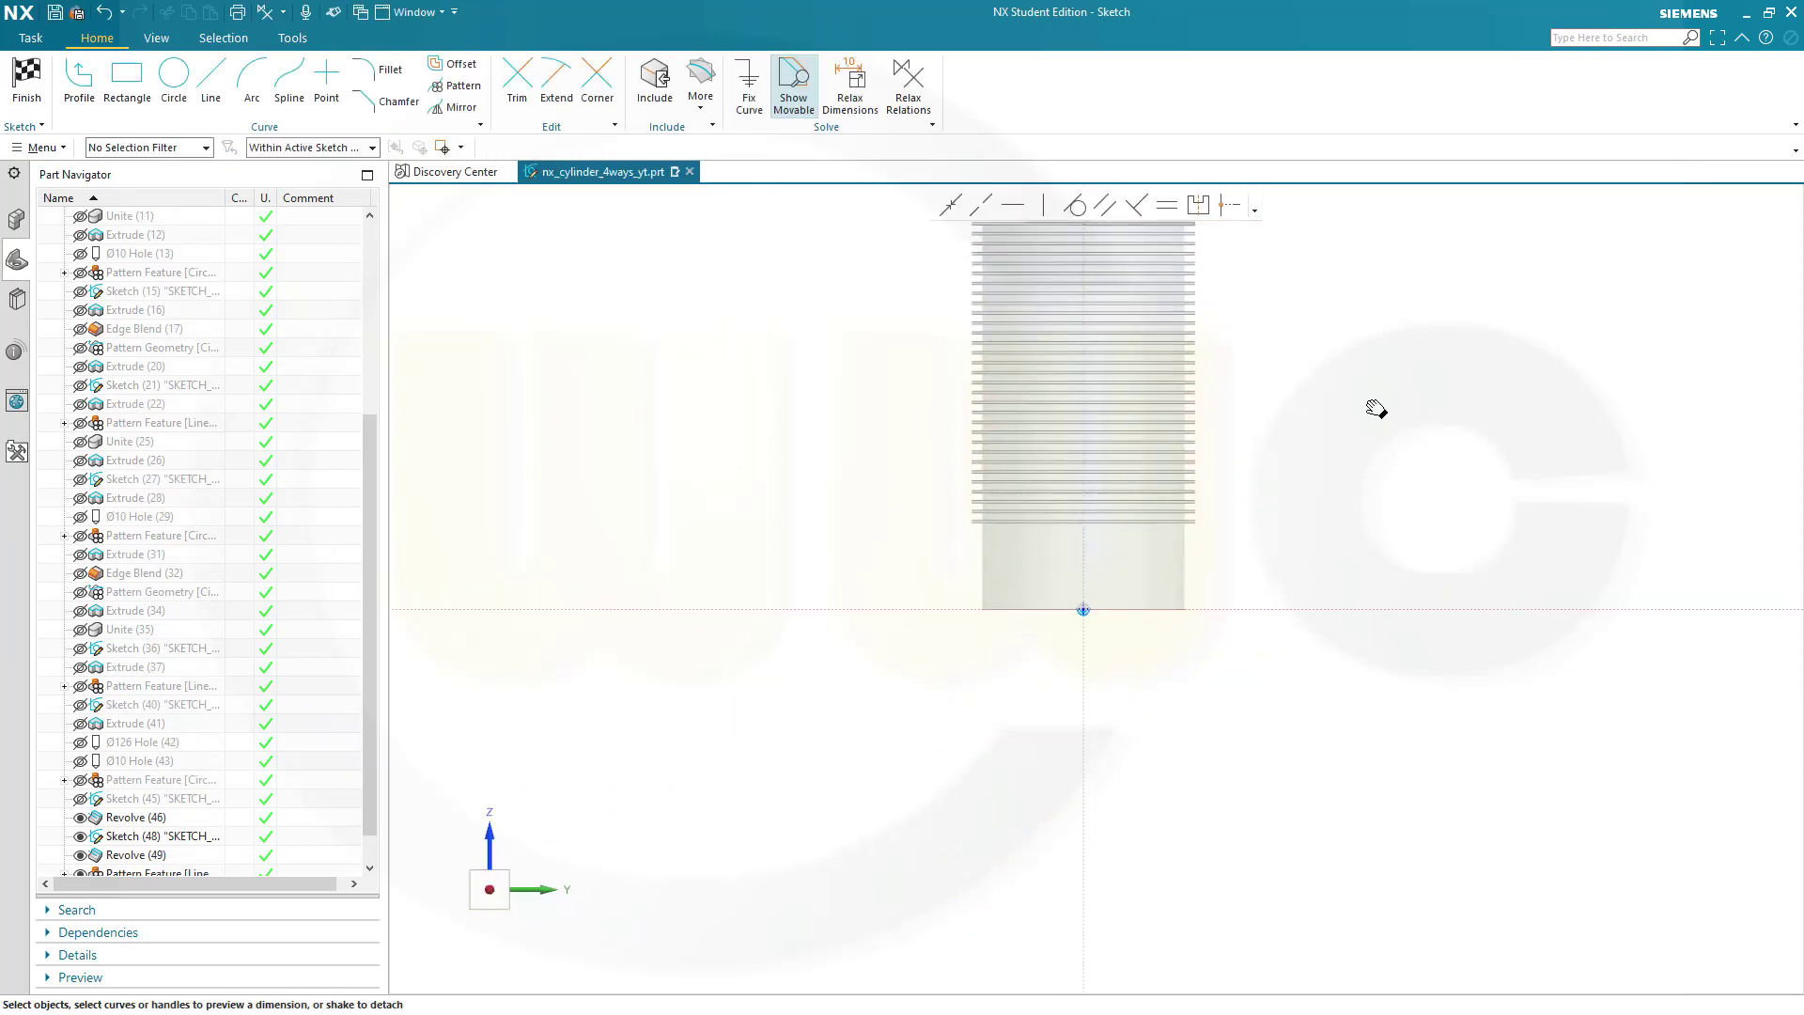
{"action": "left_click", "coordinate": [122, 79]}
{"action": "left_click", "coordinate": [1171, 508]}
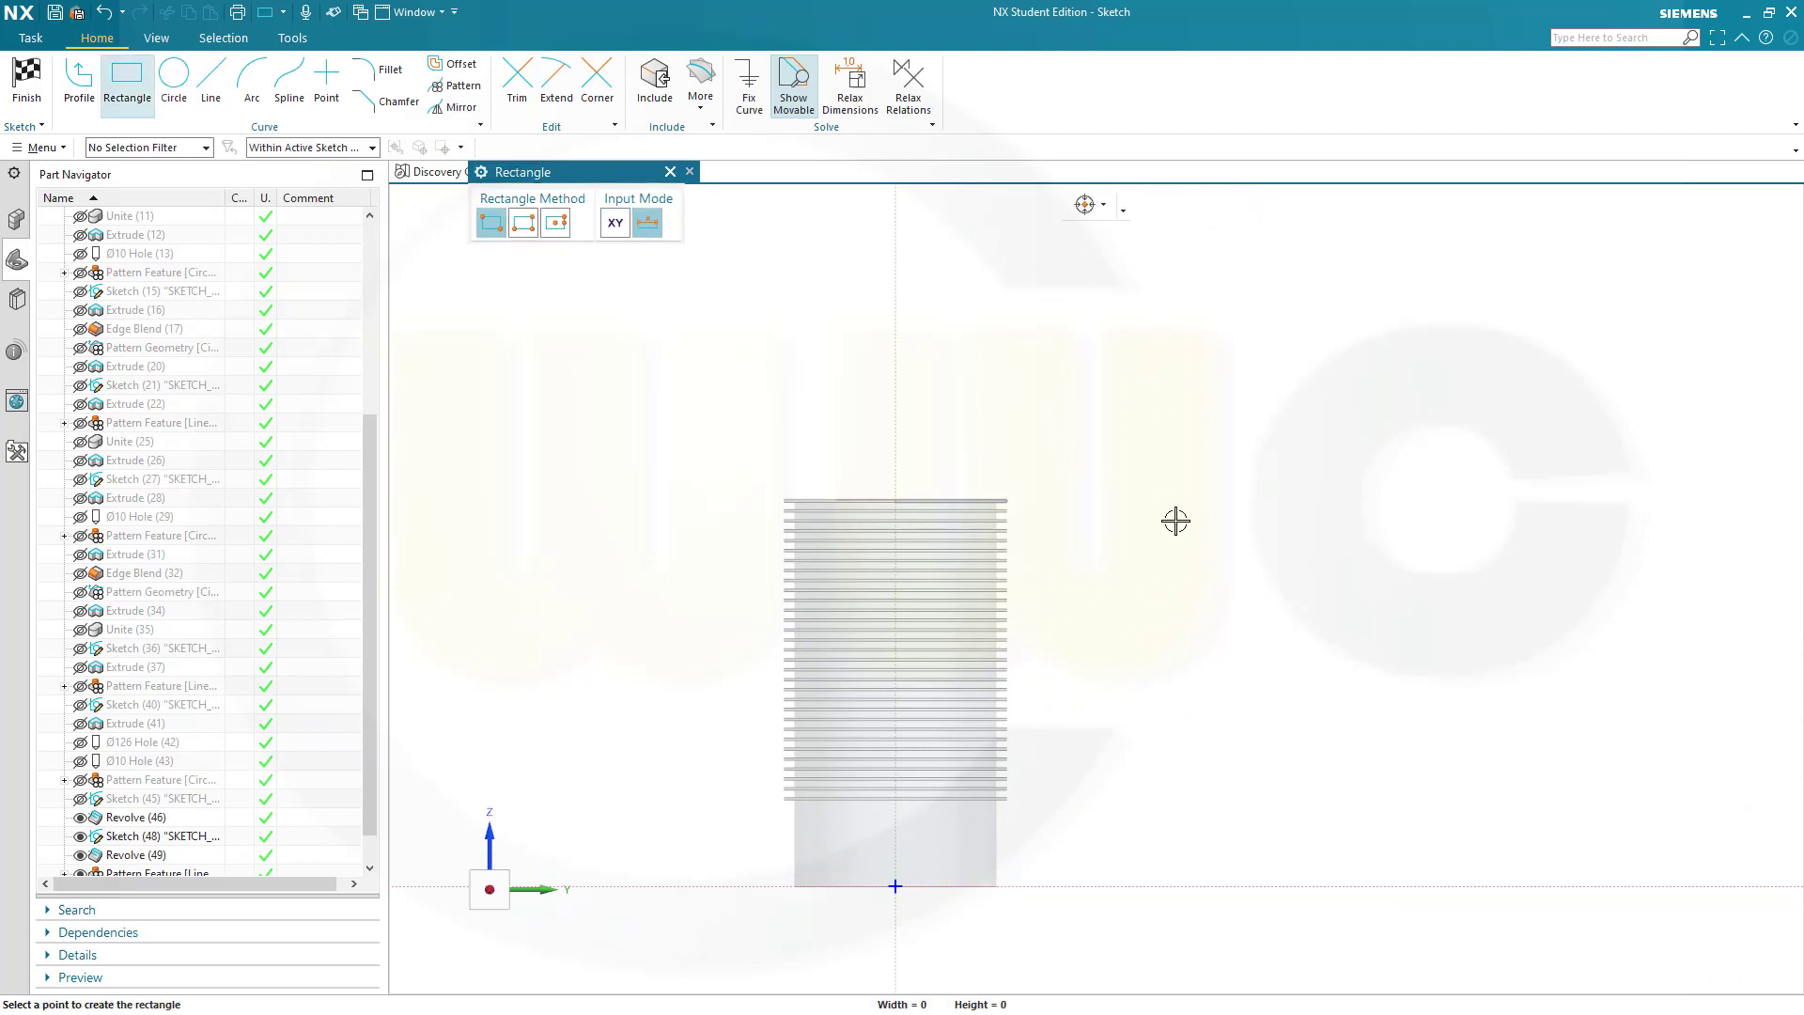
{"action": "mouse_move", "coordinate": [1244, 668]}
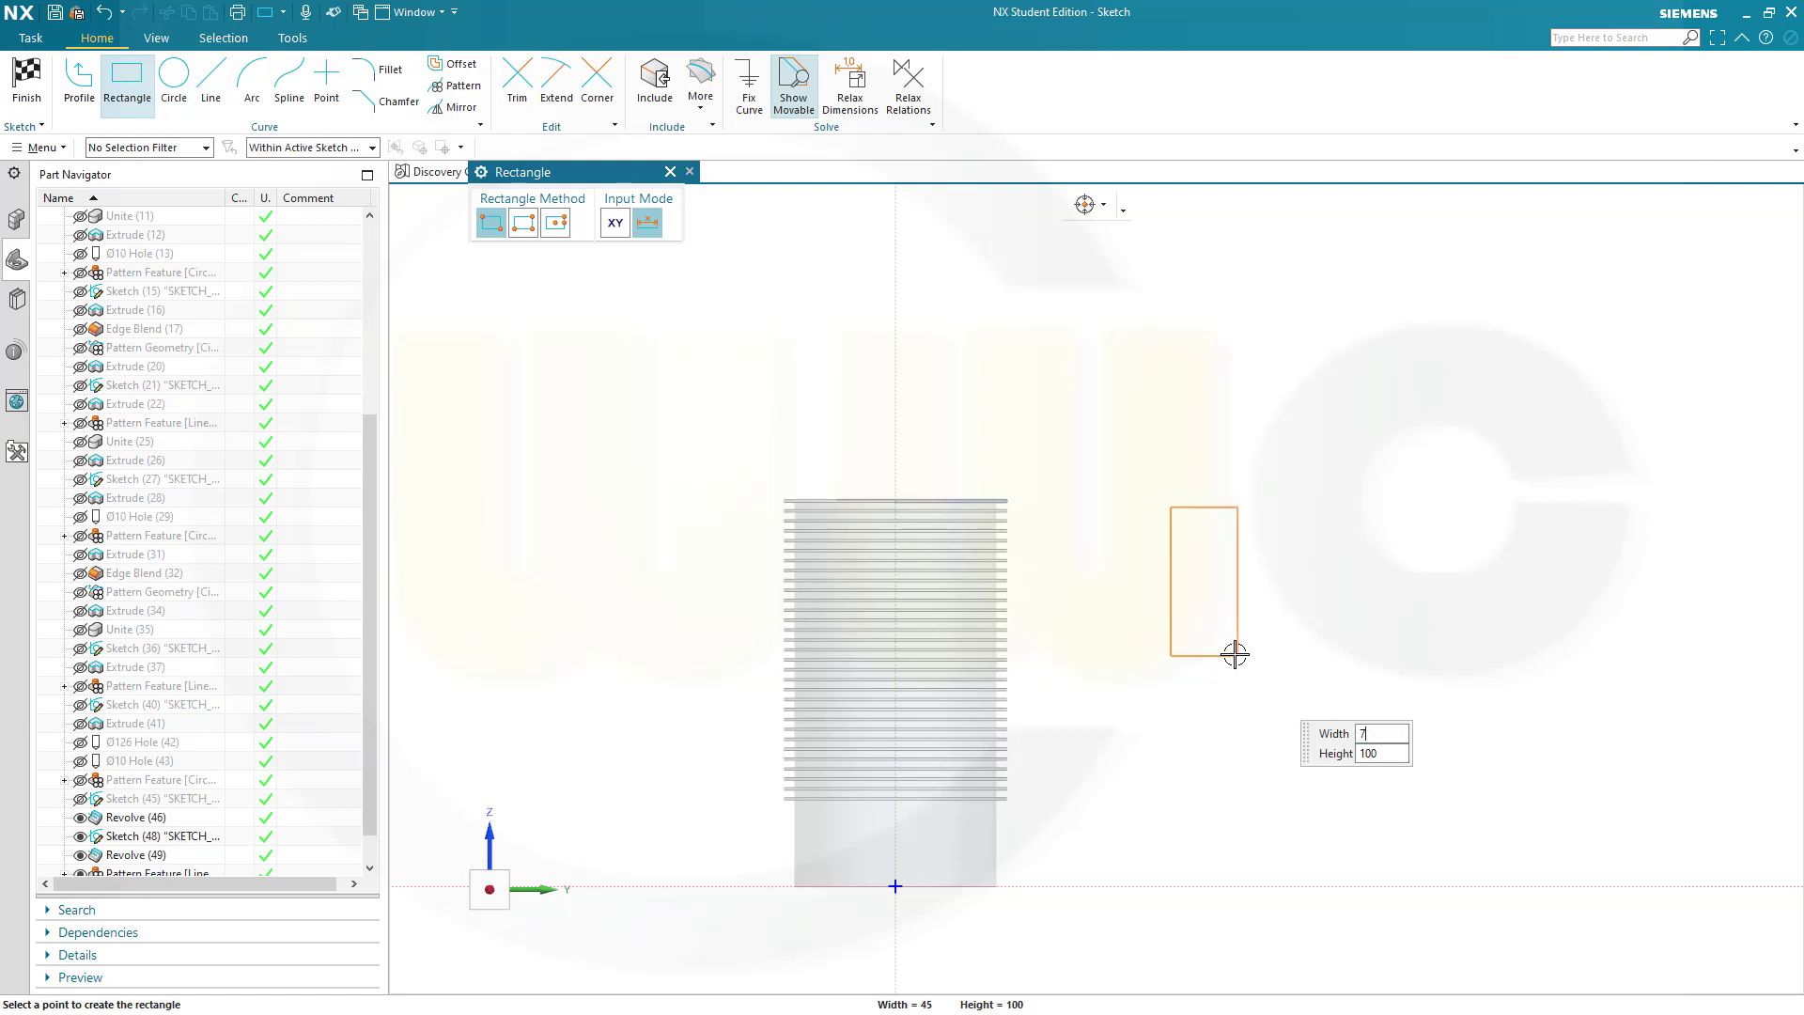
{"action": "key", "text": "Tab"}
{"action": "key", "text": "Tab"}
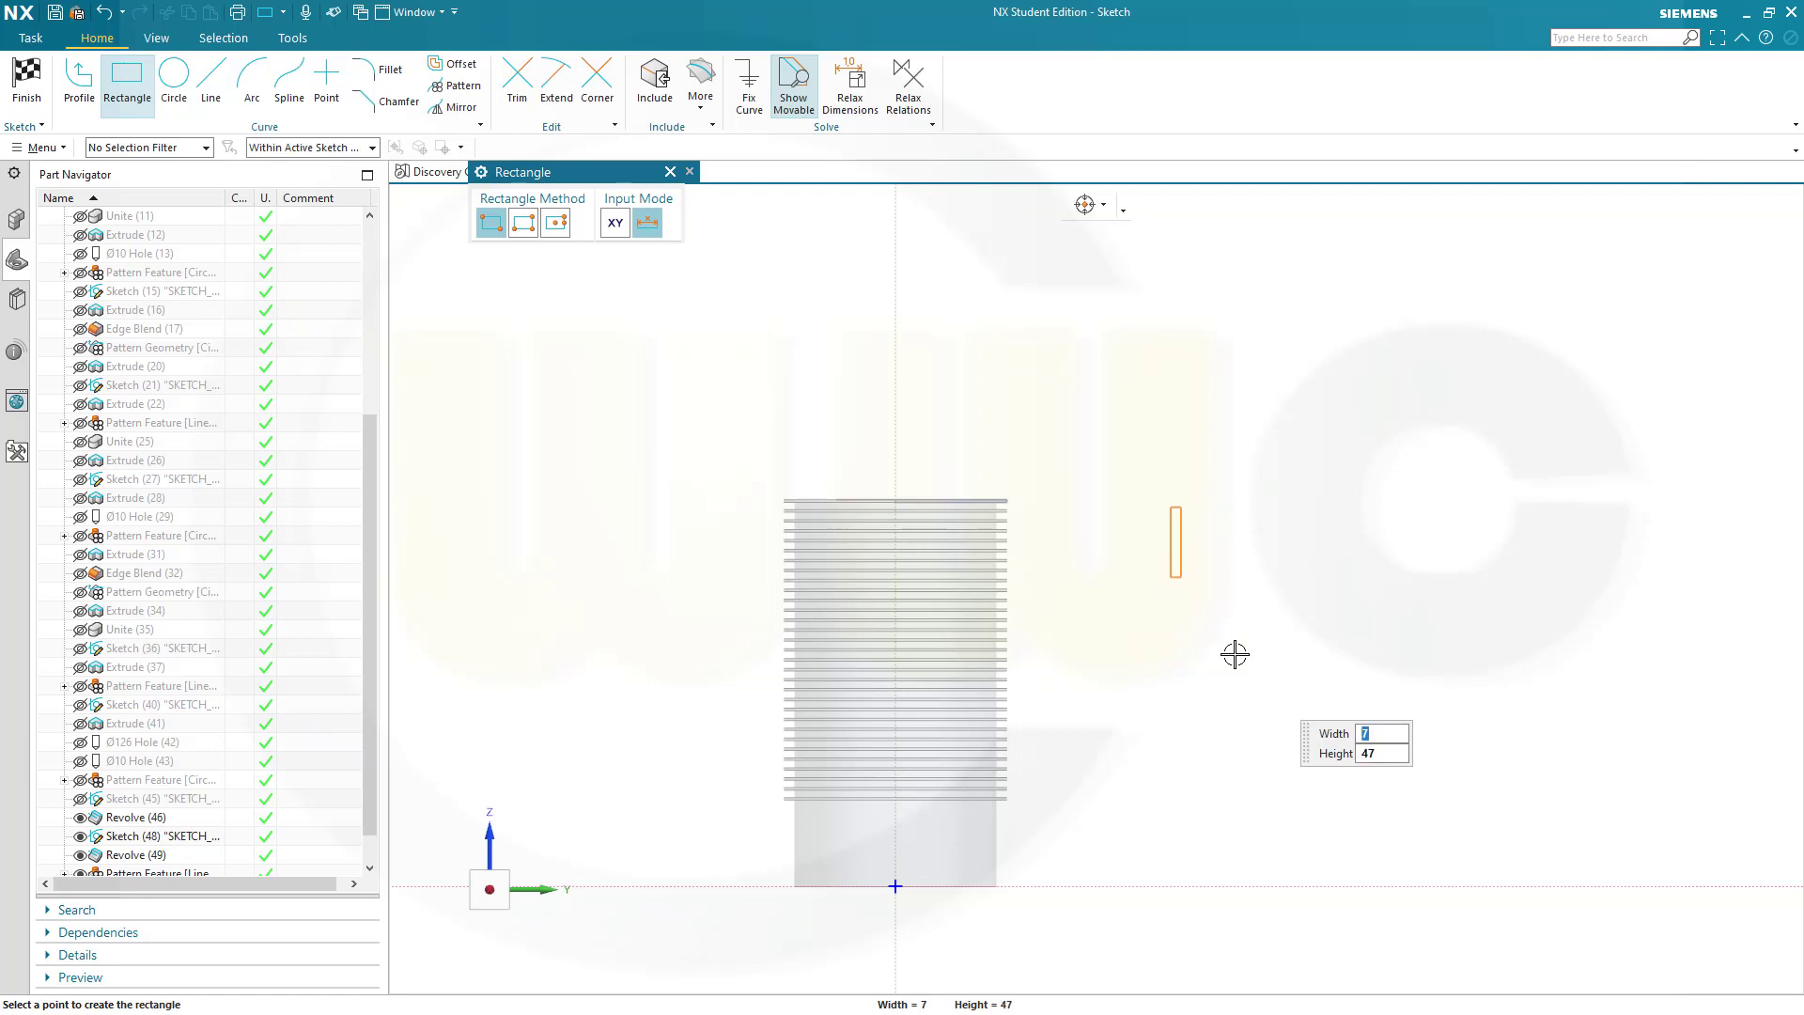
{"action": "key", "text": "Escape"}
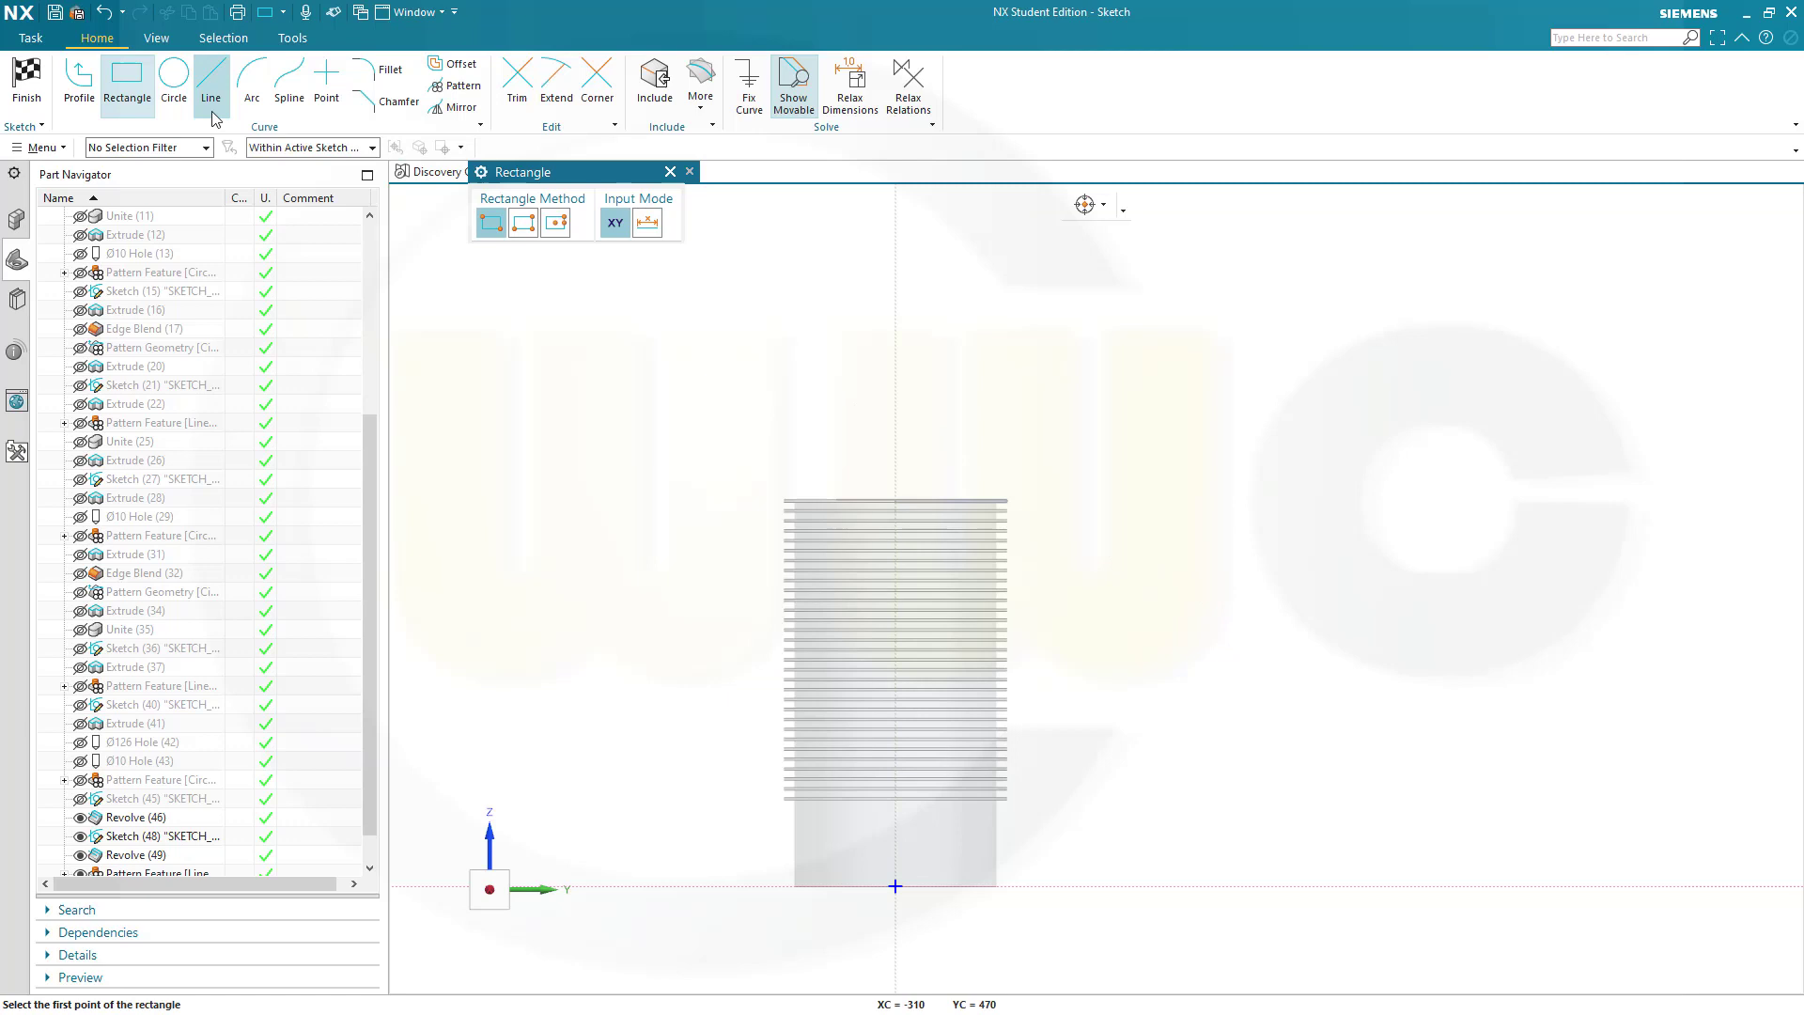
Draw a two-point rectangle 7 mm wide and 47 mm high, set apart from the side of the finned cylinder.
{"action": "left_click", "coordinate": [127, 82]}
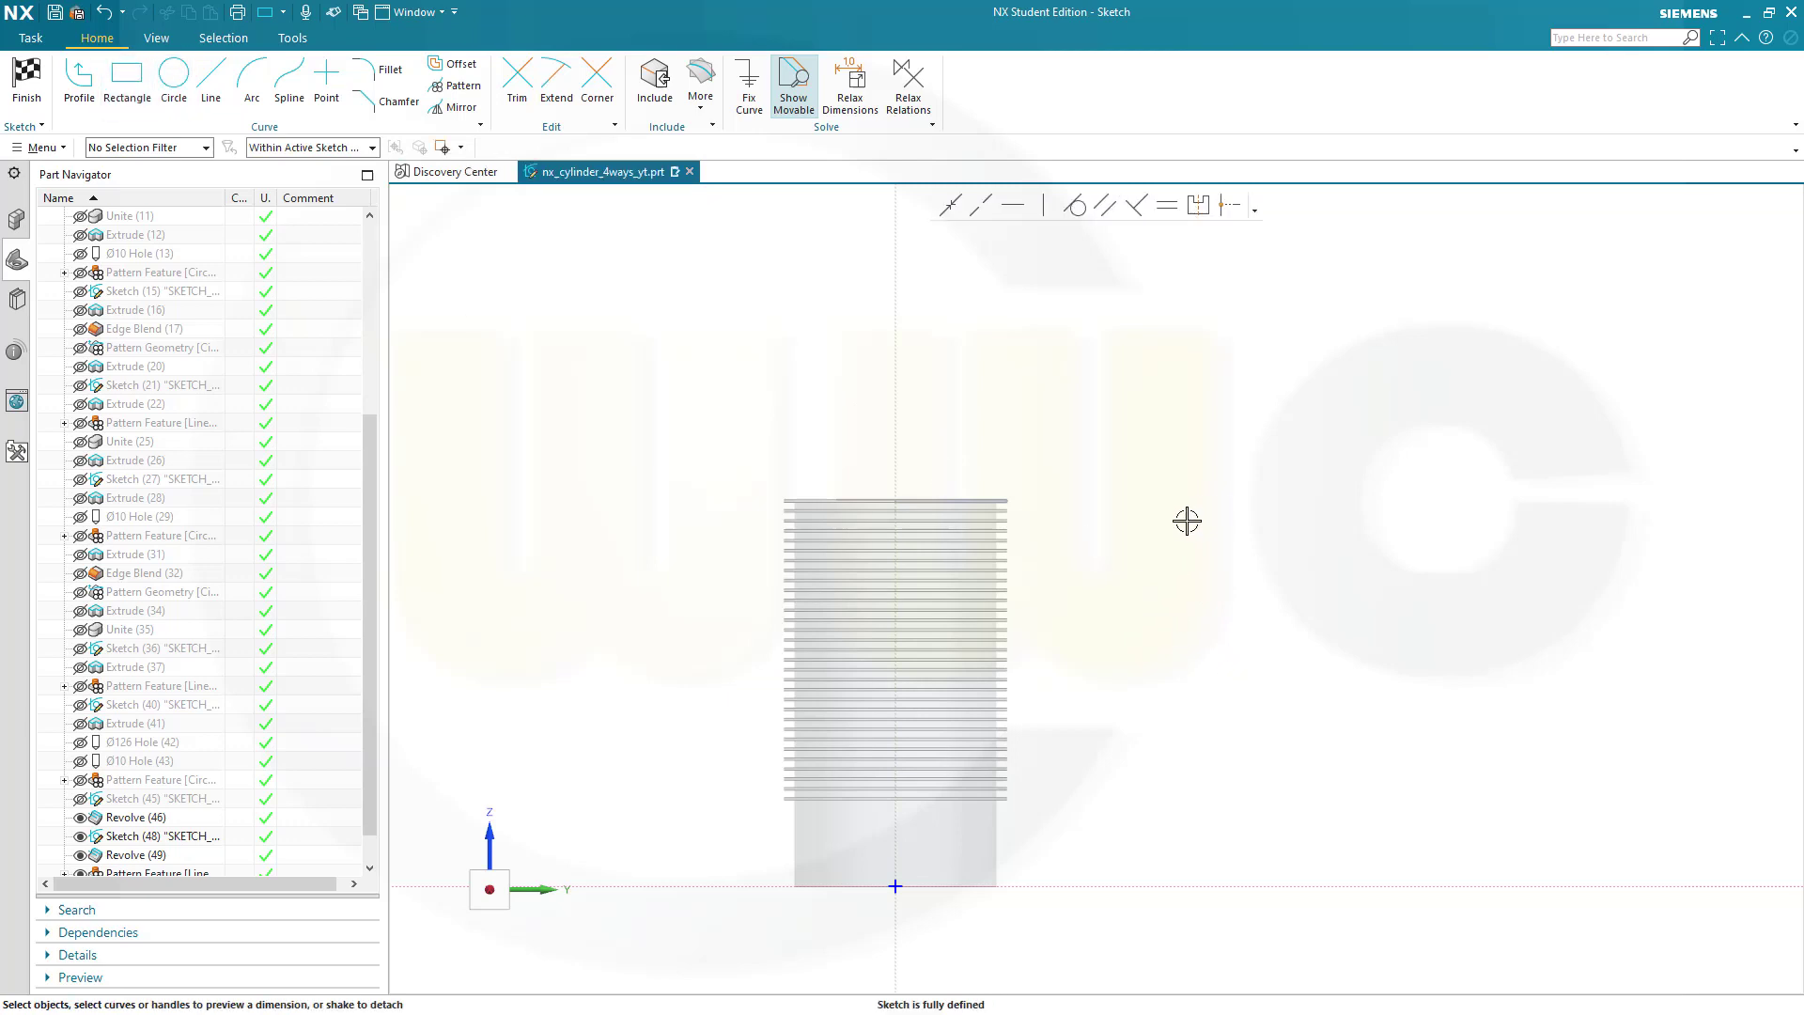
{"action": "left_click_drag", "start_coordinate": [1127, 512], "coordinate": [1169, 643]}
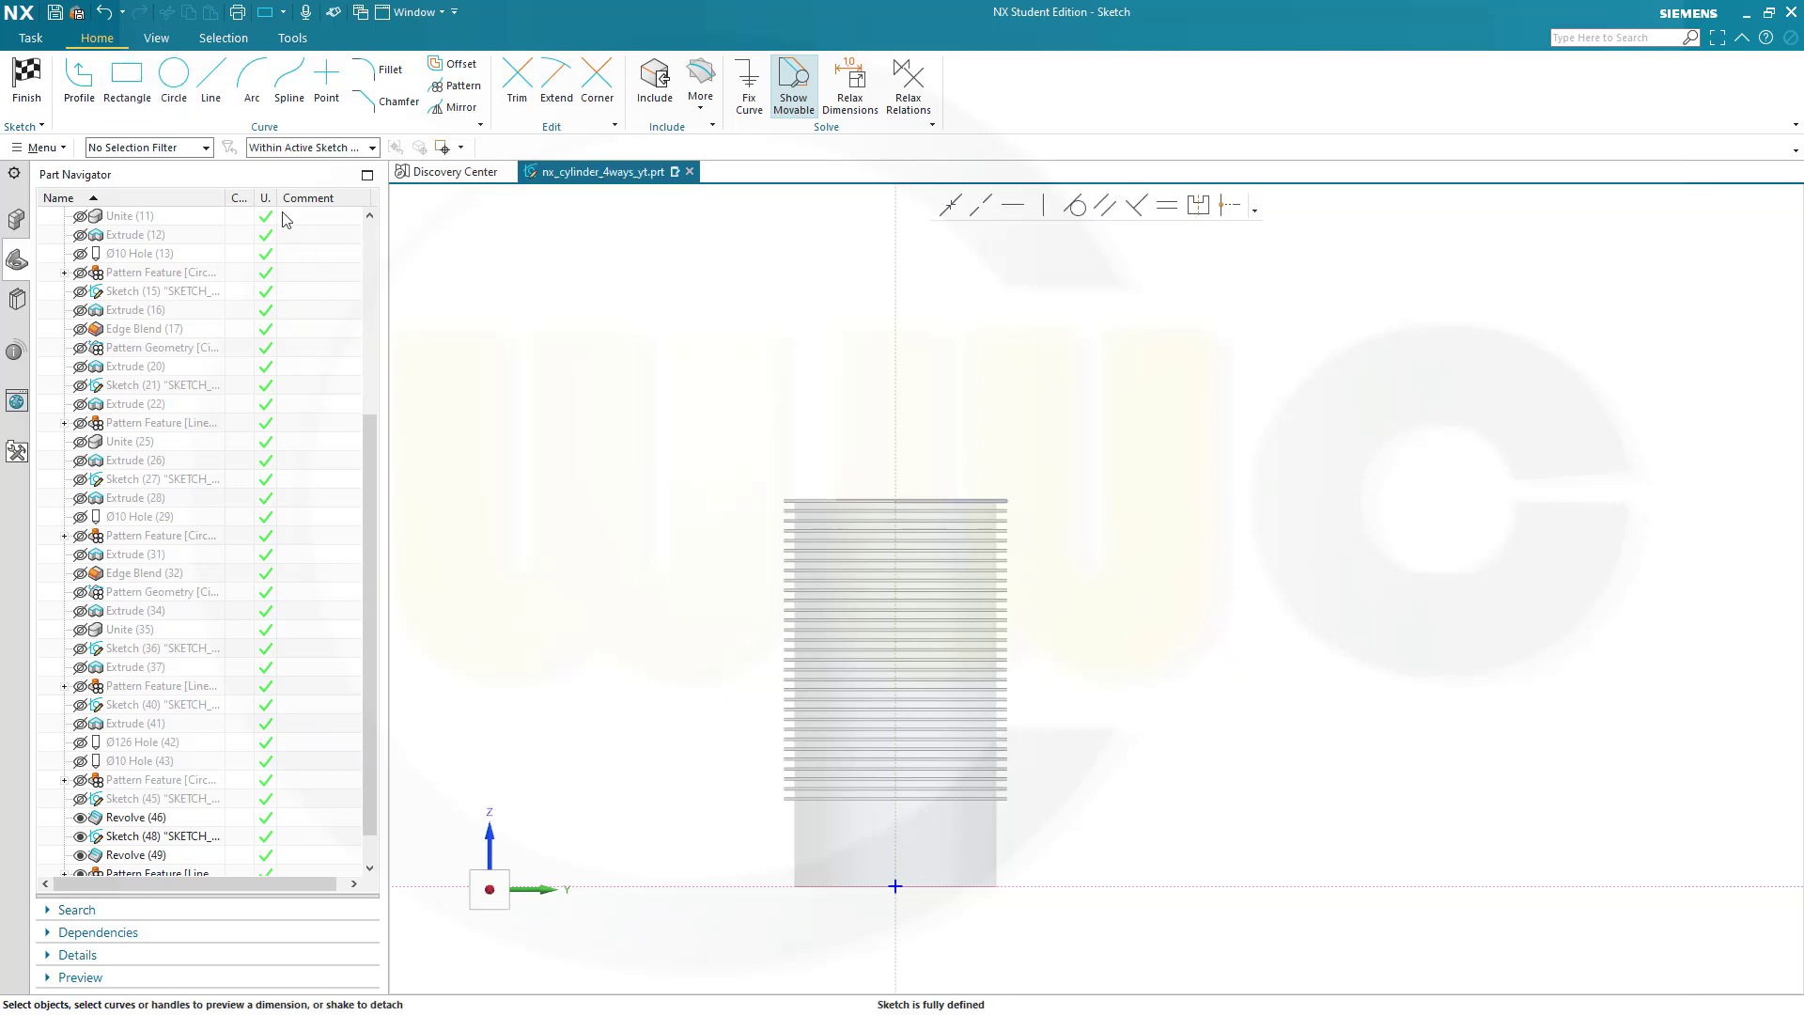
{"action": "left_click", "coordinate": [127, 80]}
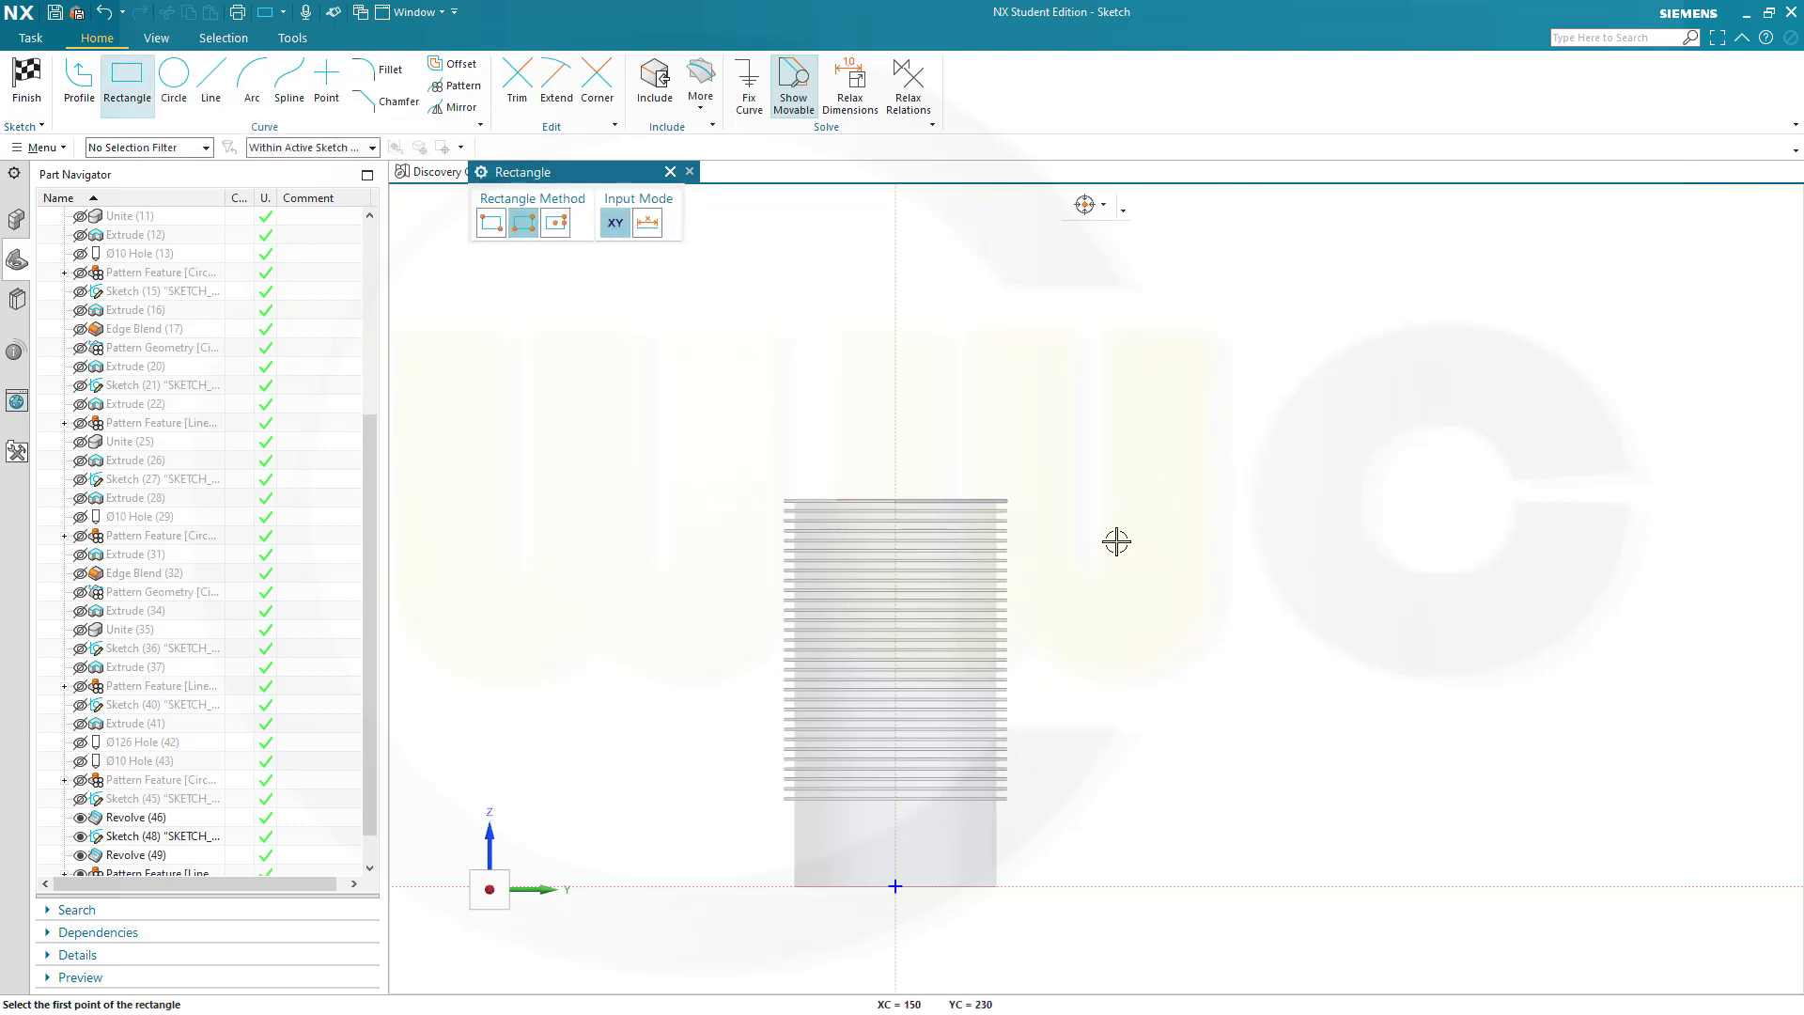
{"action": "left_click", "coordinate": [489, 228]}
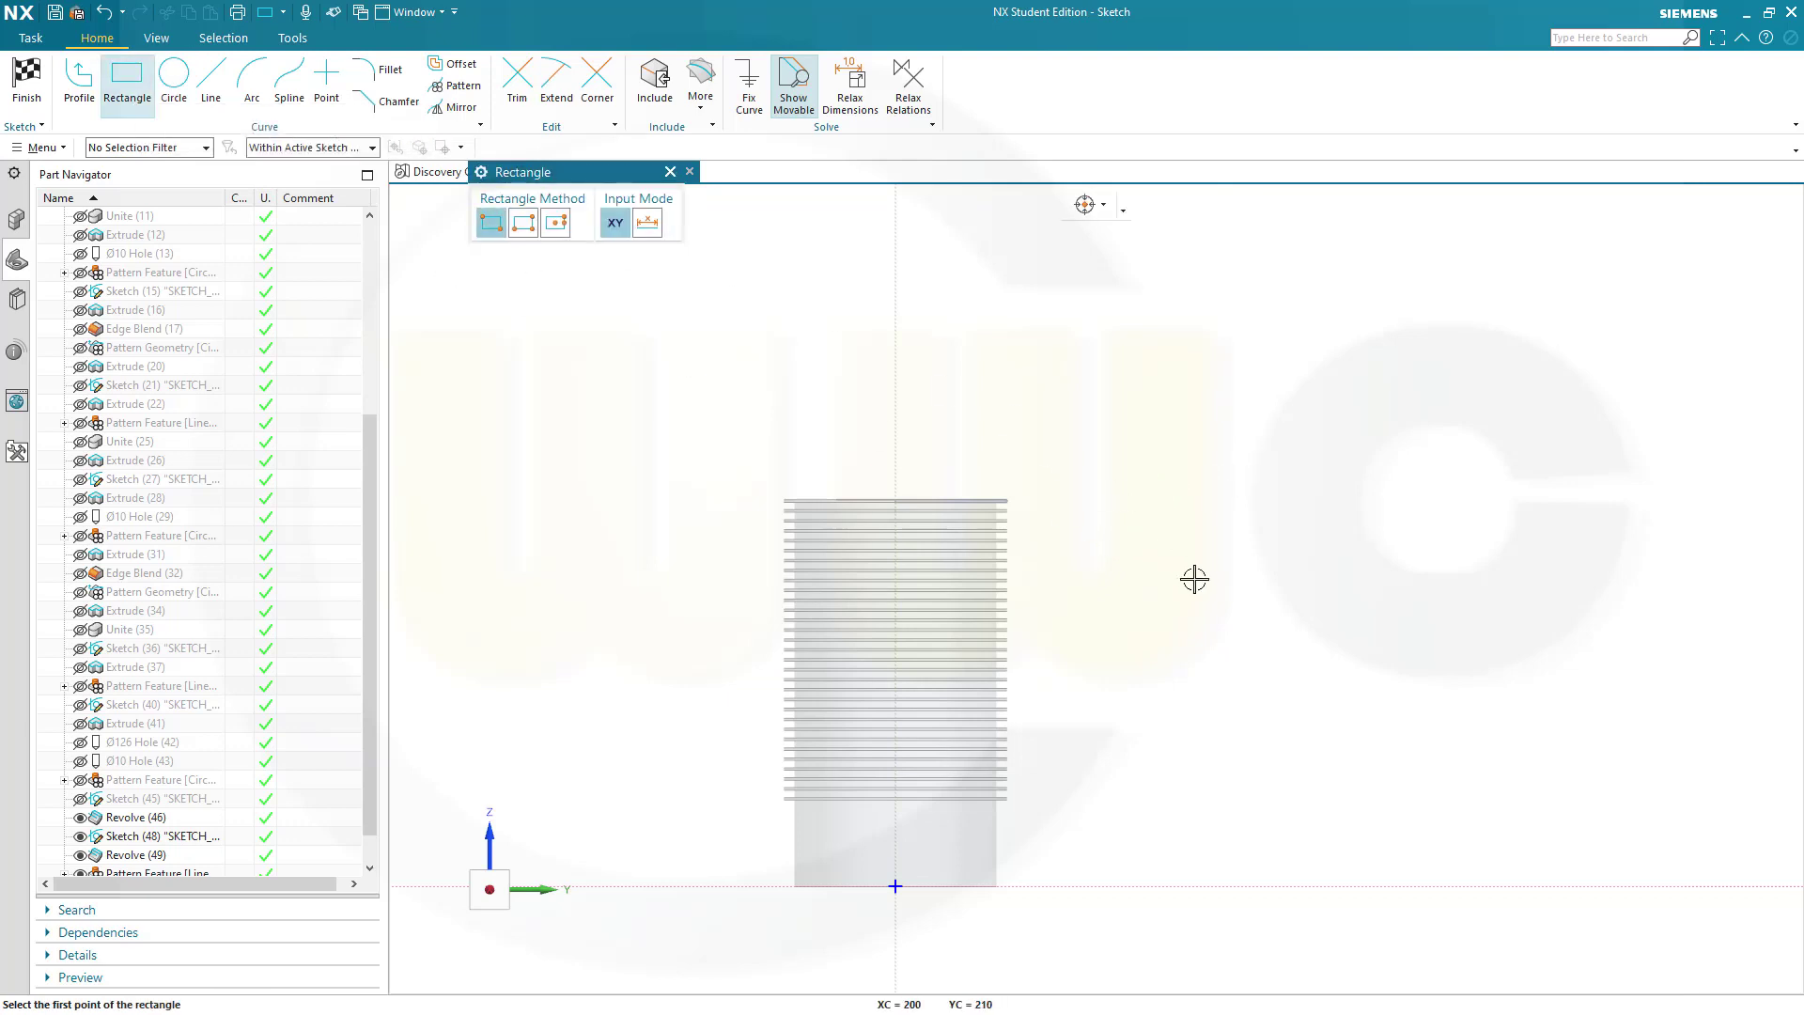
{"action": "left_click", "coordinate": [1125, 632]}
{"action": "type", "text": "7"}
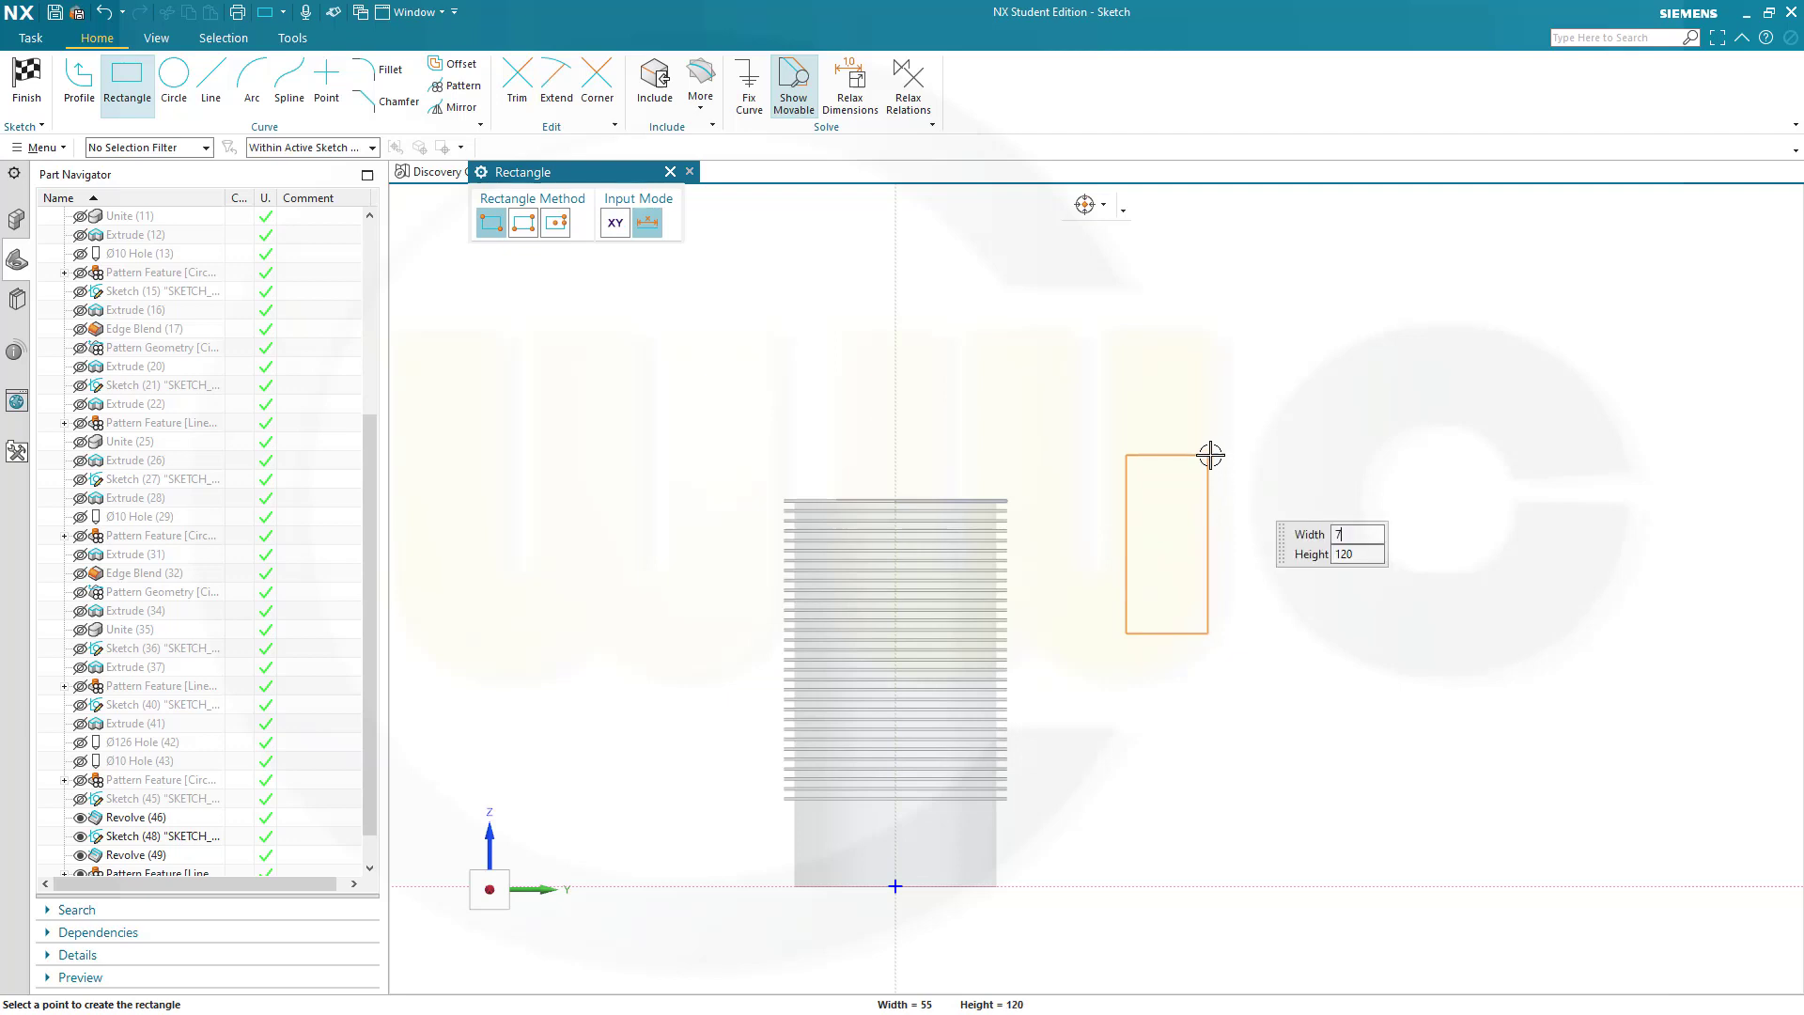
{"action": "key", "text": "Tab"}
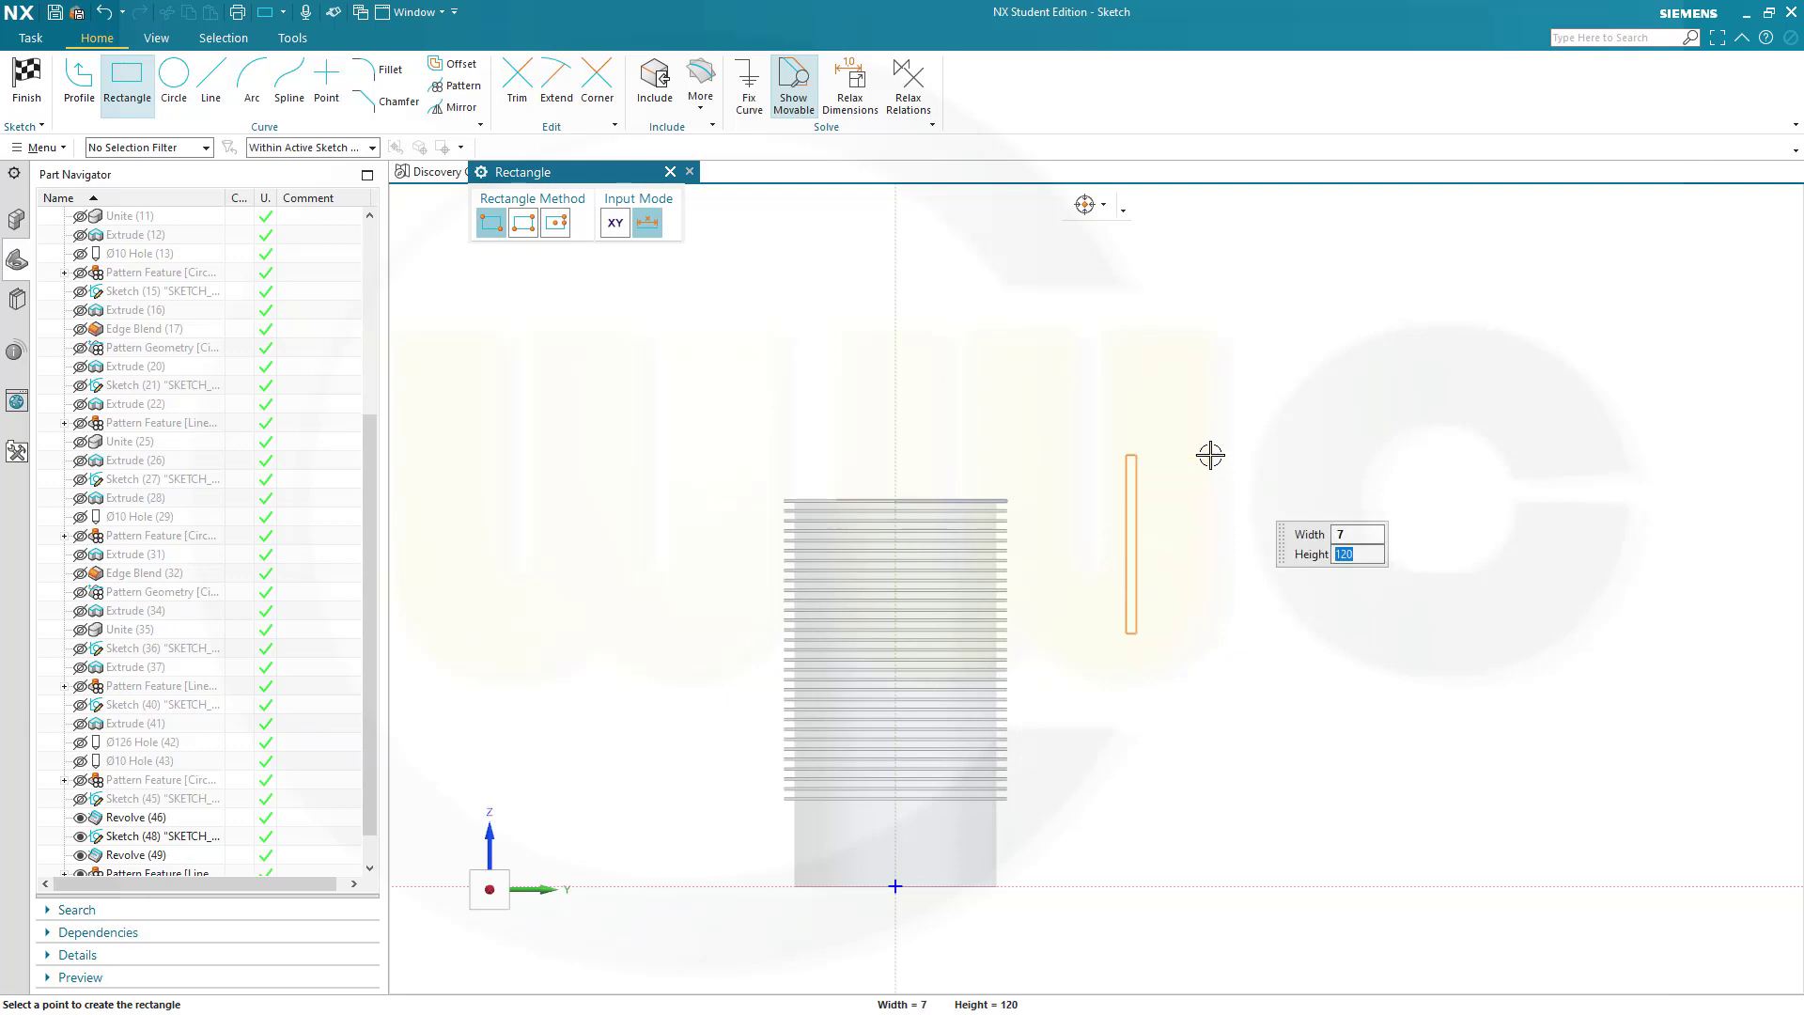
{"action": "type", "text": "47"}
{"action": "key", "text": "Tab"}
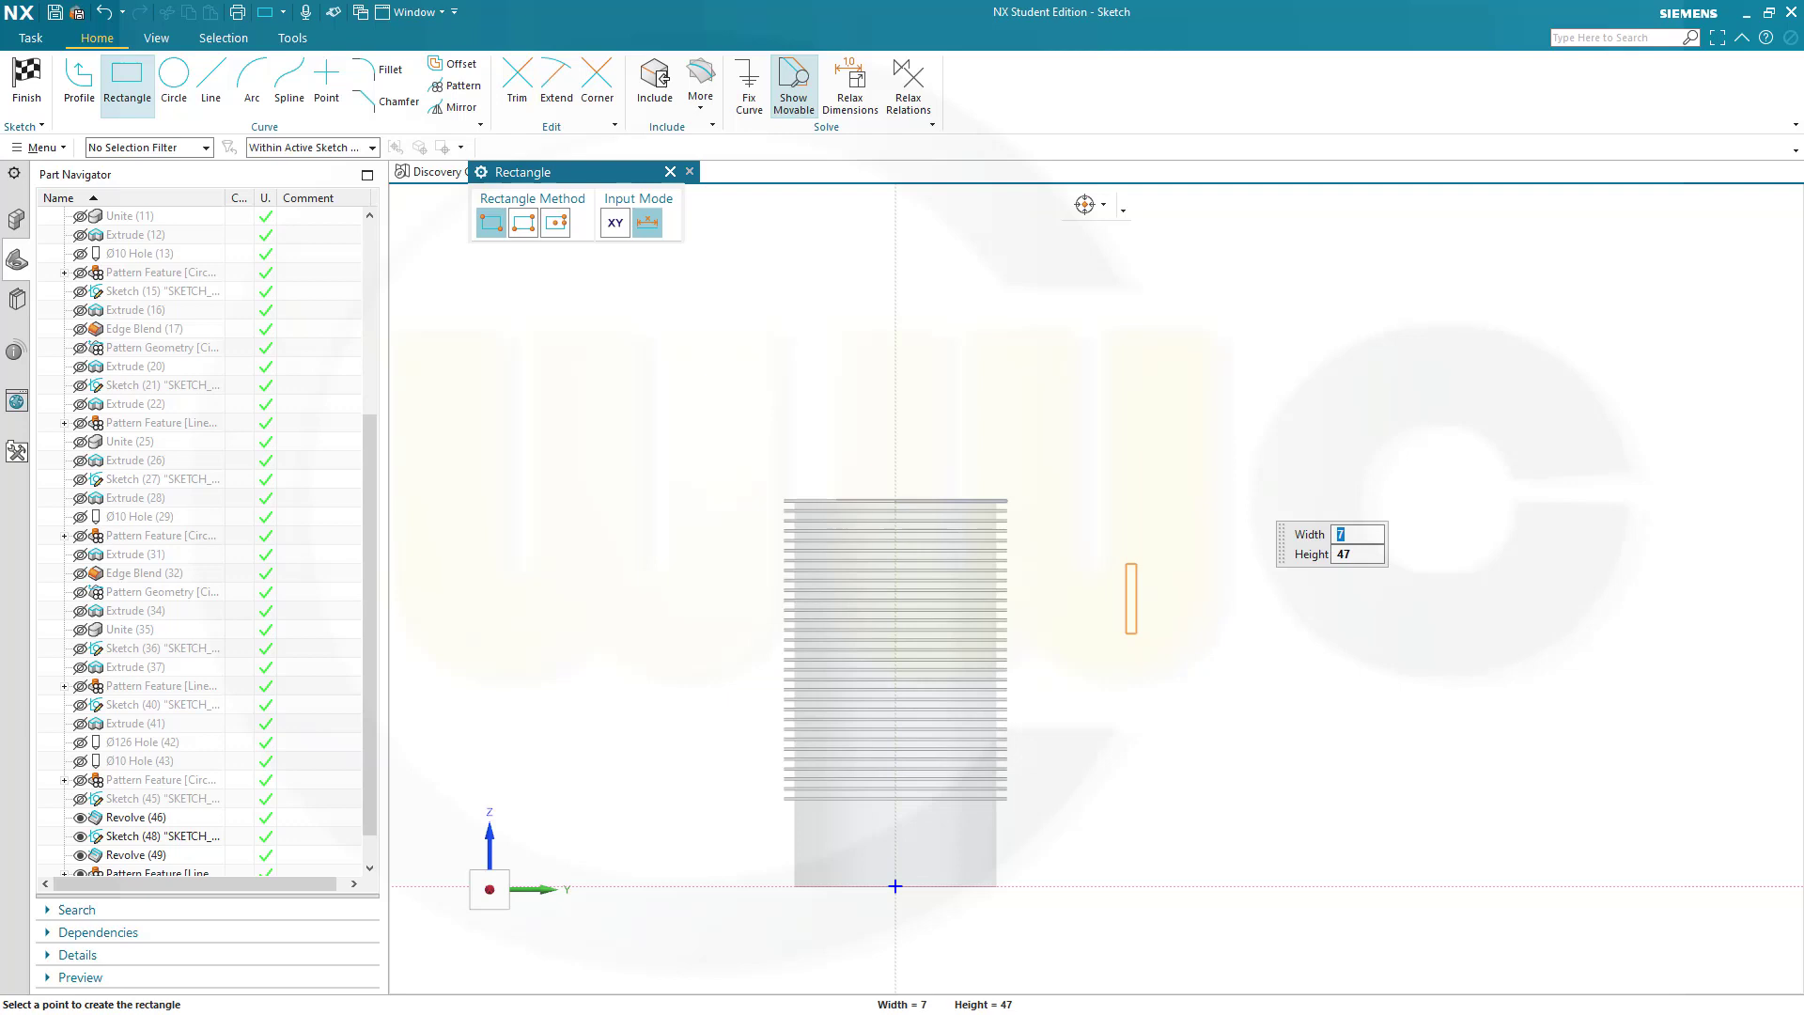
{"action": "left_click", "coordinate": [1131, 598]}
{"action": "key", "text": "Escape"}
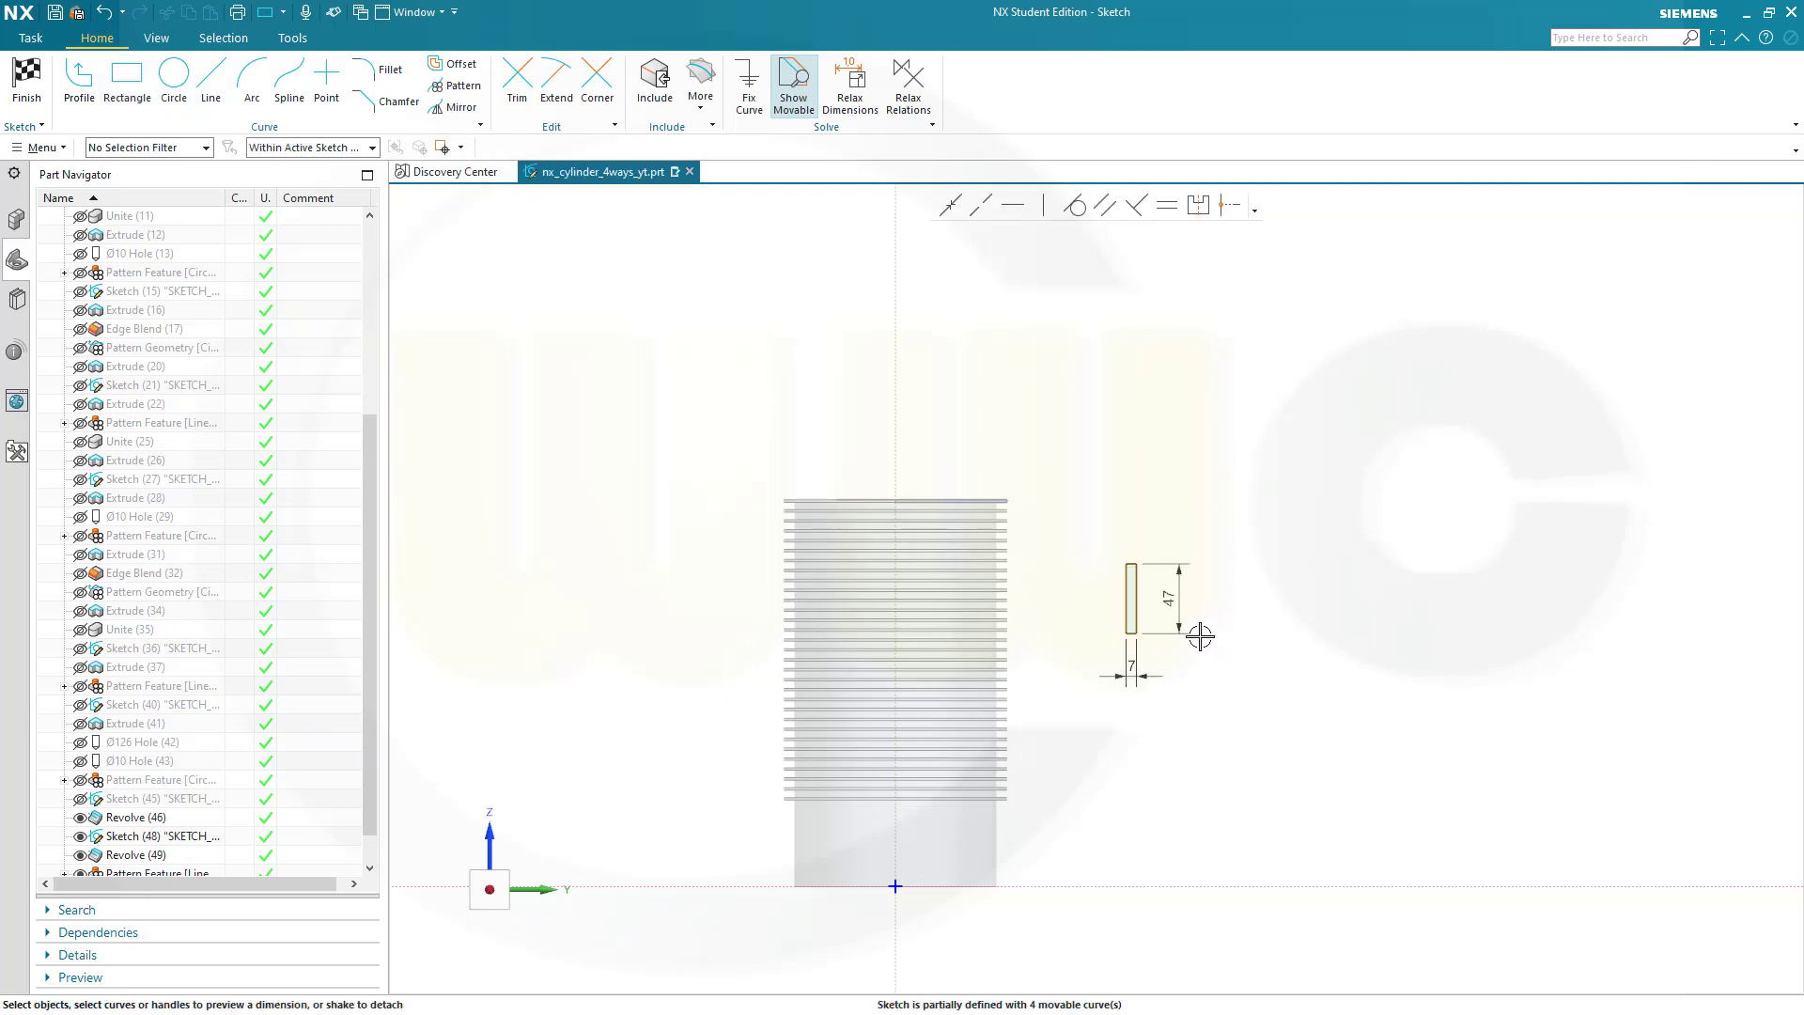
Round the rectangle's lower outer corner with a 7 mm fillet and convert the leftover bottom line to reference.
{"action": "scroll", "coordinate": [1138, 639], "scroll_direction": "up", "scroll_amount": 3}
{"action": "scroll", "coordinate": [1052, 658], "scroll_direction": "up", "scroll_amount": 3}
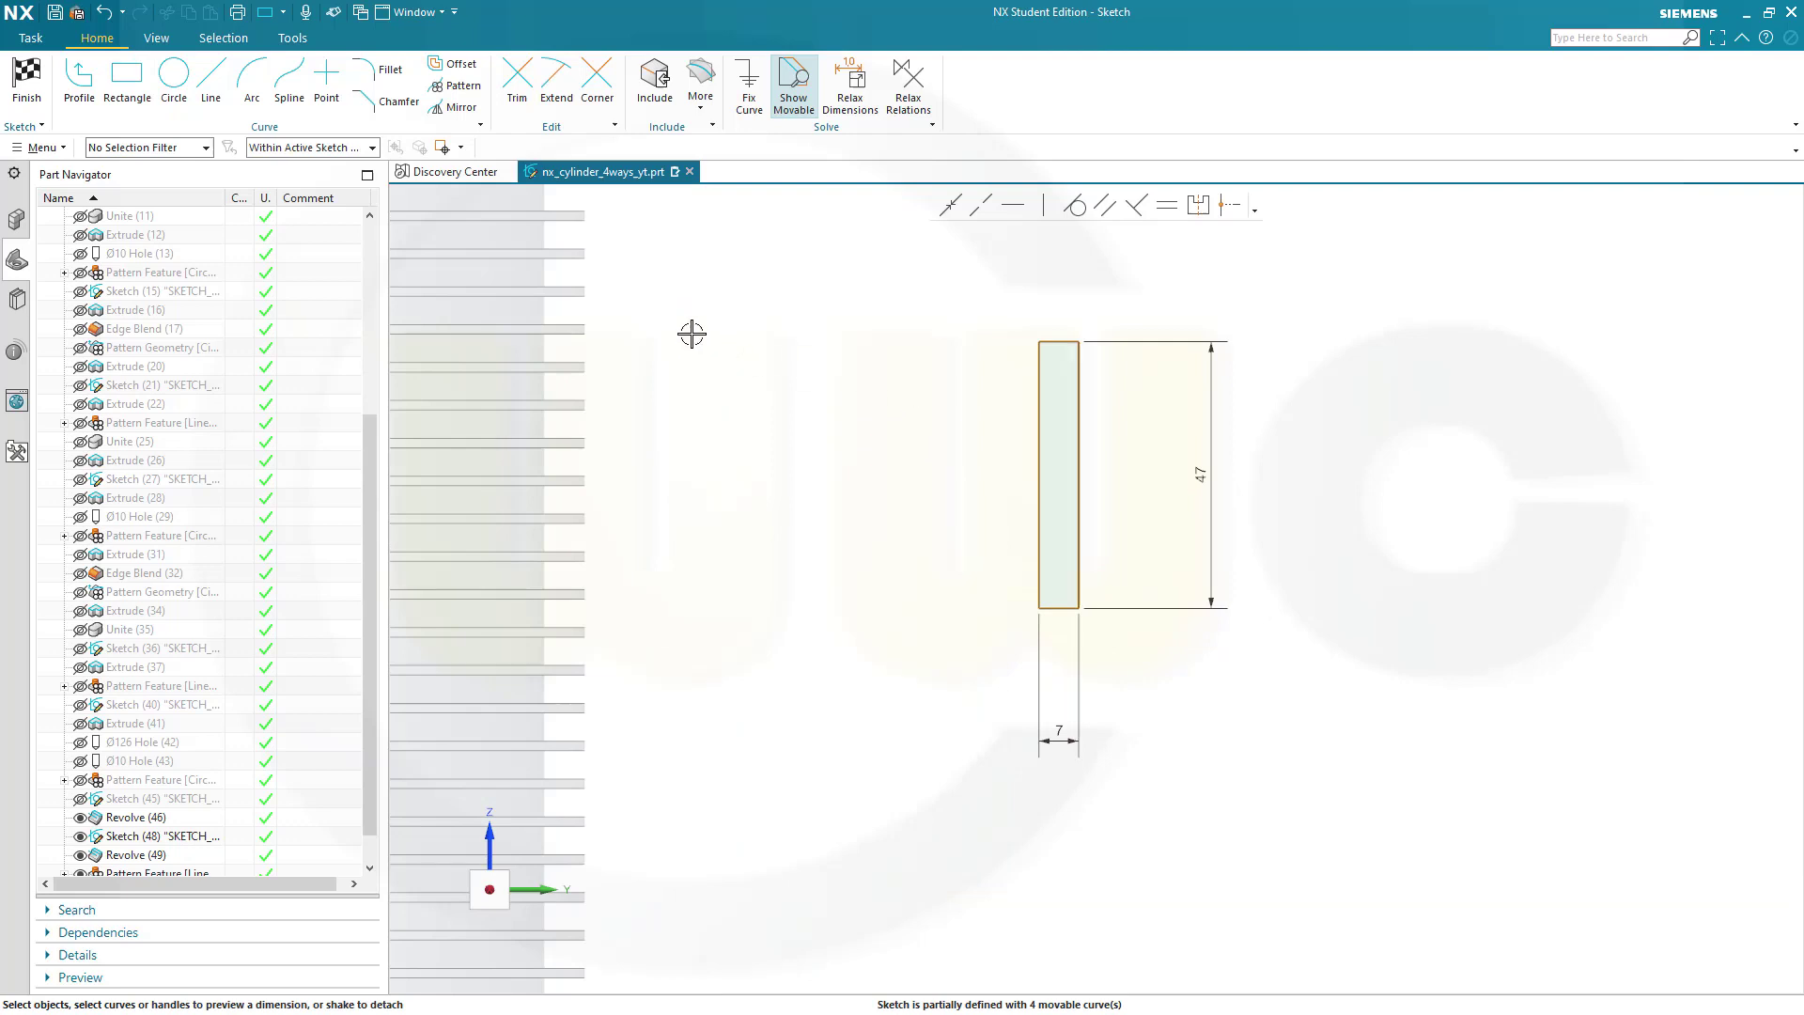
{"action": "left_click", "coordinate": [379, 70]}
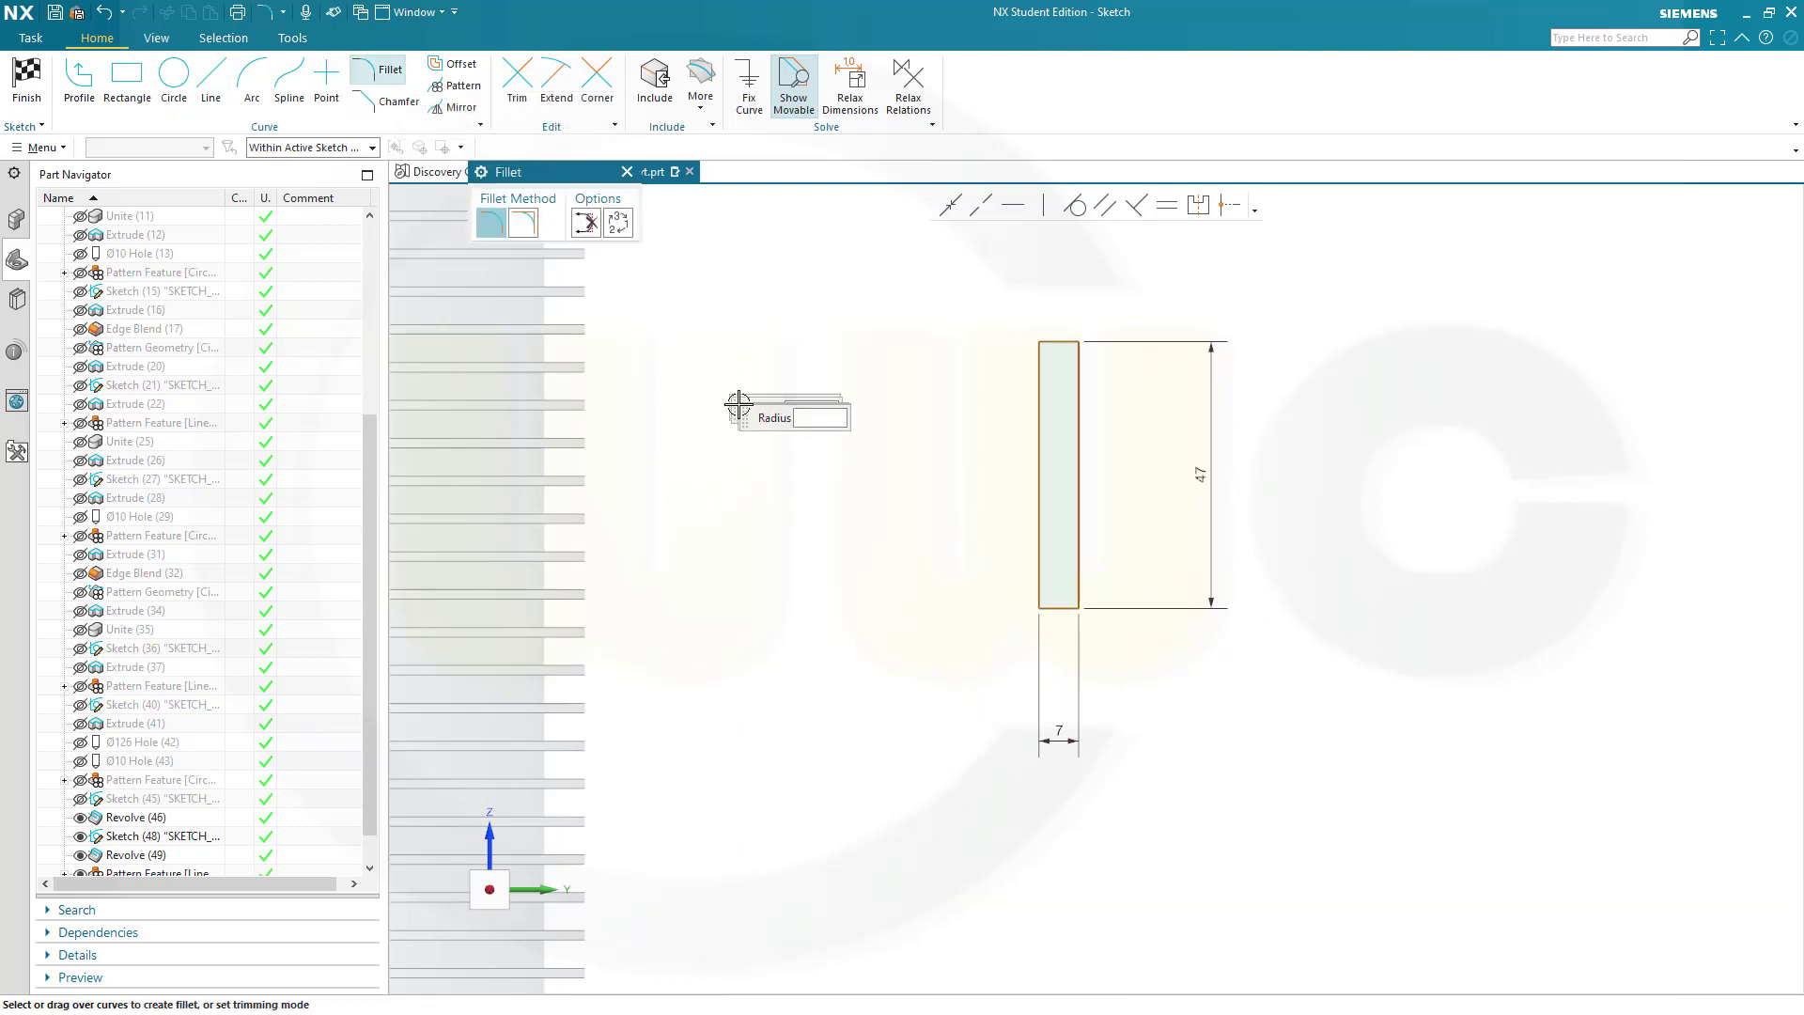
{"action": "scroll", "coordinate": [808, 461], "scroll_direction": "up", "scroll_amount": 2}
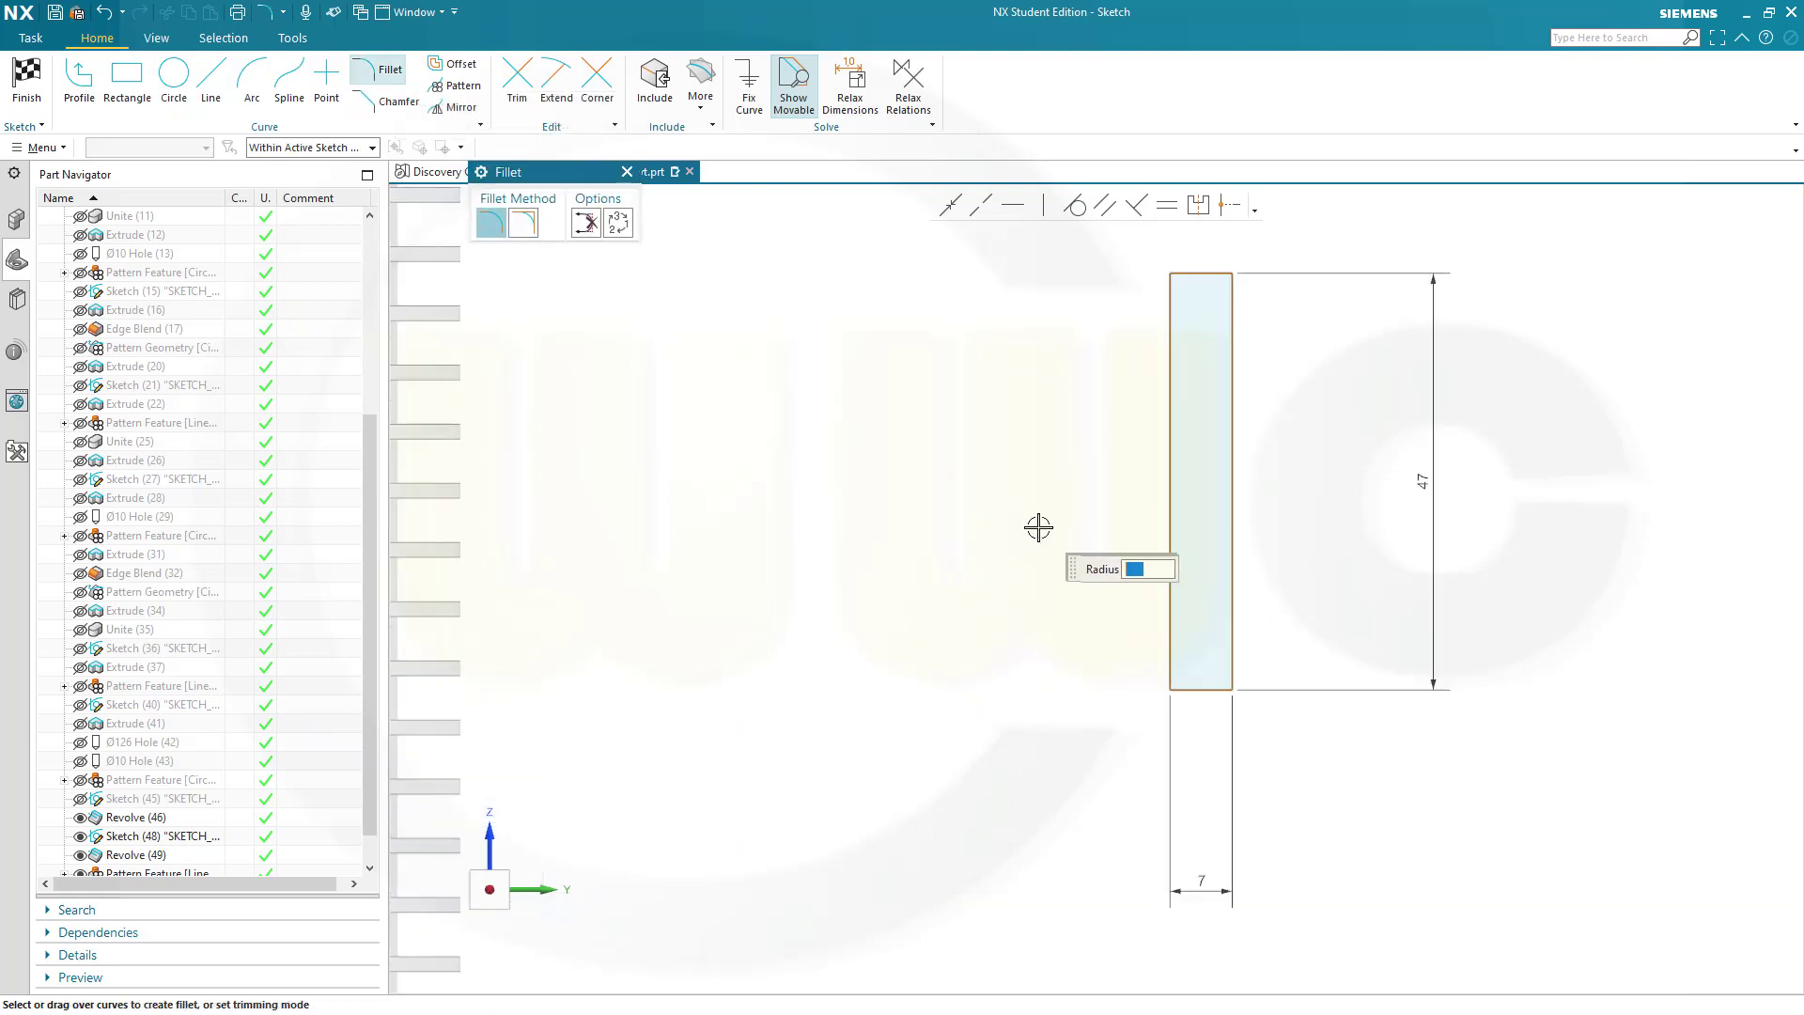
{"action": "left_click", "coordinate": [1199, 691]}
{"action": "left_click", "coordinate": [1230, 628]}
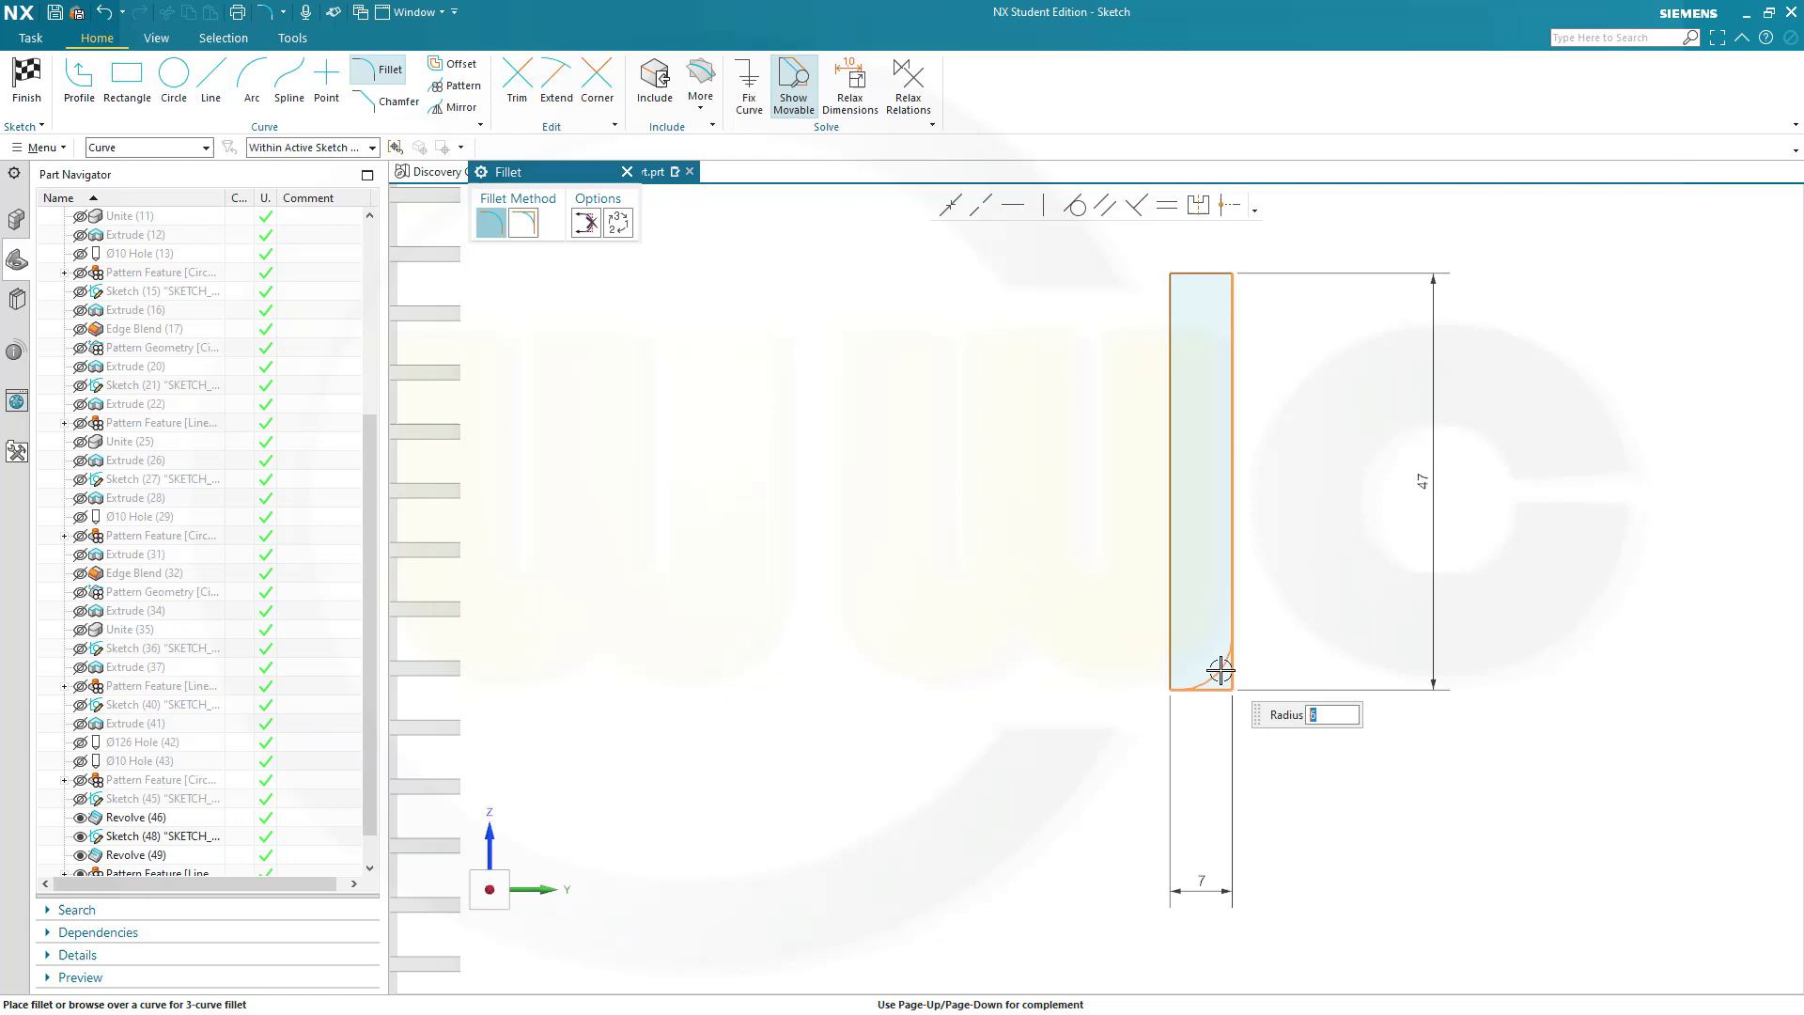
{"action": "type", "text": "7"}
{"action": "key", "text": "Return"}
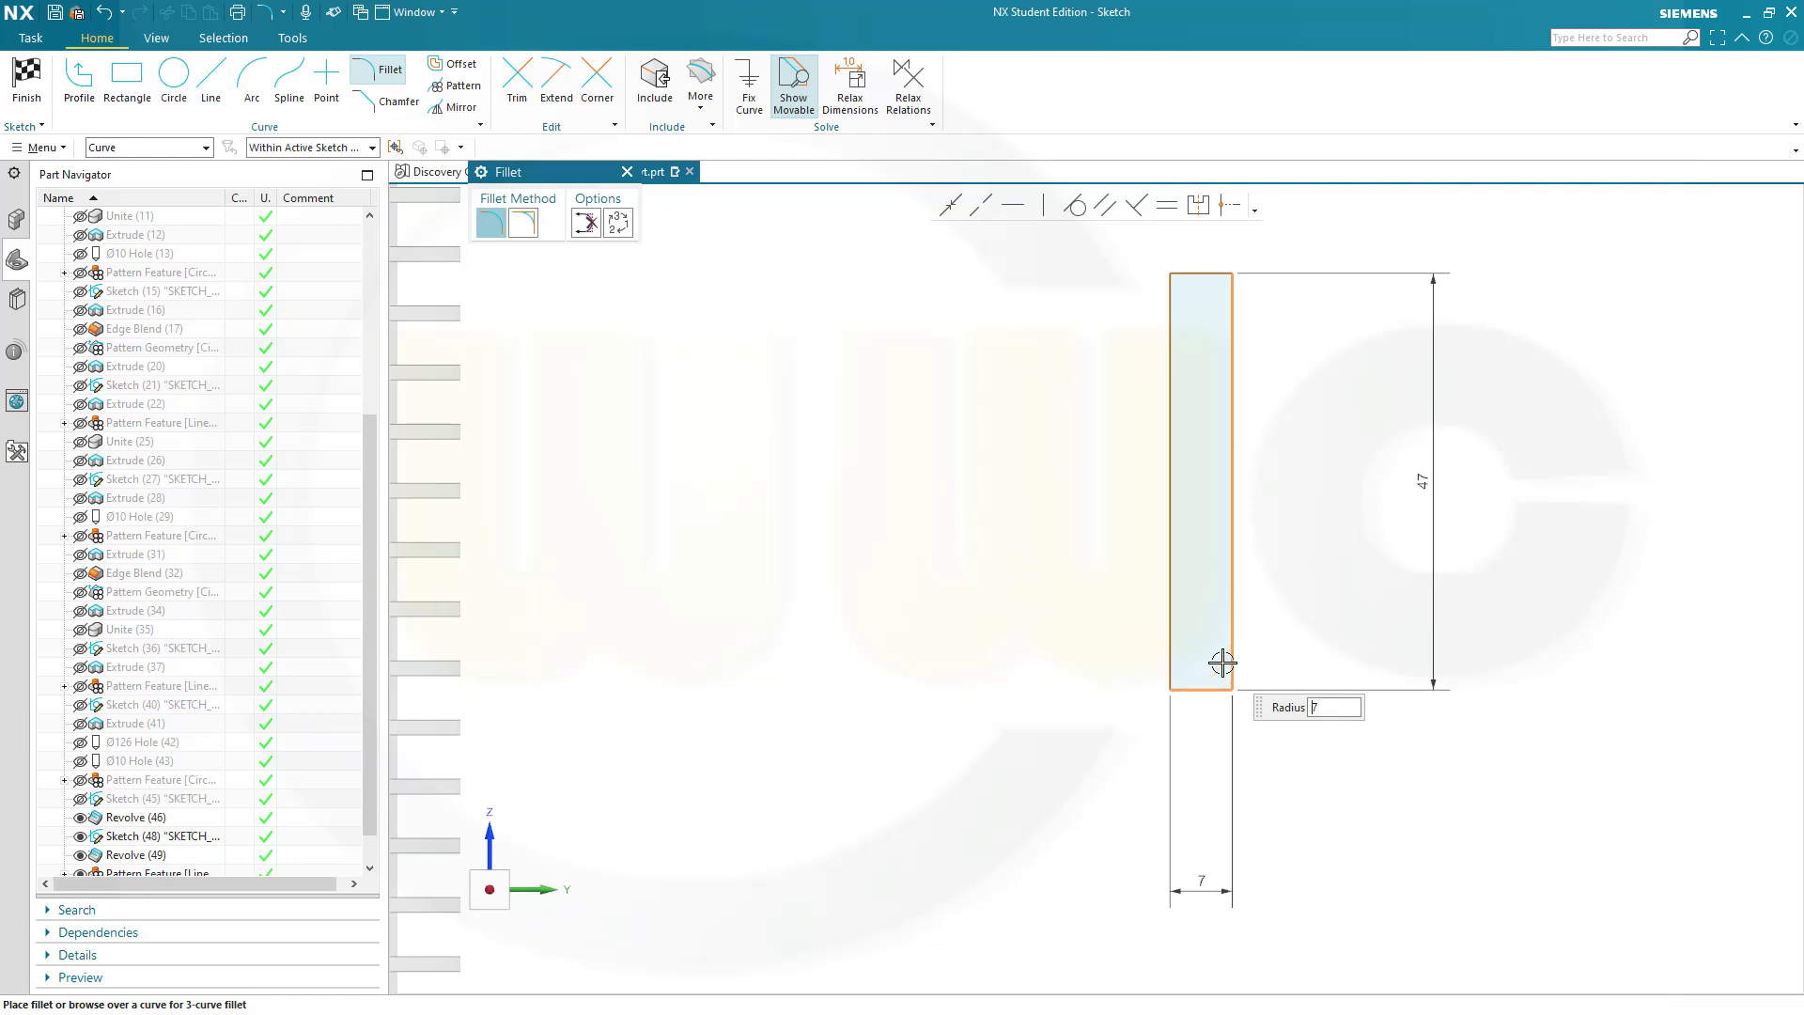
{"action": "left_click", "coordinate": [1220, 661]}
{"action": "key", "text": "Escape"}
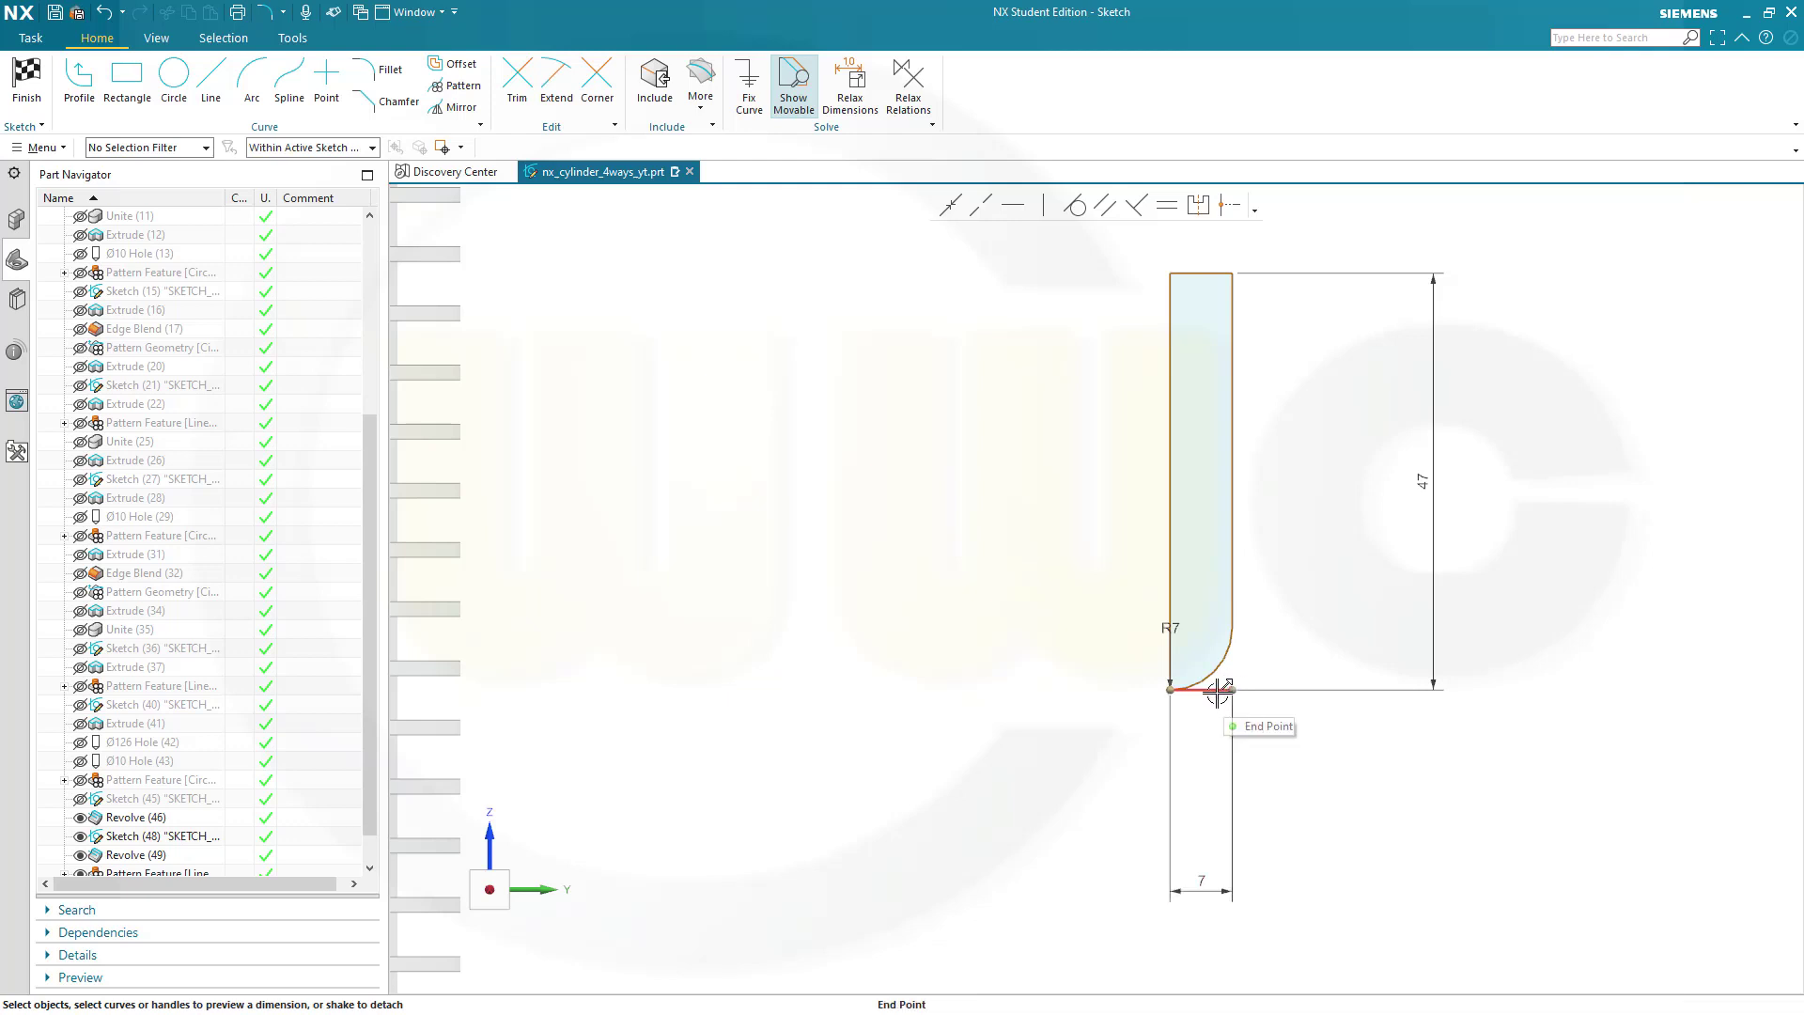
{"action": "left_click", "coordinate": [1217, 691]}
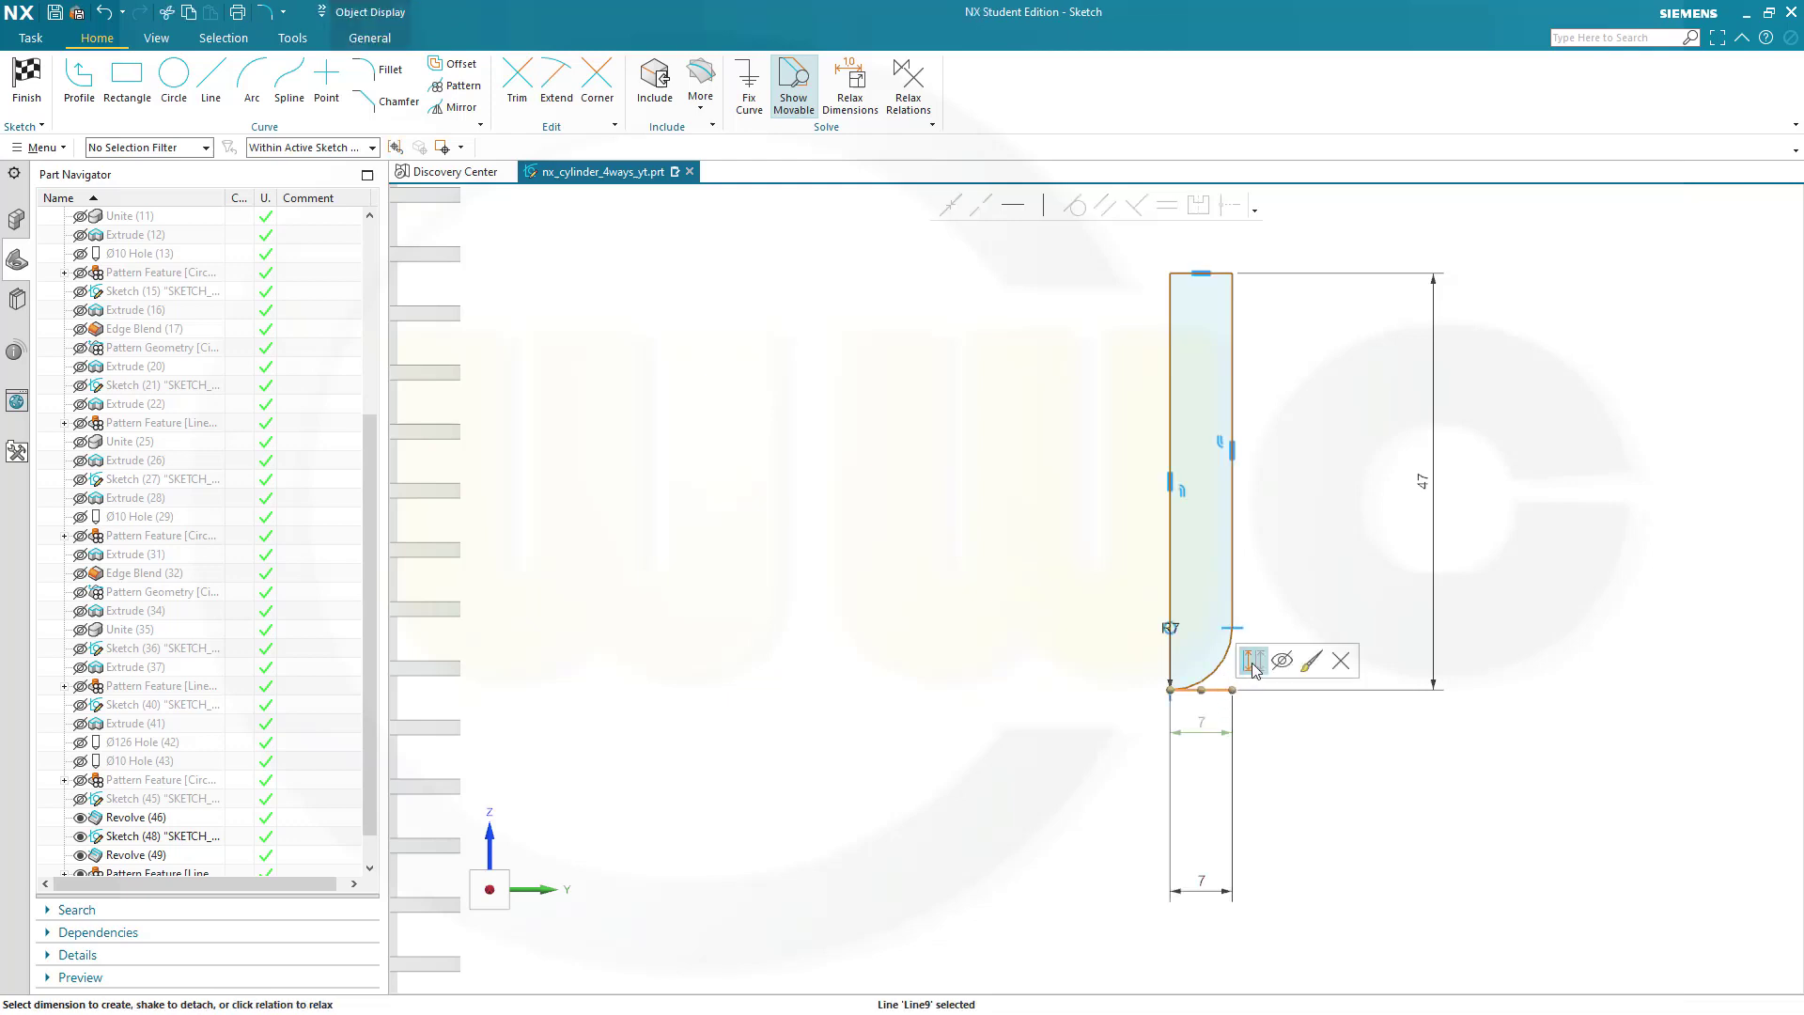
{"action": "left_click", "coordinate": [1252, 659]}
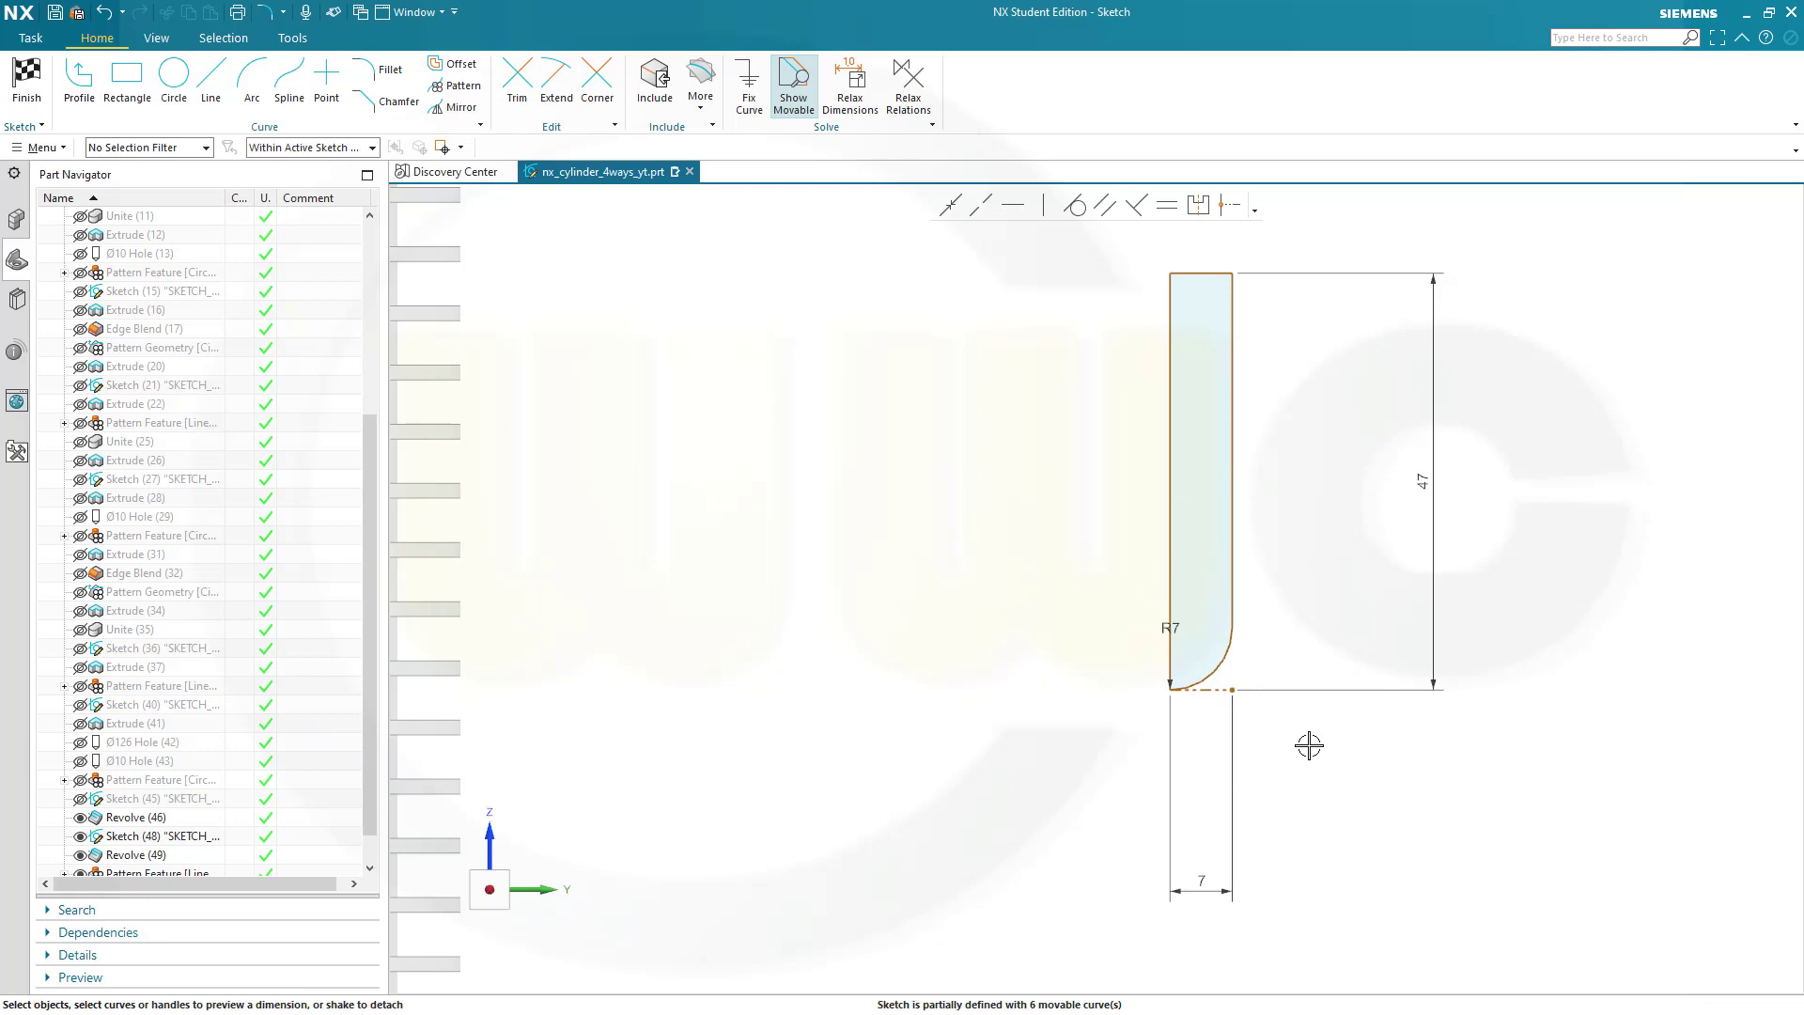
Include Datum Plane (1) in the sketch as a reference line.
{"action": "scroll", "coordinate": [902, 648], "scroll_direction": "down", "scroll_amount": 6}
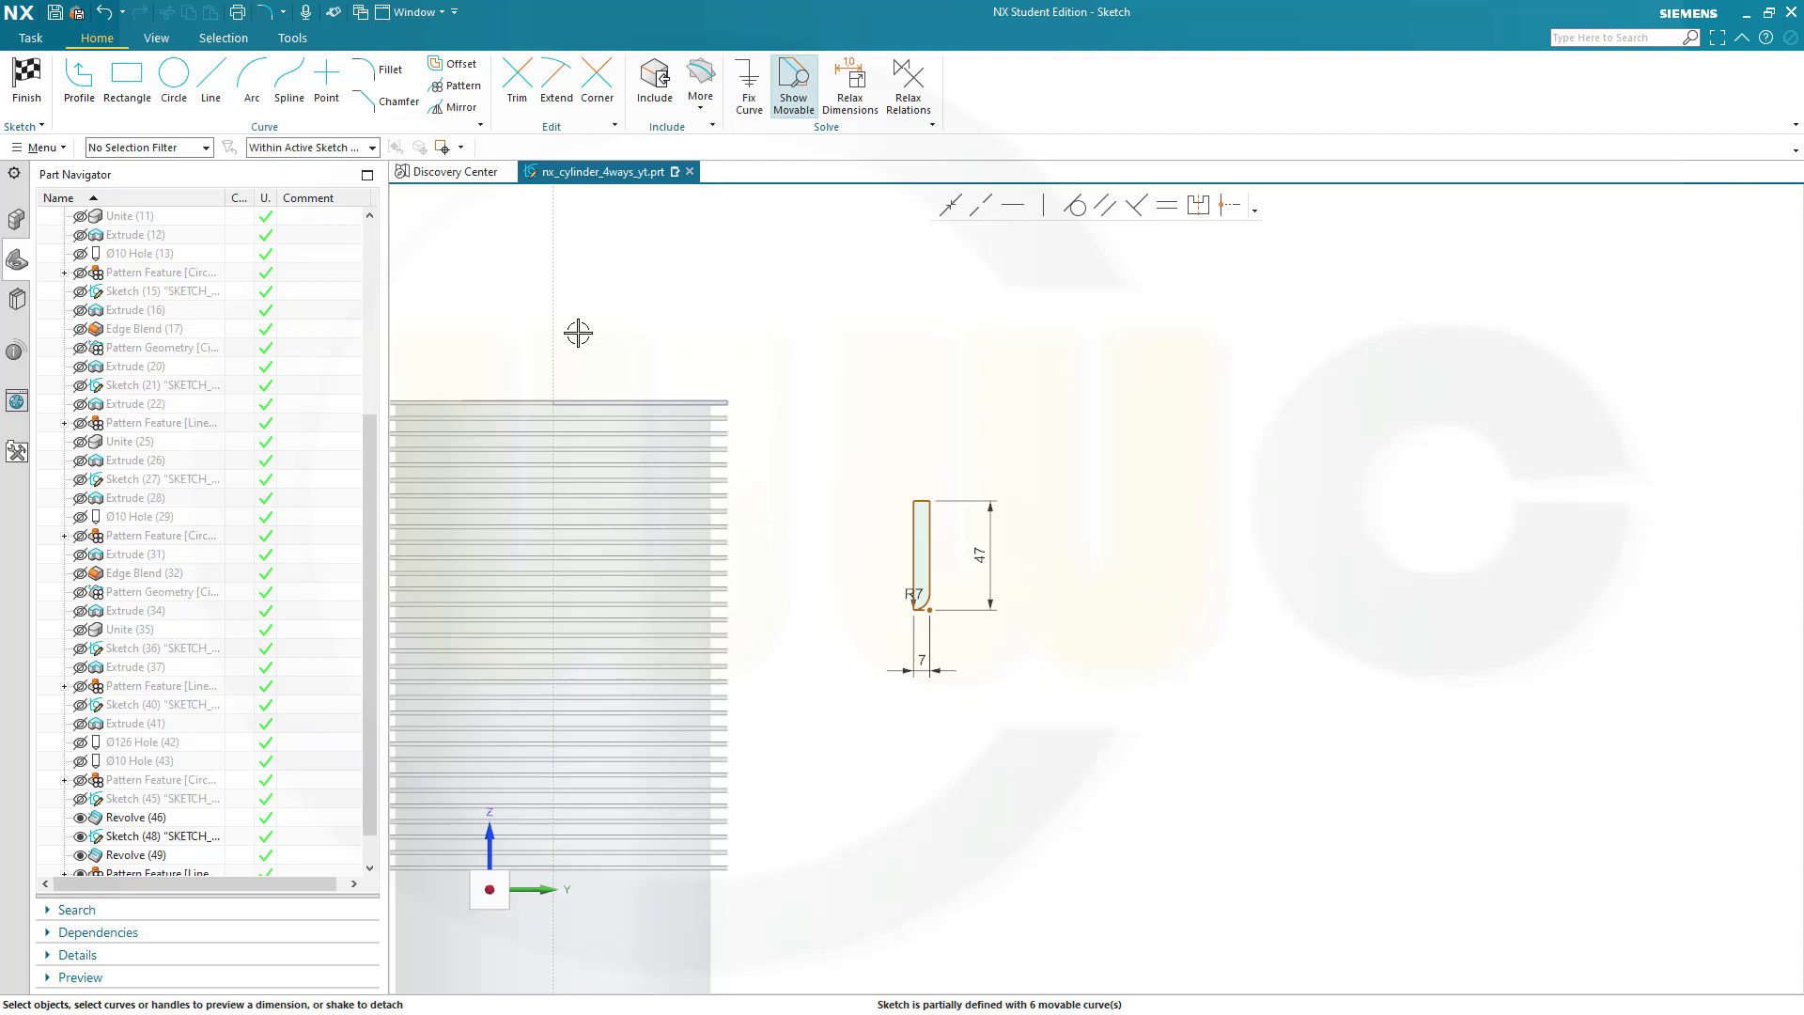
{"action": "left_click", "coordinate": [658, 83]}
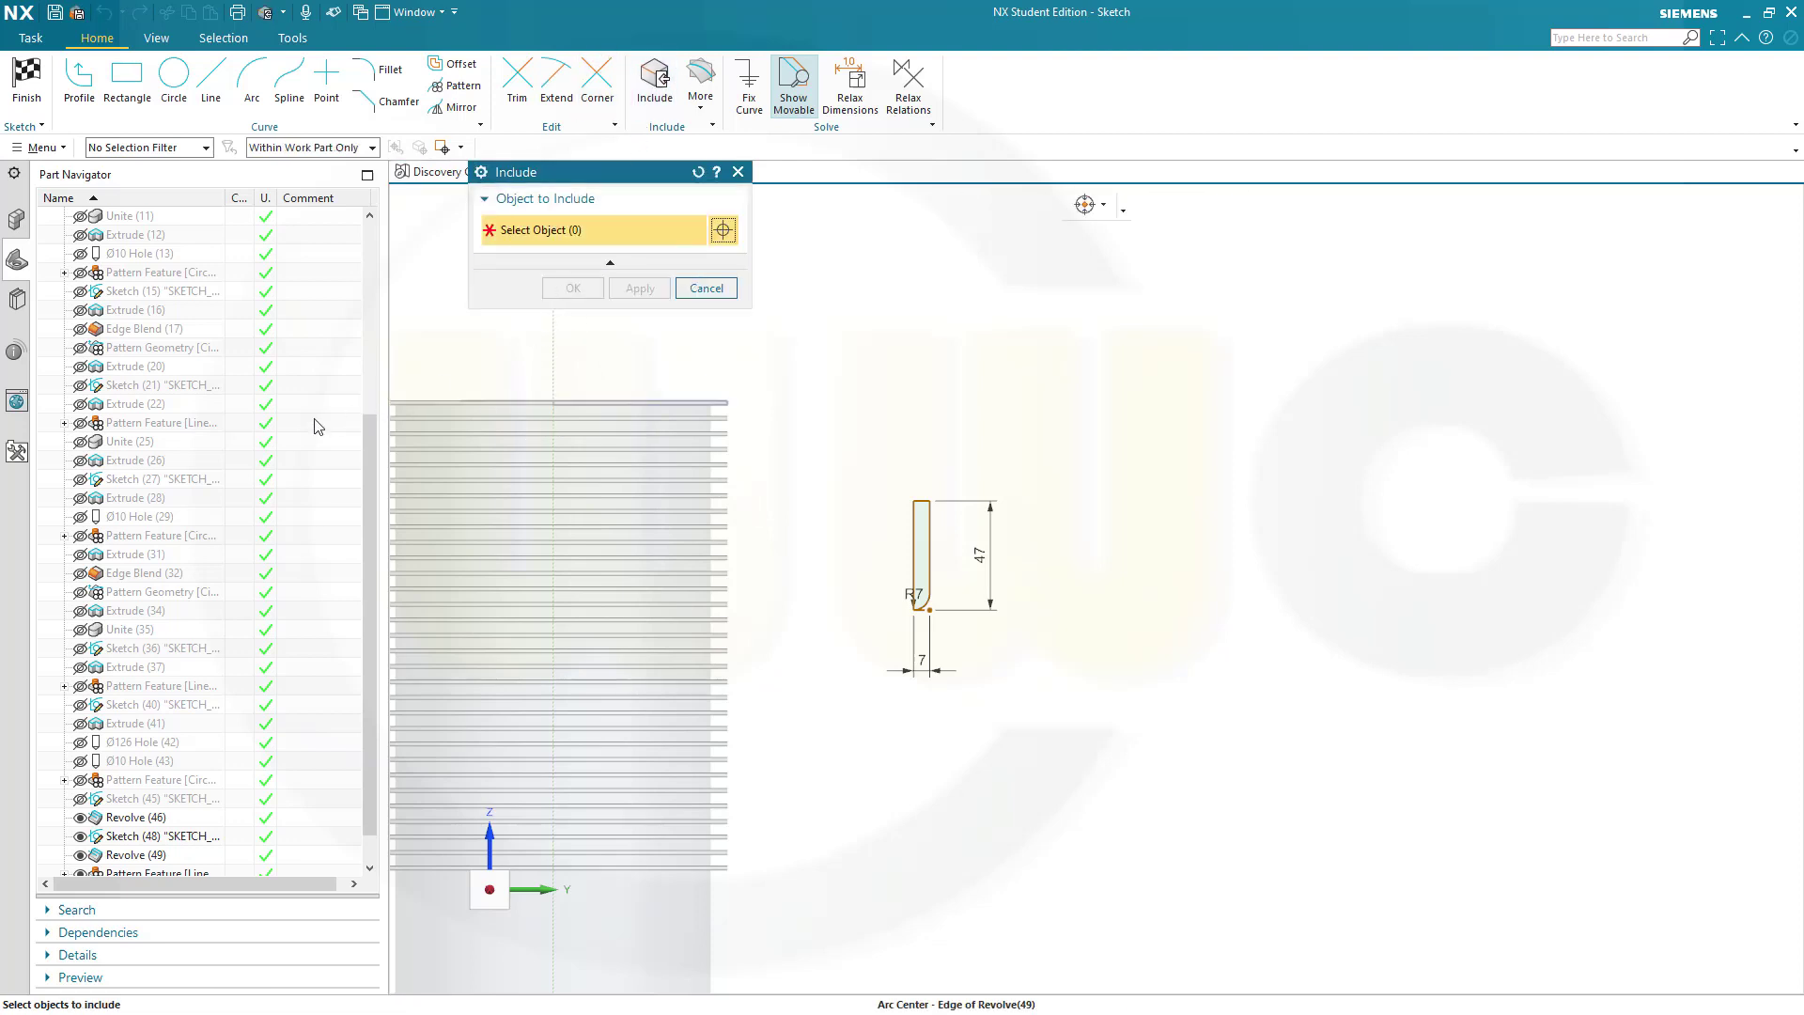
{"action": "scroll", "coordinate": [146, 395], "scroll_direction": "up", "scroll_amount": 5}
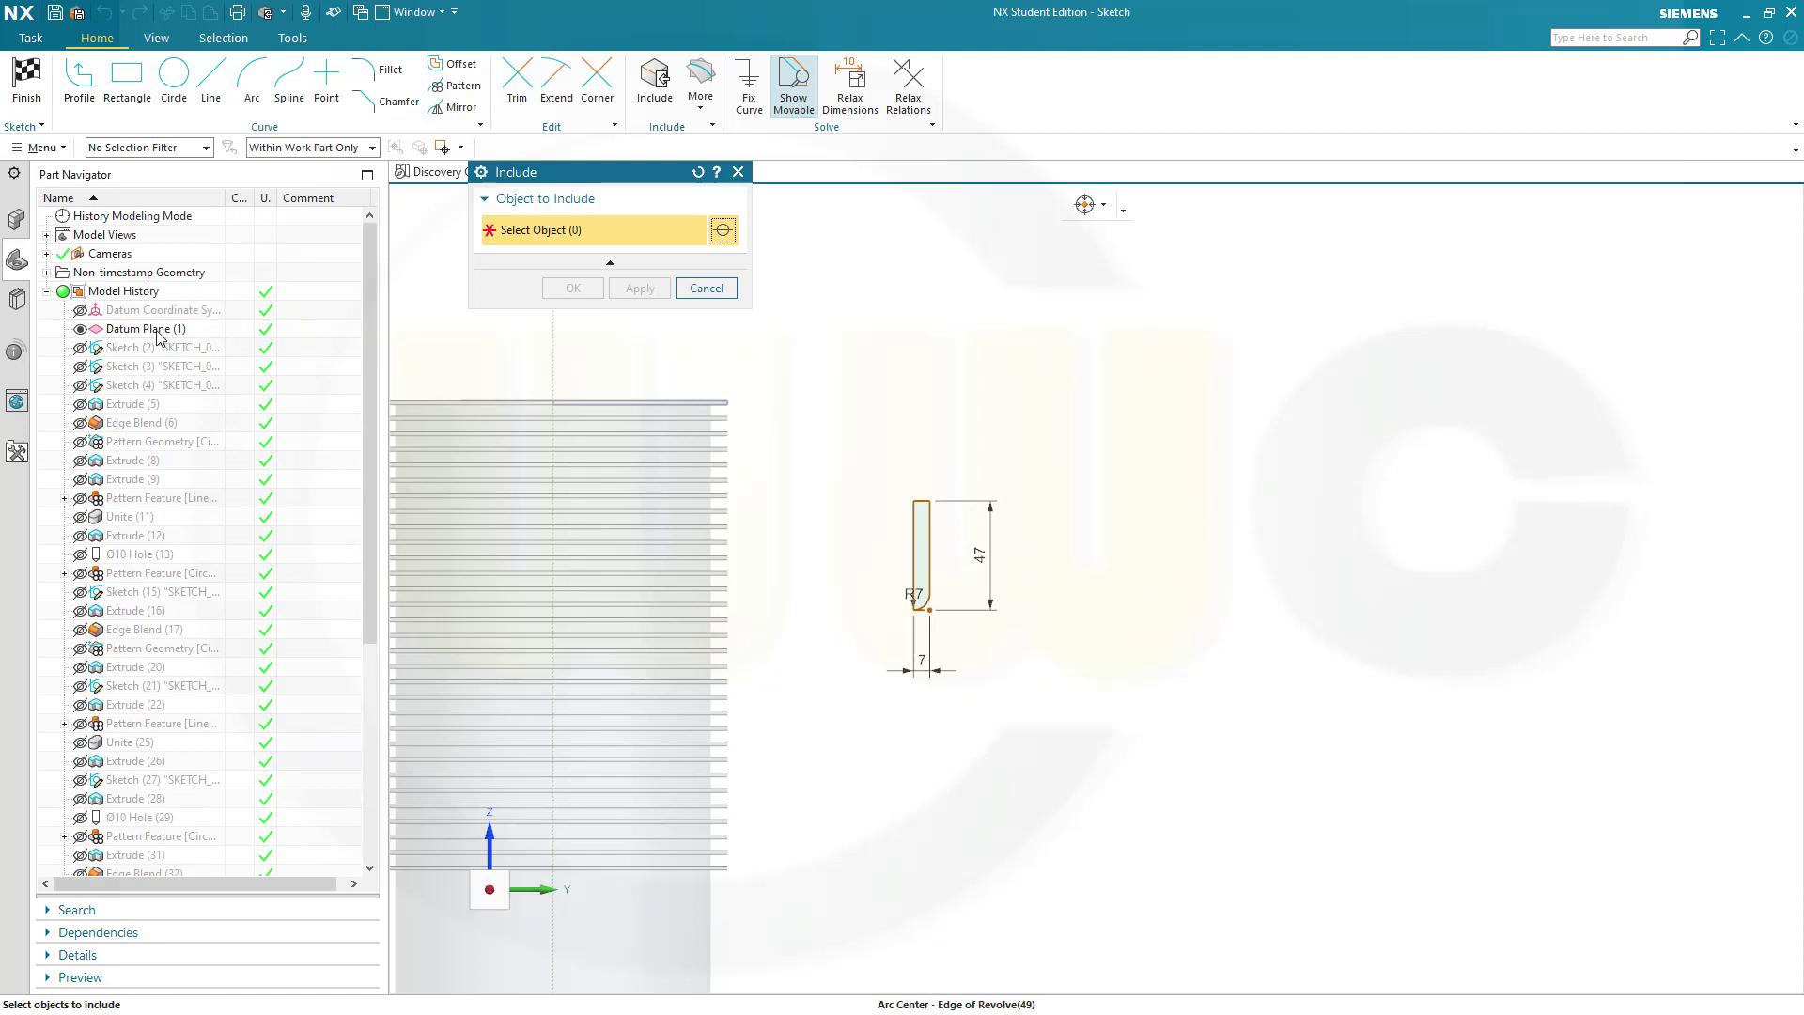
{"action": "left_click", "coordinate": [160, 328]}
{"action": "left_click", "coordinate": [575, 288]}
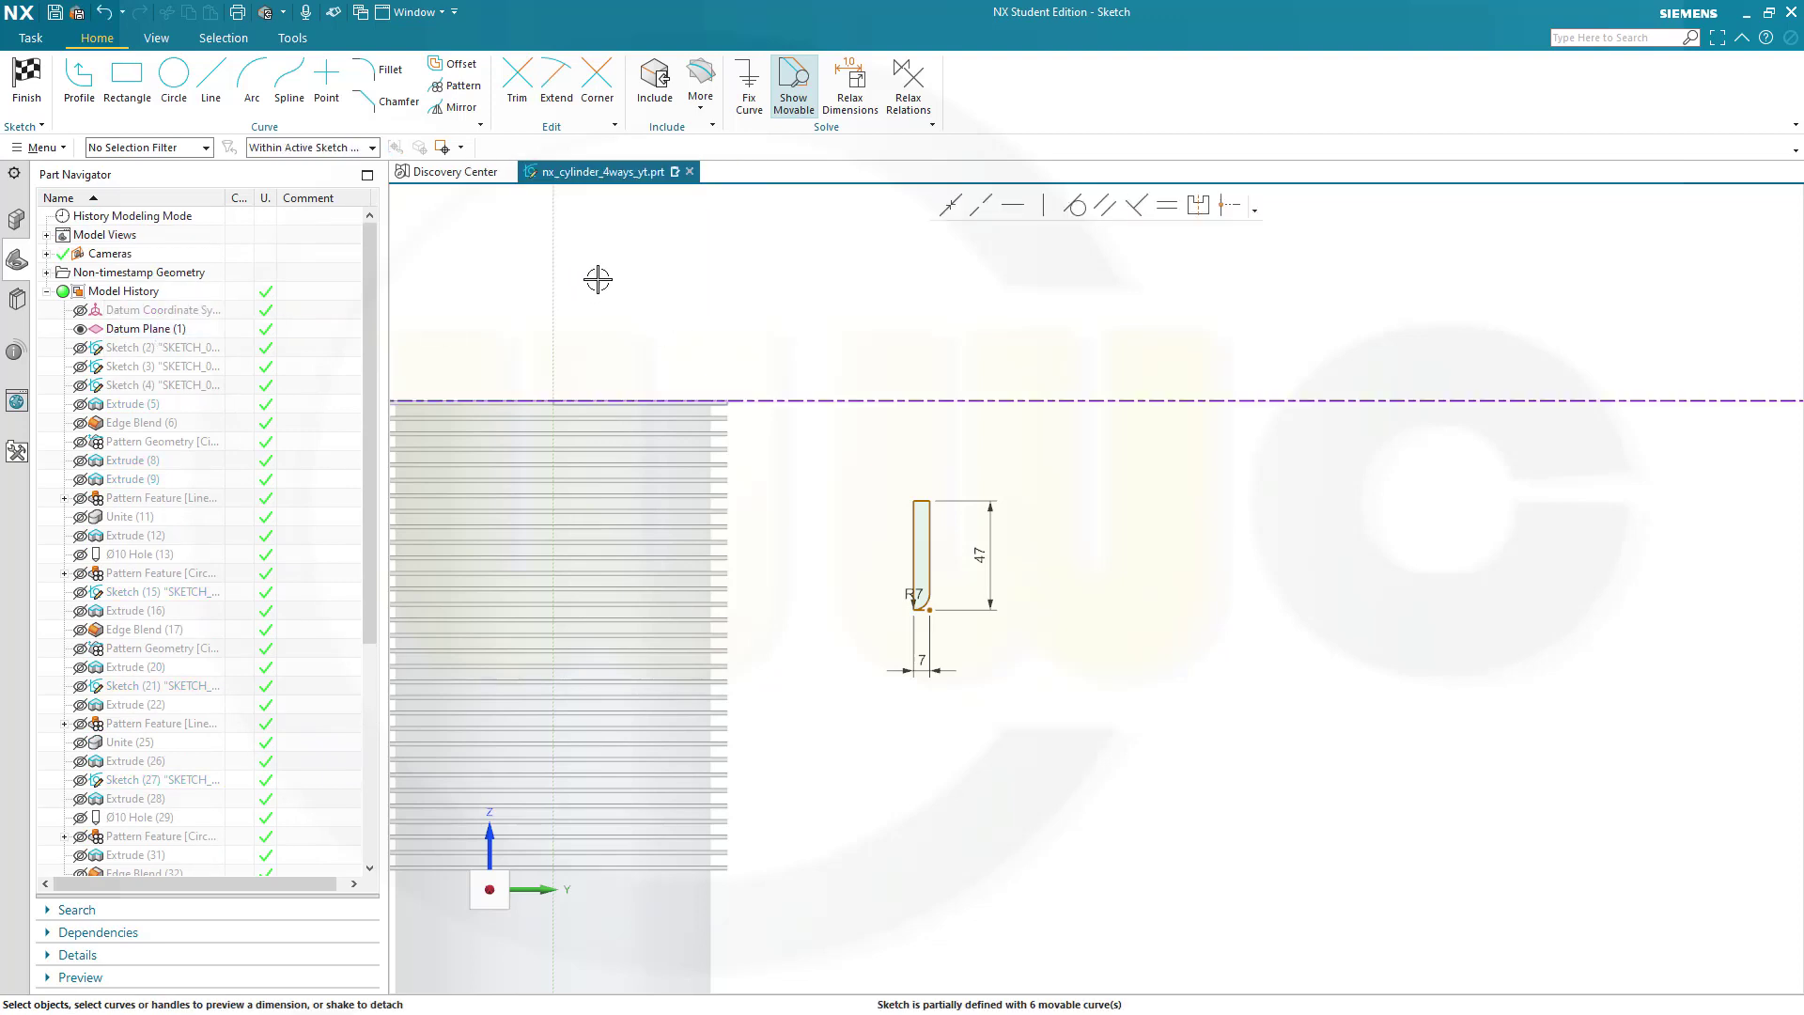
Make the rectangle's upper edge collinear with the included datum plane line.
{"action": "left_click", "coordinate": [886, 400]}
{"action": "scroll", "coordinate": [907, 481], "scroll_direction": "up", "scroll_amount": 4}
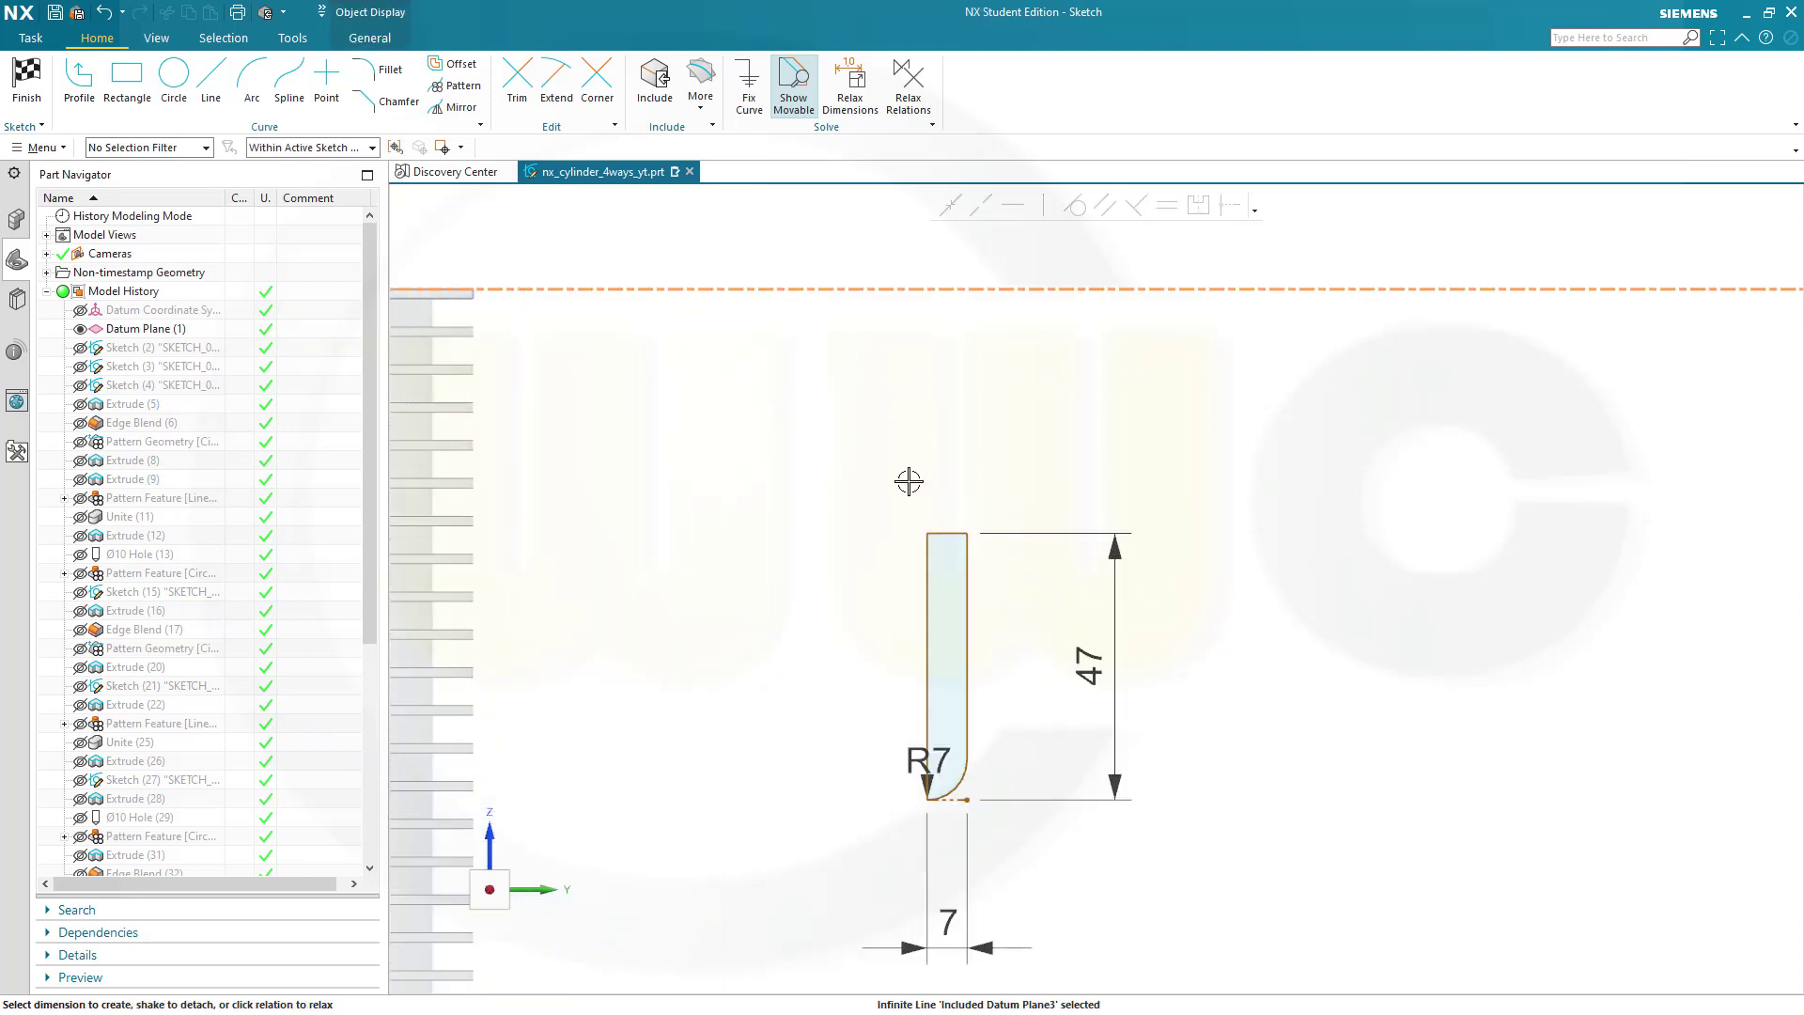
{"action": "left_click", "coordinate": [937, 533]}
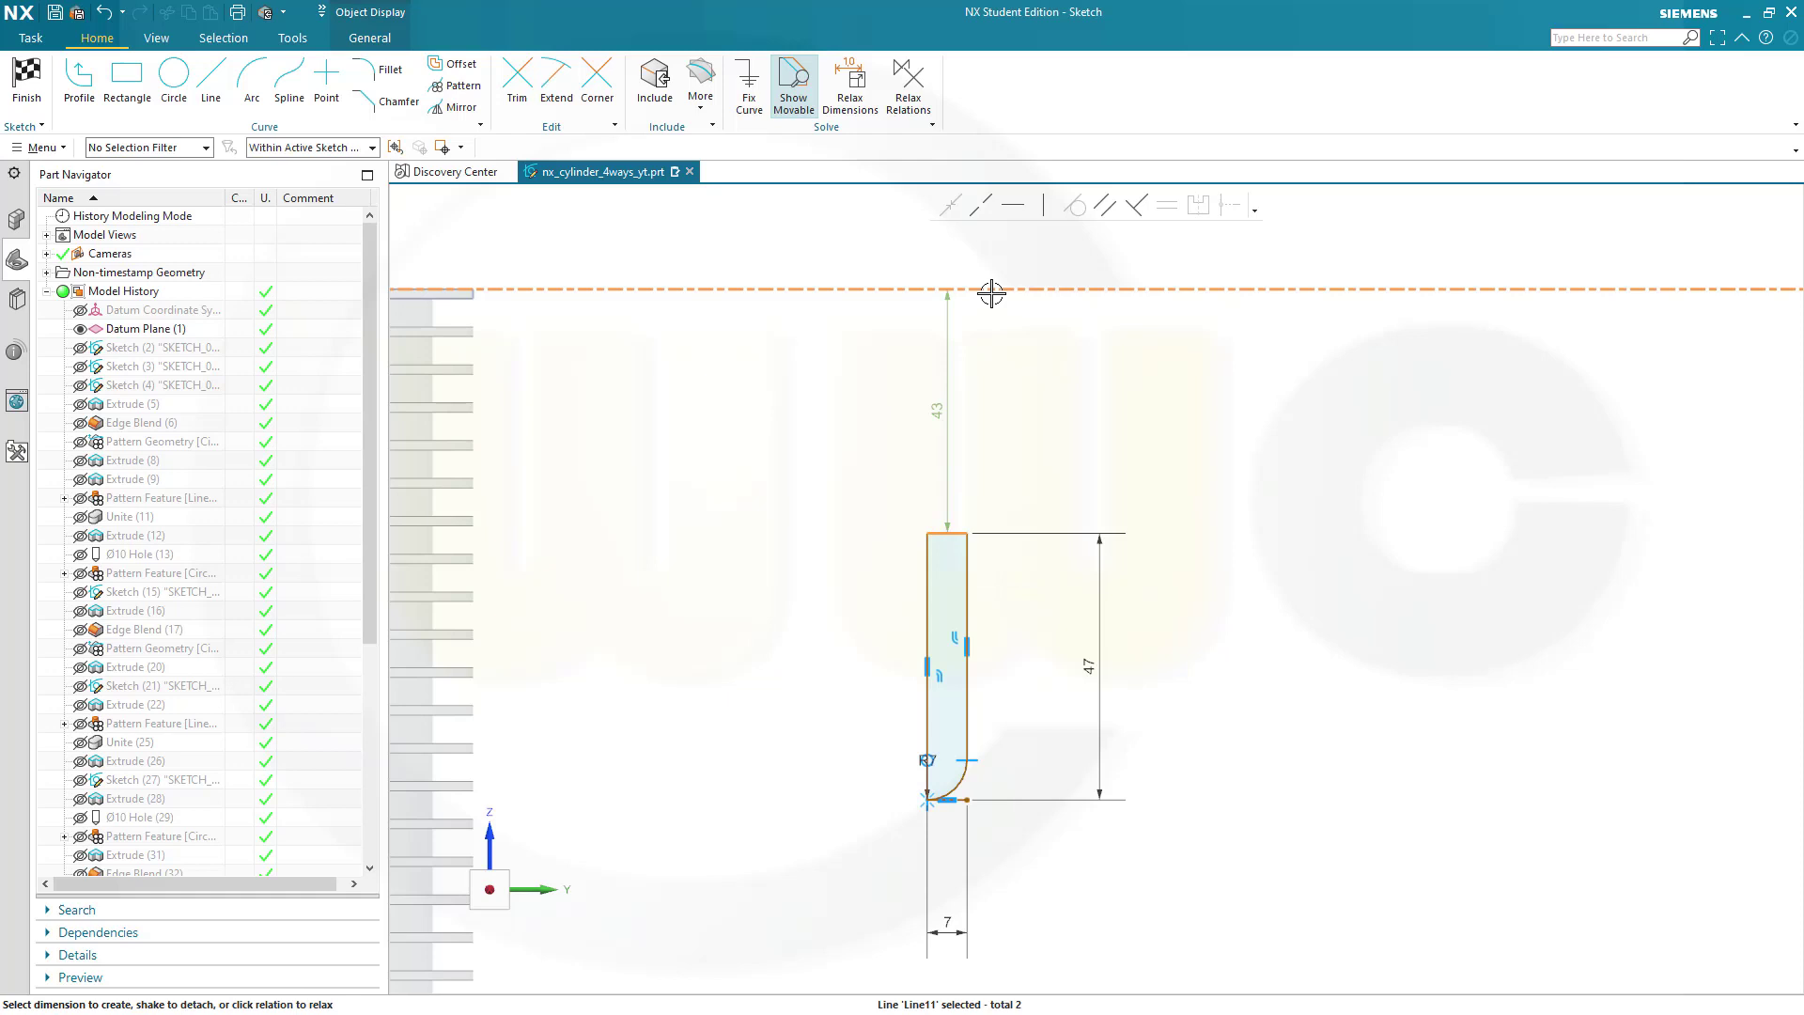
{"action": "left_click", "coordinate": [980, 205]}
Dimension the distance from the sketch's vertical axis to the rectangle's inner vertical edge as 75 mm.
{"action": "scroll", "coordinate": [713, 540], "scroll_direction": "down", "scroll_amount": 1}
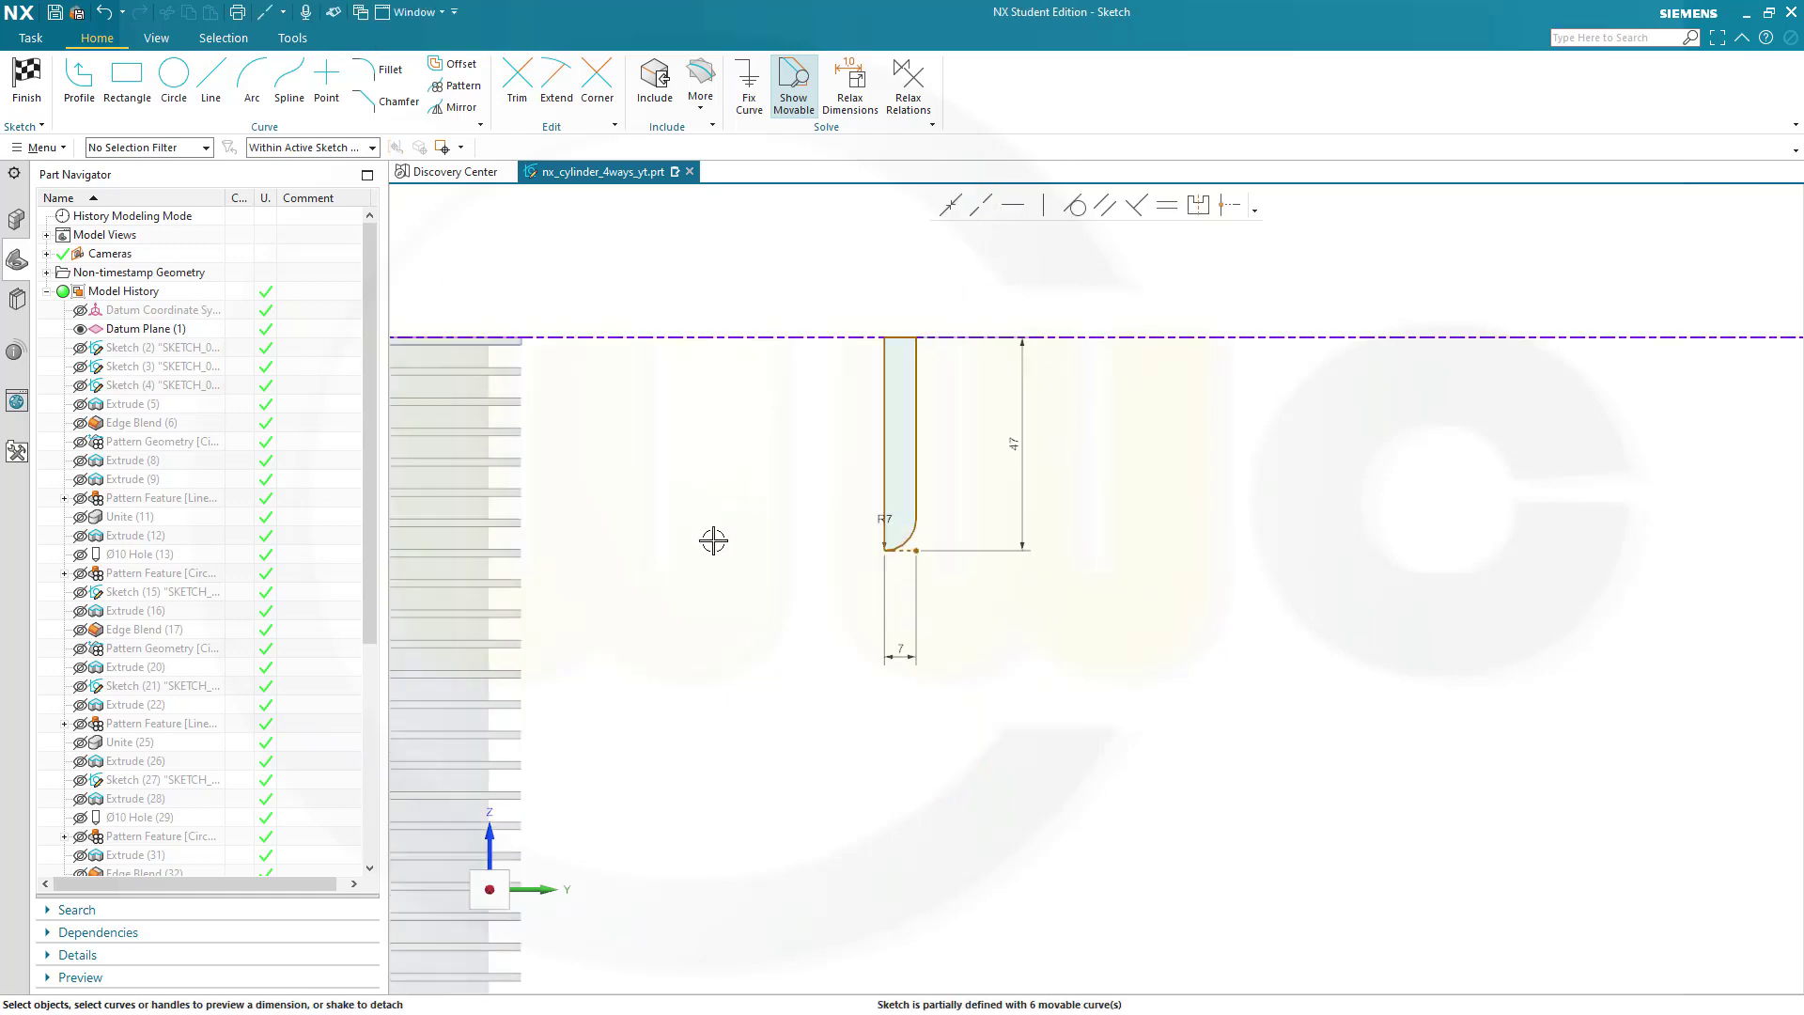
{"action": "scroll", "coordinate": [713, 540], "scroll_direction": "down", "scroll_amount": 2}
{"action": "scroll", "coordinate": [682, 681], "scroll_direction": "down", "scroll_amount": 3}
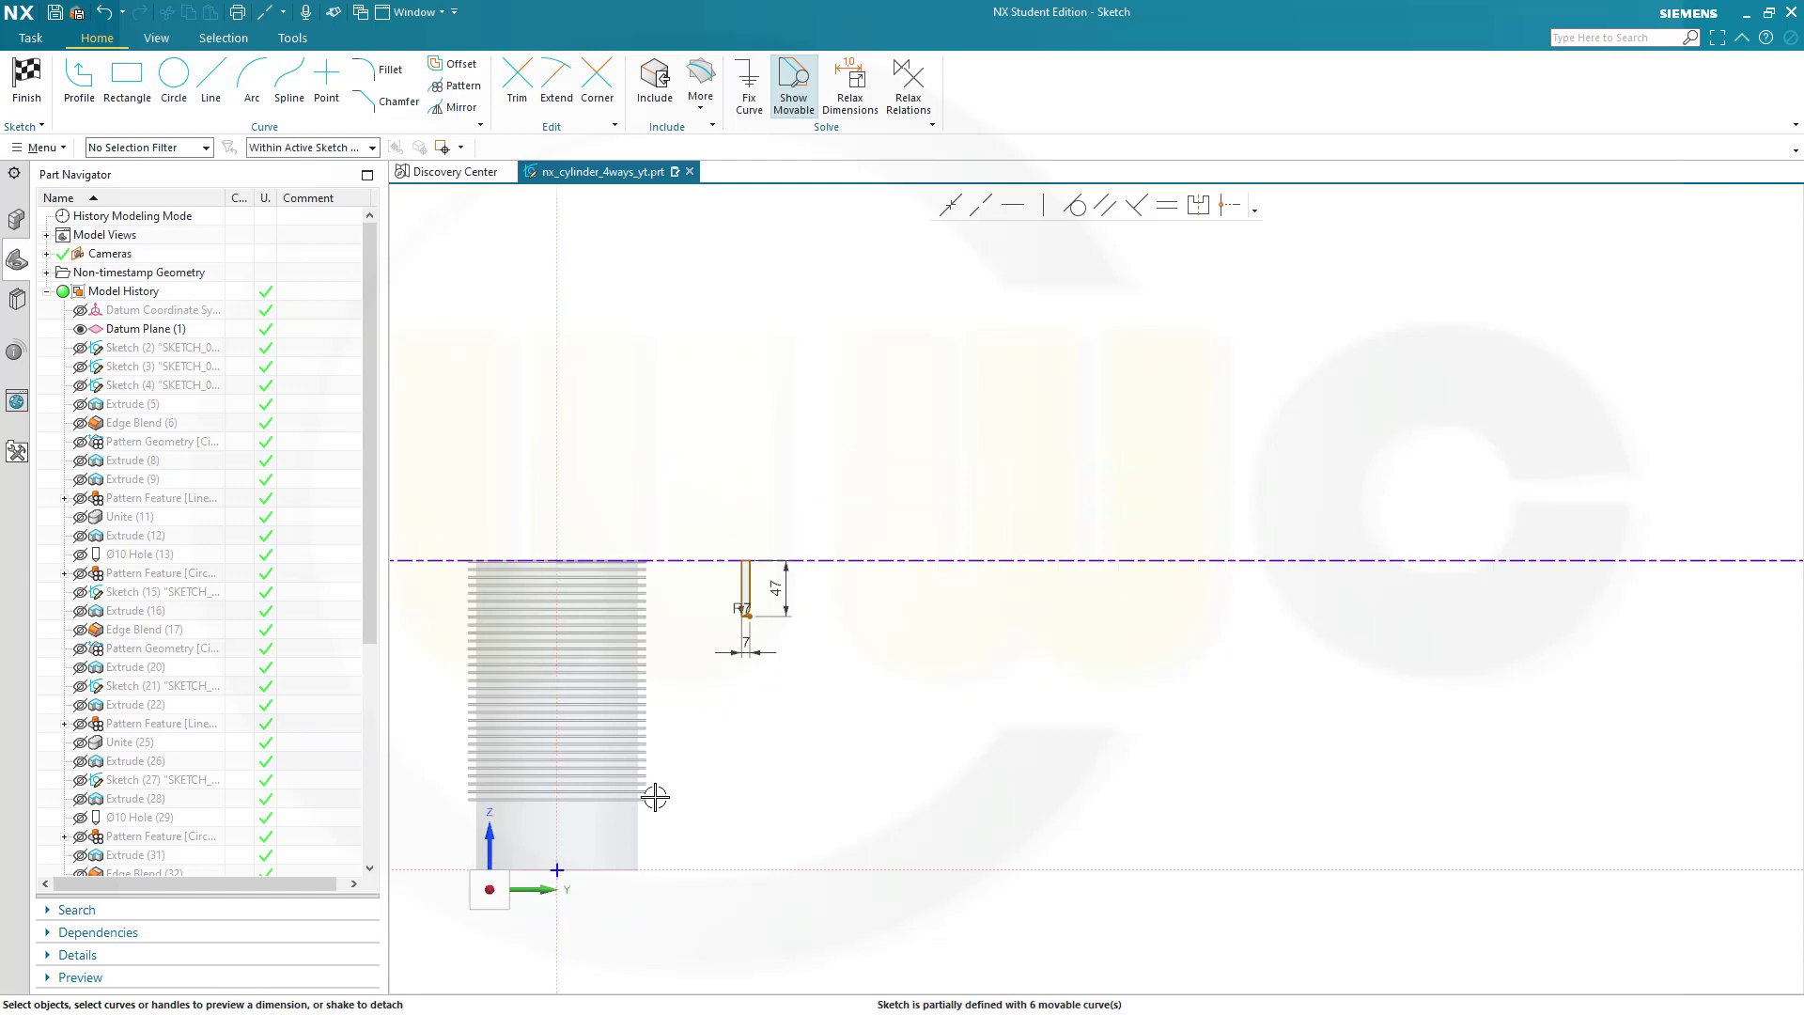
{"action": "left_click", "coordinate": [560, 505]}
{"action": "scroll", "coordinate": [717, 567], "scroll_direction": "up", "scroll_amount": 5}
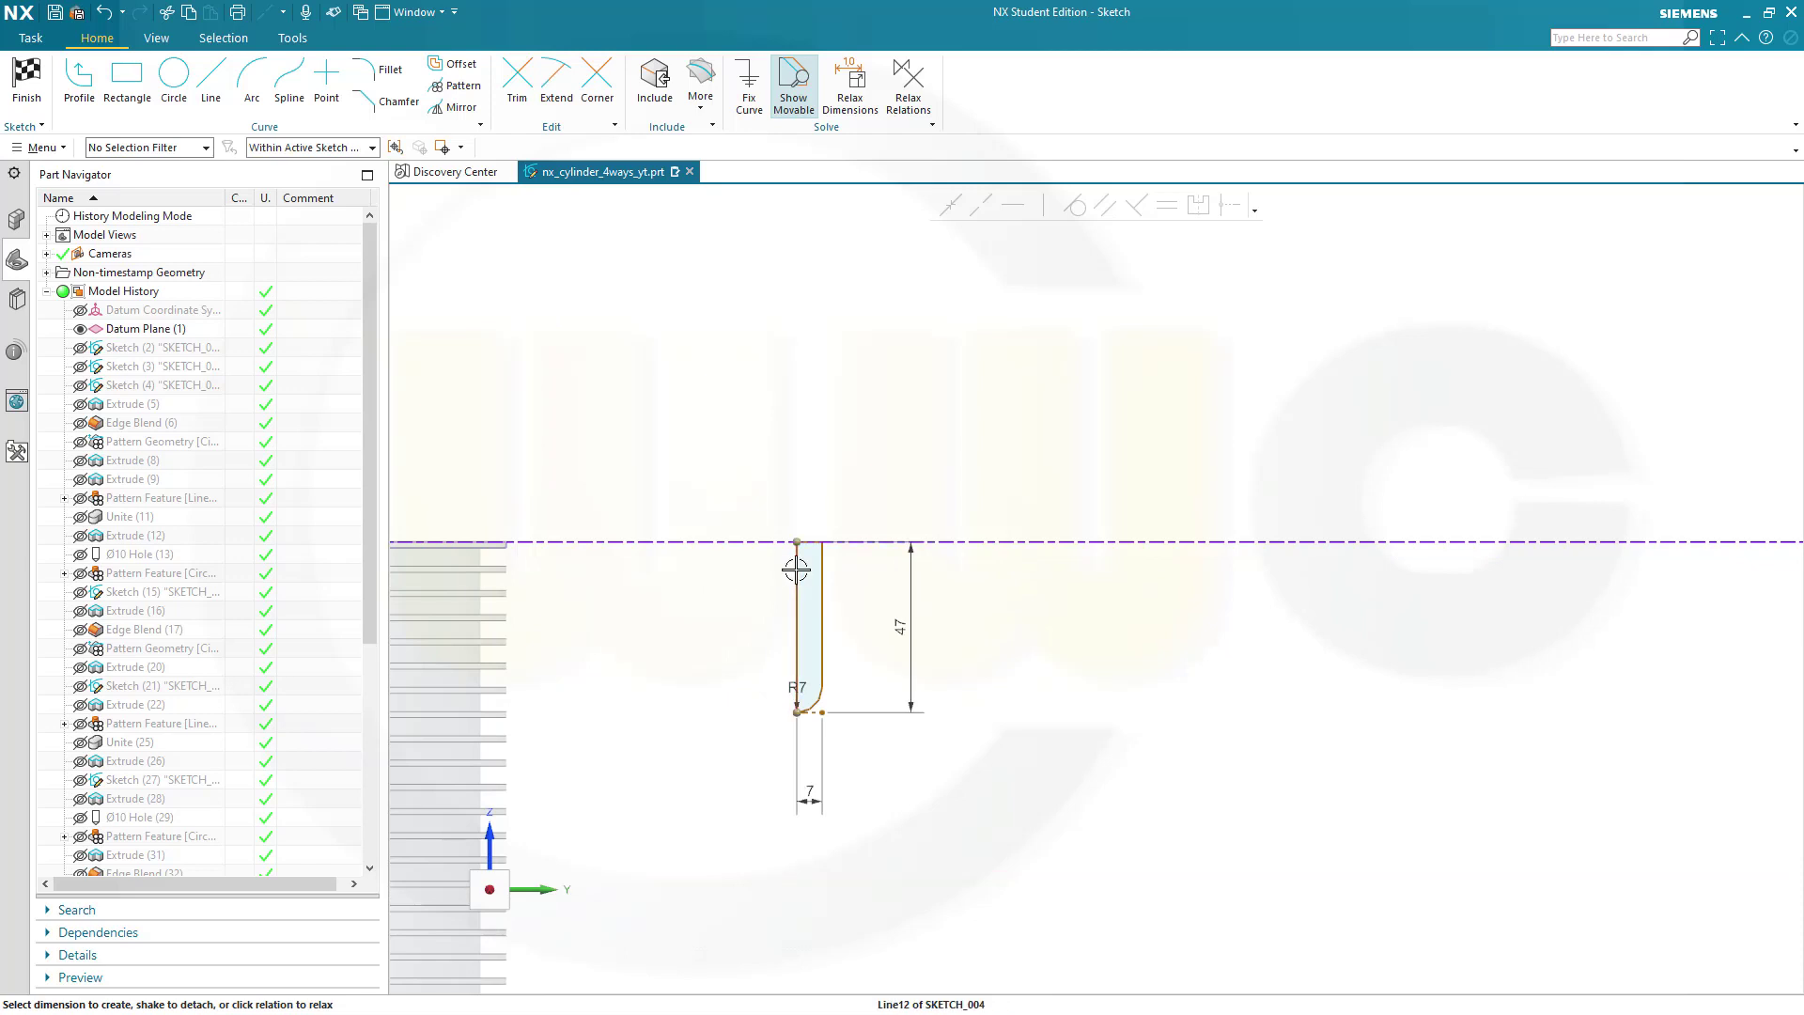
{"action": "left_click", "coordinate": [797, 569]}
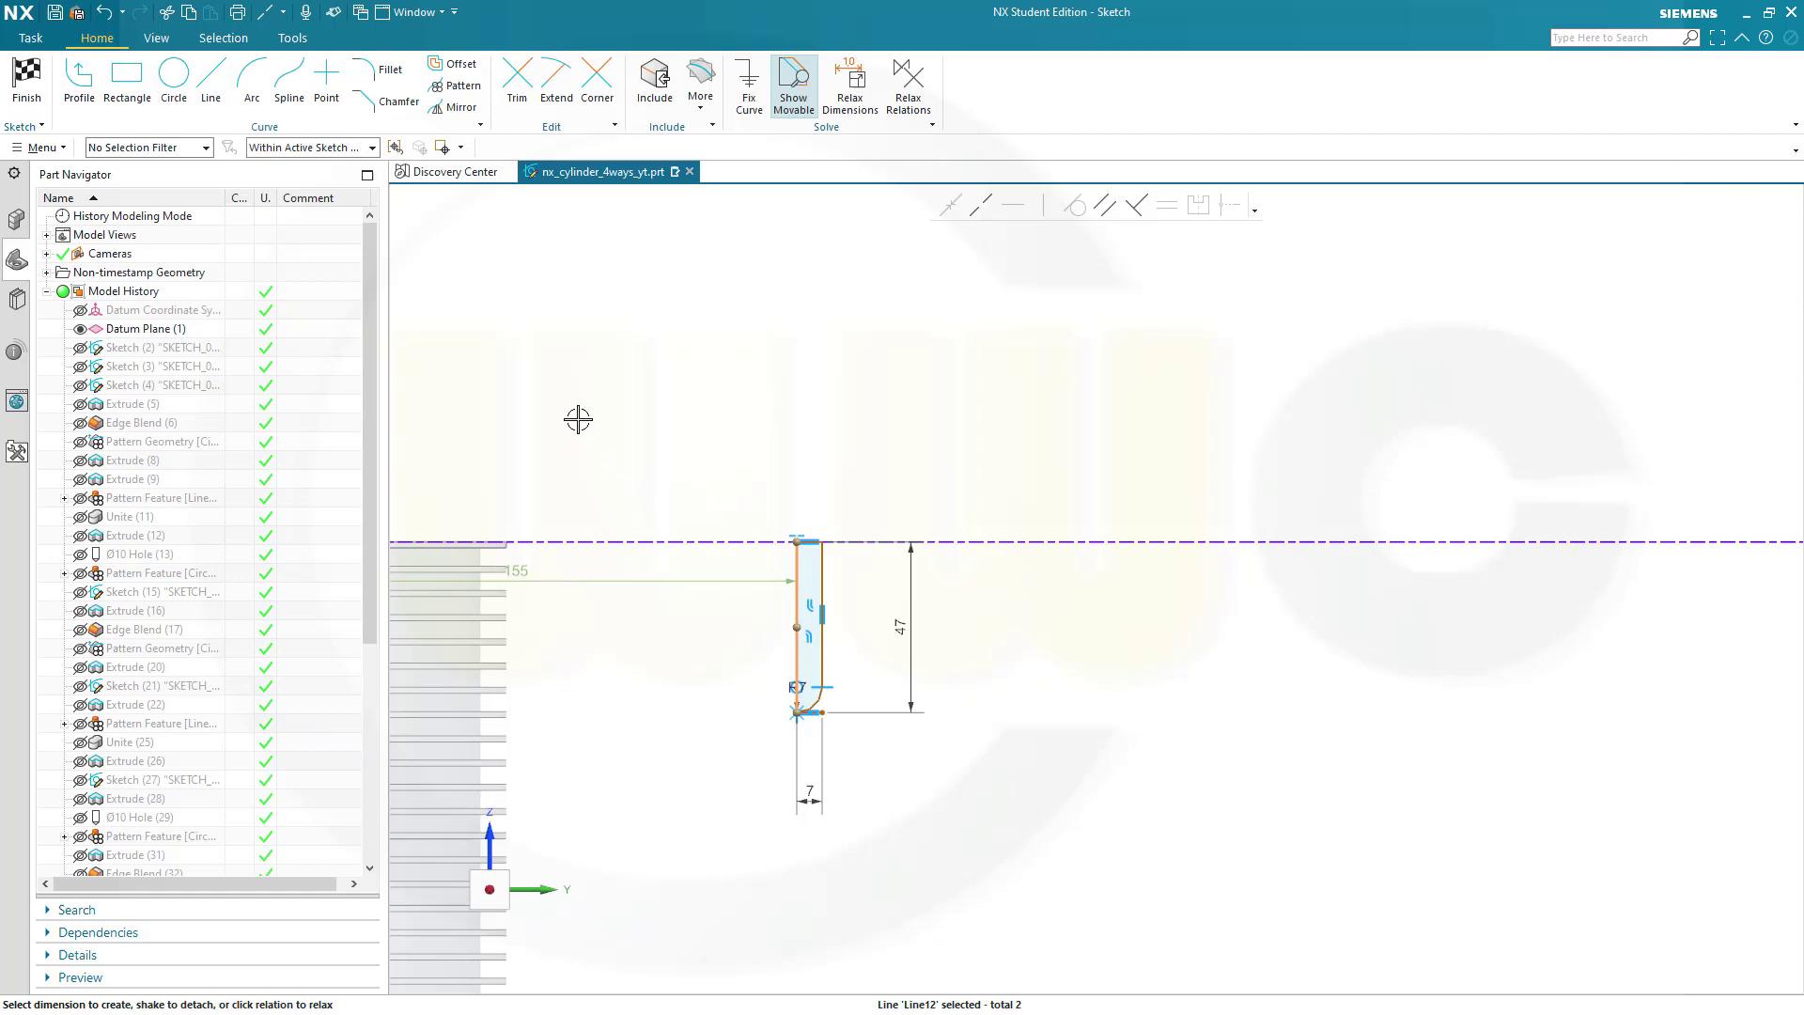
{"action": "left_click", "coordinate": [525, 572]}
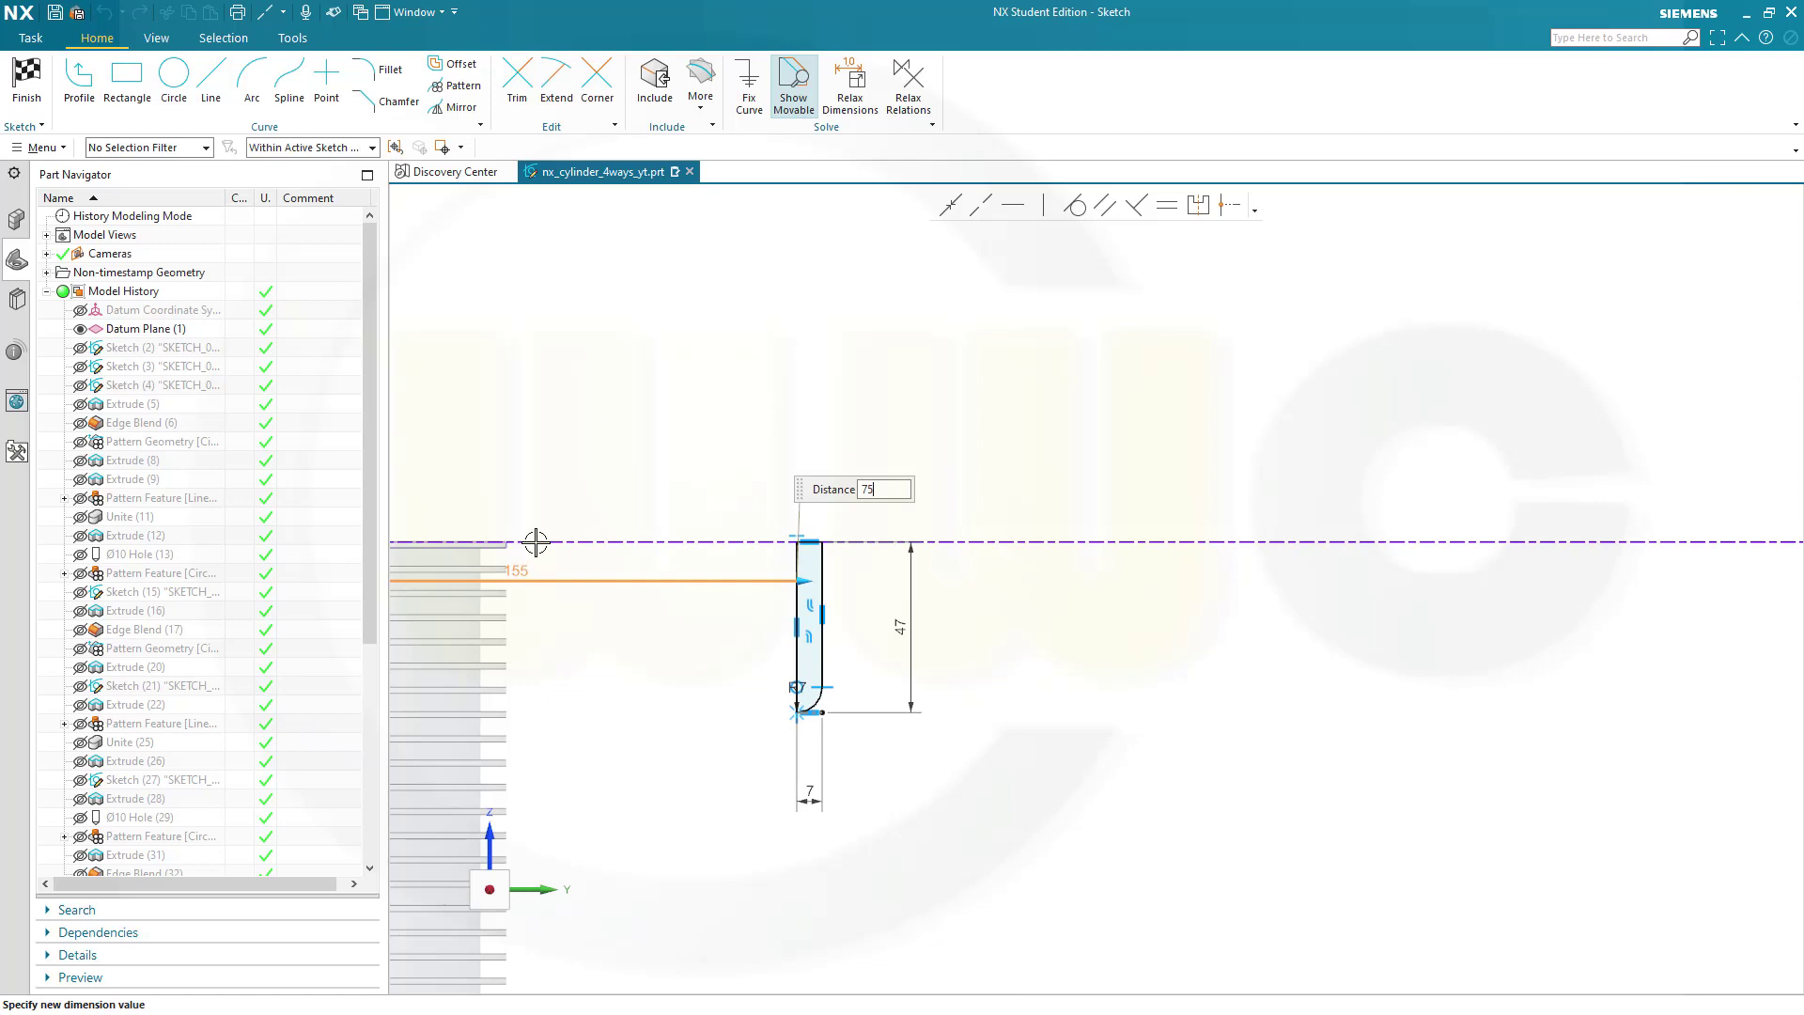
{"action": "type", "text": "75"}
{"action": "key", "text": "Return"}
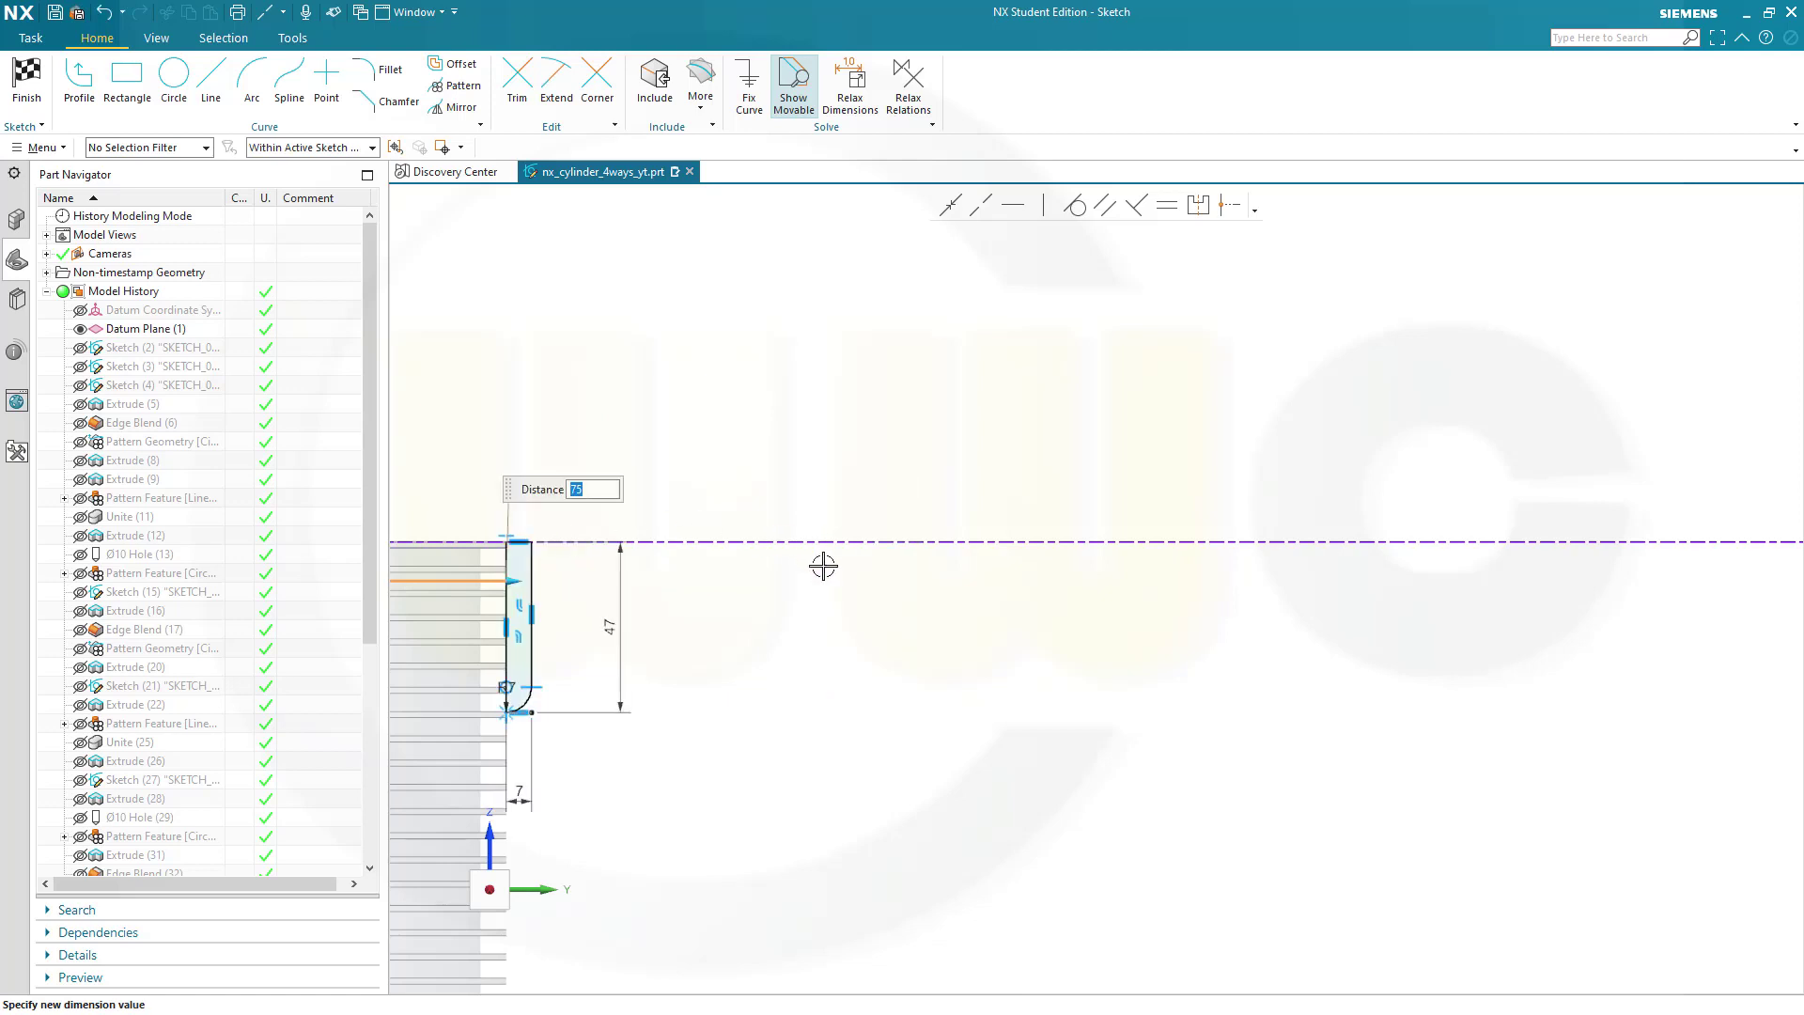
{"action": "key", "text": "Escape"}
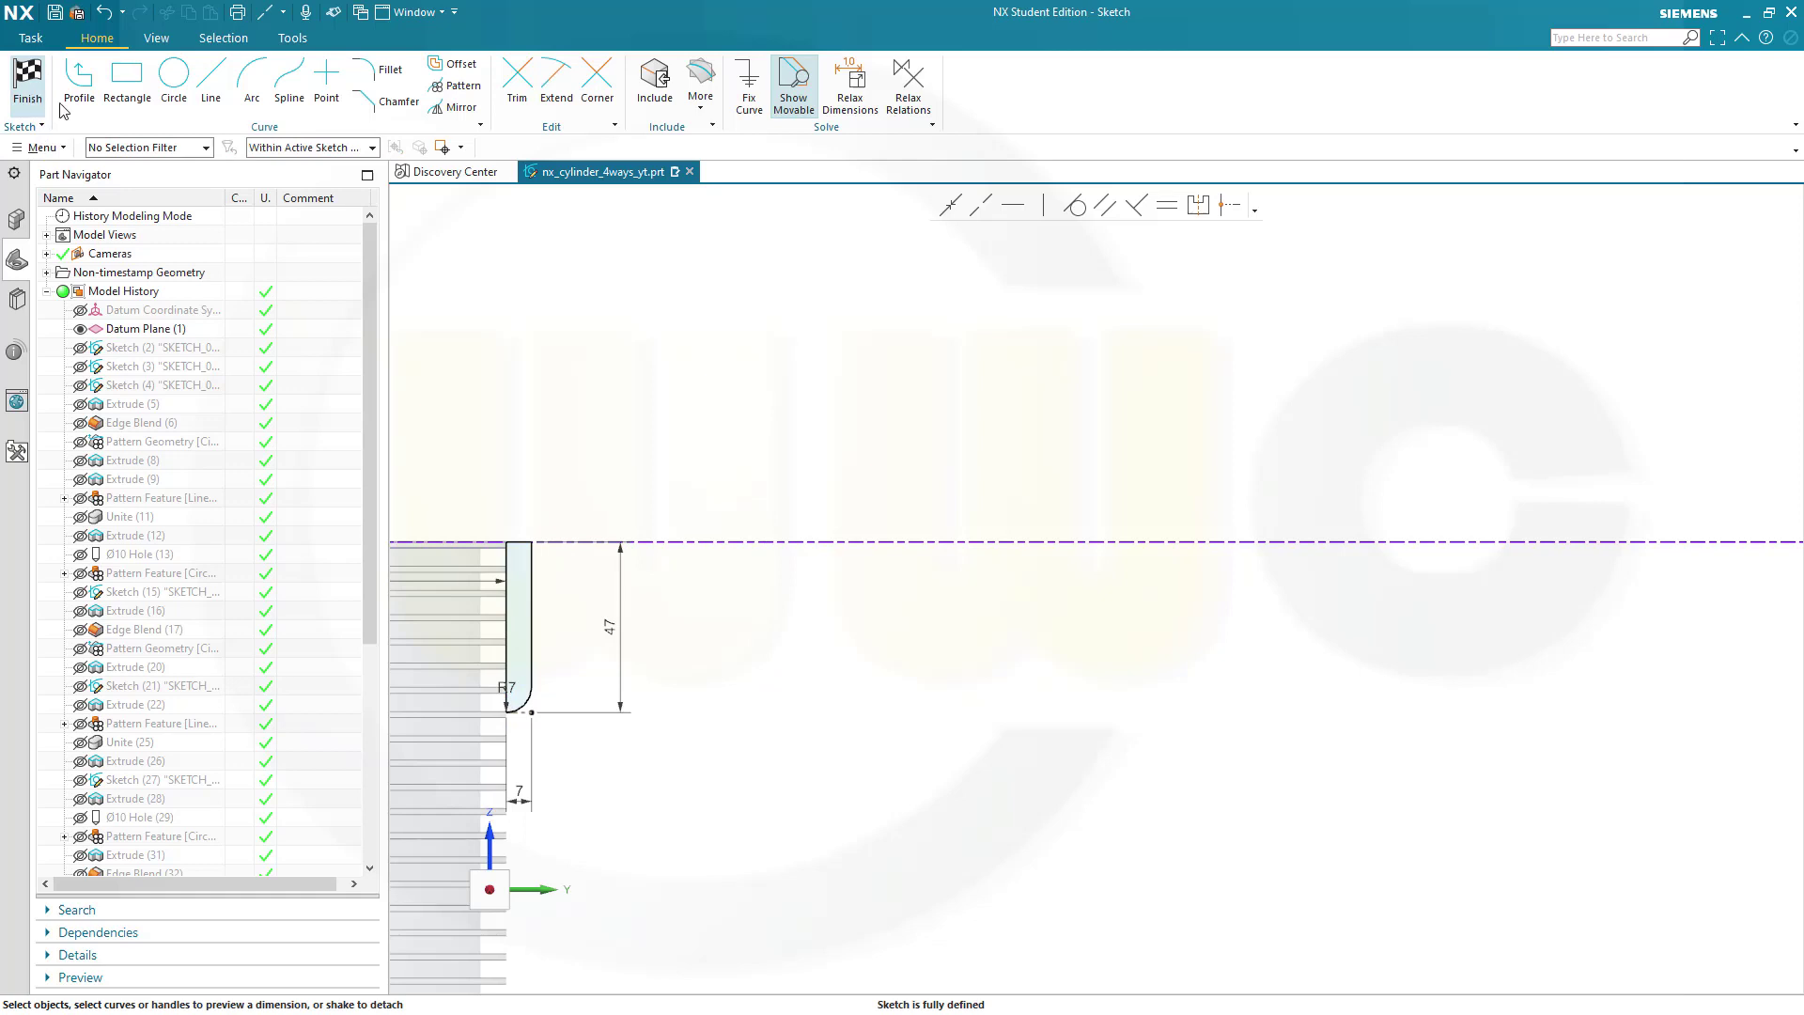
Set the distance from the vertical axis to the profile's inner edge to 74.999 mm and finish the sketch.
{"action": "scroll", "coordinate": [749, 635], "scroll_direction": "down", "scroll_amount": 1}
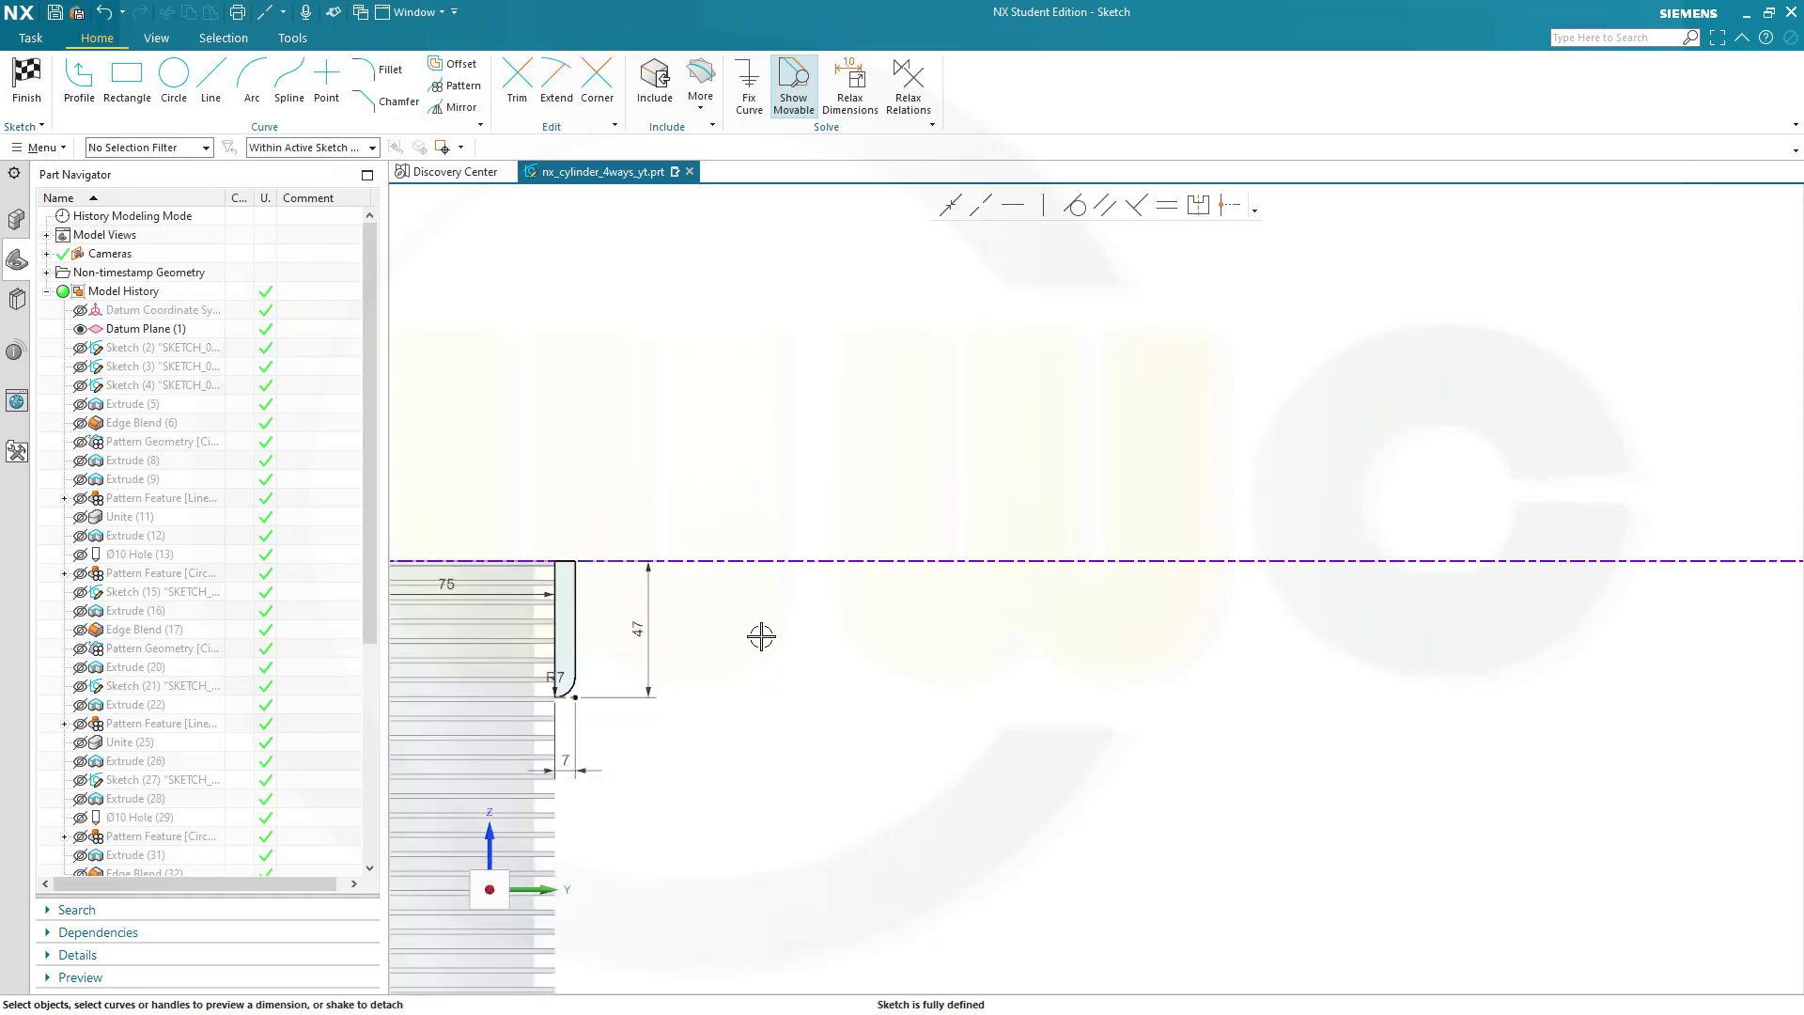
{"action": "scroll", "coordinate": [761, 632], "scroll_direction": "down", "scroll_amount": 2}
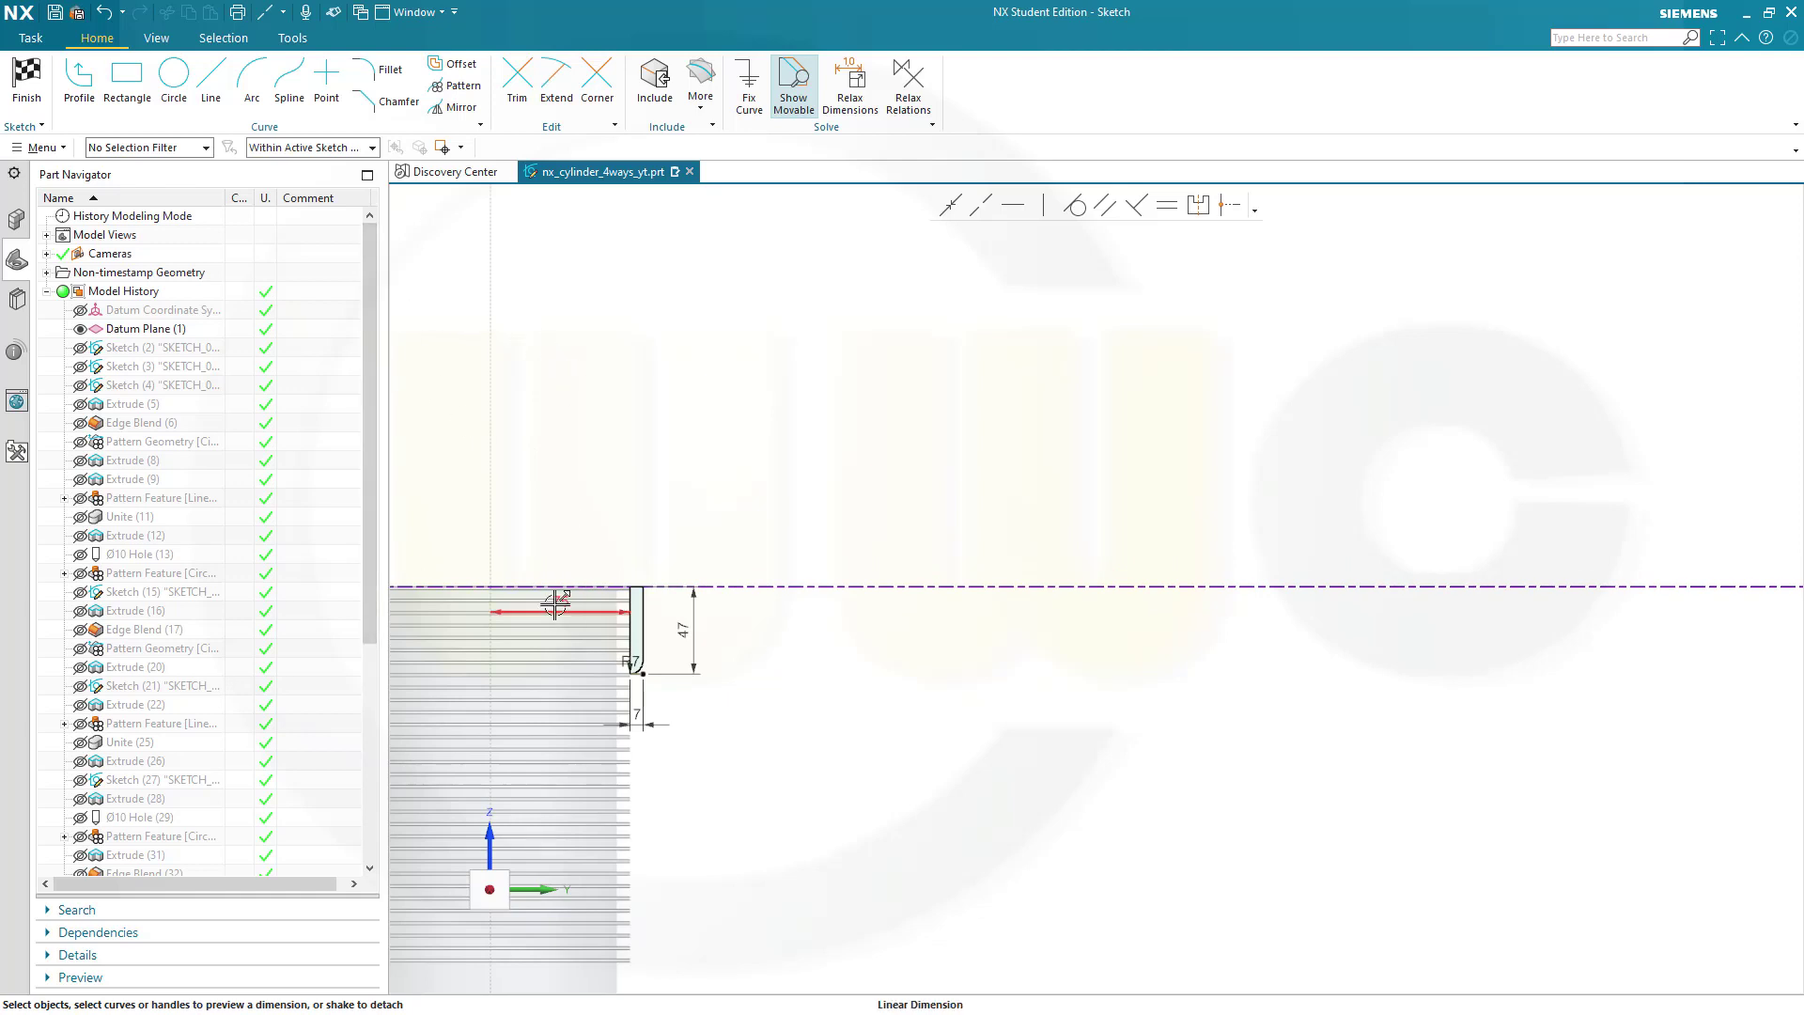
{"action": "scroll", "coordinate": [543, 620], "scroll_direction": "up", "scroll_amount": 5}
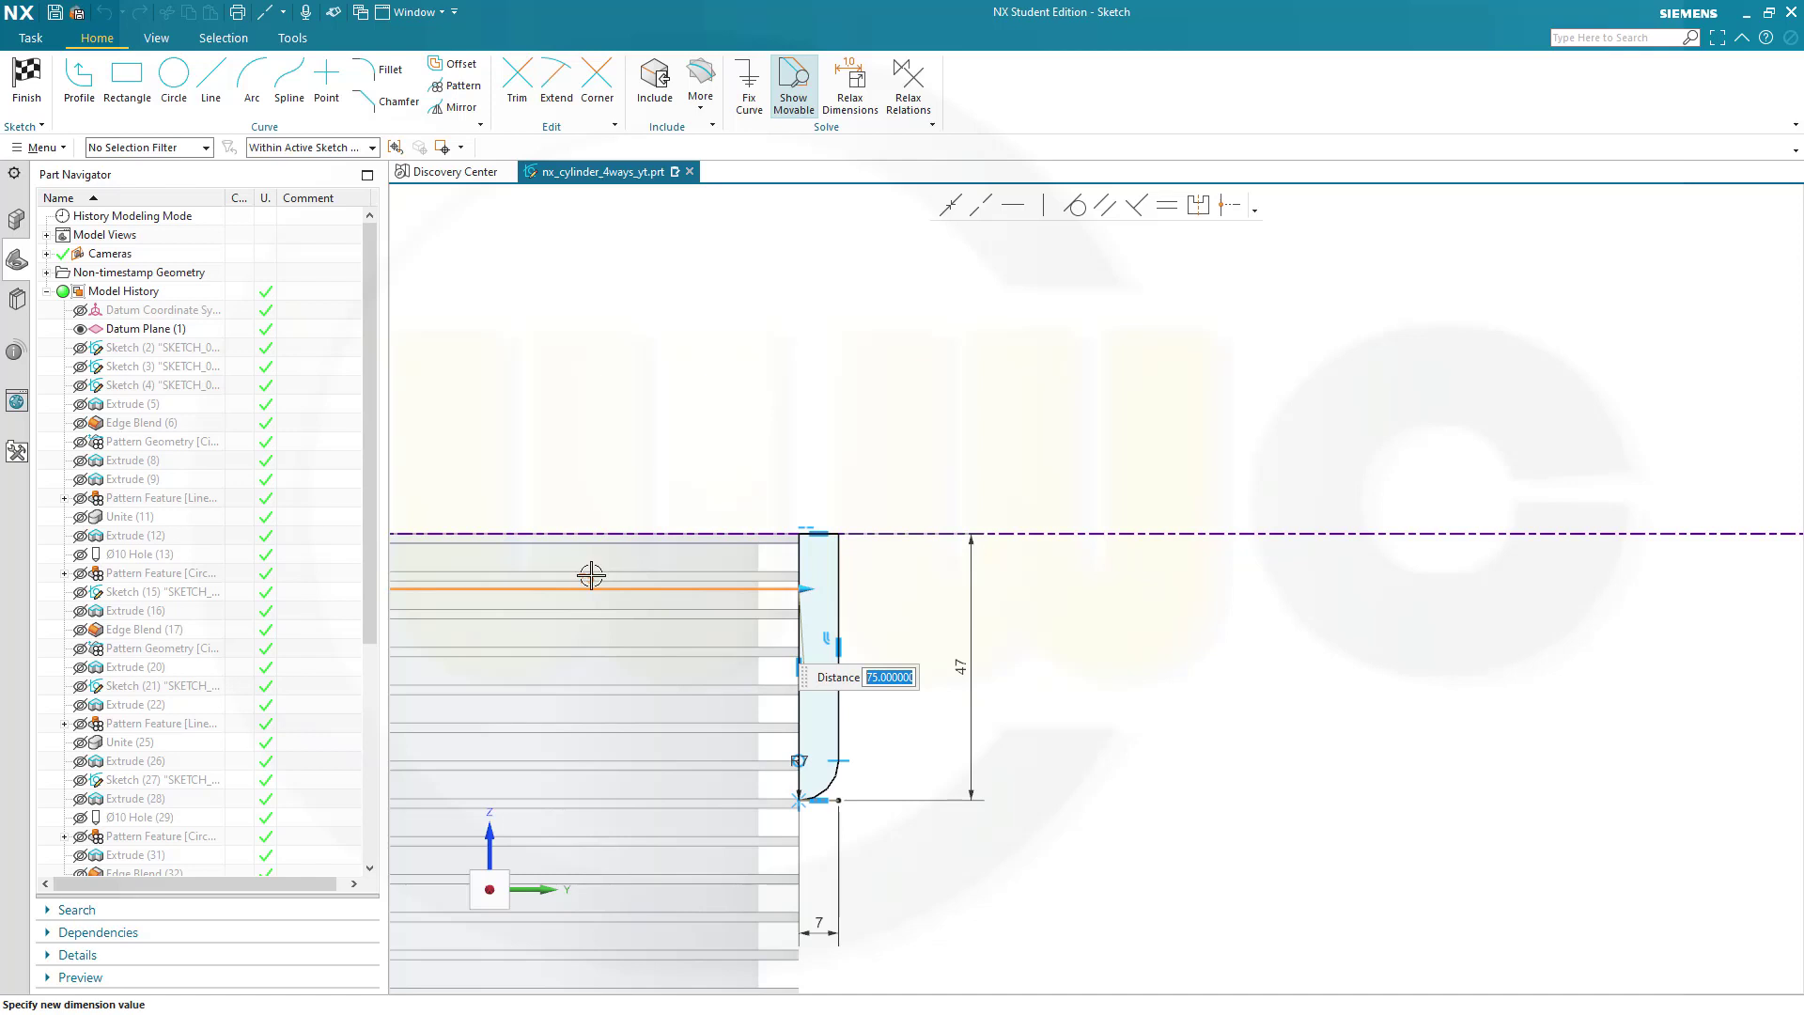
{"action": "type", "text": "74.999"}
{"action": "left_click", "coordinate": [26, 80]}
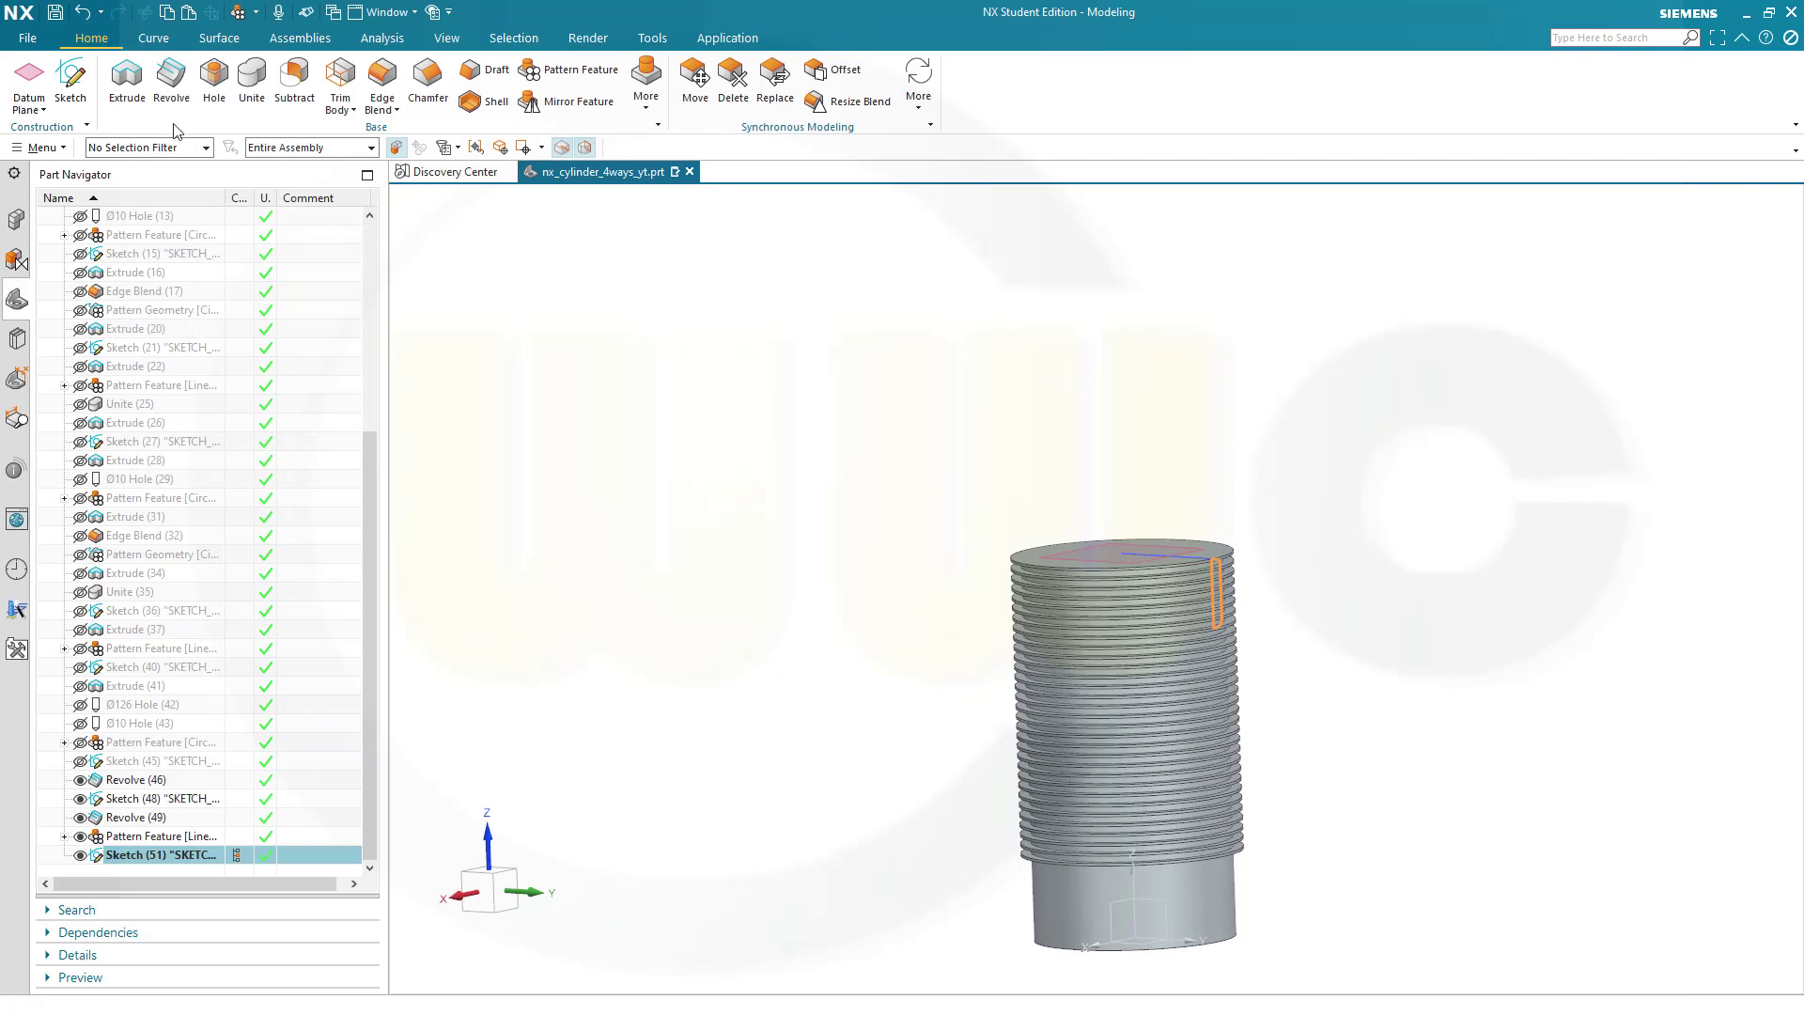
Revolve the rounded rectangle profile 360° about its inner vertical line and unite it with the finned cylinder.
{"action": "left_click", "coordinate": [171, 85]}
{"action": "scroll", "coordinate": [1381, 582], "scroll_direction": "up", "scroll_amount": 3}
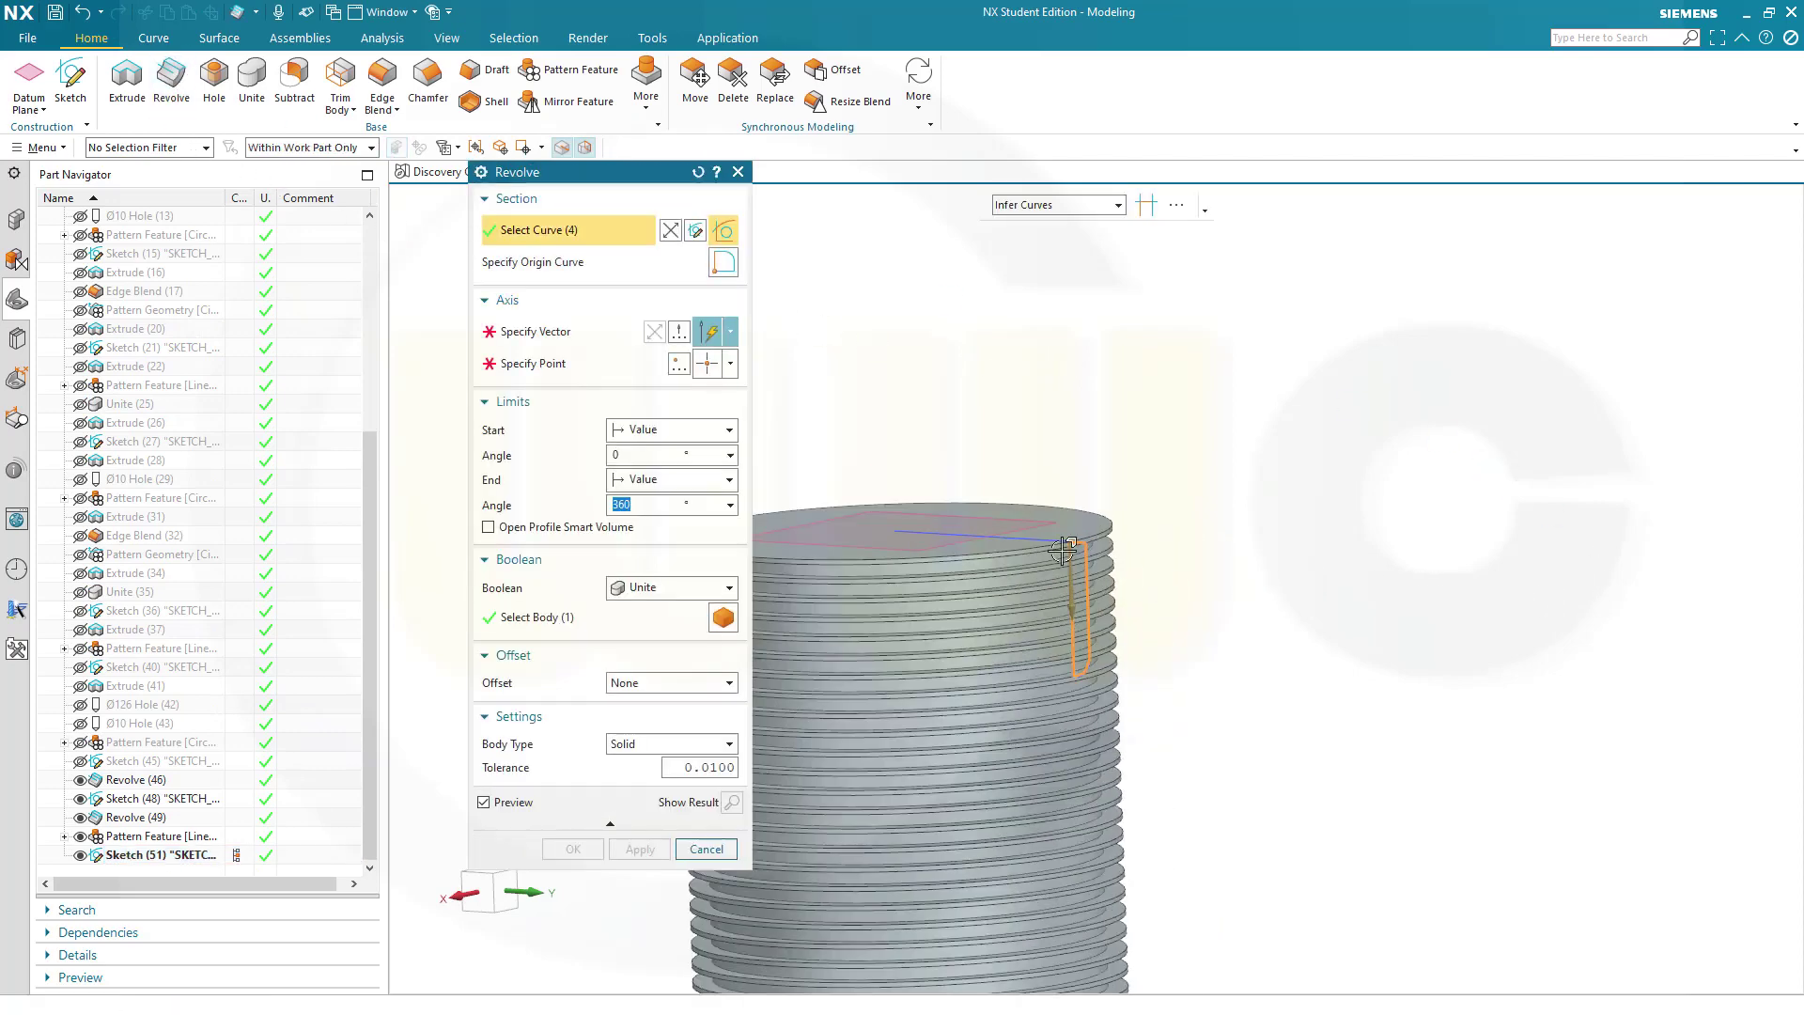
{"action": "scroll", "coordinate": [977, 535], "scroll_direction": "up", "scroll_amount": 1}
{"action": "left_click", "coordinate": [562, 338]}
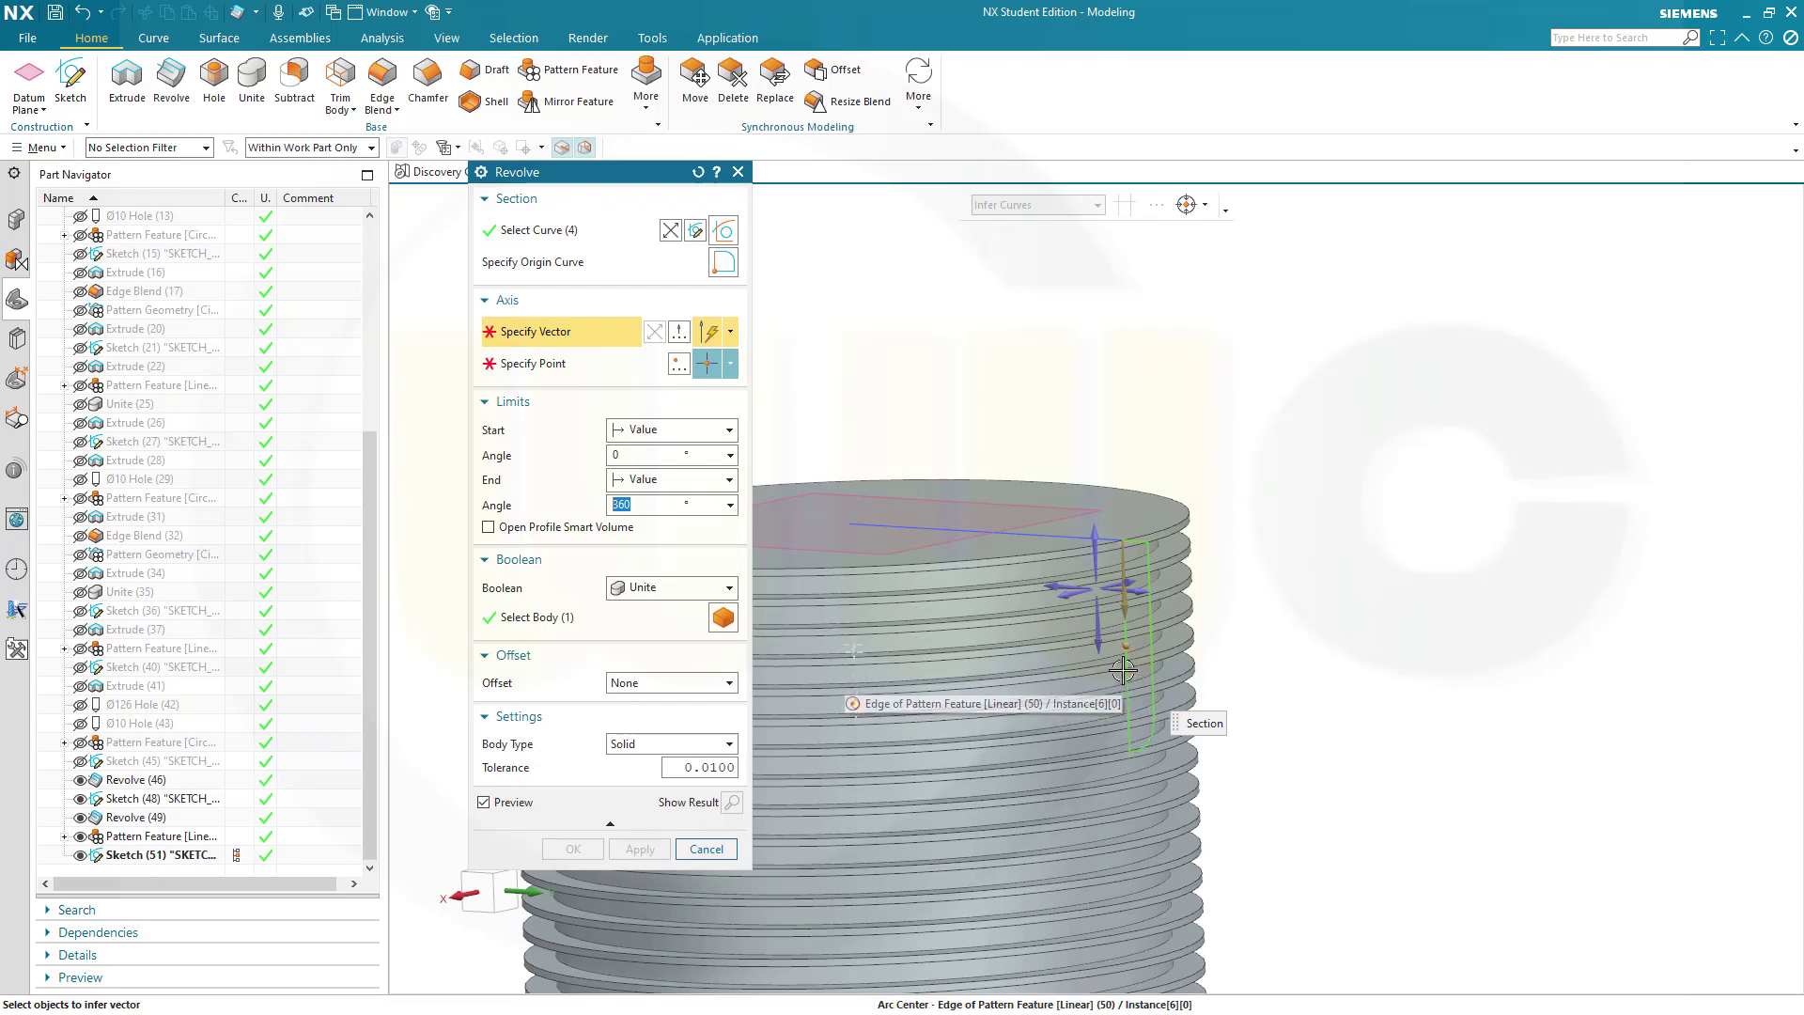
{"action": "scroll", "coordinate": [1126, 667], "scroll_direction": "up", "scroll_amount": 3}
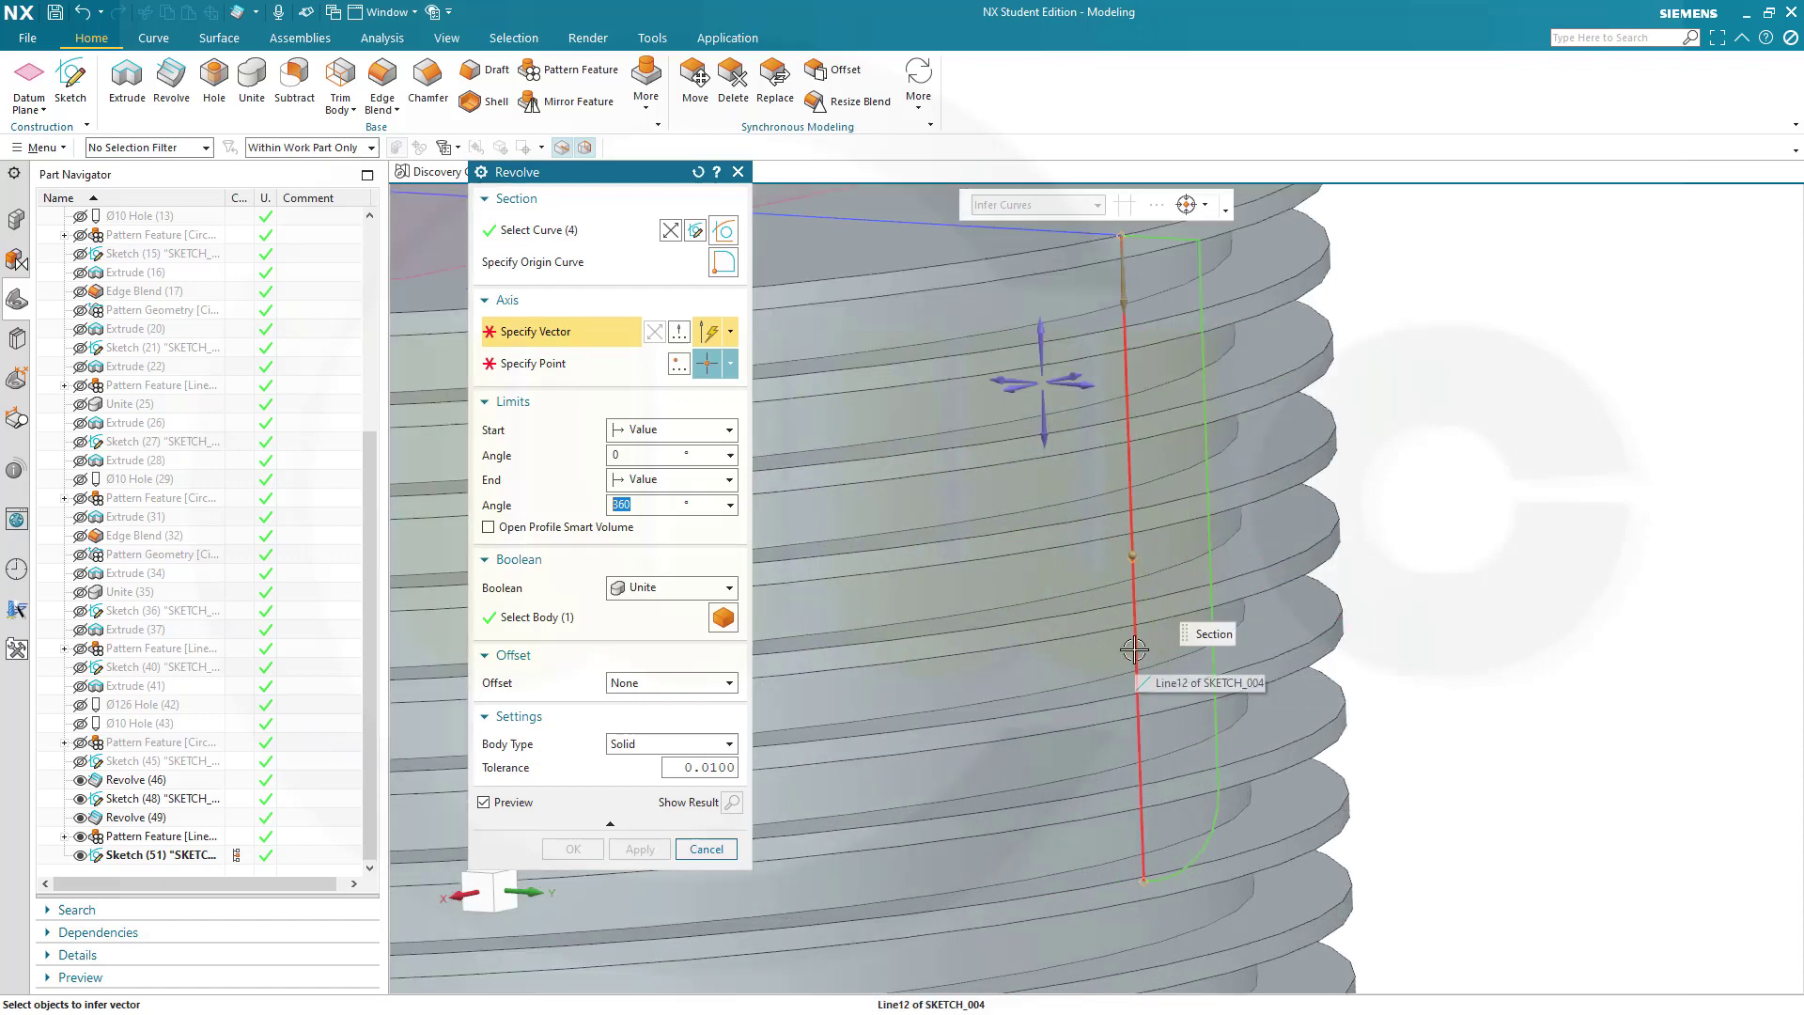
{"action": "left_click", "coordinate": [1134, 649]}
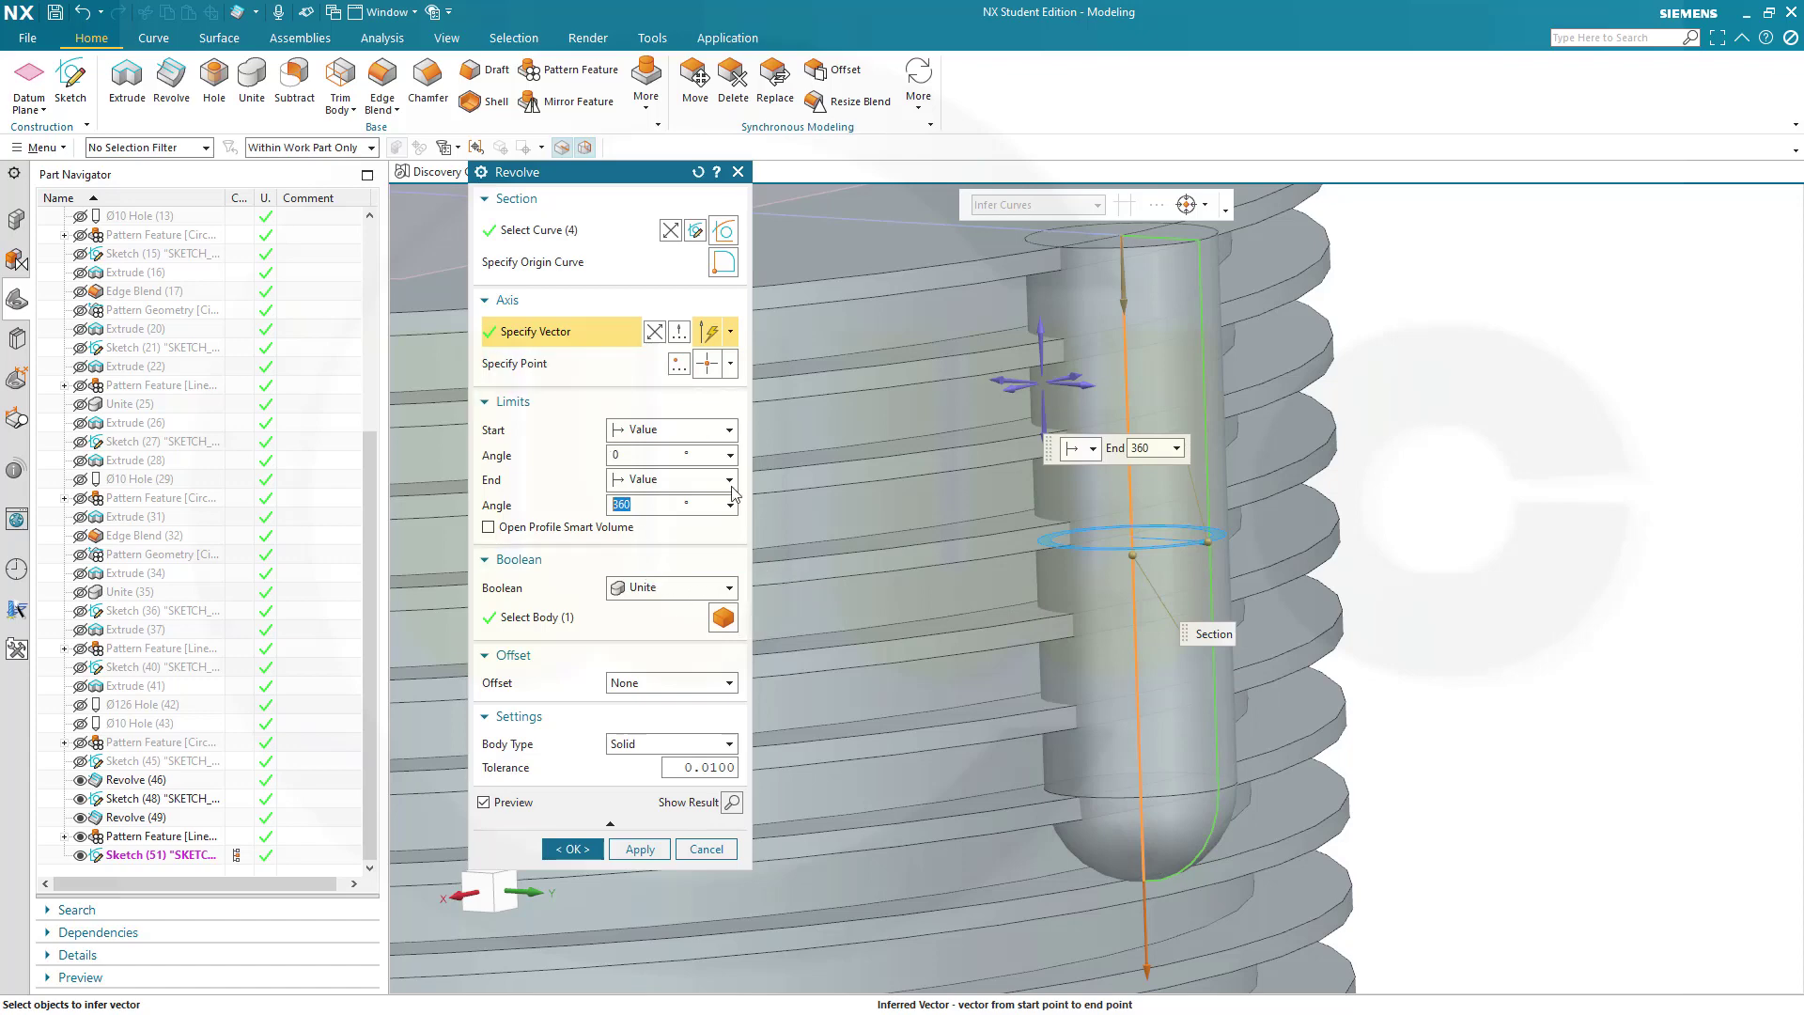
{"action": "left_click", "coordinate": [572, 848]}
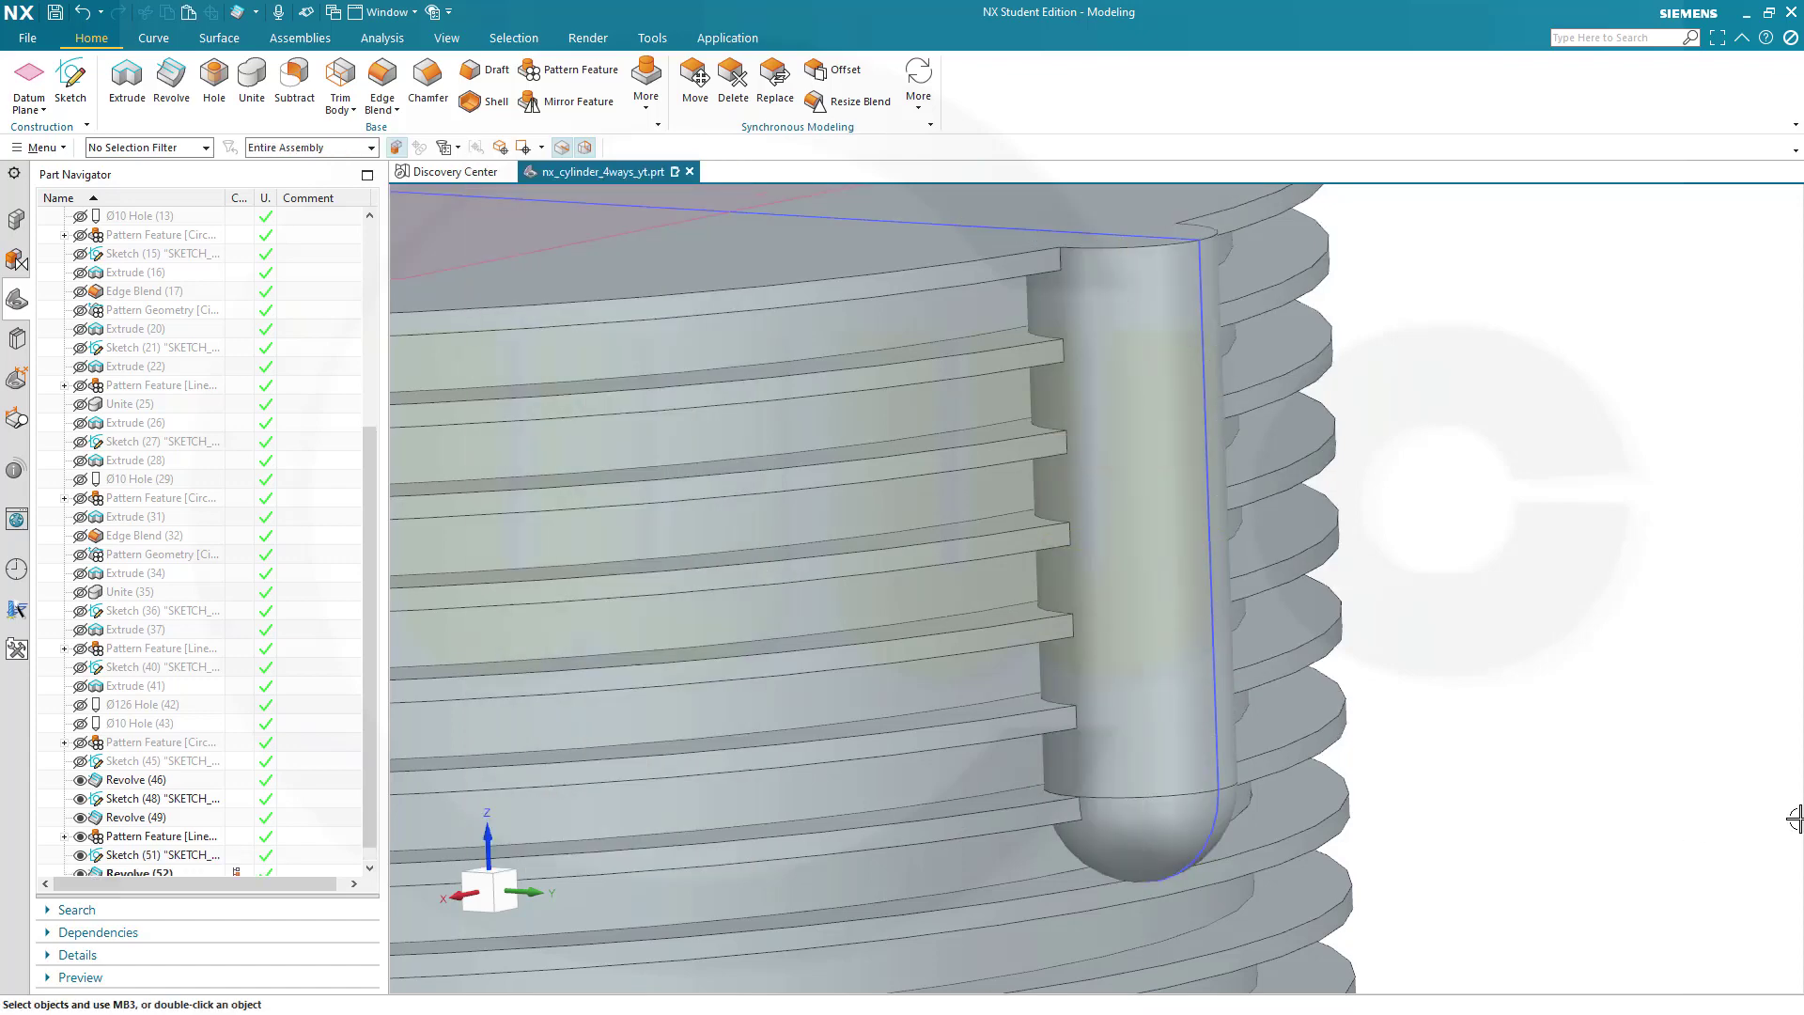
Pattern the revolved round-ended post circularly about the cylinder's vertical axis, with a count of 4 over a 360° span.
{"action": "scroll", "coordinate": [1776, 781], "scroll_direction": "down", "scroll_amount": 3}
{"action": "scroll", "coordinate": [1722, 732], "scroll_direction": "down", "scroll_amount": 2}
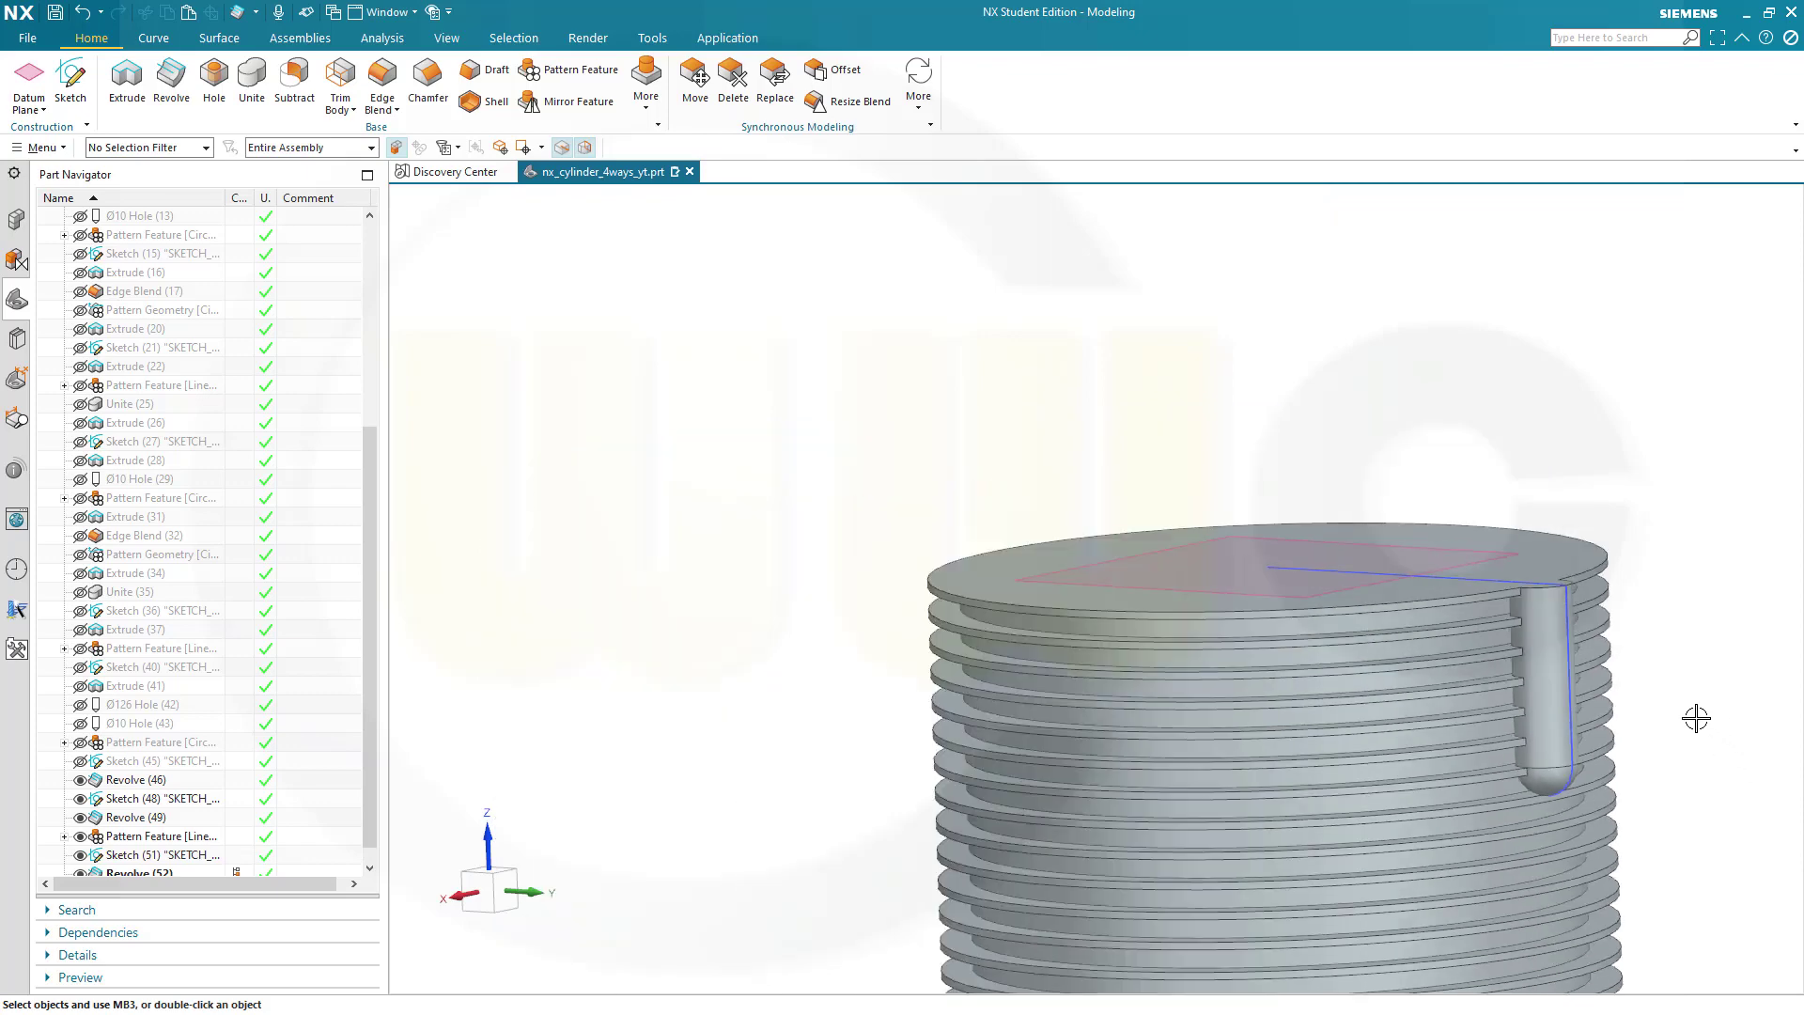
{"action": "middle_click_drag", "start_coordinate": [1701, 749], "coordinate": [1547, 644]}
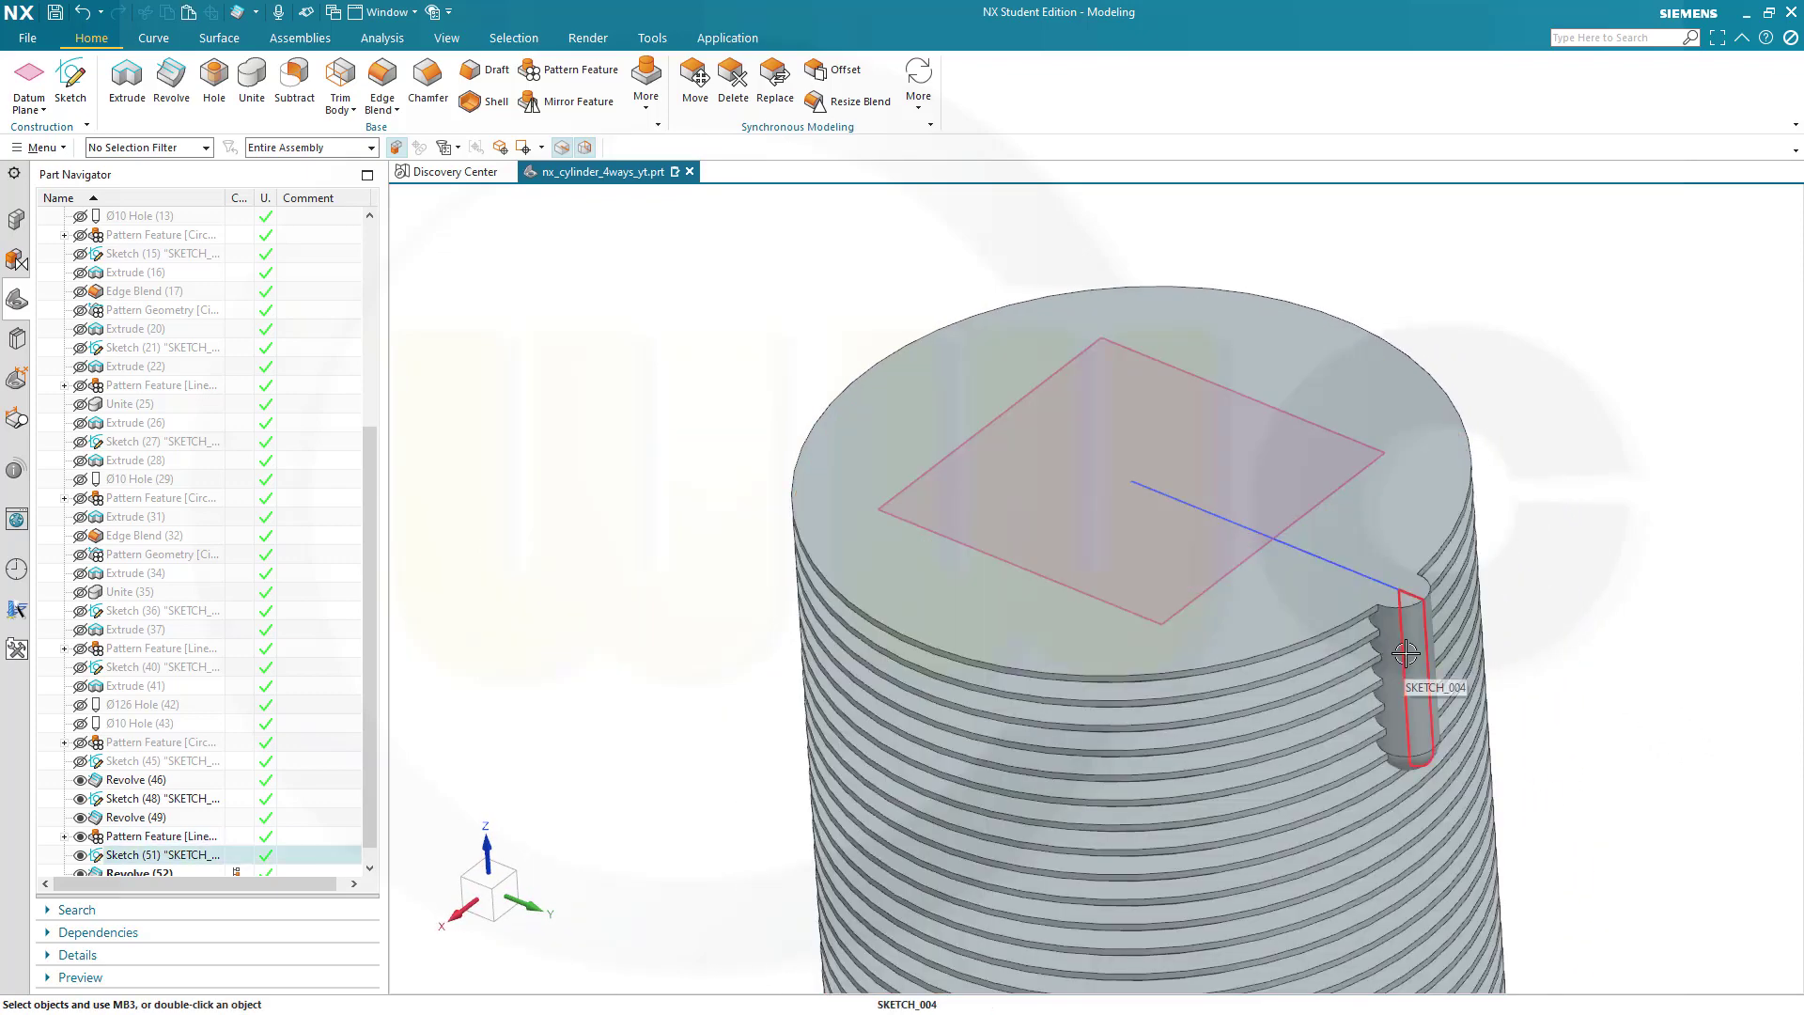
{"action": "scroll", "coordinate": [263, 749], "scroll_direction": "down", "scroll_amount": 1}
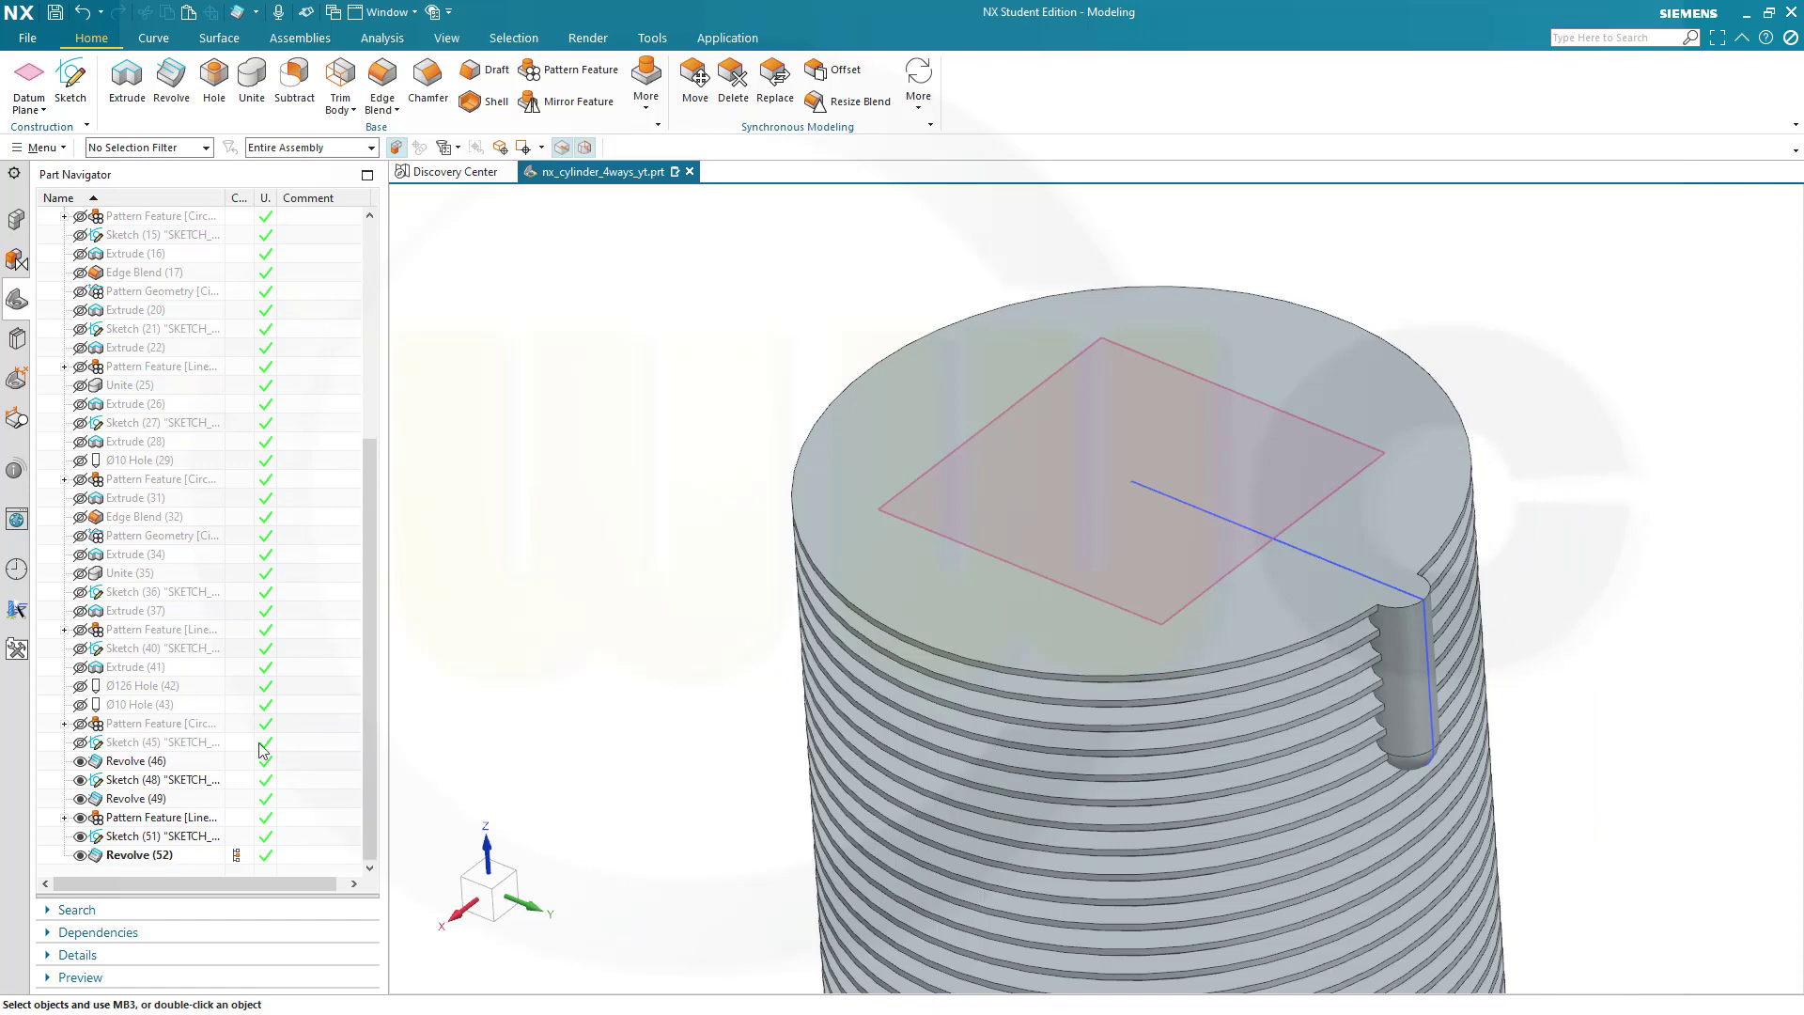
{"action": "left_click", "coordinate": [128, 855]}
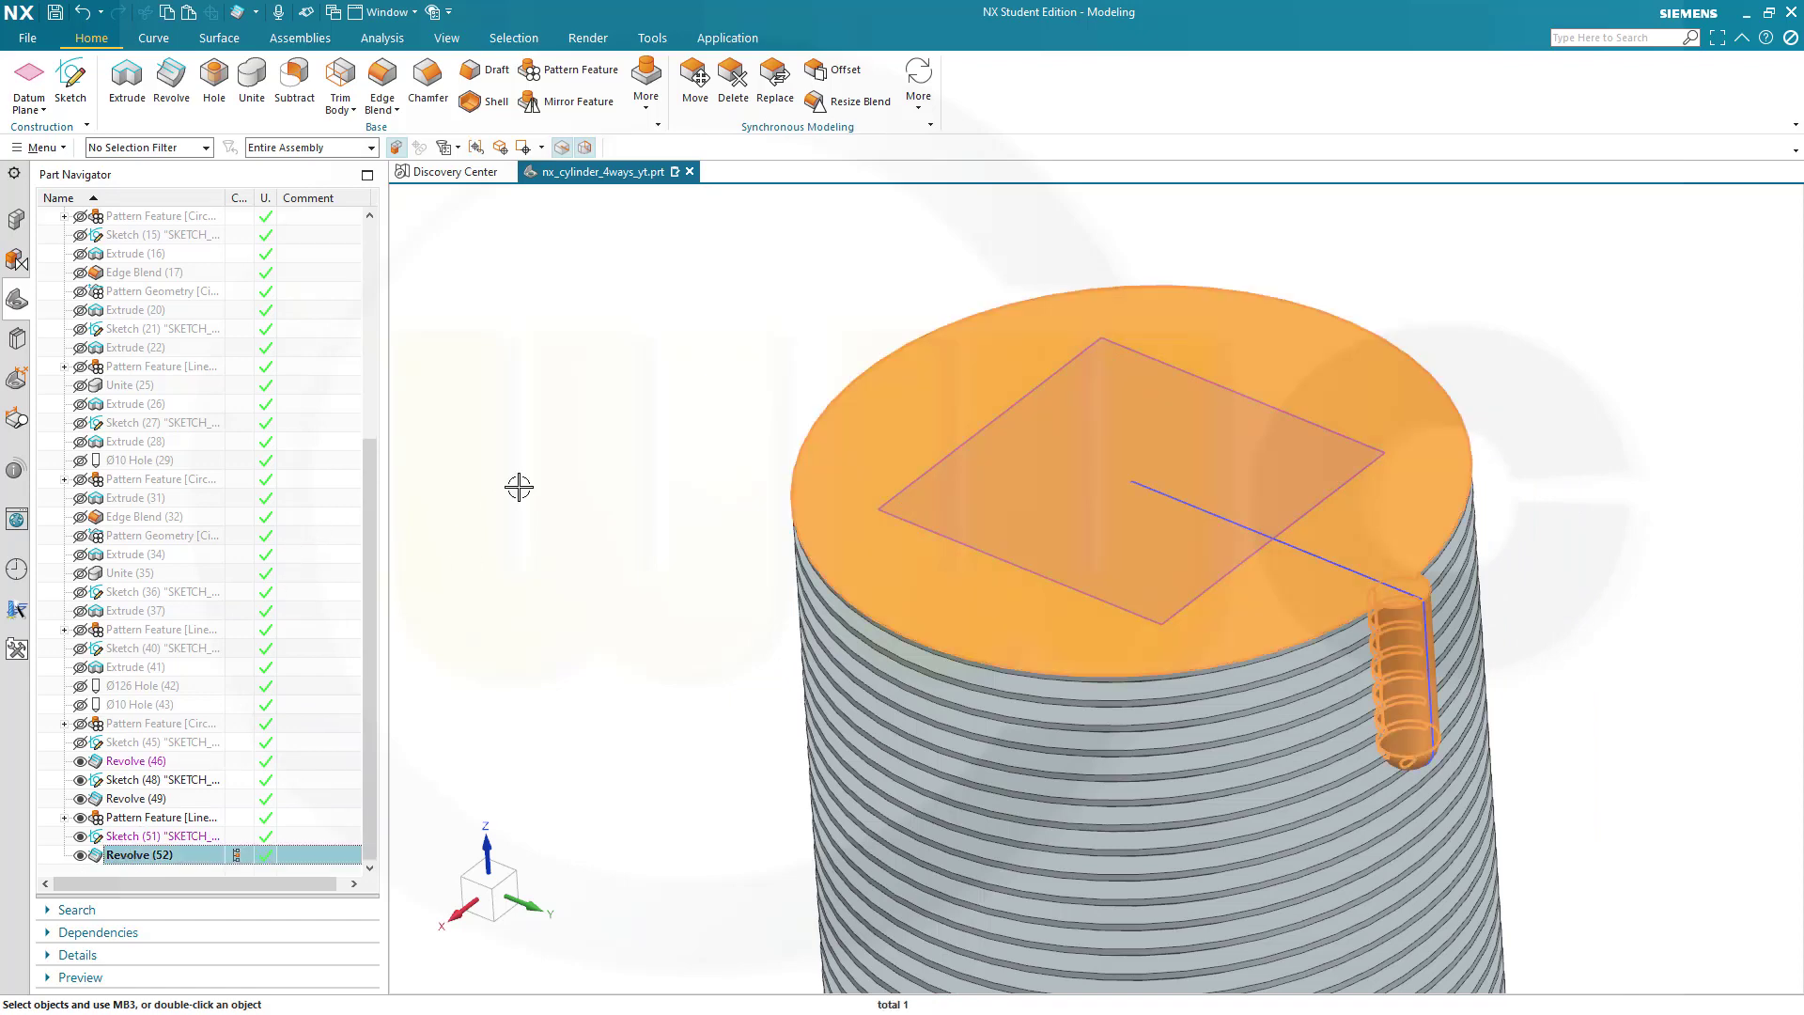
{"action": "left_click", "coordinate": [572, 69]}
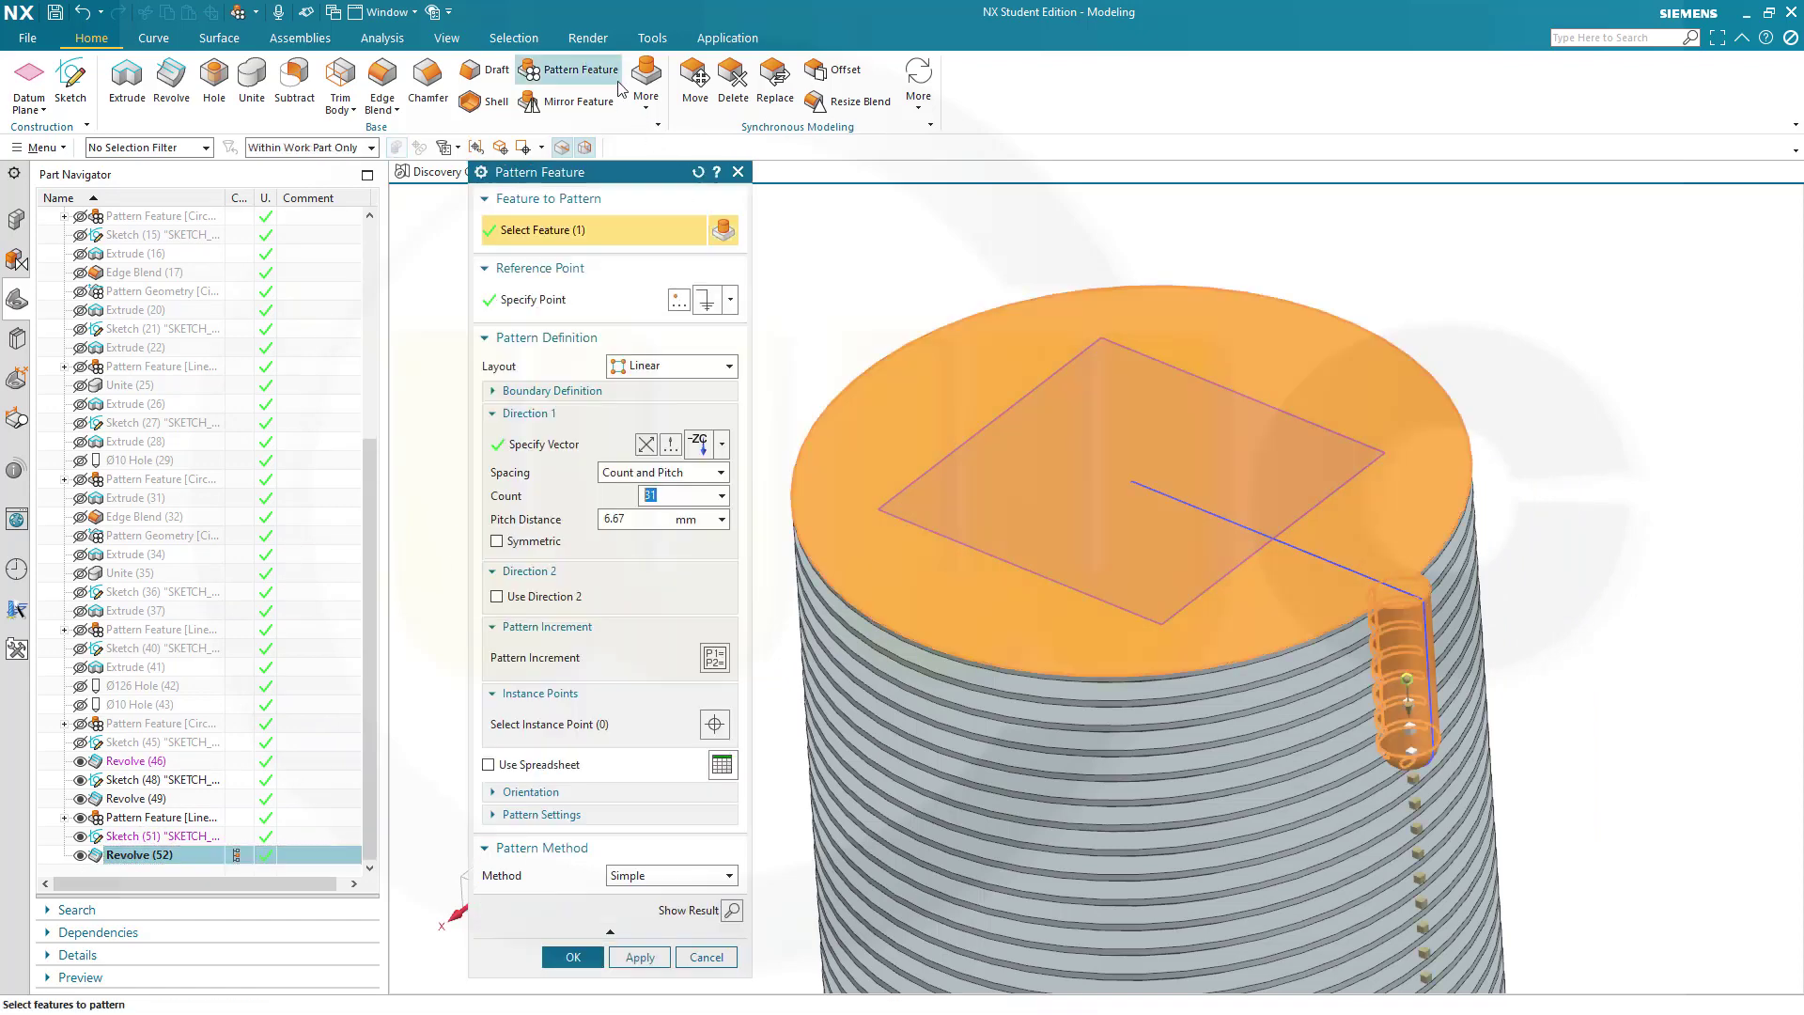
{"action": "left_click", "coordinate": [729, 367]}
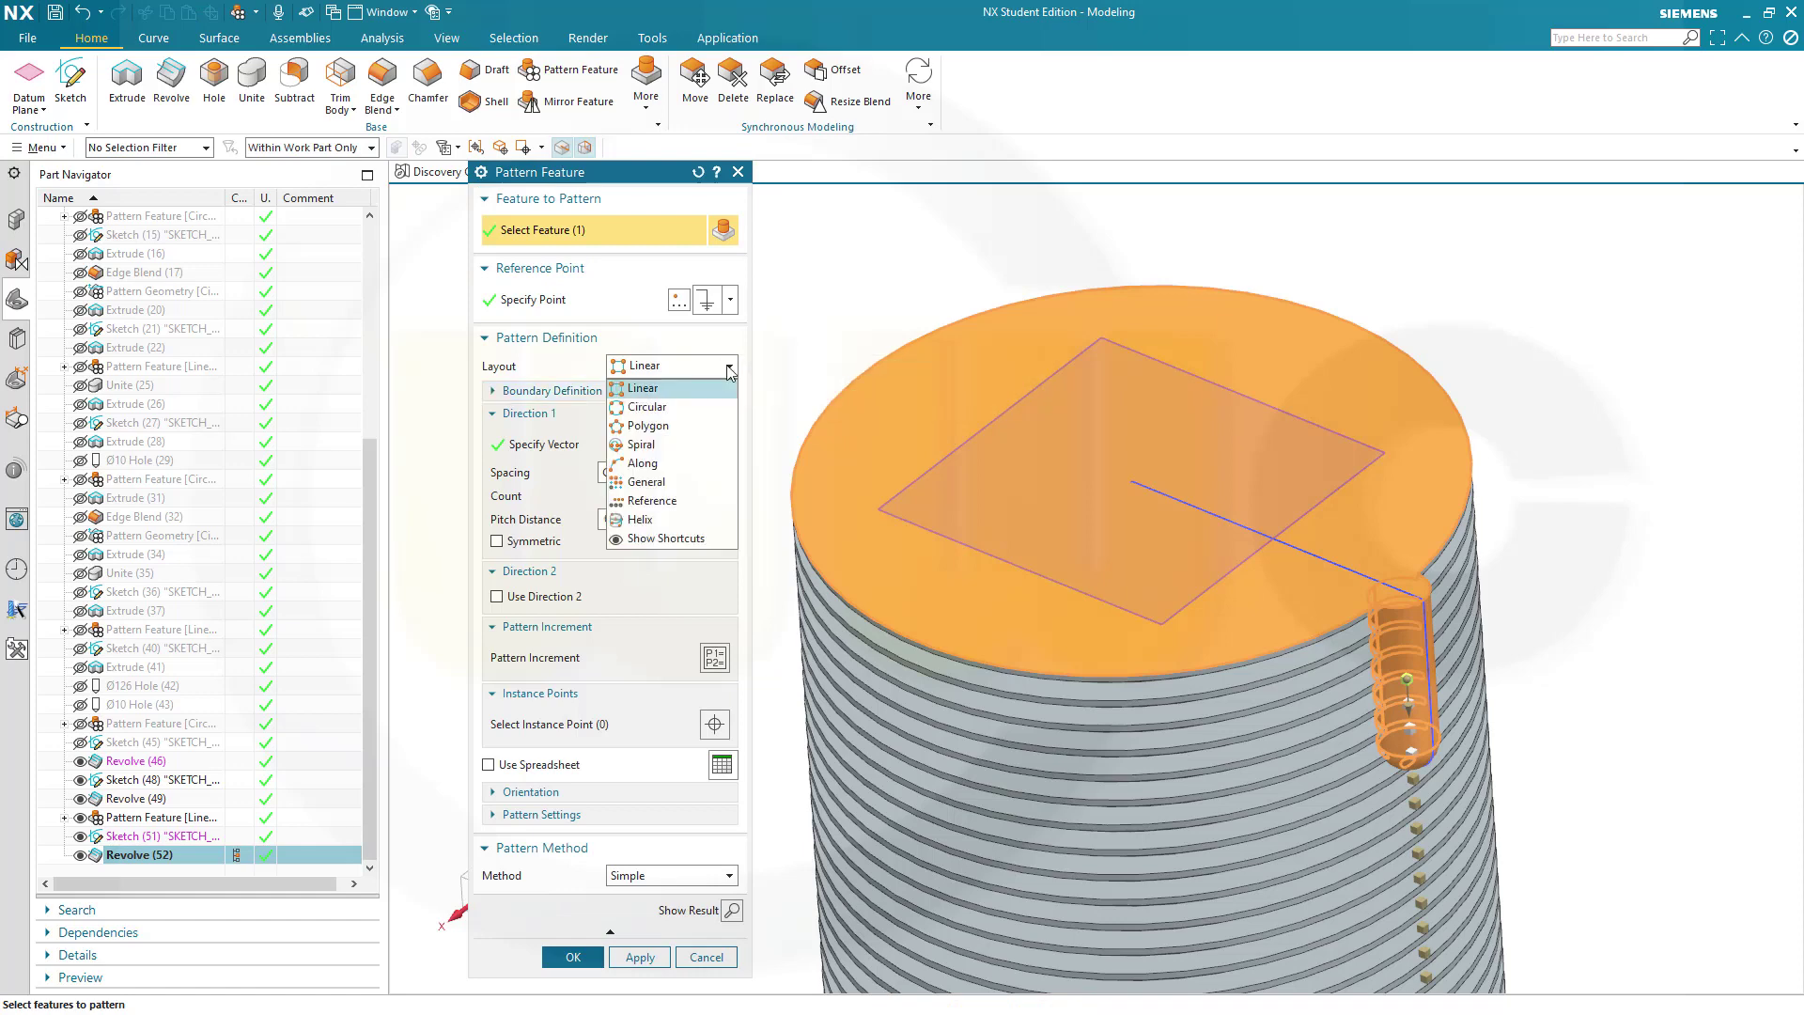
{"action": "left_click", "coordinate": [651, 407]}
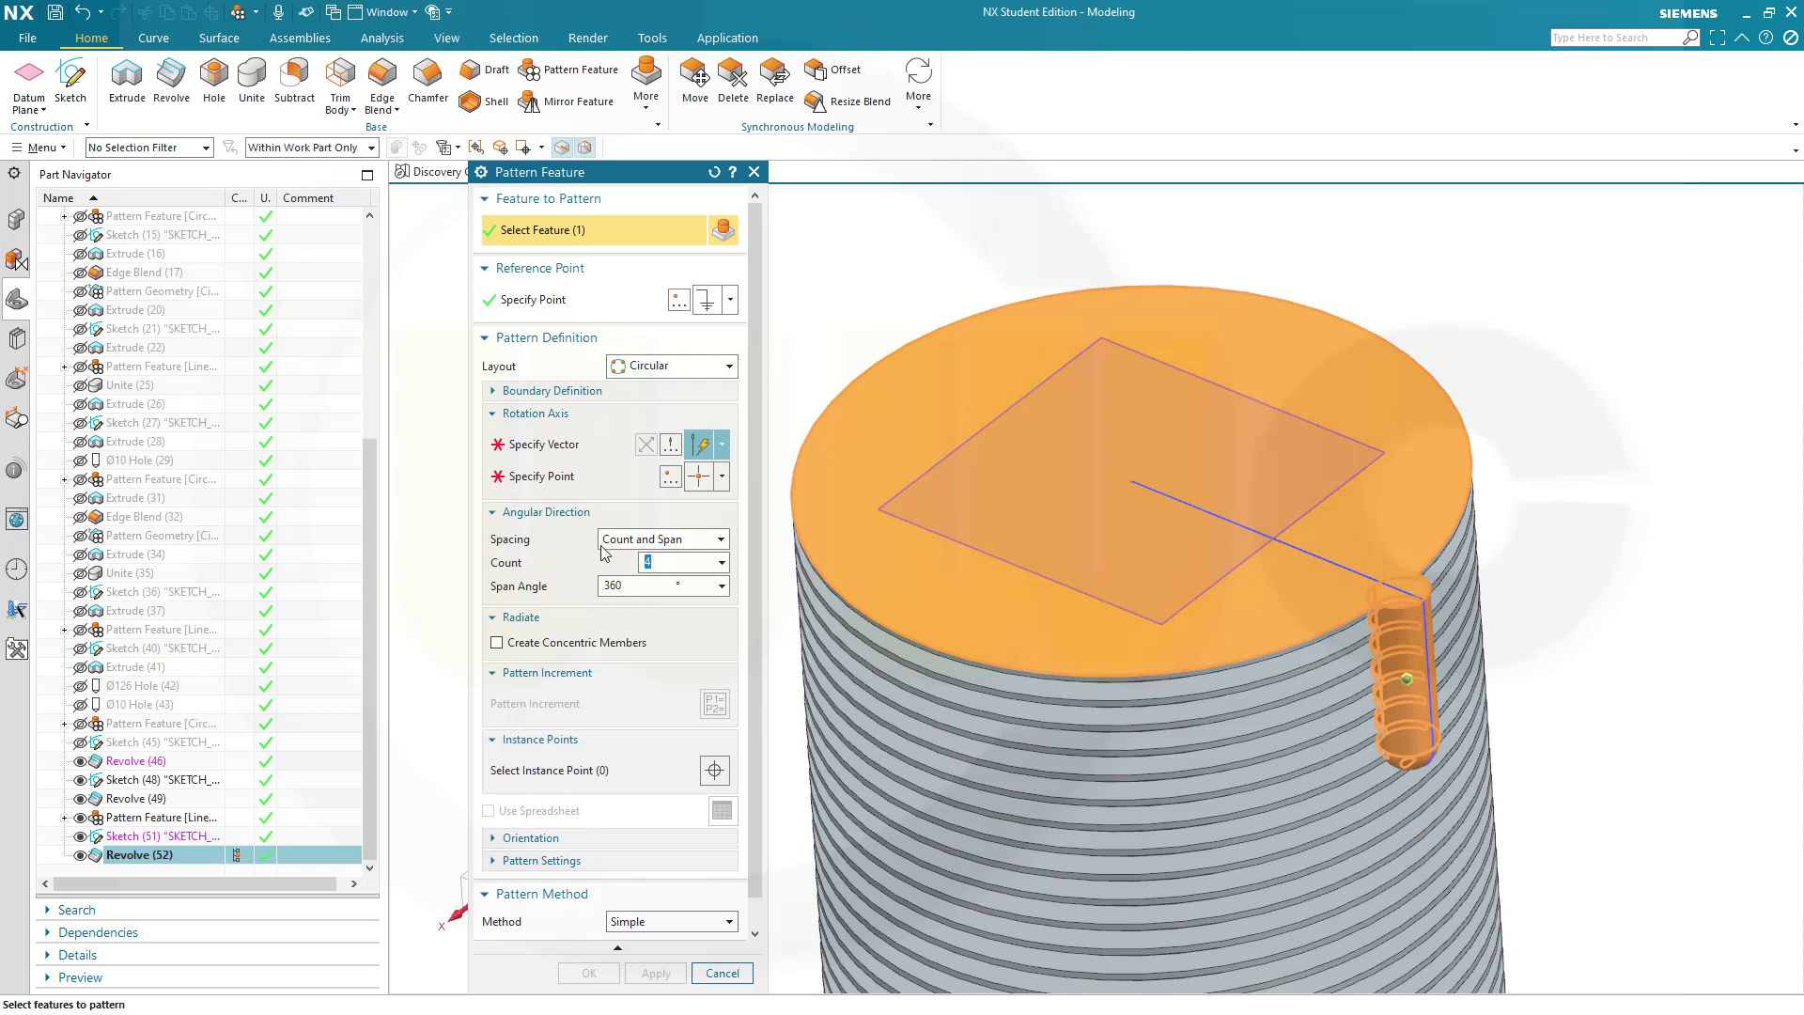
{"action": "left_click", "coordinate": [561, 440]}
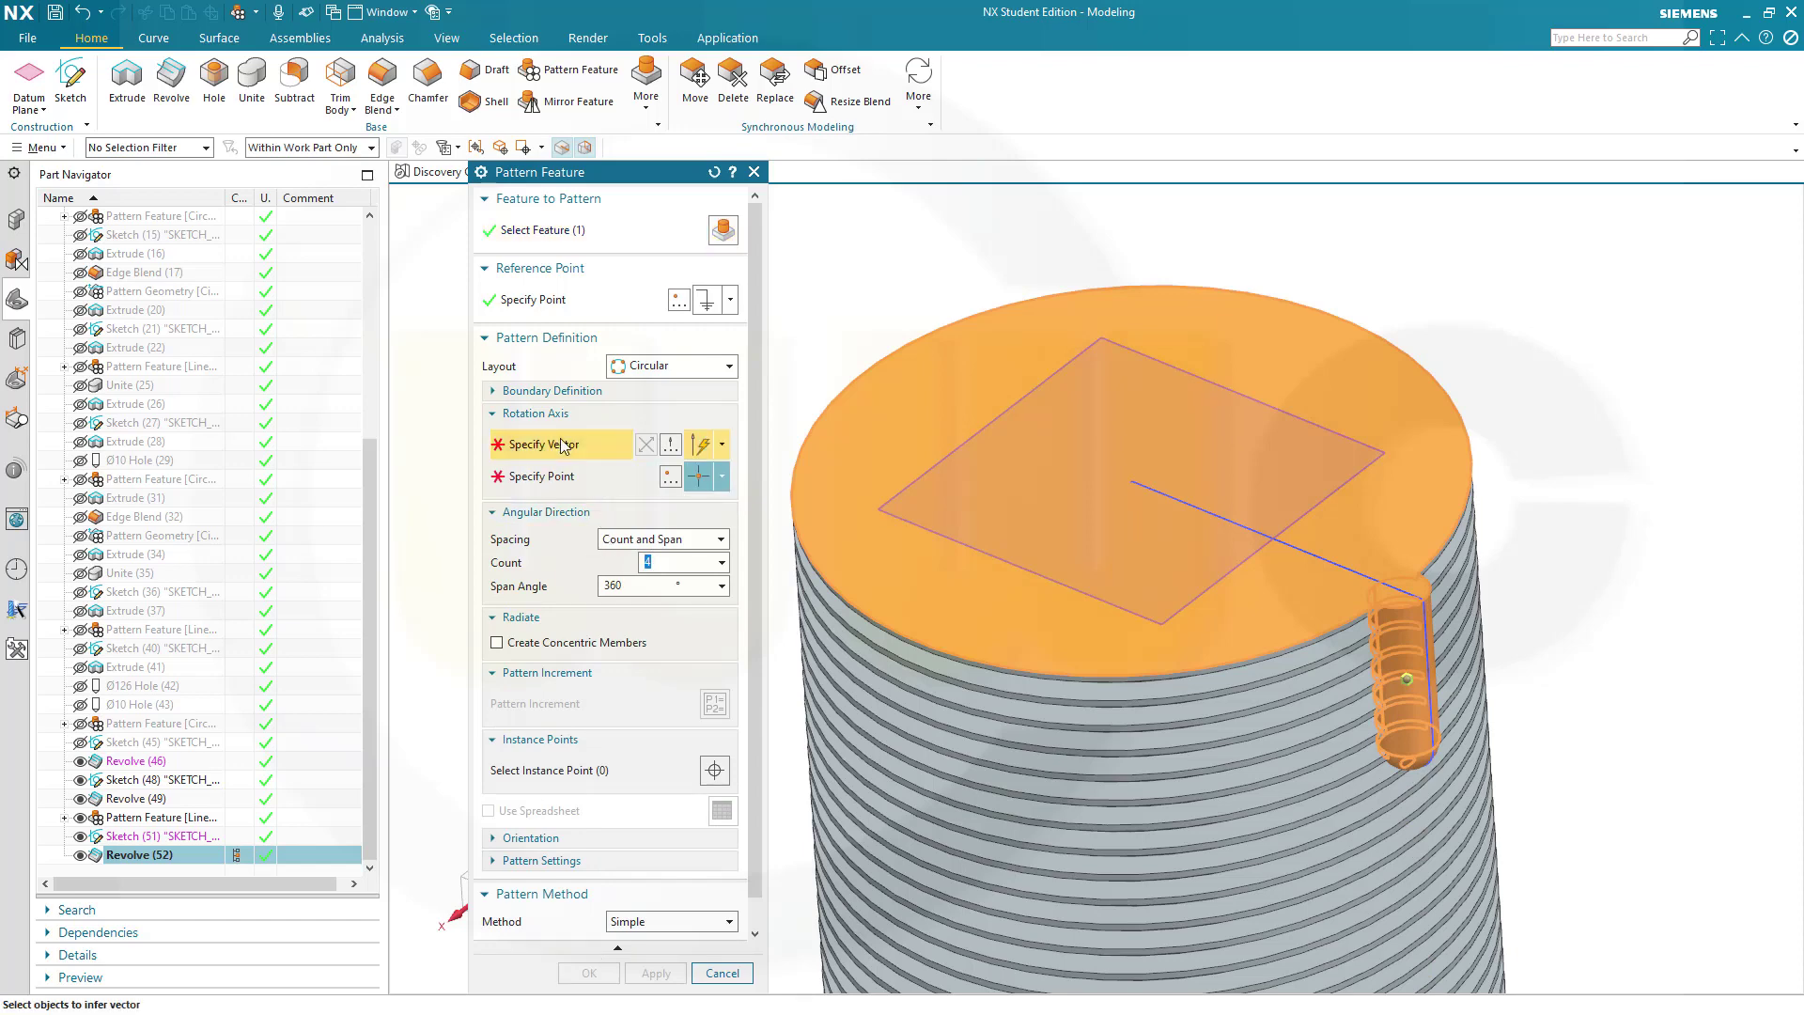
{"action": "left_click", "coordinate": [1093, 543]}
{"action": "left_click", "coordinate": [665, 479]}
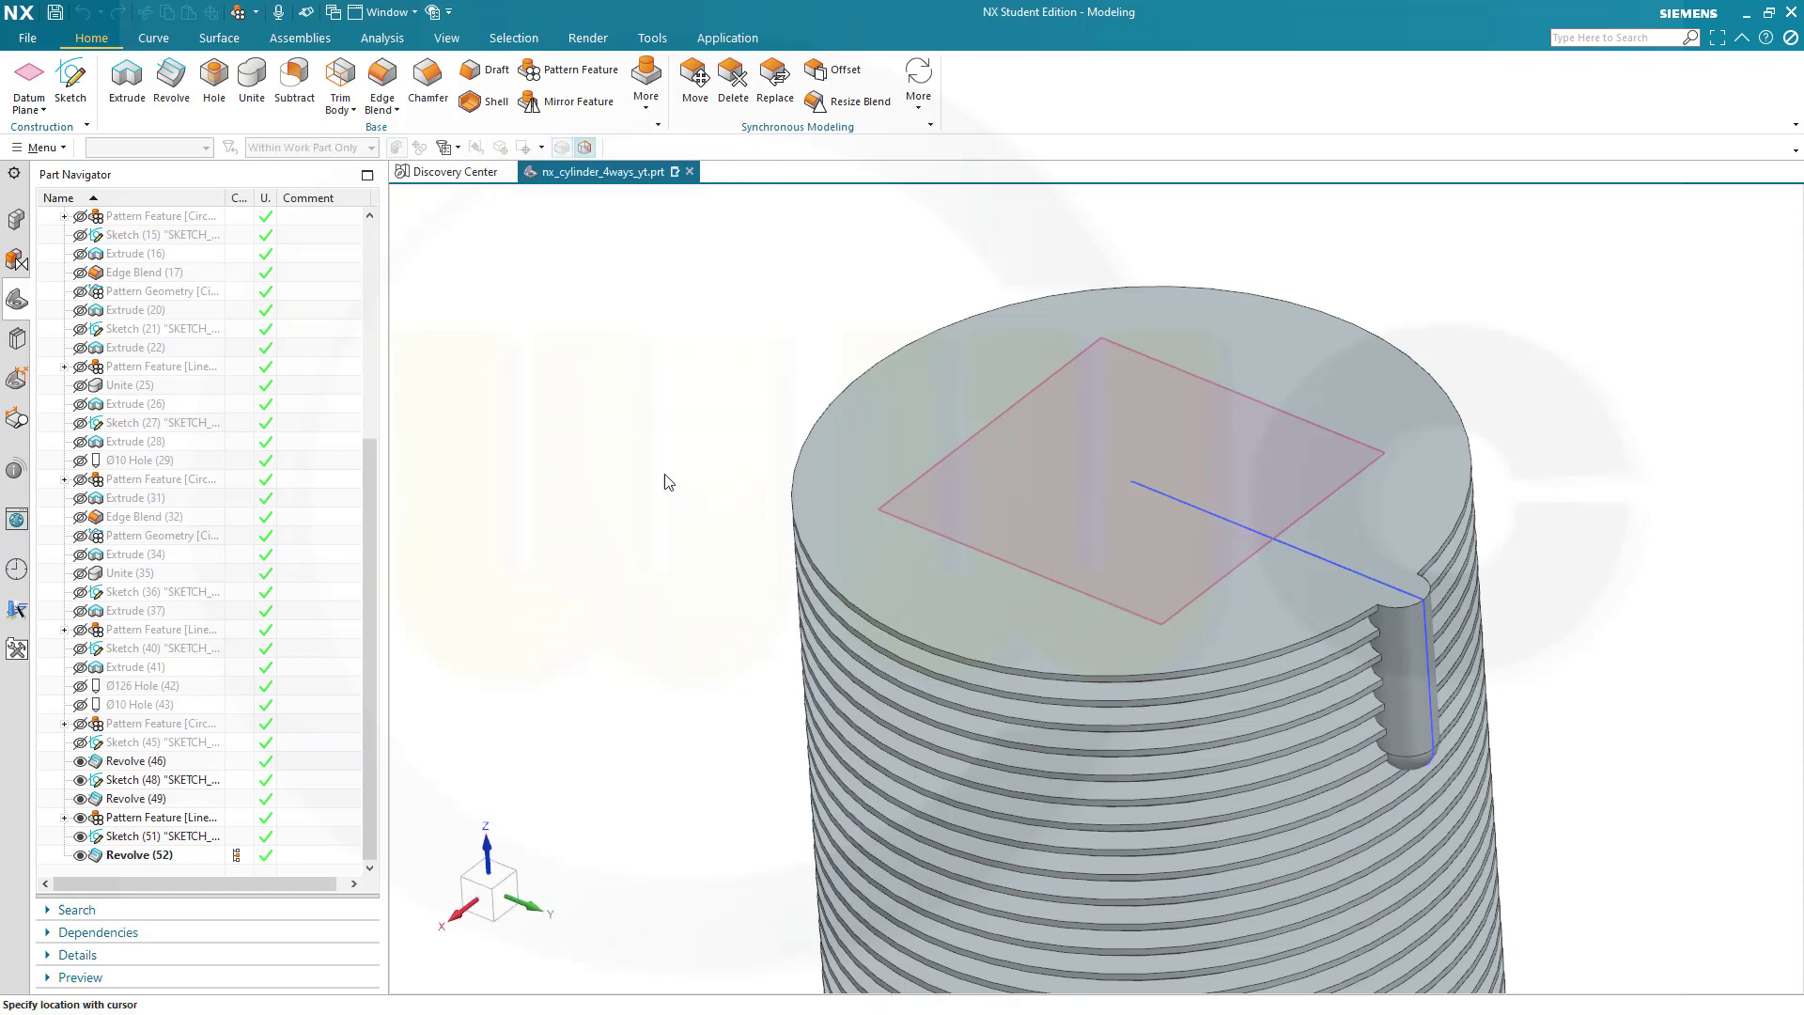
{"action": "left_click", "coordinate": [644, 525]}
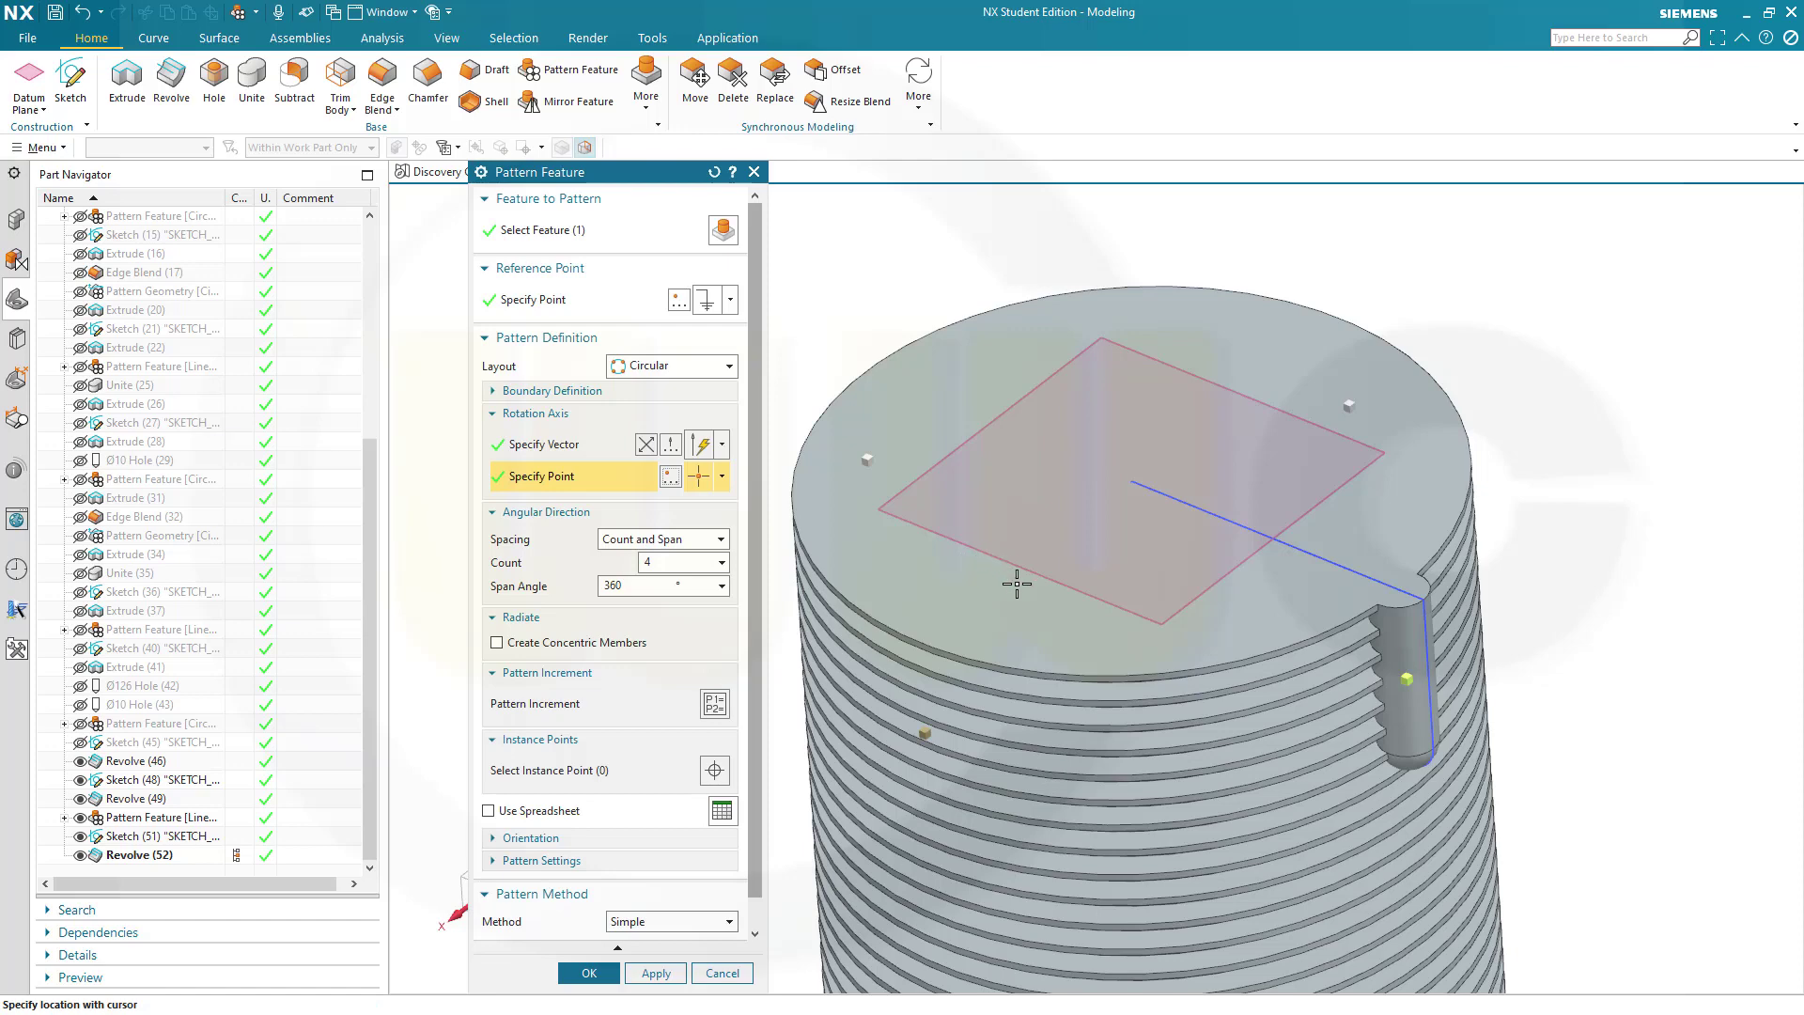
{"action": "mouse_move", "coordinate": [1016, 584]}
{"action": "middle_mouse_down"}
{"action": "mouse_move", "coordinate": [1039, 616]}
{"action": "mouse_move", "coordinate": [1024, 606]}
{"action": "middle_mouse_up"}
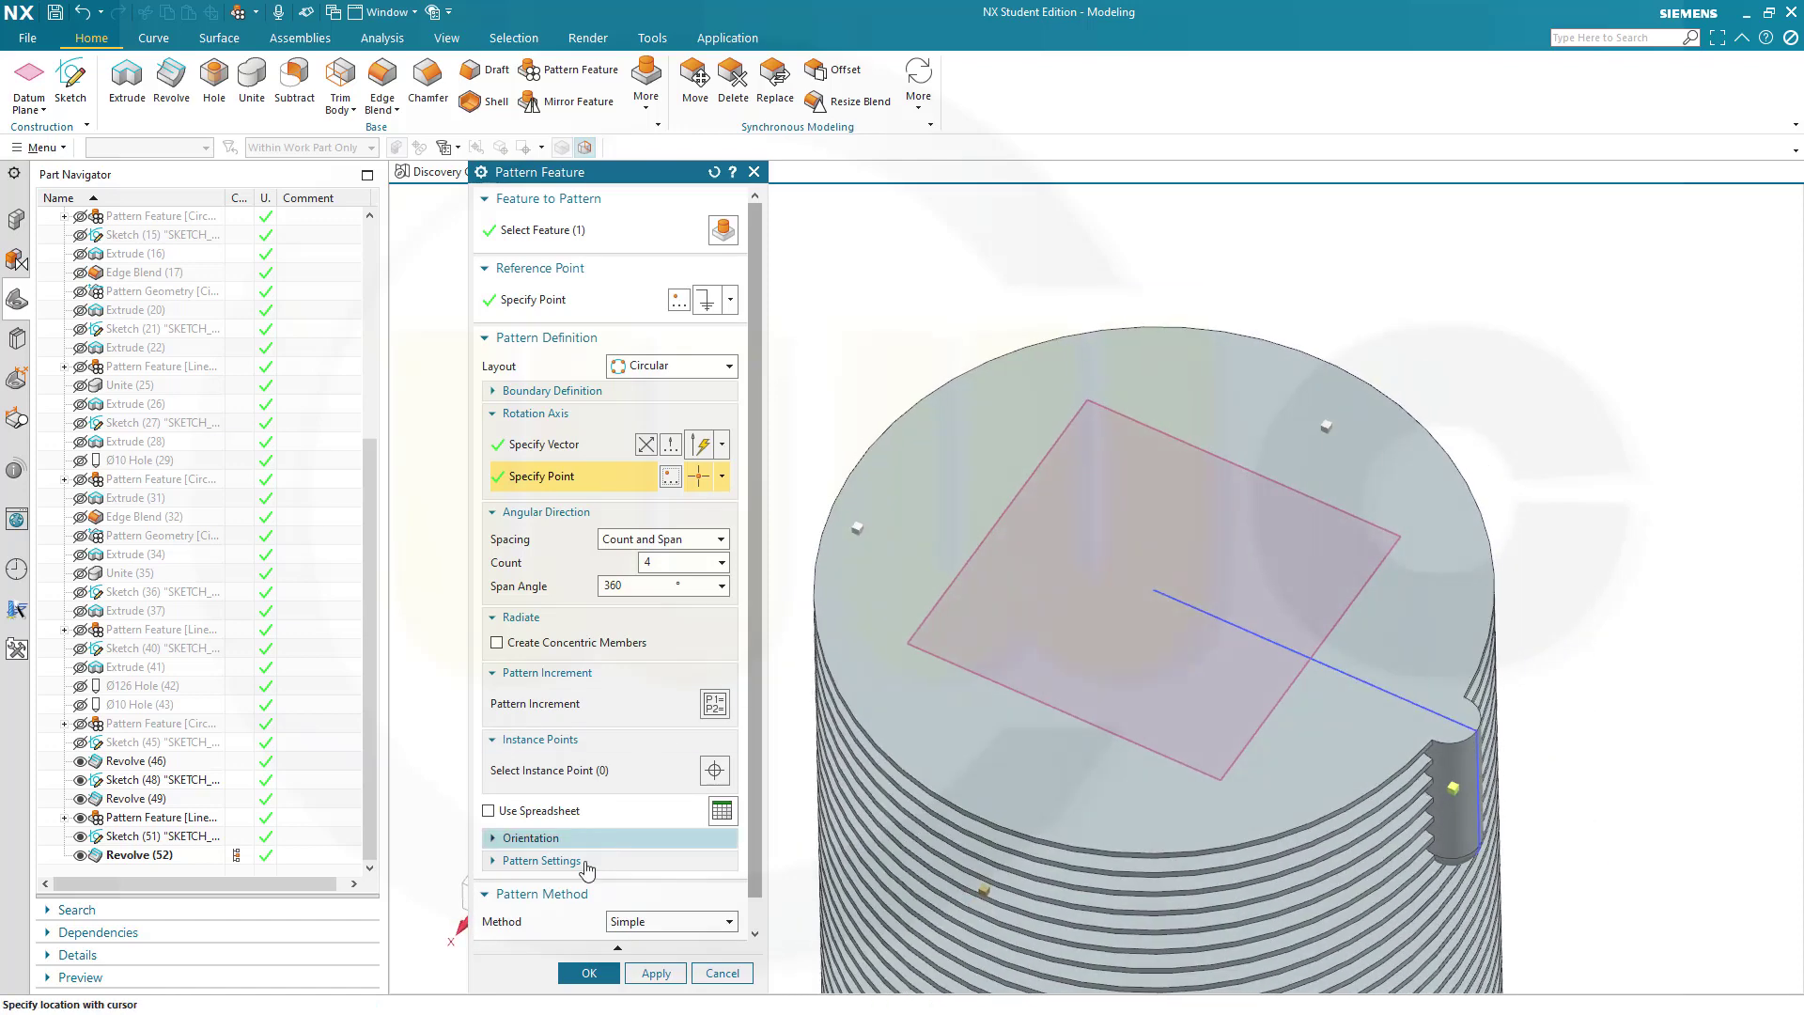
{"action": "left_click", "coordinate": [589, 973]}
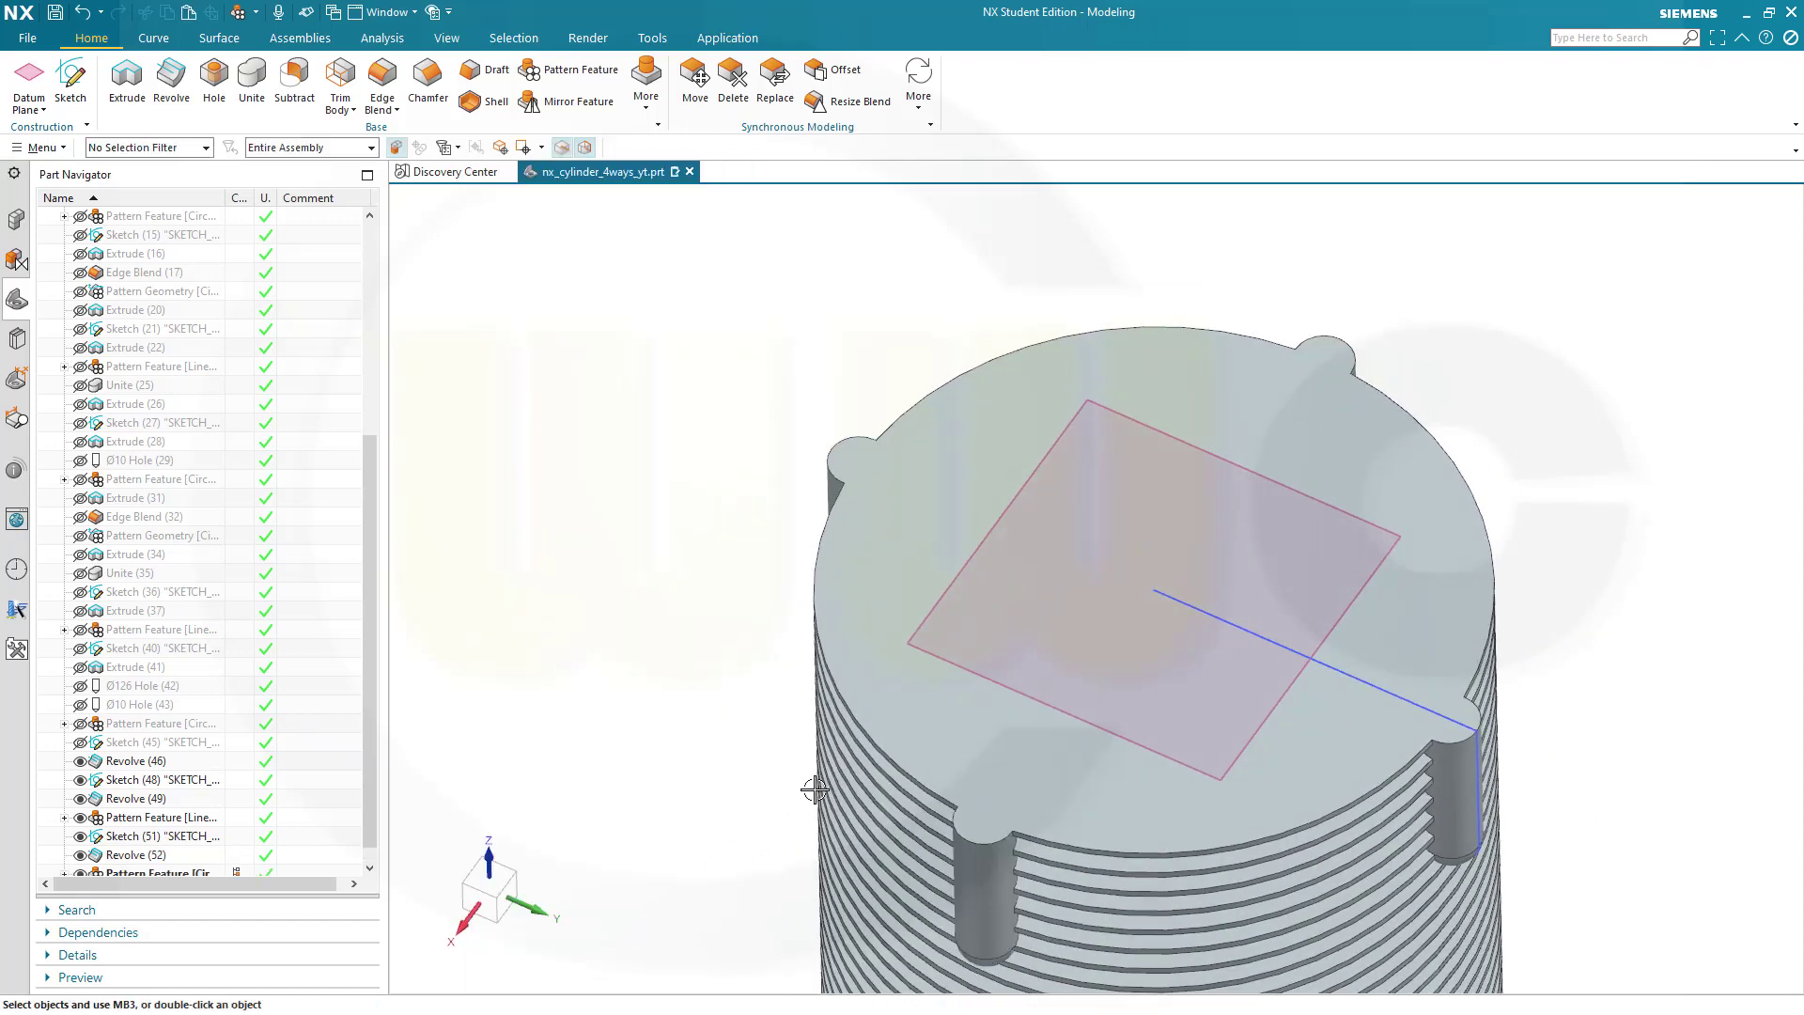
Make the hidden Sketch (4) visible in the model.
{"action": "scroll", "coordinate": [858, 737], "scroll_direction": "up", "scroll_amount": 3}
{"action": "scroll", "coordinate": [1132, 753], "scroll_direction": "down", "scroll_amount": 5}
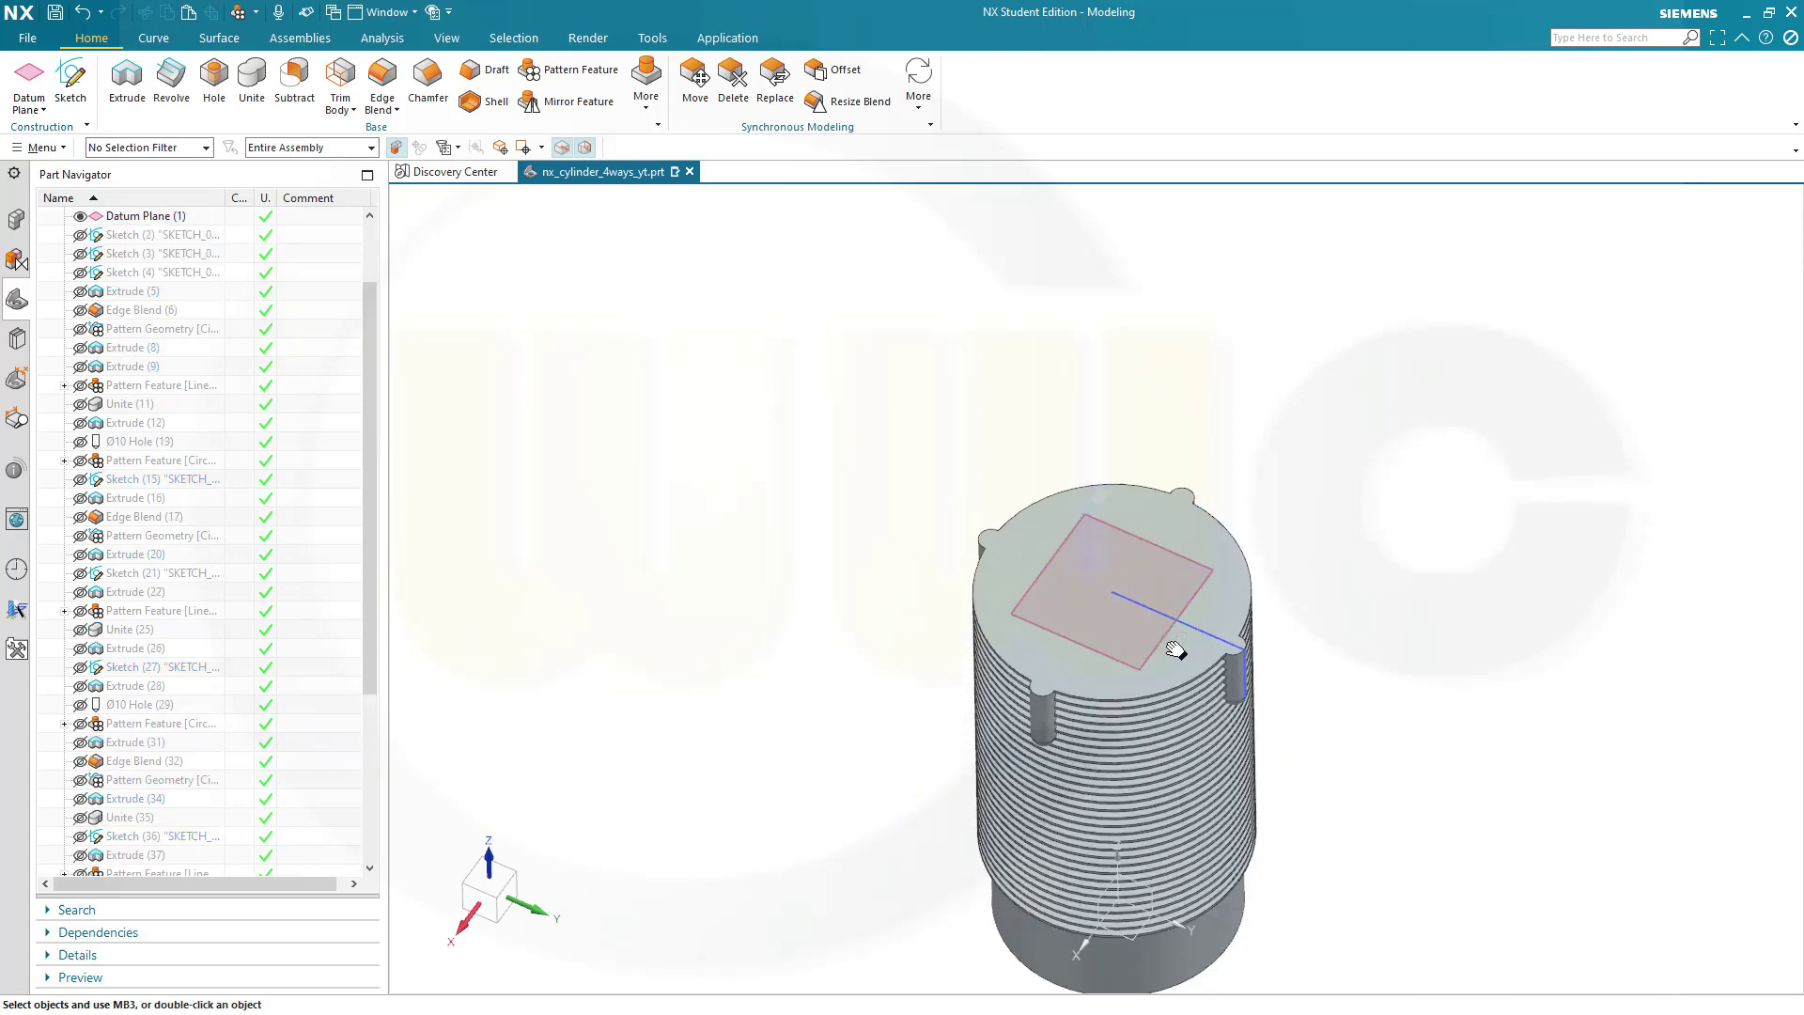
{"action": "middle_click_drag", "start_coordinate": [955, 656], "coordinate": [934, 599]}
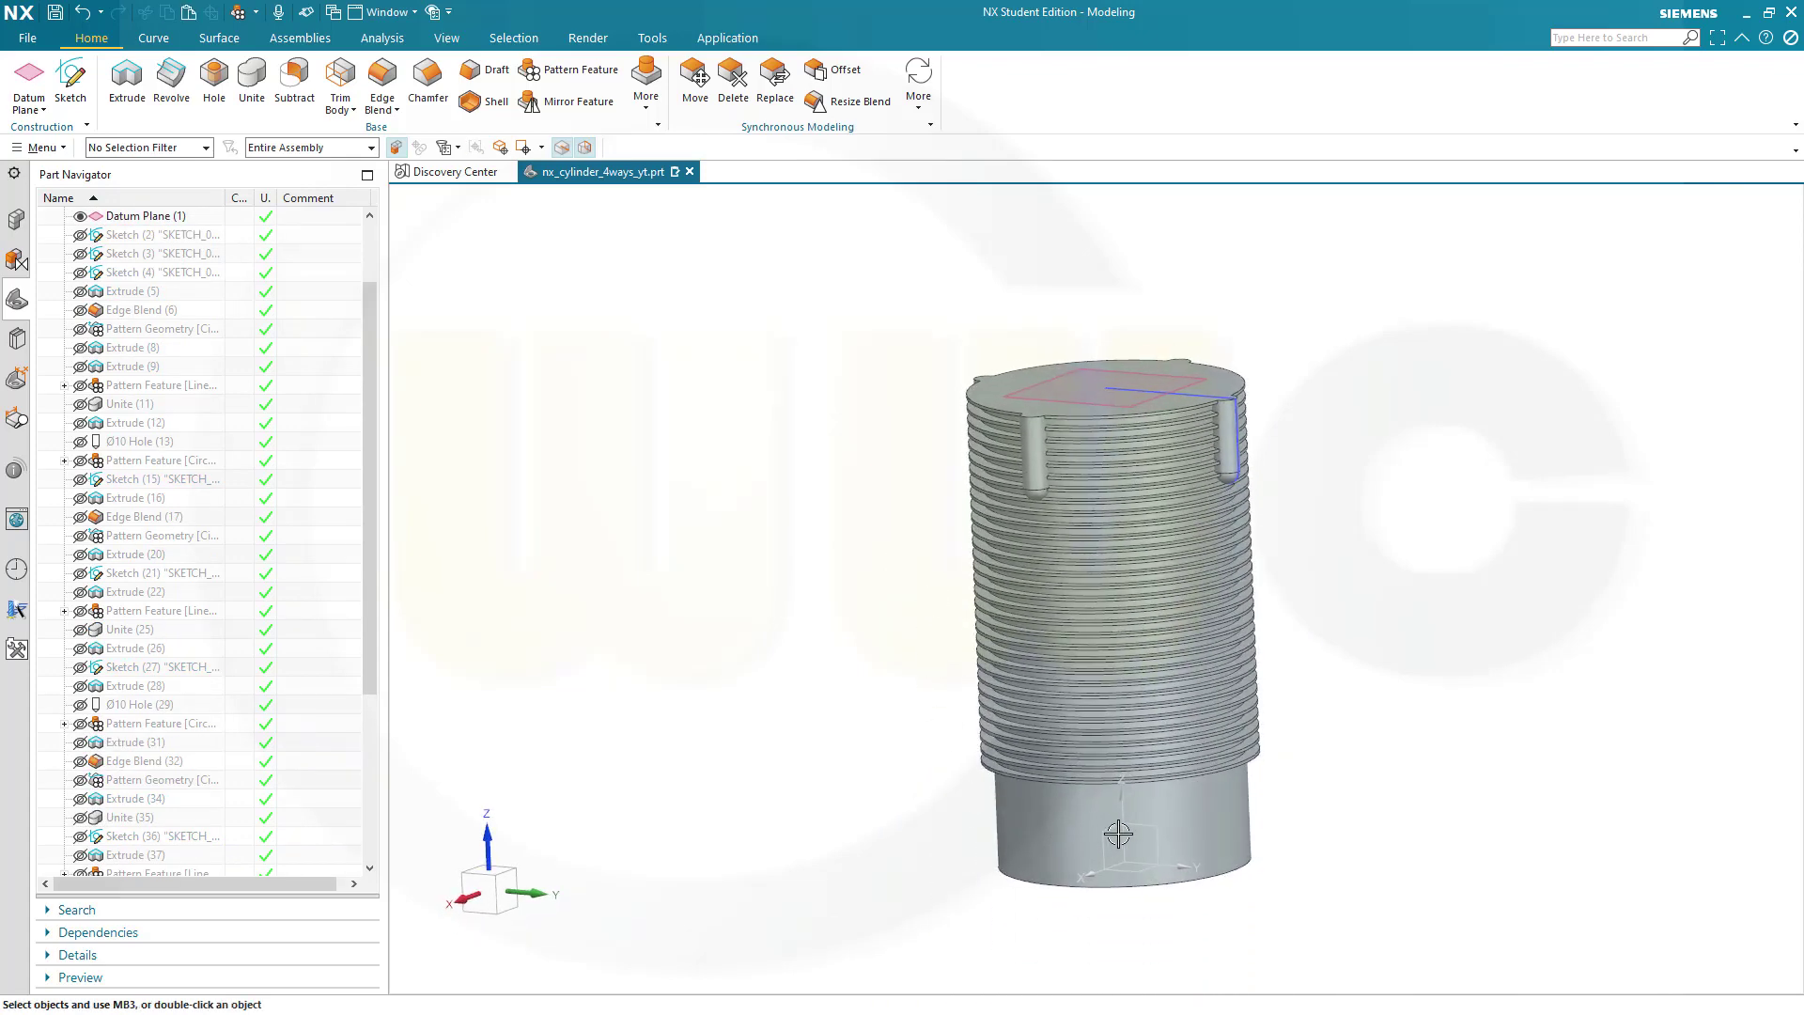
{"action": "scroll", "coordinate": [249, 474], "scroll_direction": "up", "scroll_amount": 2}
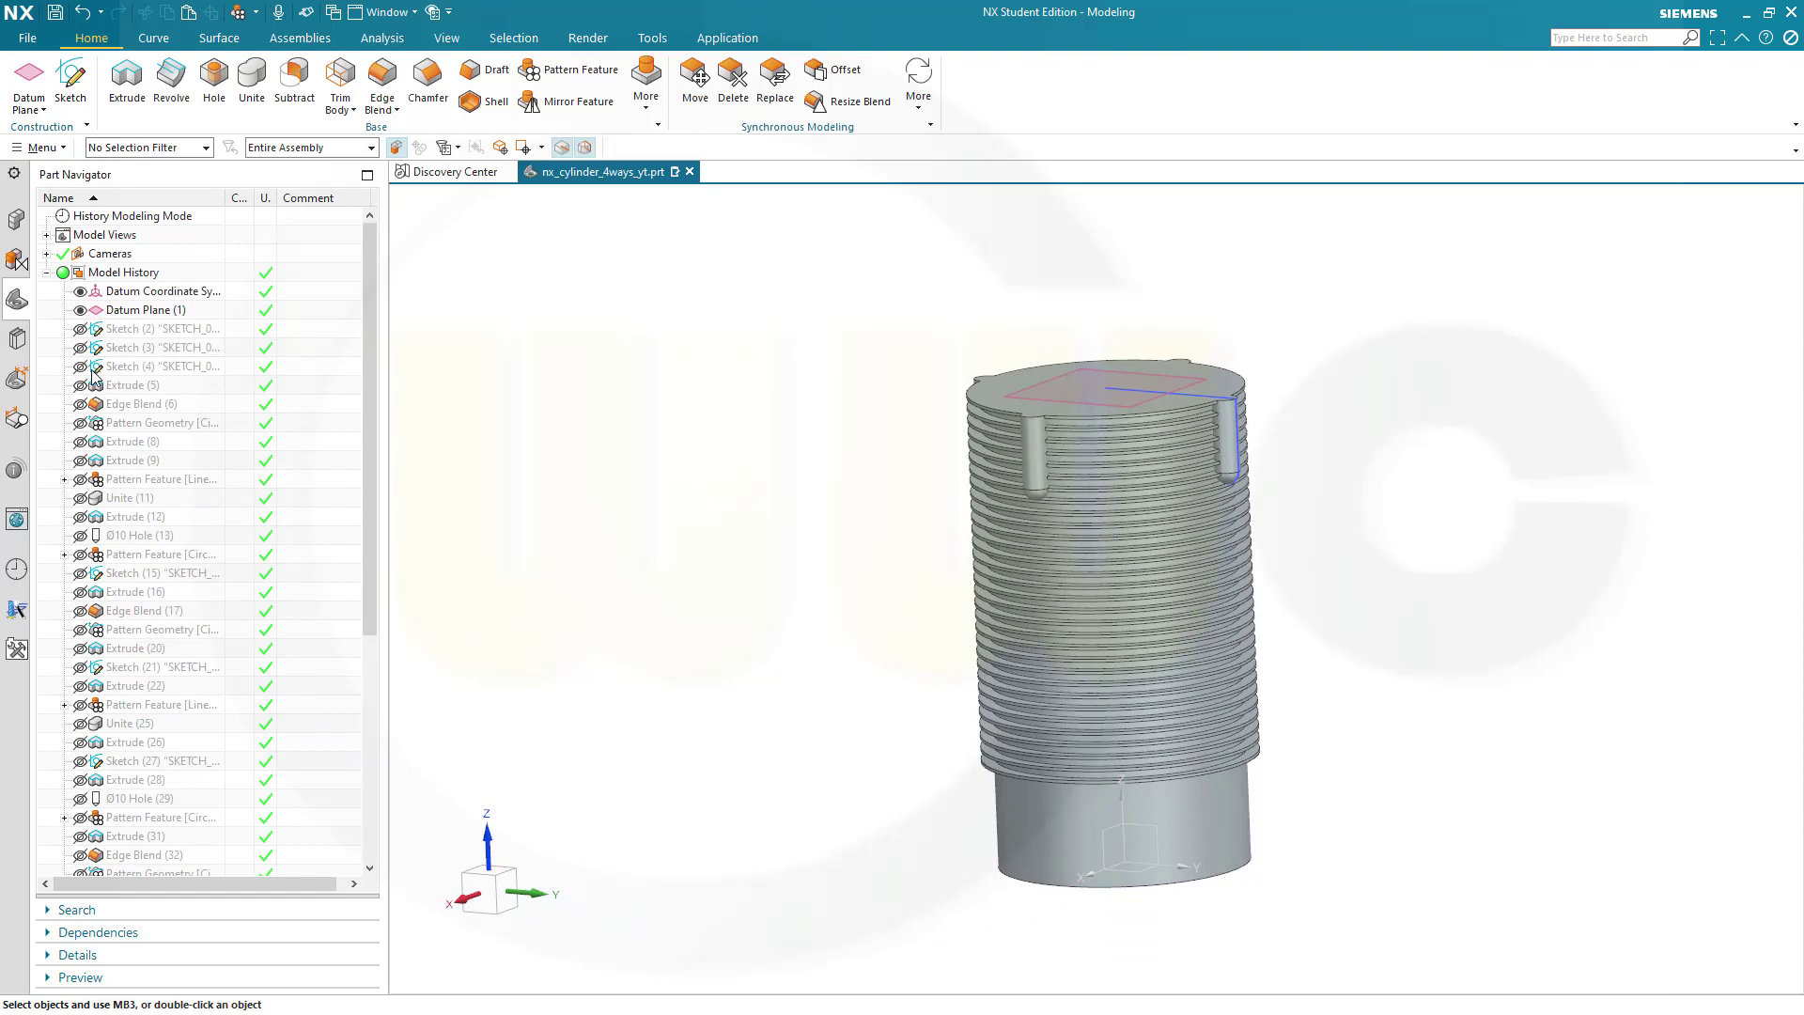
{"action": "left_click", "coordinate": [81, 367]}
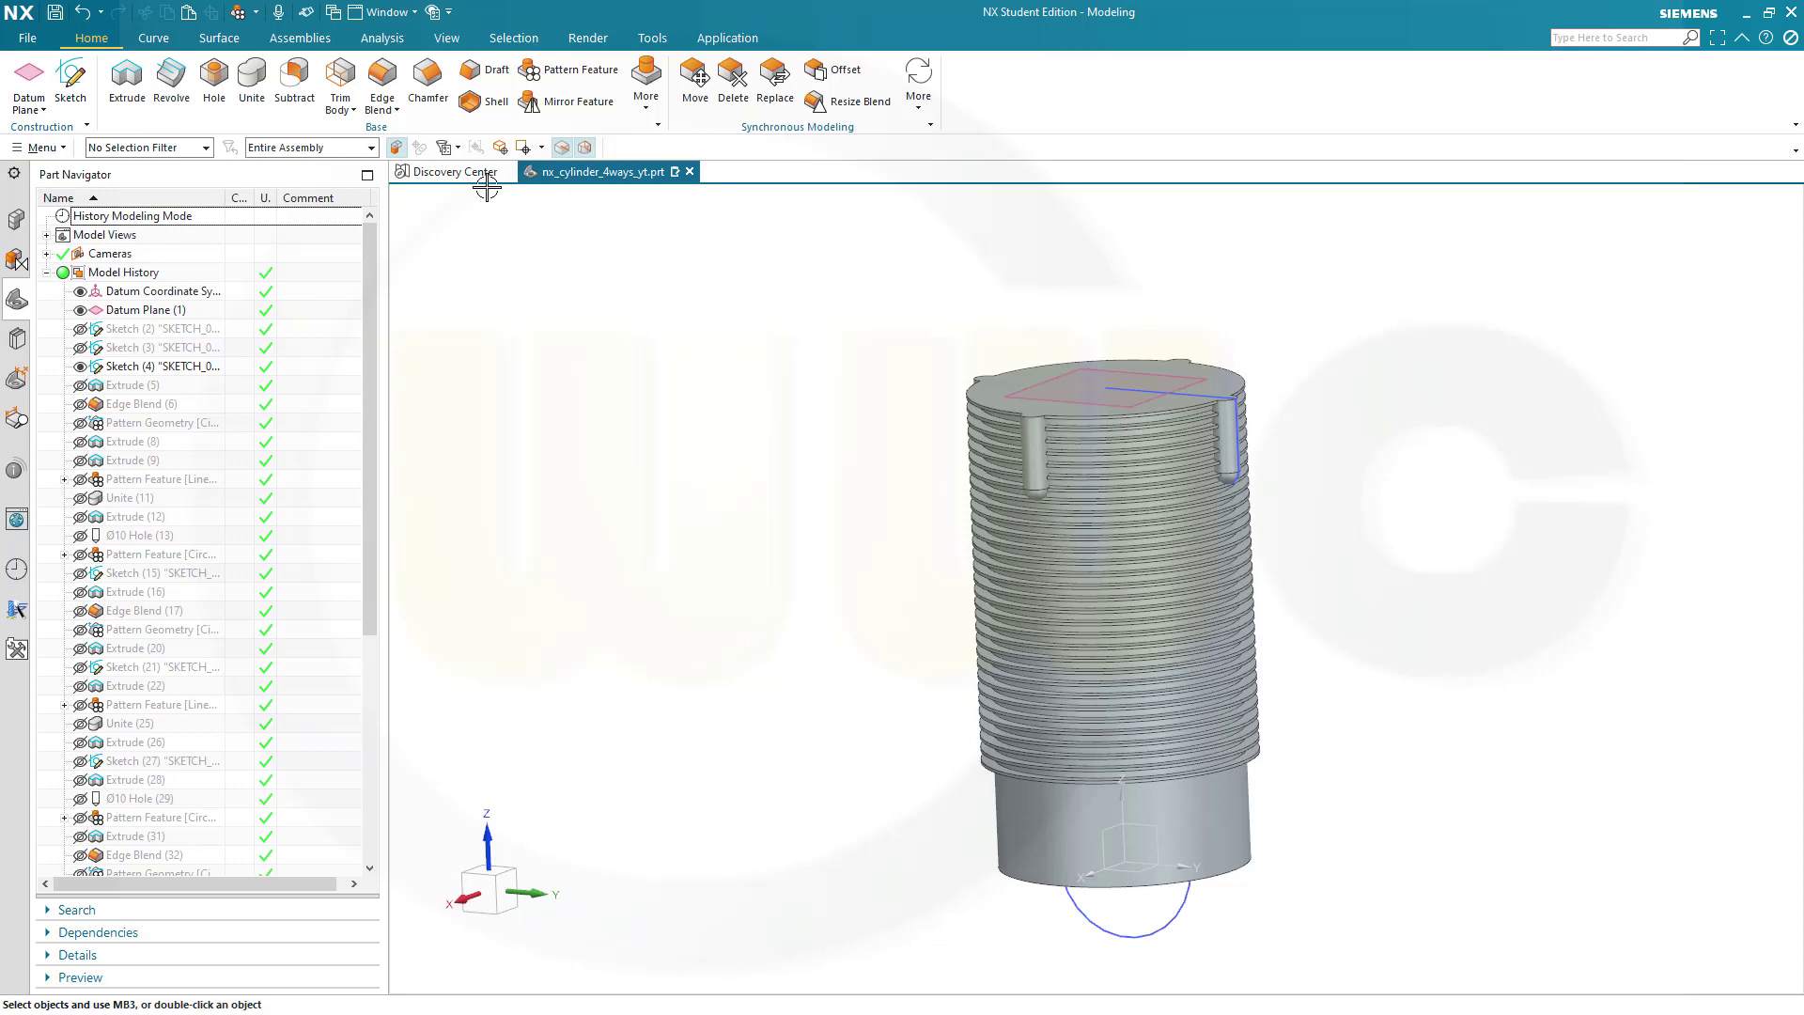
Start a simple hole with a custom diameter of 126 mm that subtracts from the cylinder body.
{"action": "left_click", "coordinate": [215, 80]}
{"action": "scroll", "coordinate": [942, 335], "scroll_direction": "up", "scroll_amount": 4}
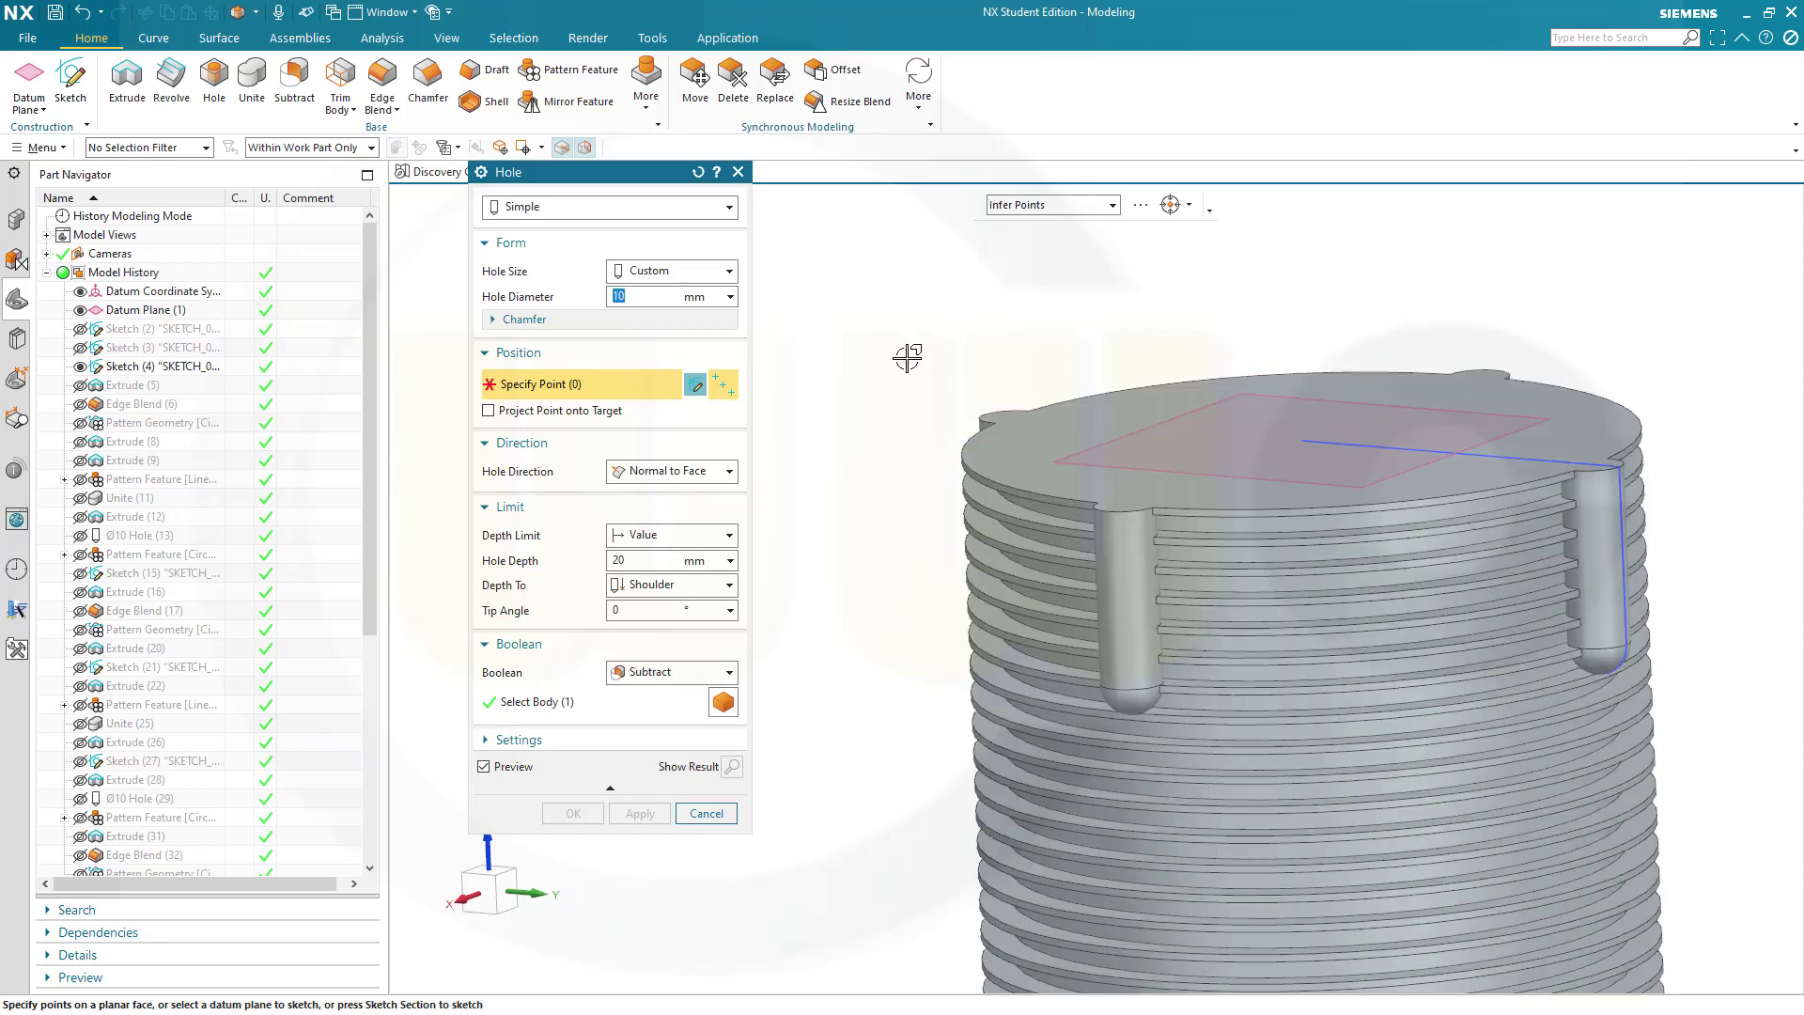
{"action": "mouse_move", "coordinate": [910, 355]}
{"action": "middle_mouse_down"}
{"action": "mouse_move", "coordinate": [942, 386]}
{"action": "mouse_move", "coordinate": [903, 357]}
{"action": "middle_mouse_up"}
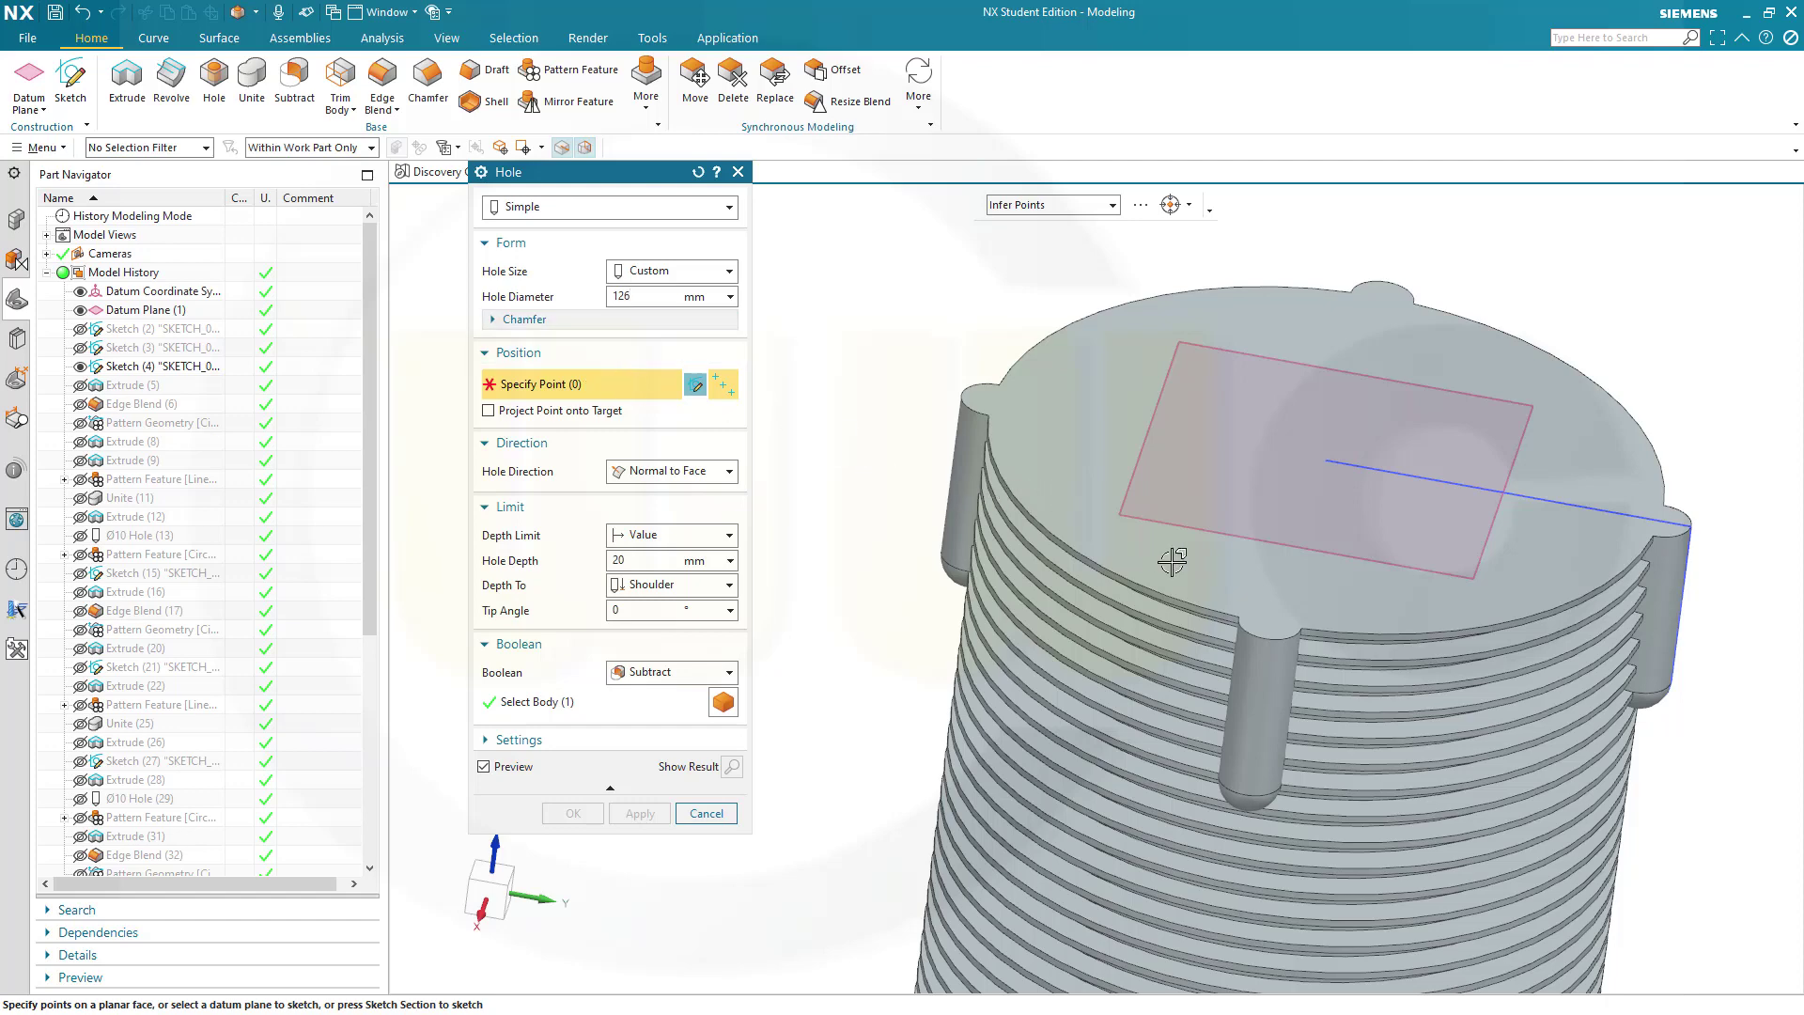
{"action": "scroll", "coordinate": [1206, 604], "scroll_direction": "down", "scroll_amount": 5}
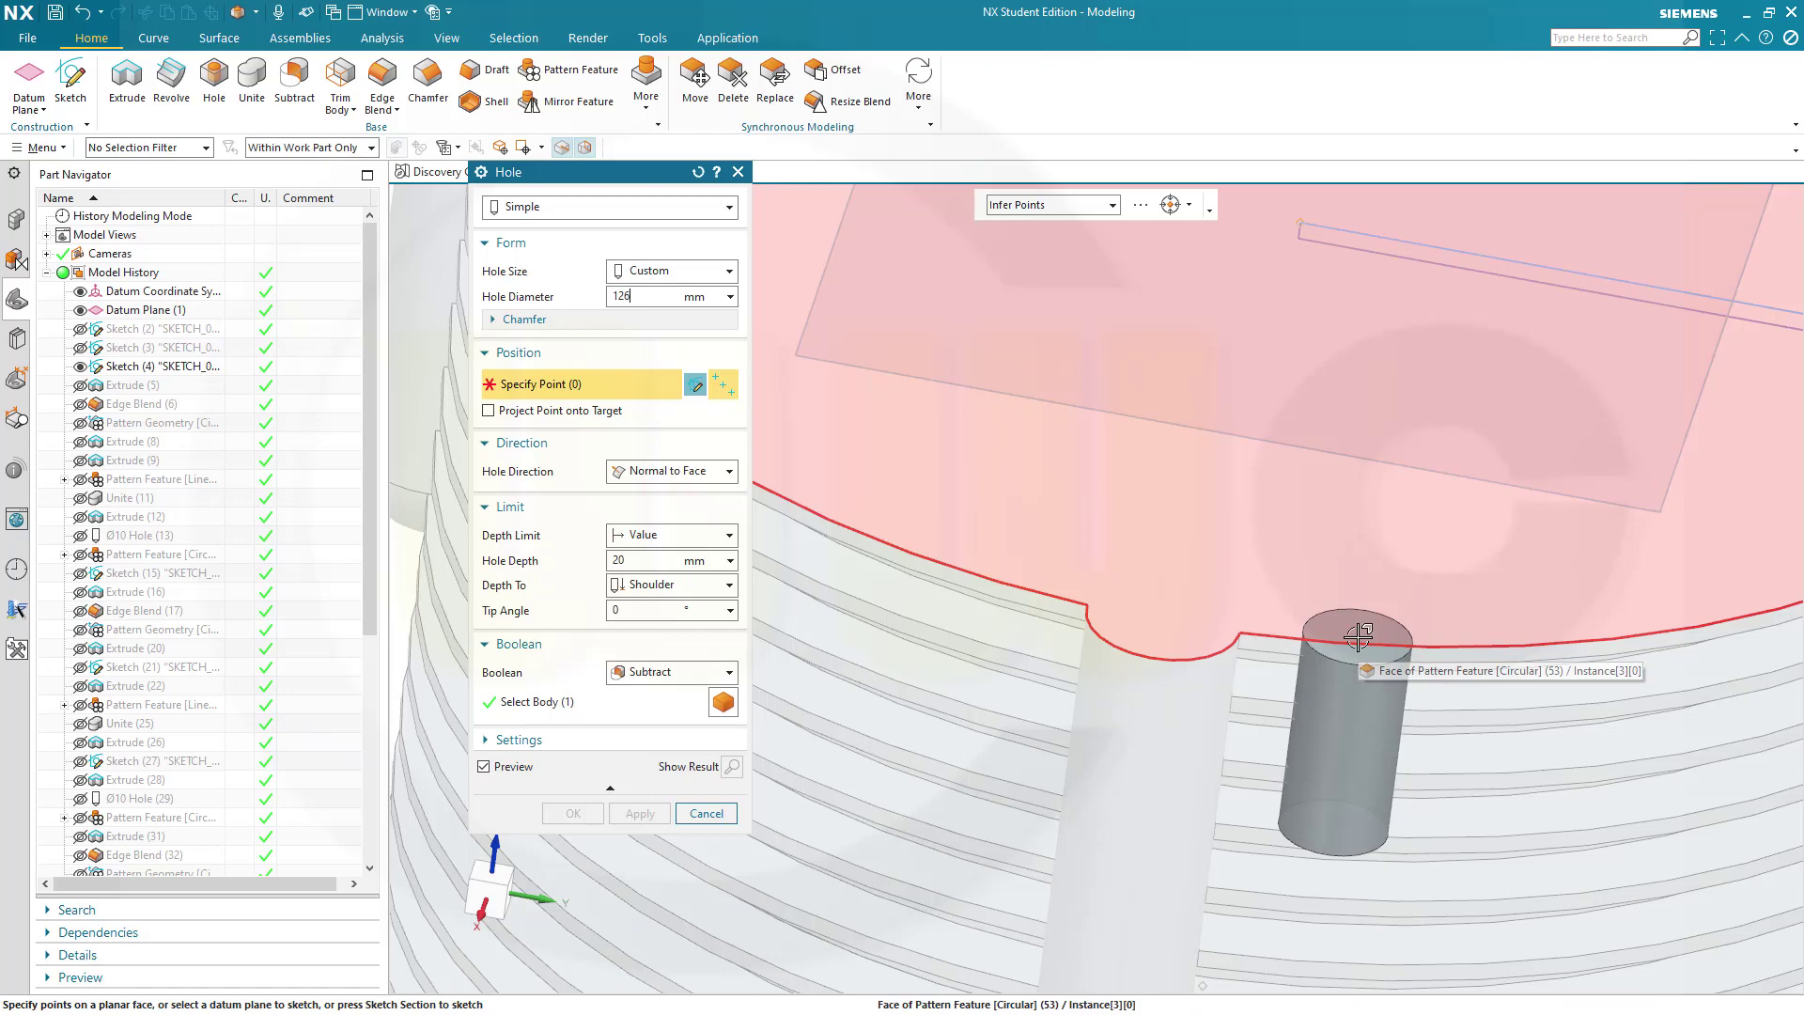
{"action": "left_click", "coordinate": [1360, 641]}
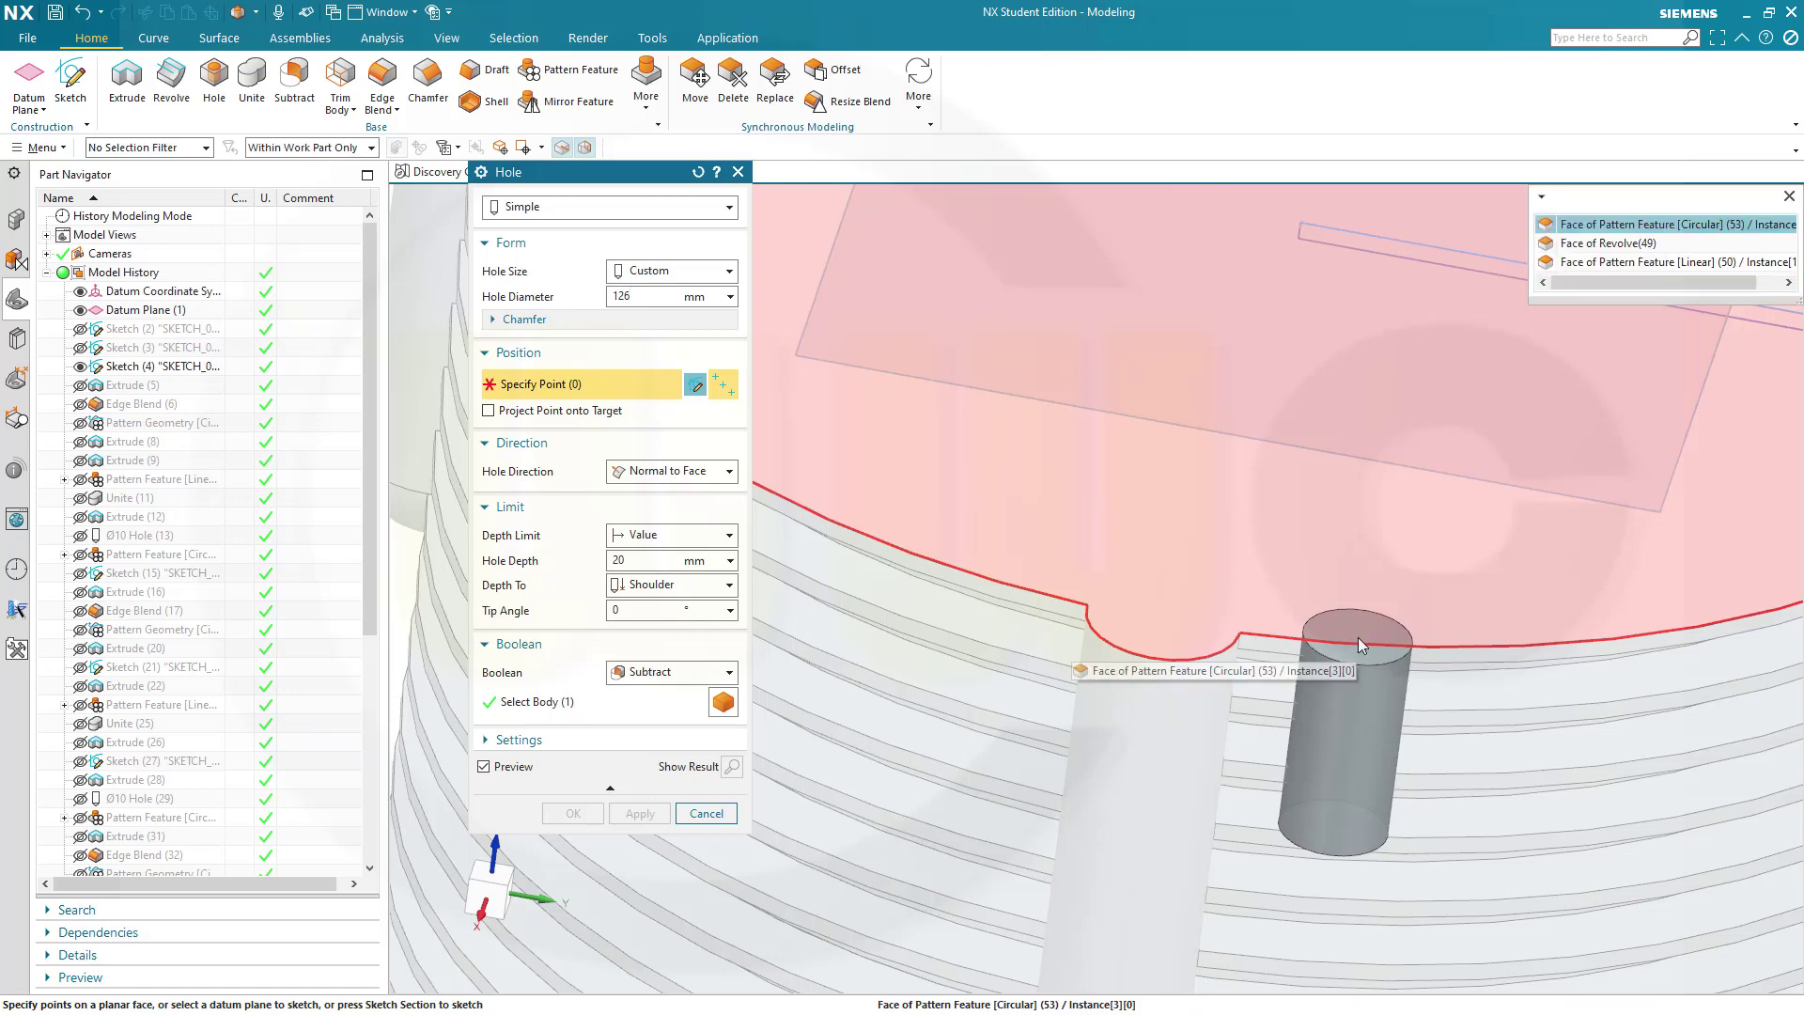
{"action": "key", "text": "Down"}
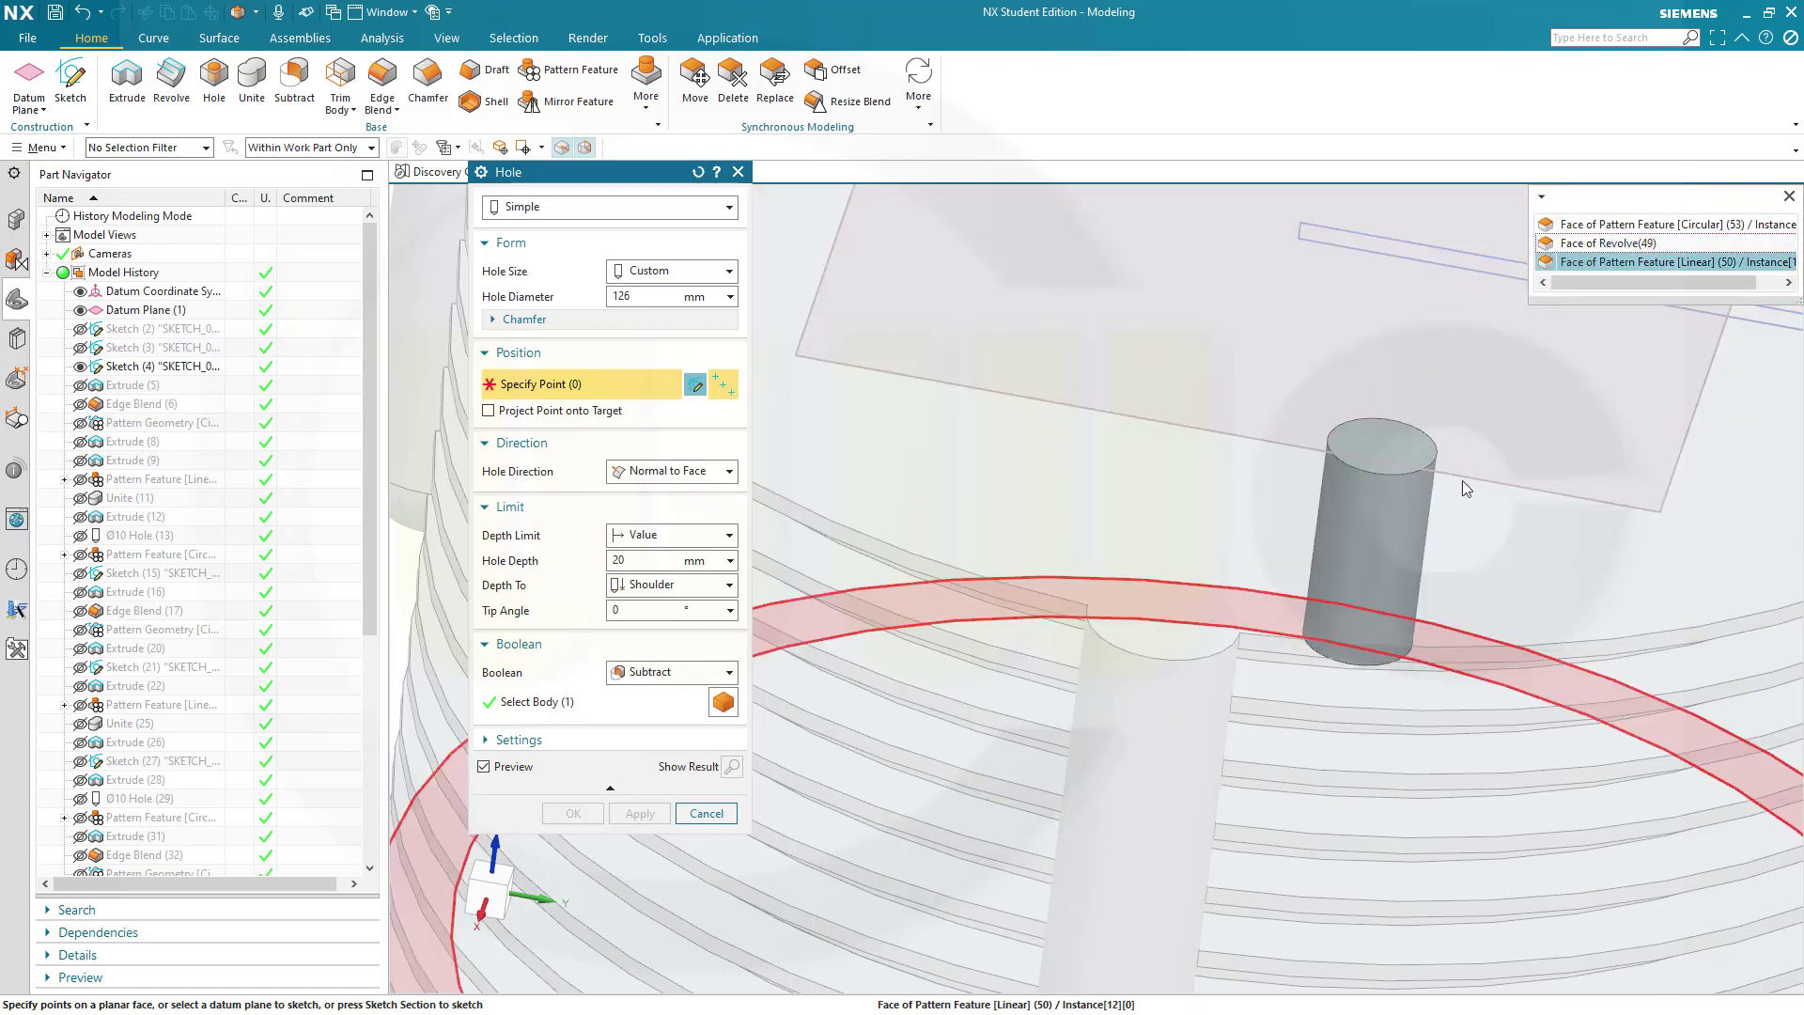
{"action": "key", "text": "Escape"}
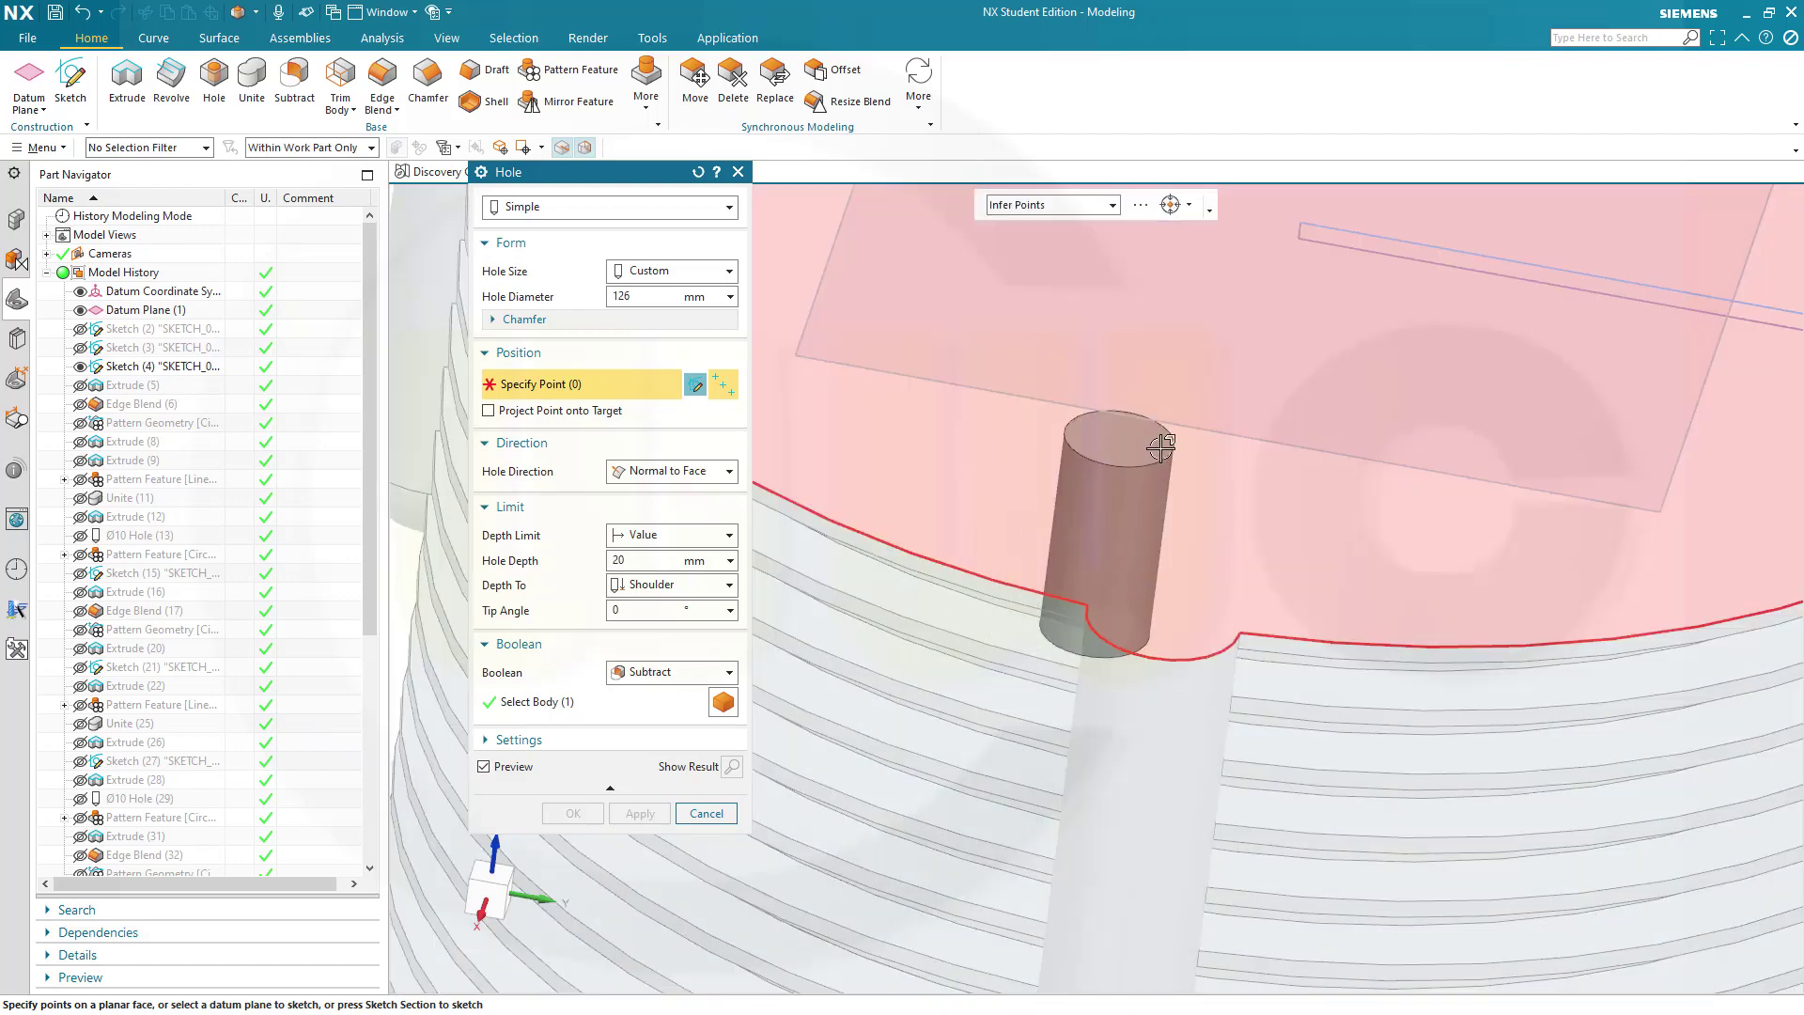
Position the 126 mm hole at the arc center of the cylinder's top rim edge.
{"action": "scroll", "coordinate": [1260, 483], "scroll_direction": "down", "scroll_amount": 5}
{"action": "scroll", "coordinate": [1379, 543], "scroll_direction": "up", "scroll_amount": 4}
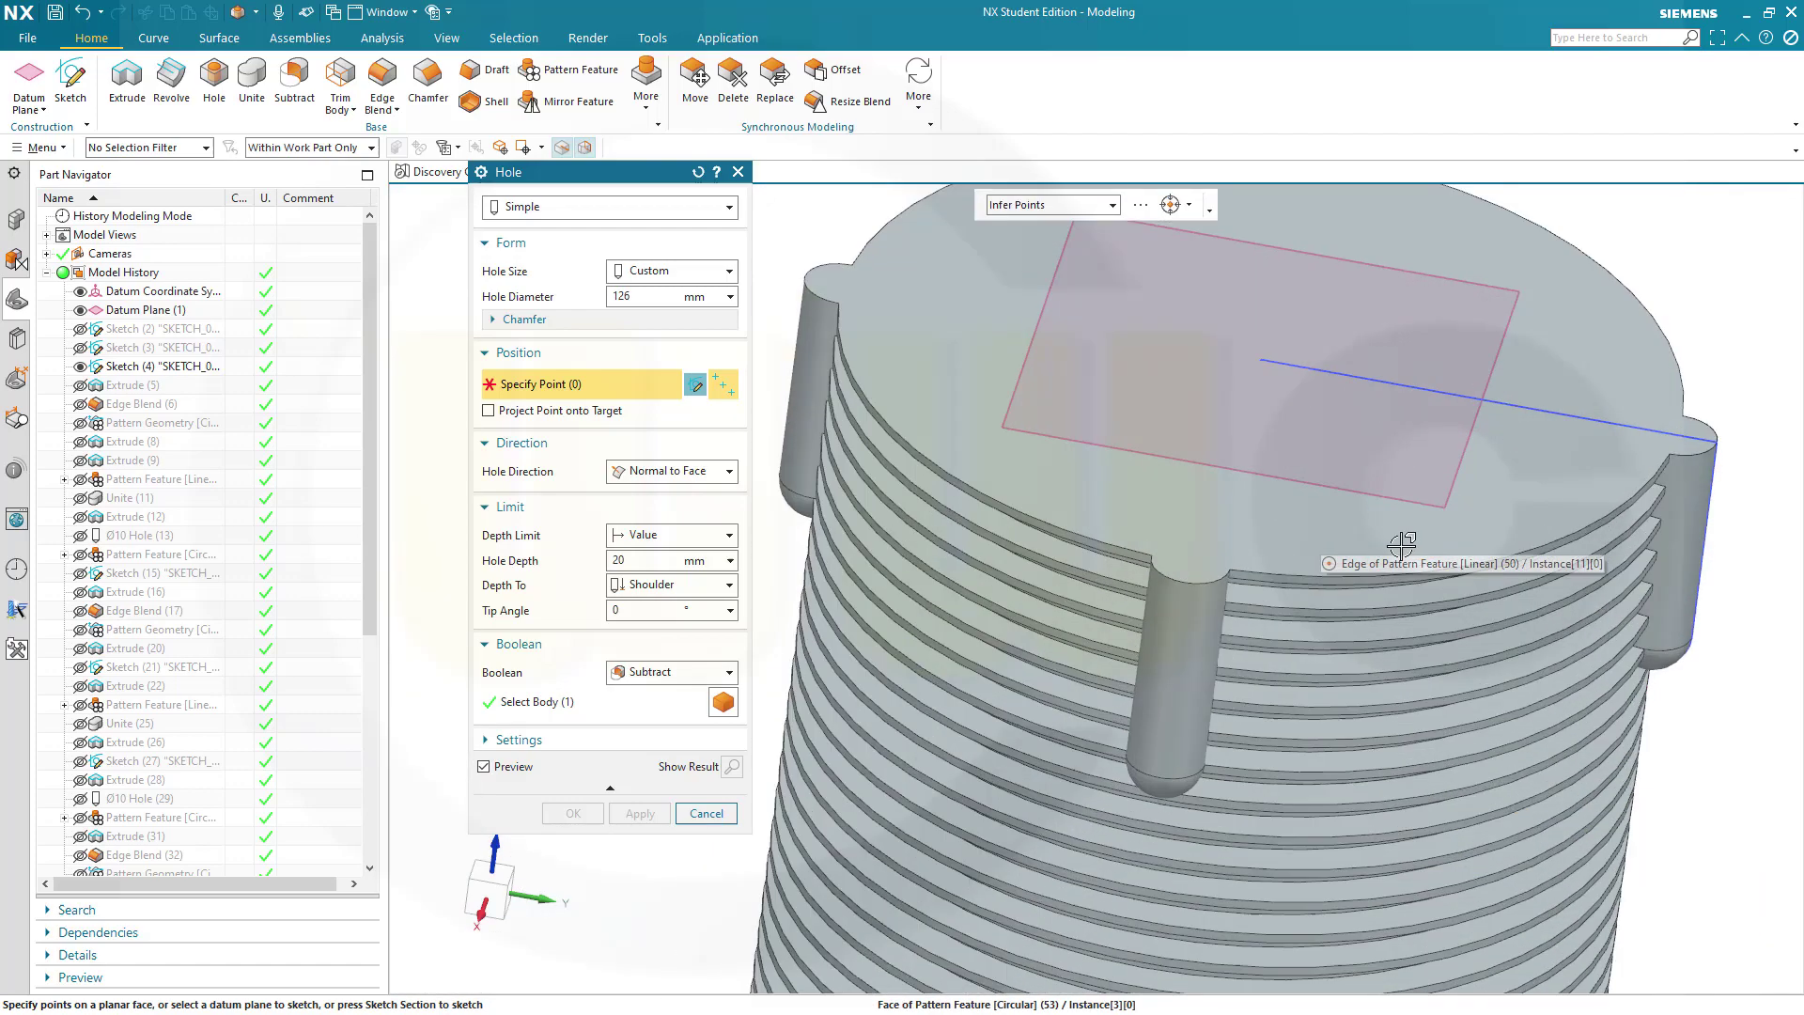
{"action": "scroll", "coordinate": [1396, 554], "scroll_direction": "down", "scroll_amount": 2}
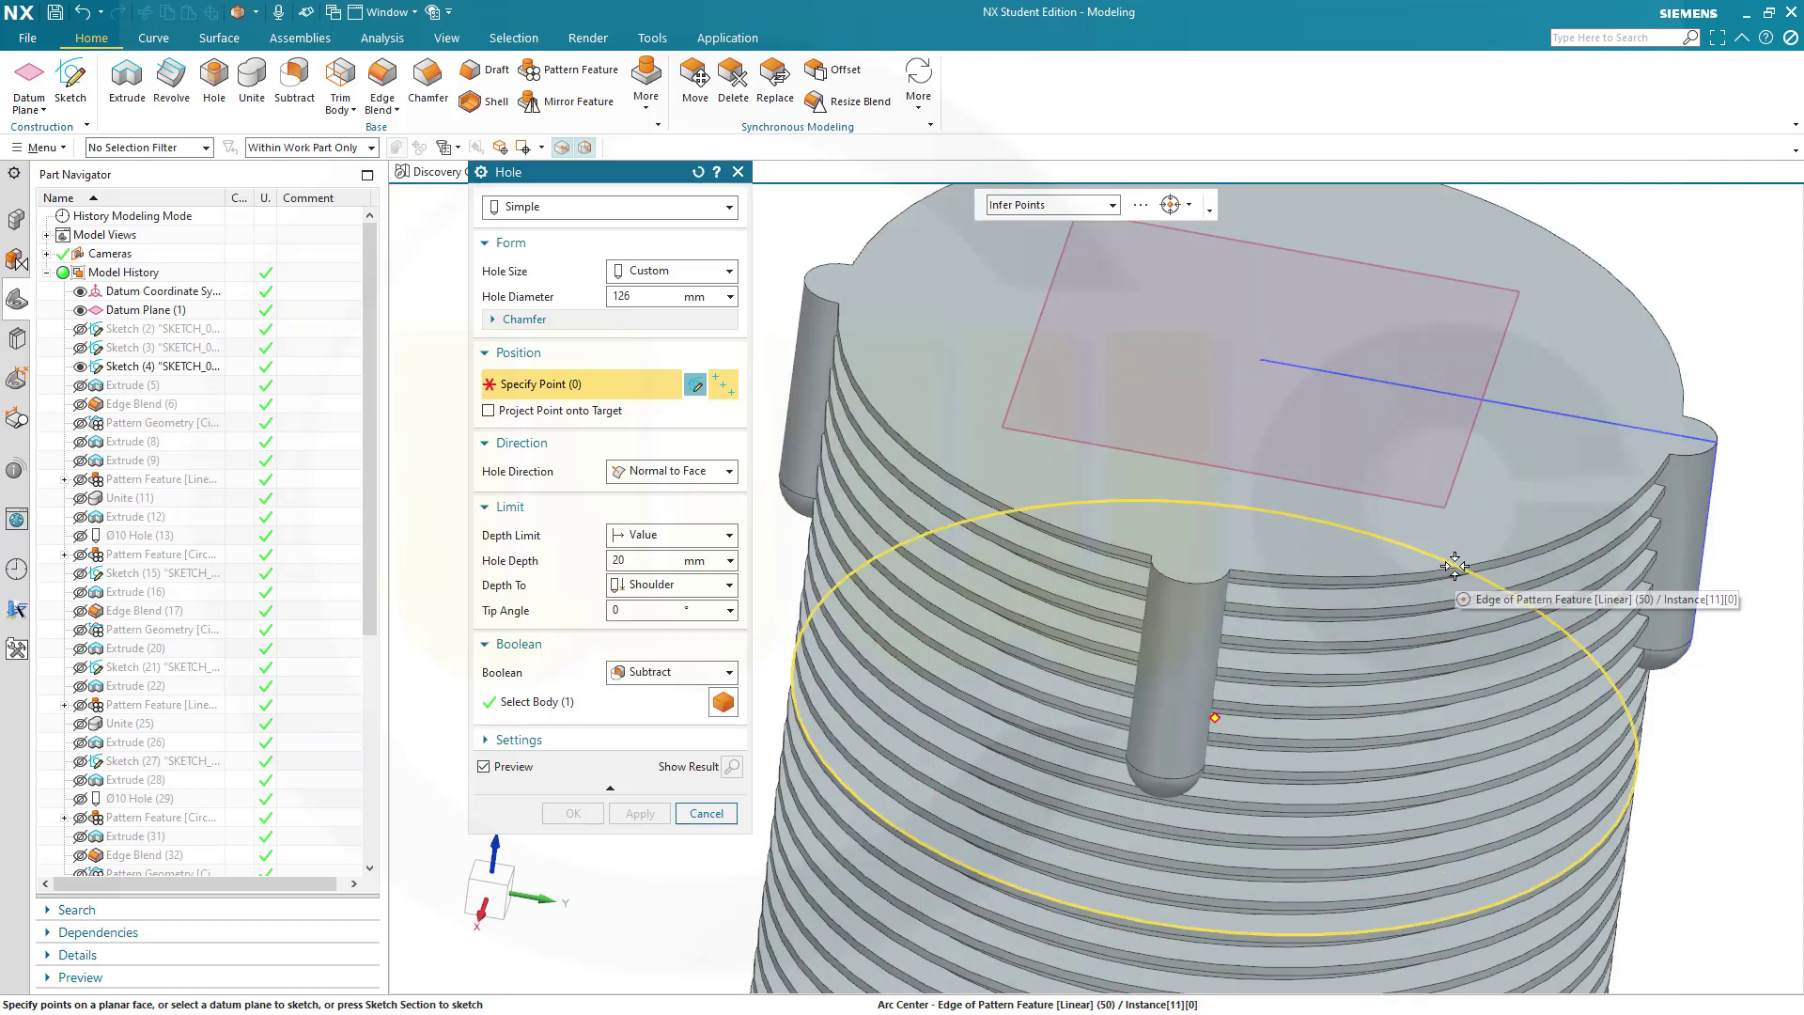
{"action": "scroll", "coordinate": [1440, 569], "scroll_direction": "up", "scroll_amount": 2}
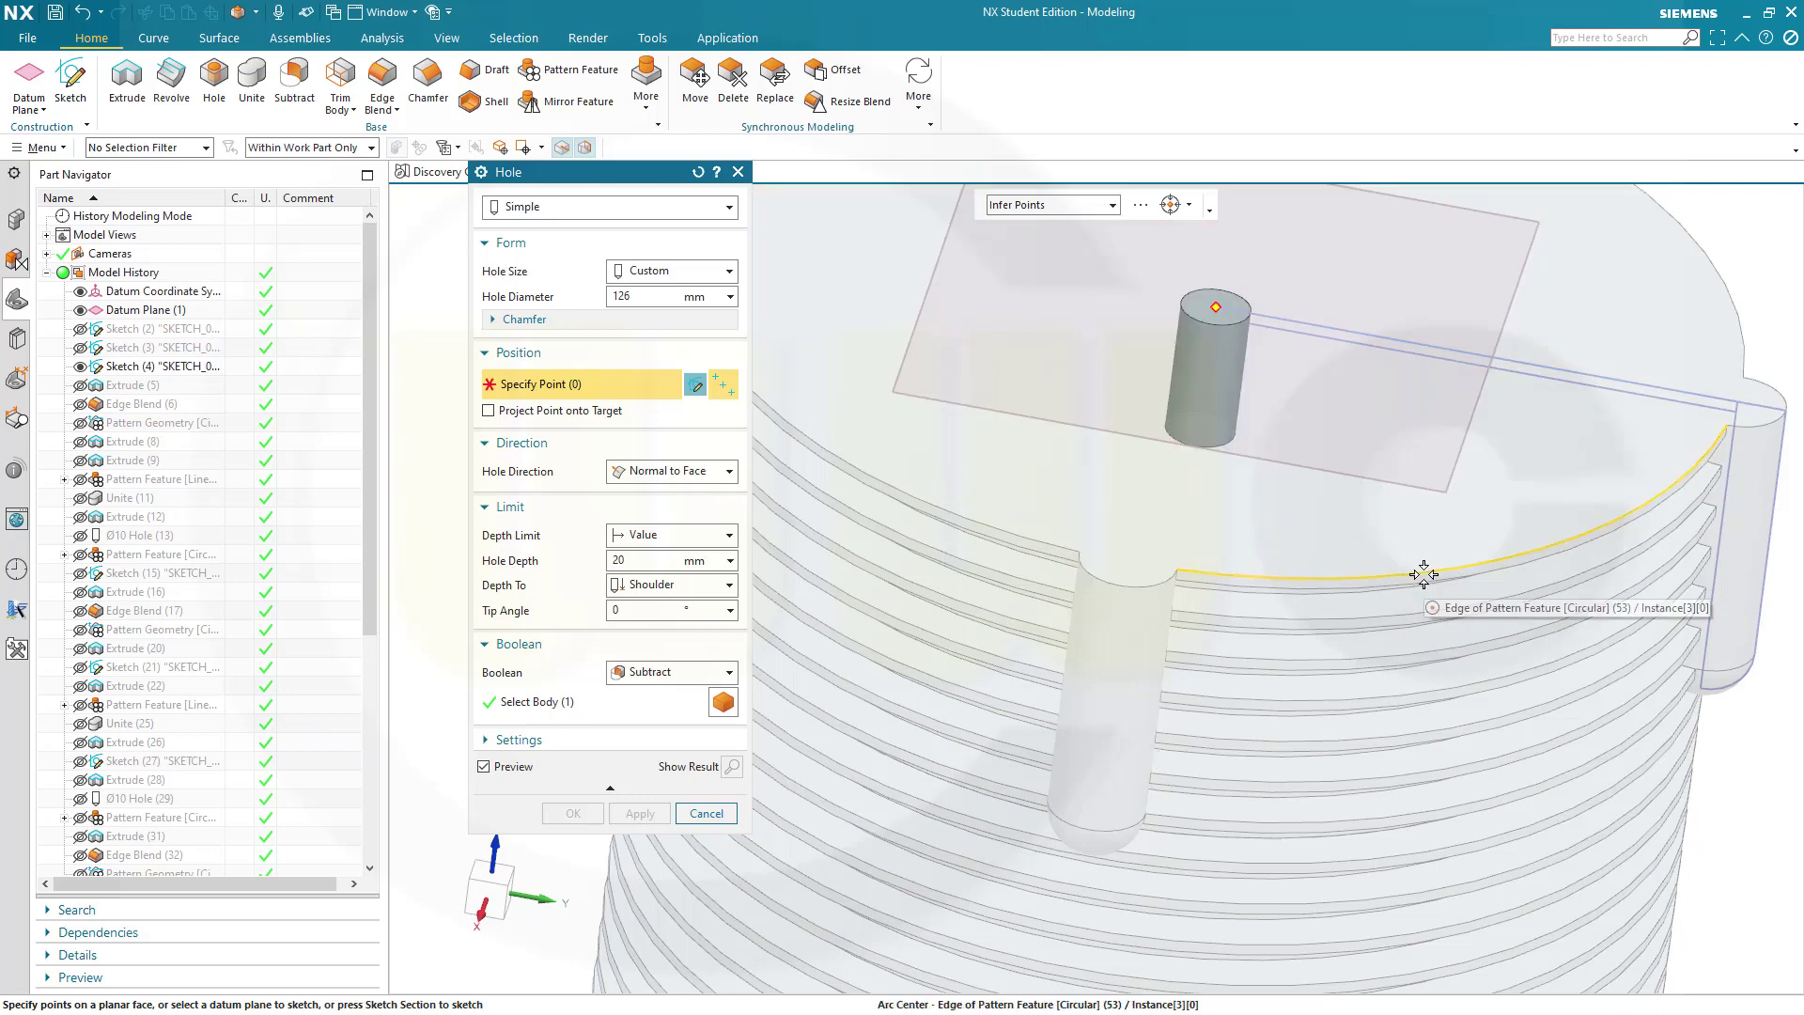
{"action": "left_click", "coordinate": [1424, 574]}
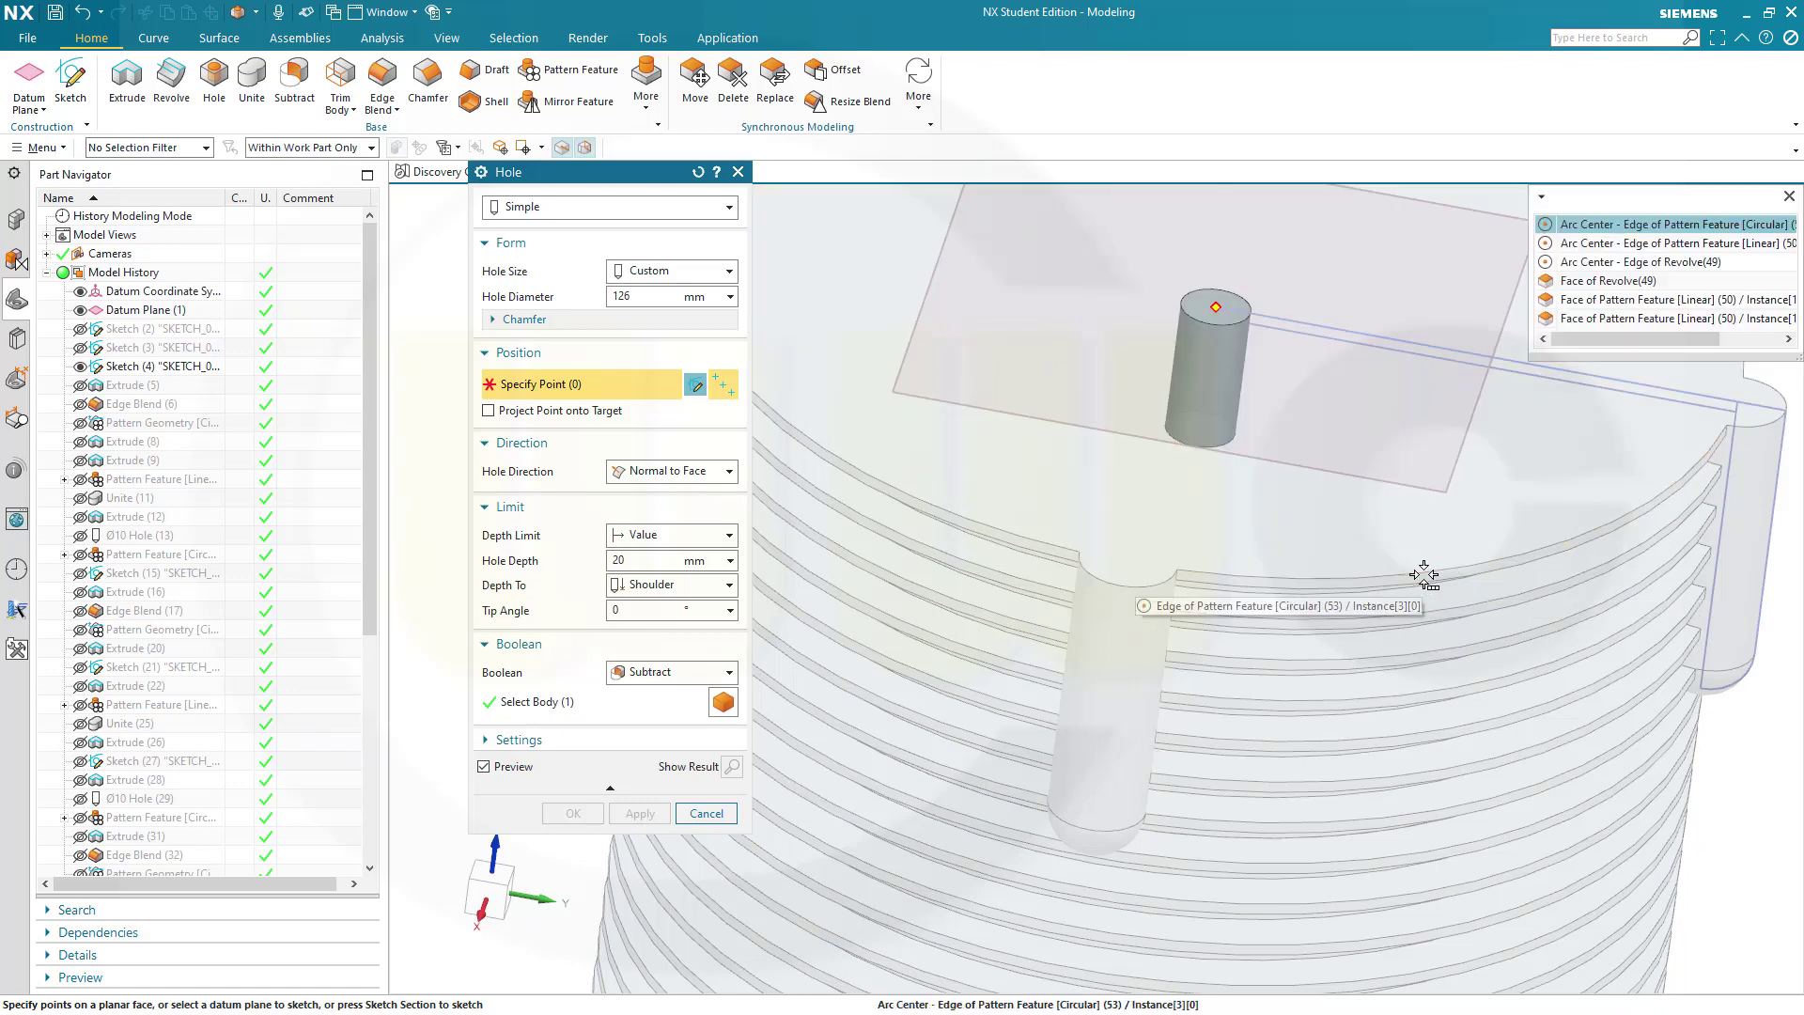
{"action": "left_click", "coordinate": [1607, 235]}
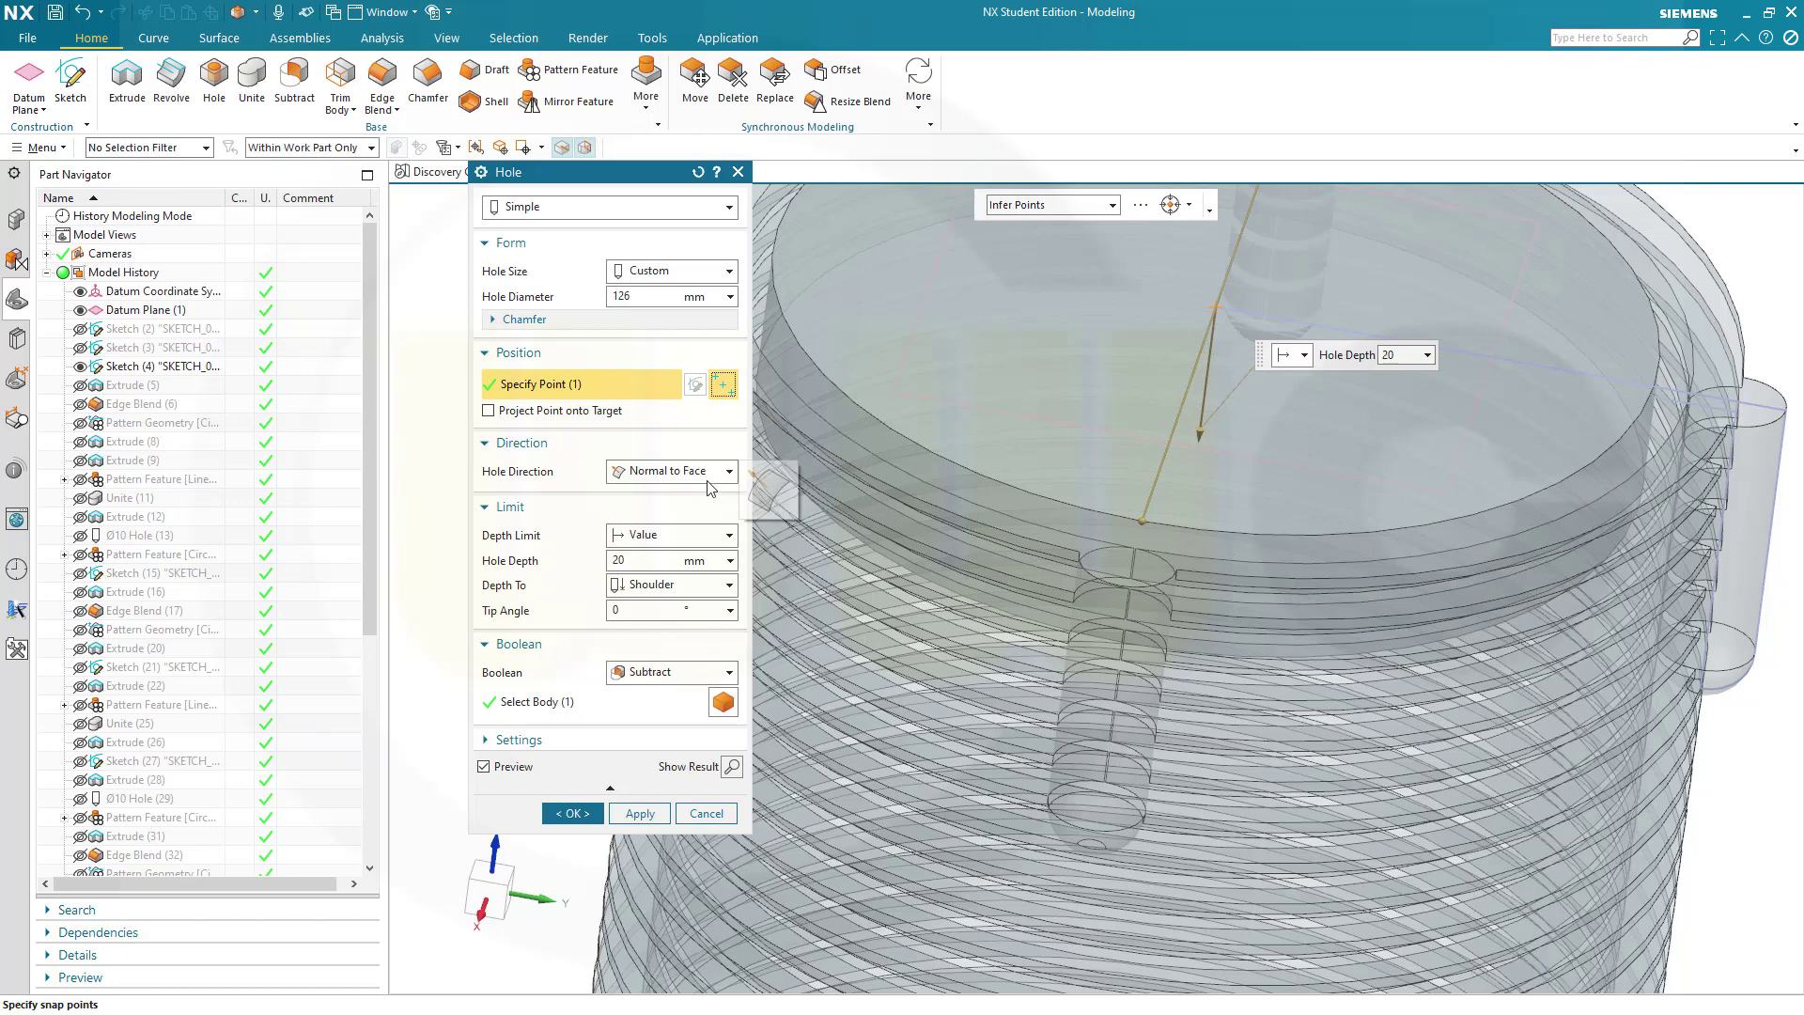
Set the hole's depth limit to Through Body.
{"action": "left_click", "coordinate": [730, 536]}
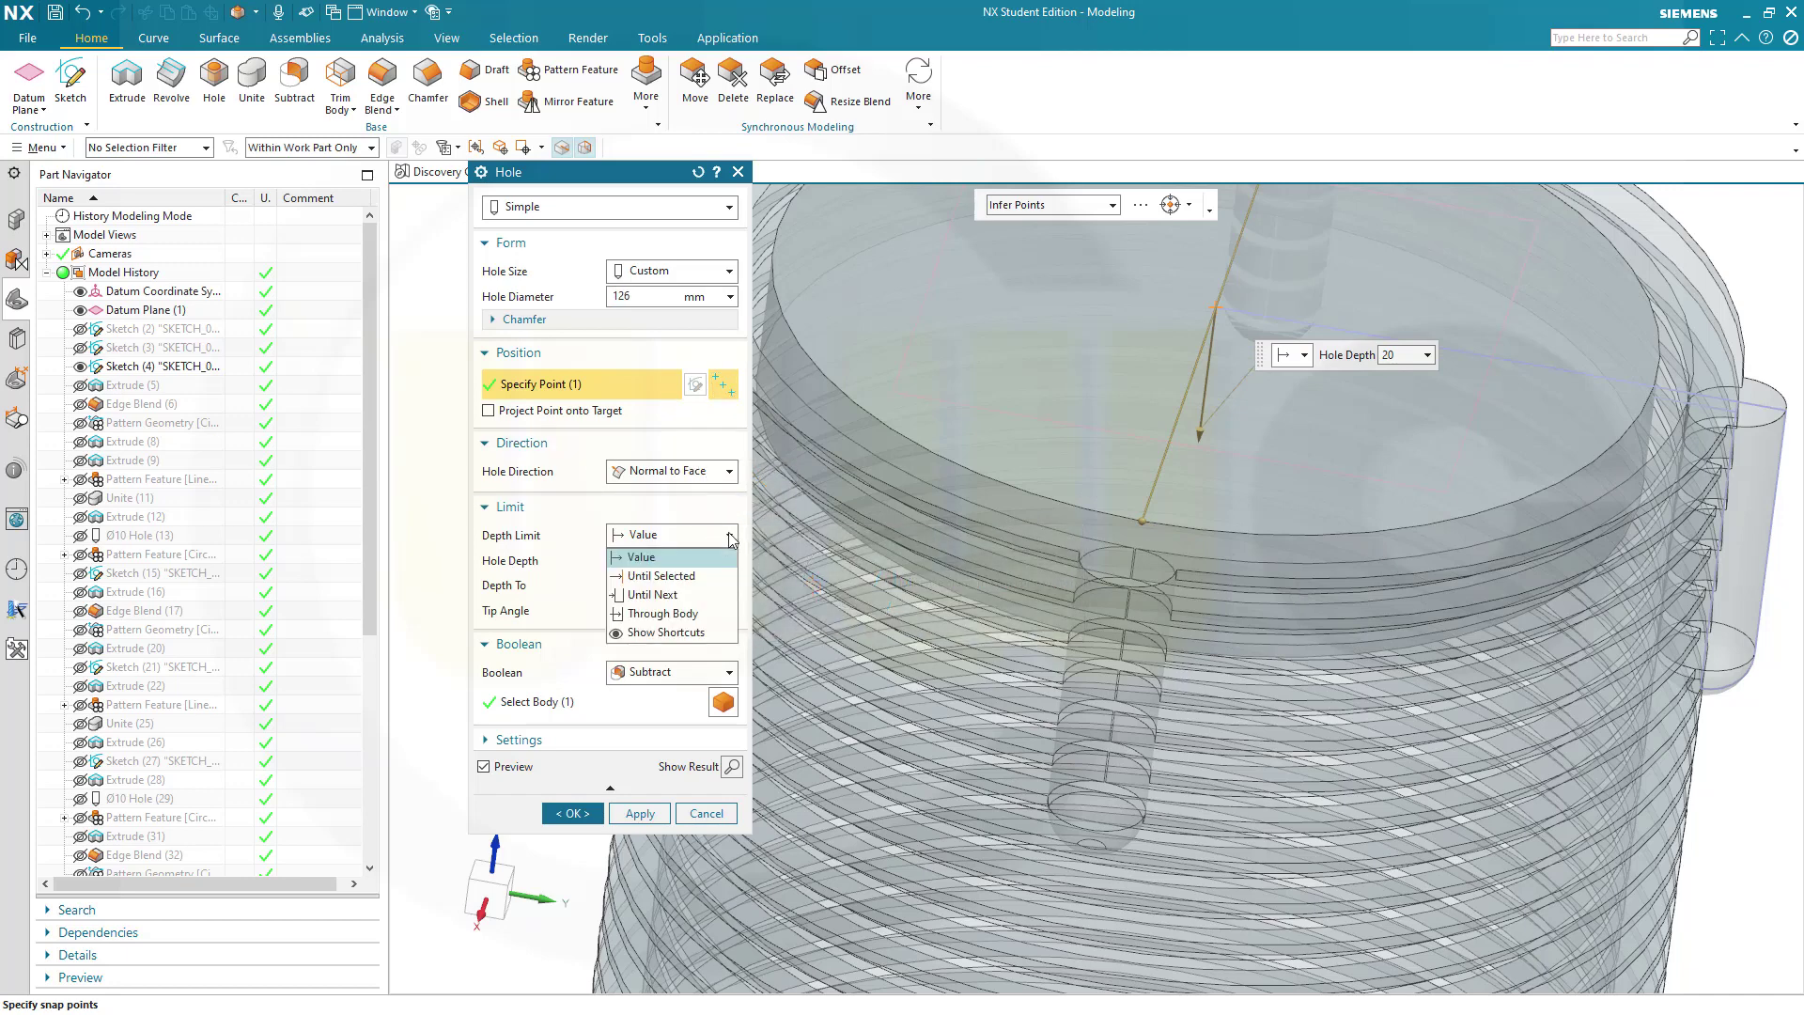
{"action": "left_click", "coordinate": [680, 616]}
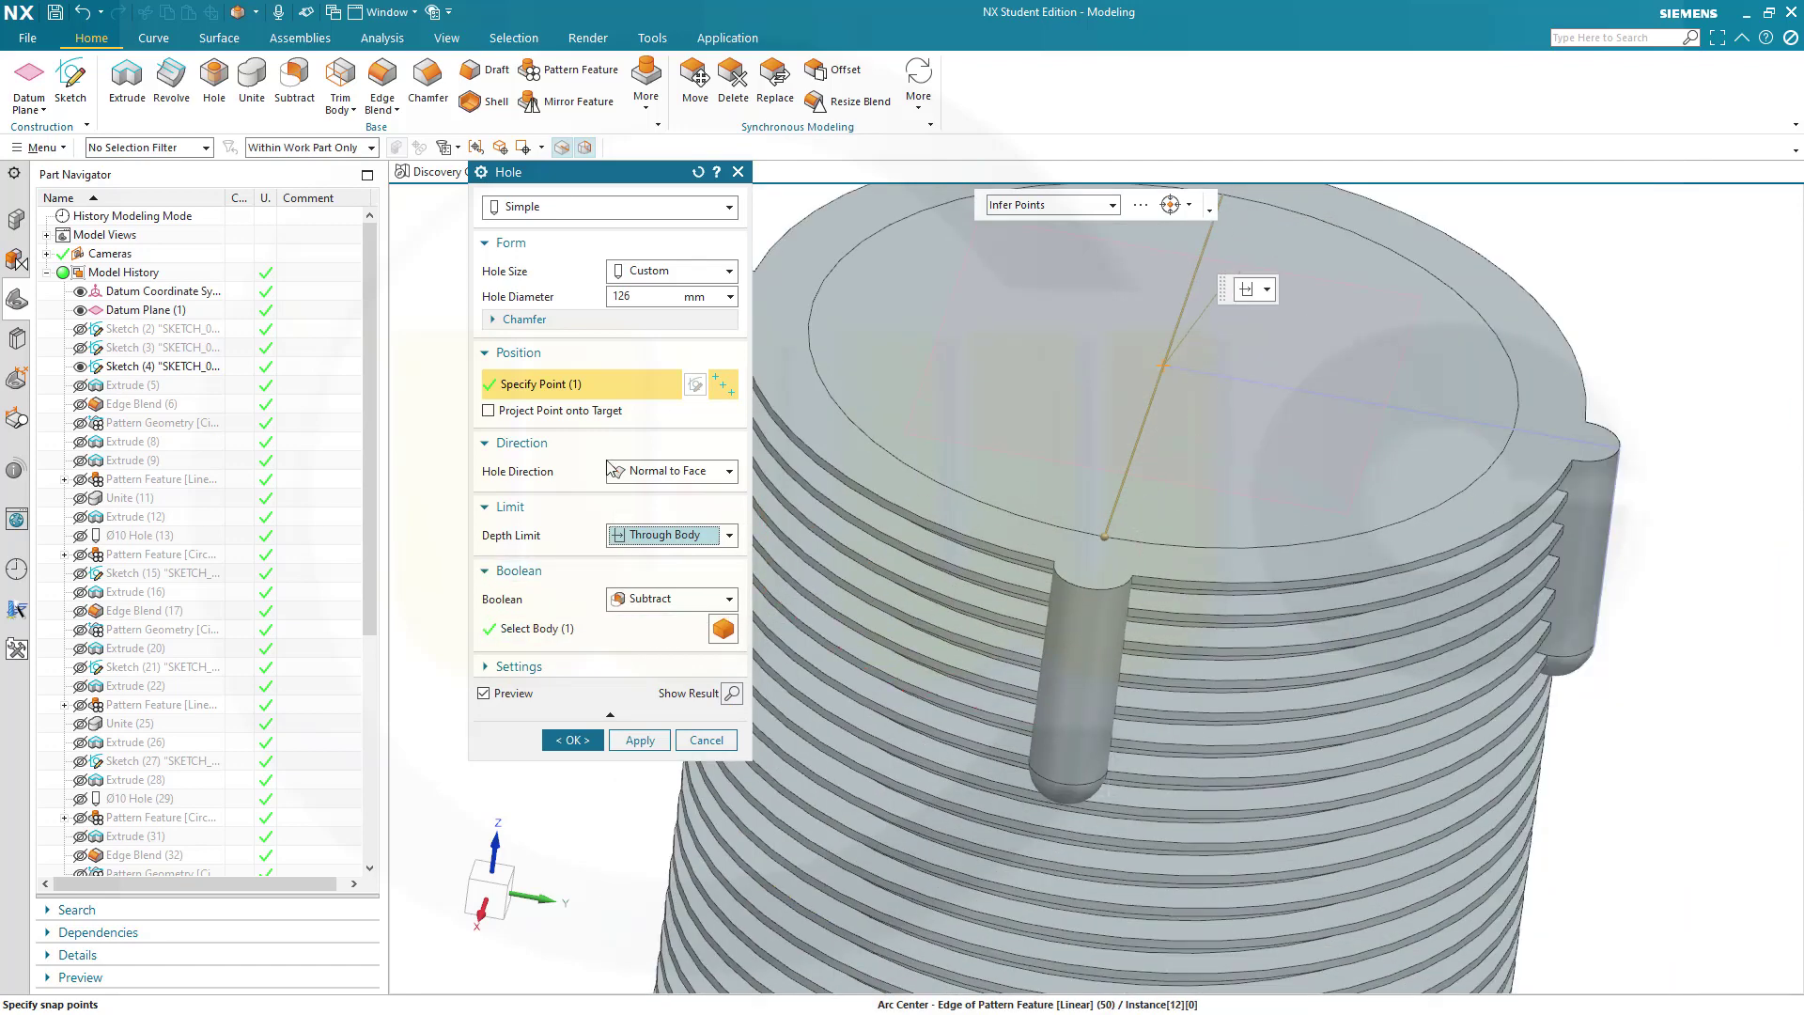
{"action": "scroll", "coordinate": [977, 638], "scroll_direction": "down", "scroll_amount": 5}
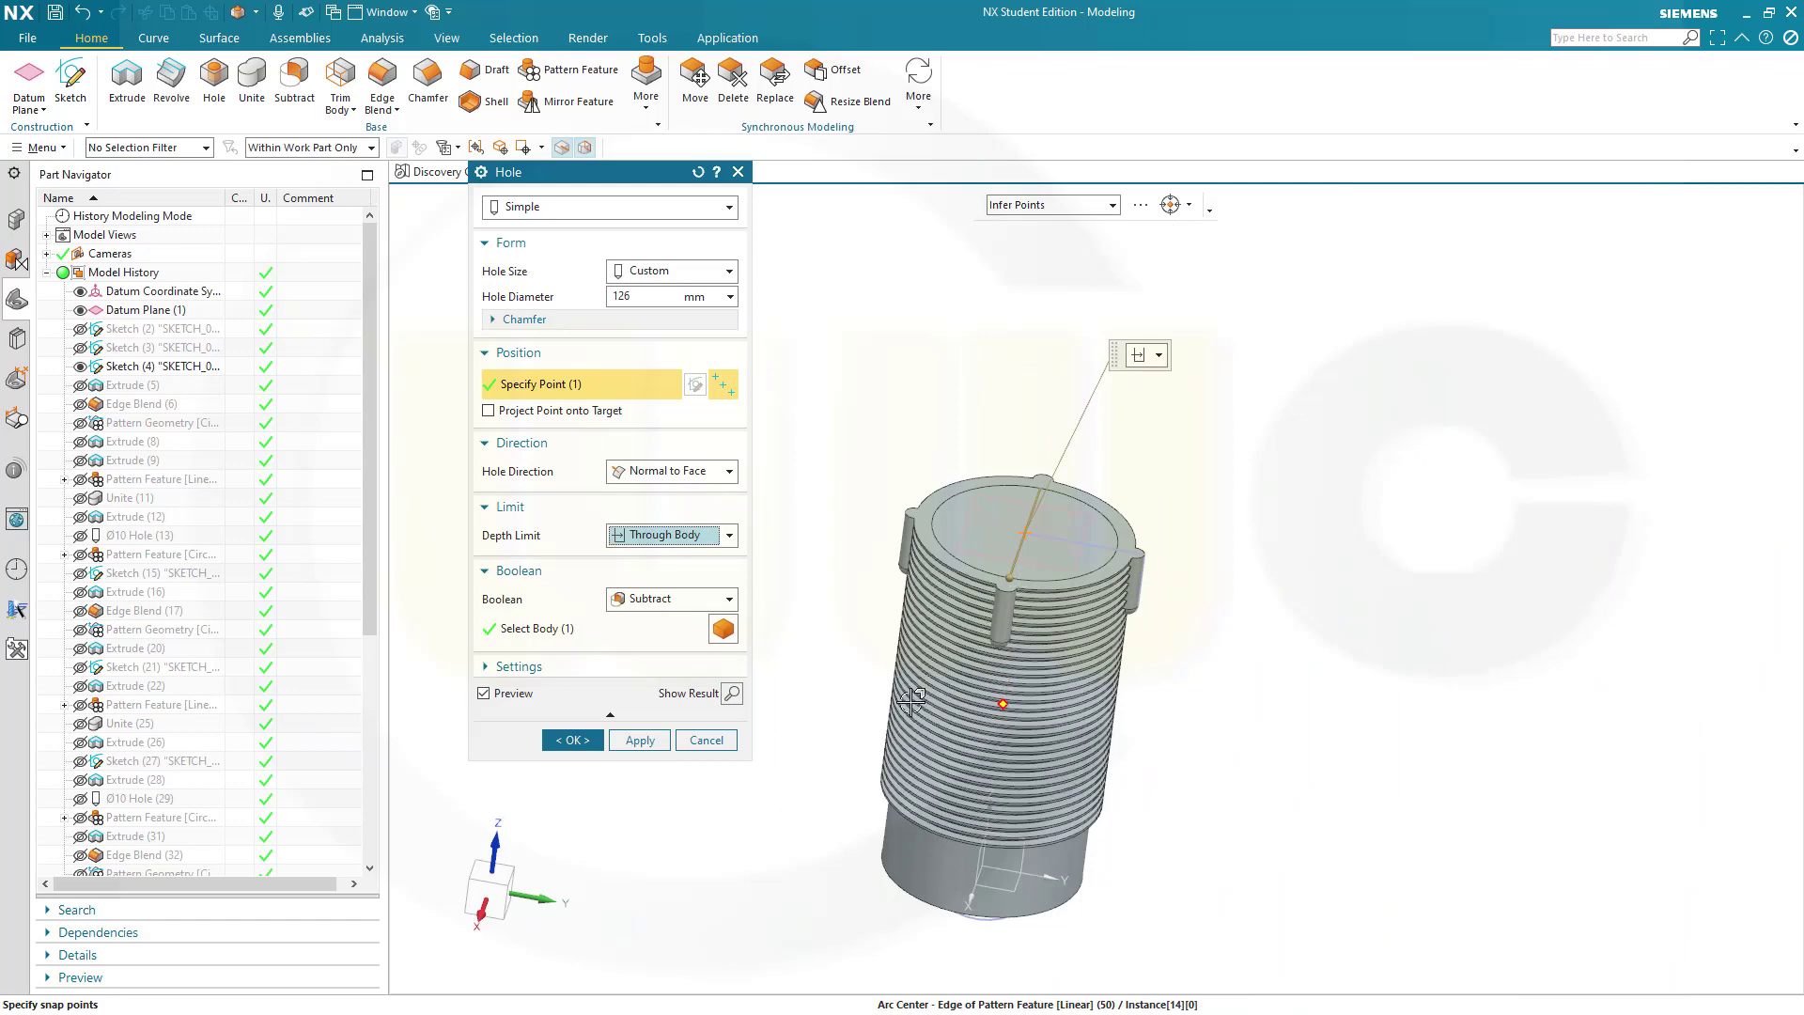
Create the 126 mm through-body hole with the Subtract setting in the cylinder body.
{"action": "middle_click_drag", "start_coordinate": [885, 661], "coordinate": [886, 552]}
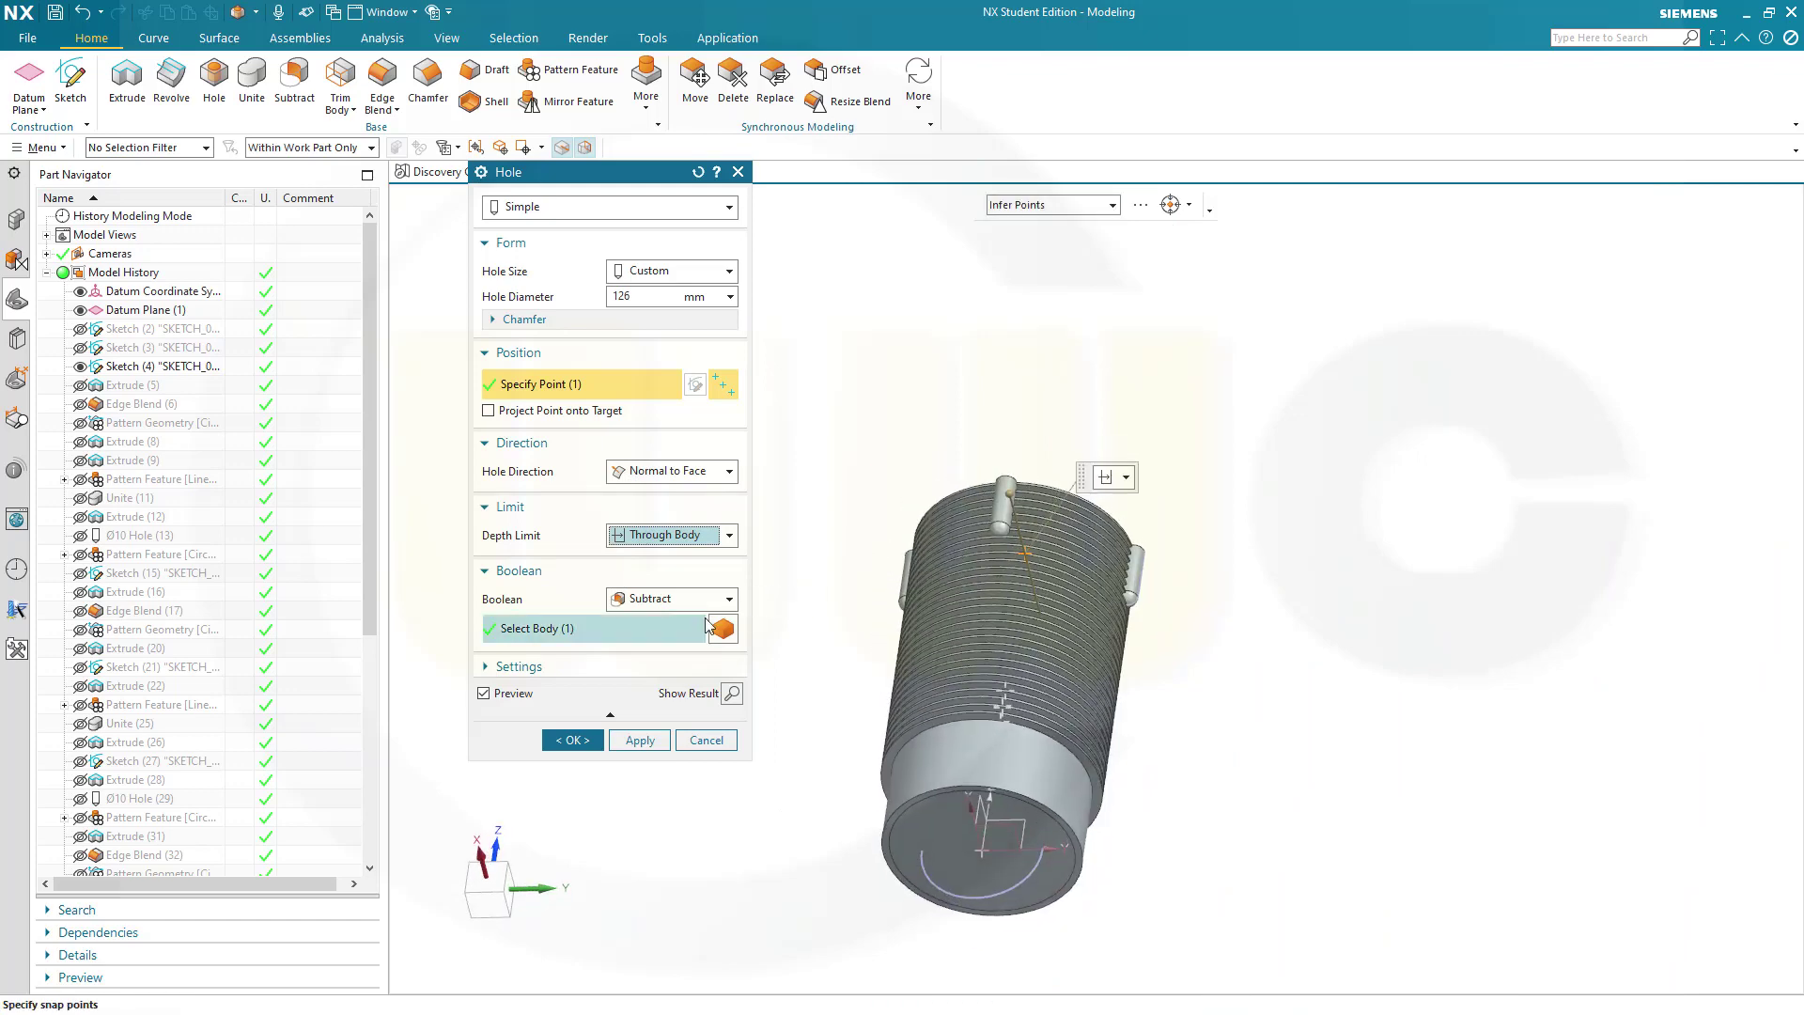
{"action": "left_click", "coordinate": [571, 741]}
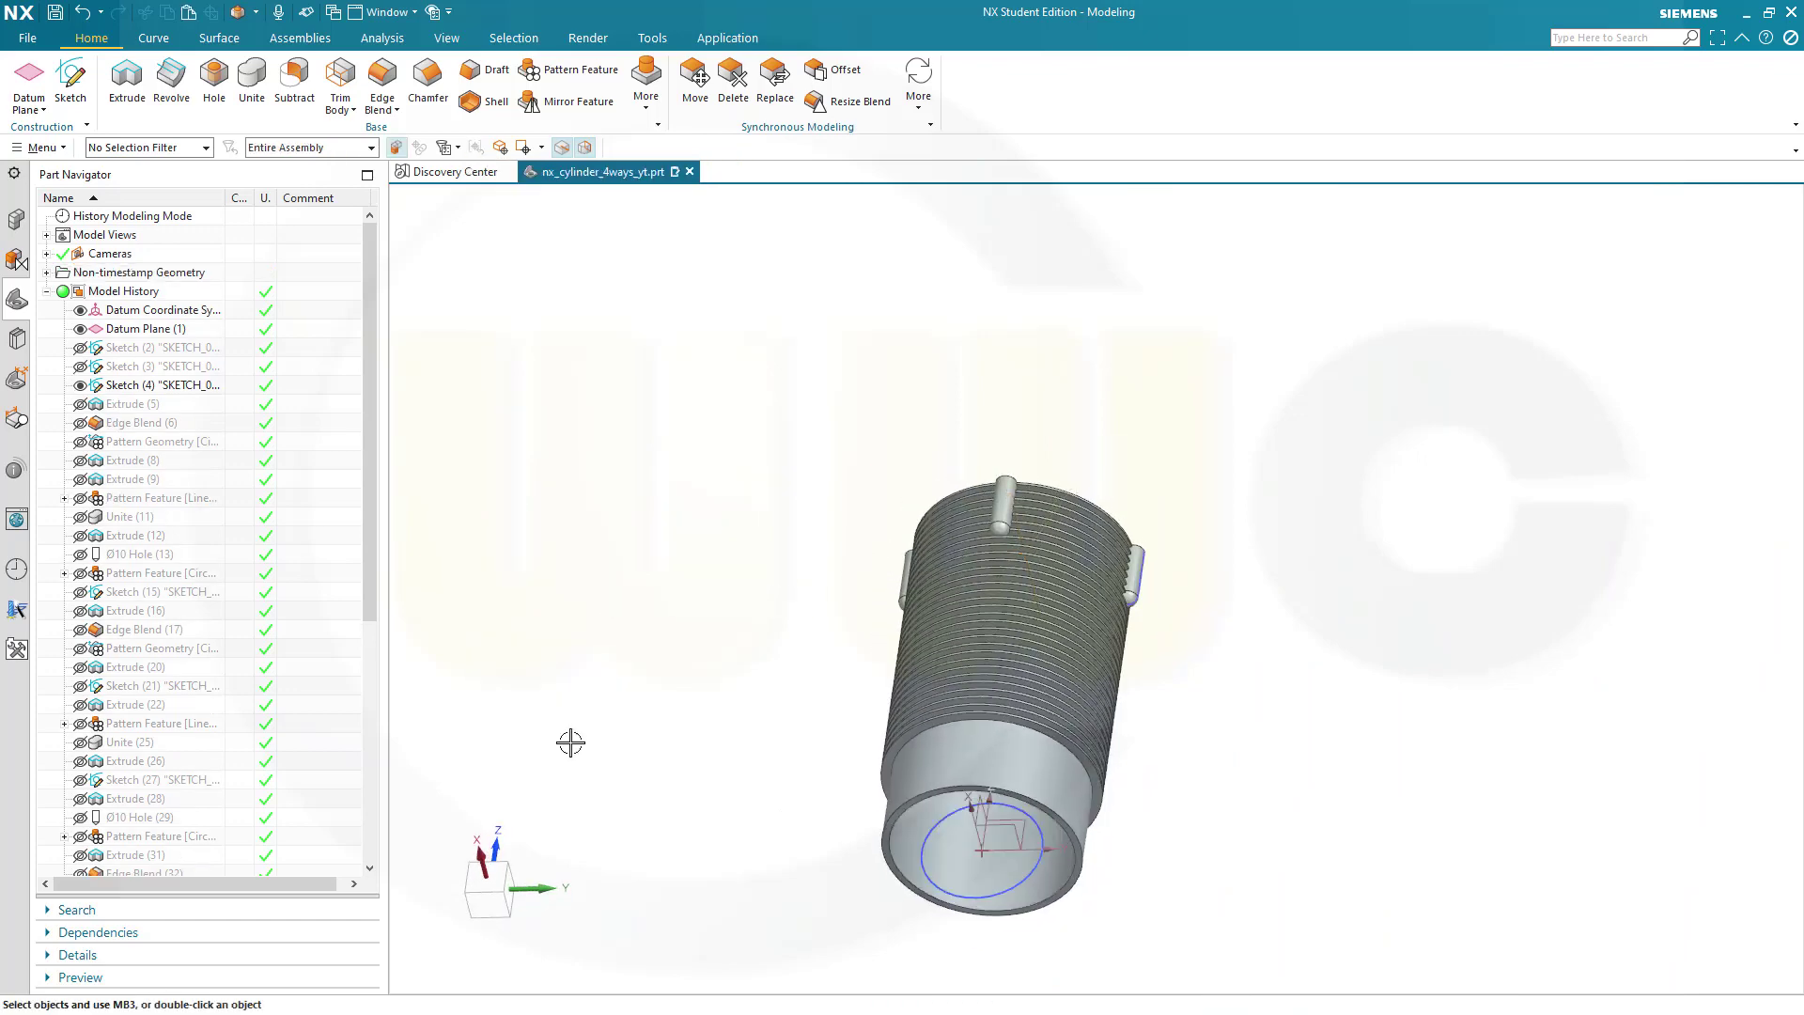
Extrude the circle of Sketch (4) at the cylinder's lower end as a subtraction, using a symmetric value of 200 mm.
{"action": "middle_click_drag", "start_coordinate": [780, 590], "coordinate": [783, 644]}
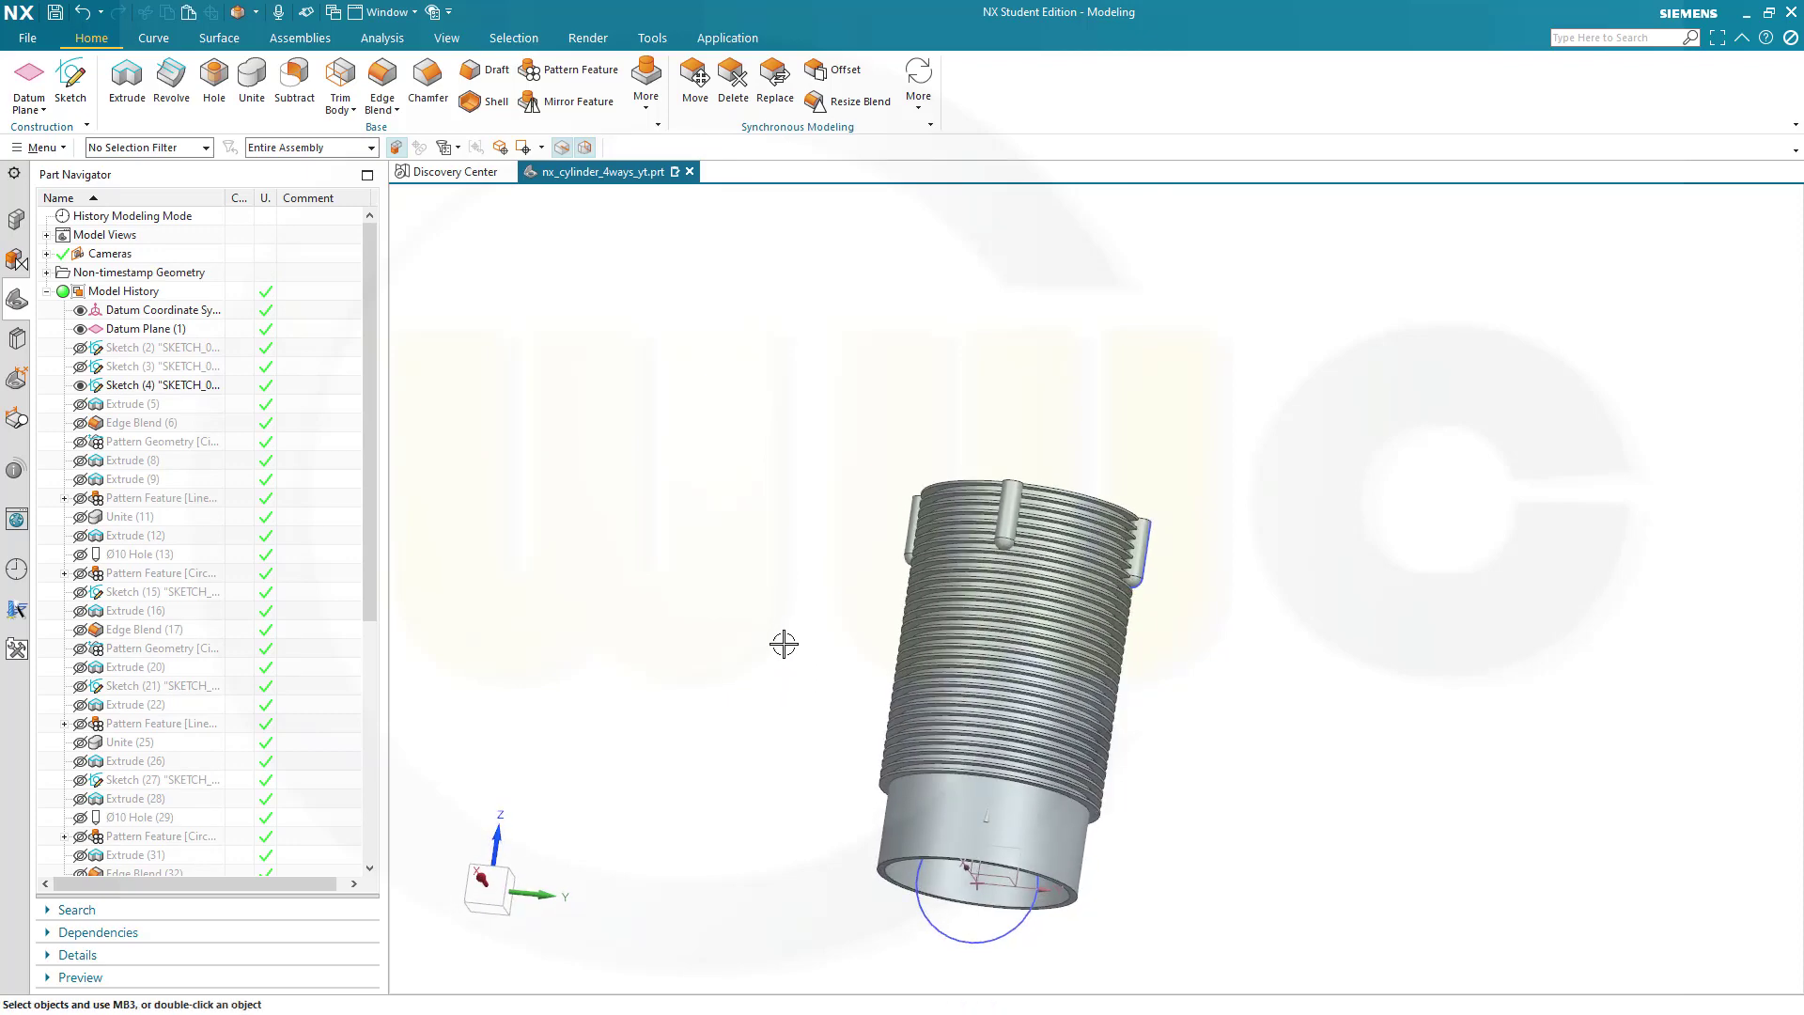
{"action": "left_click", "coordinate": [127, 80]}
{"action": "left_click", "coordinate": [981, 940]}
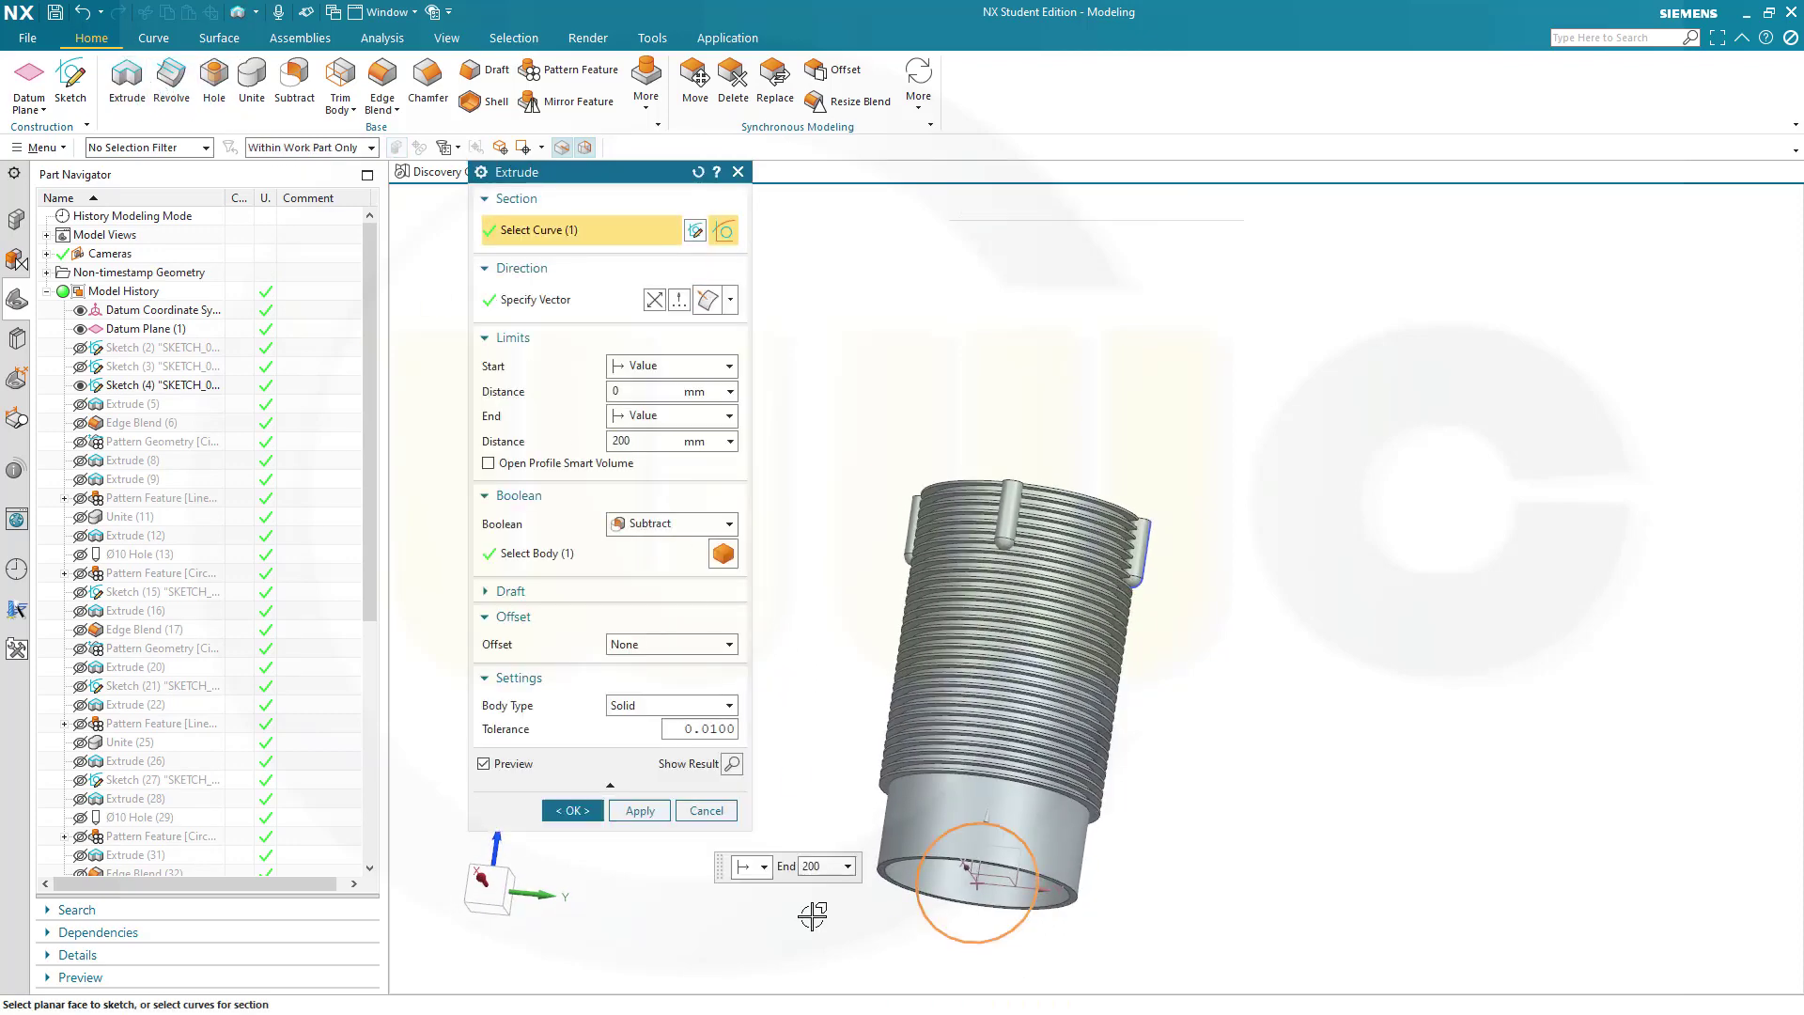
{"action": "left_click", "coordinate": [710, 370]}
{"action": "left_click", "coordinate": [695, 409]}
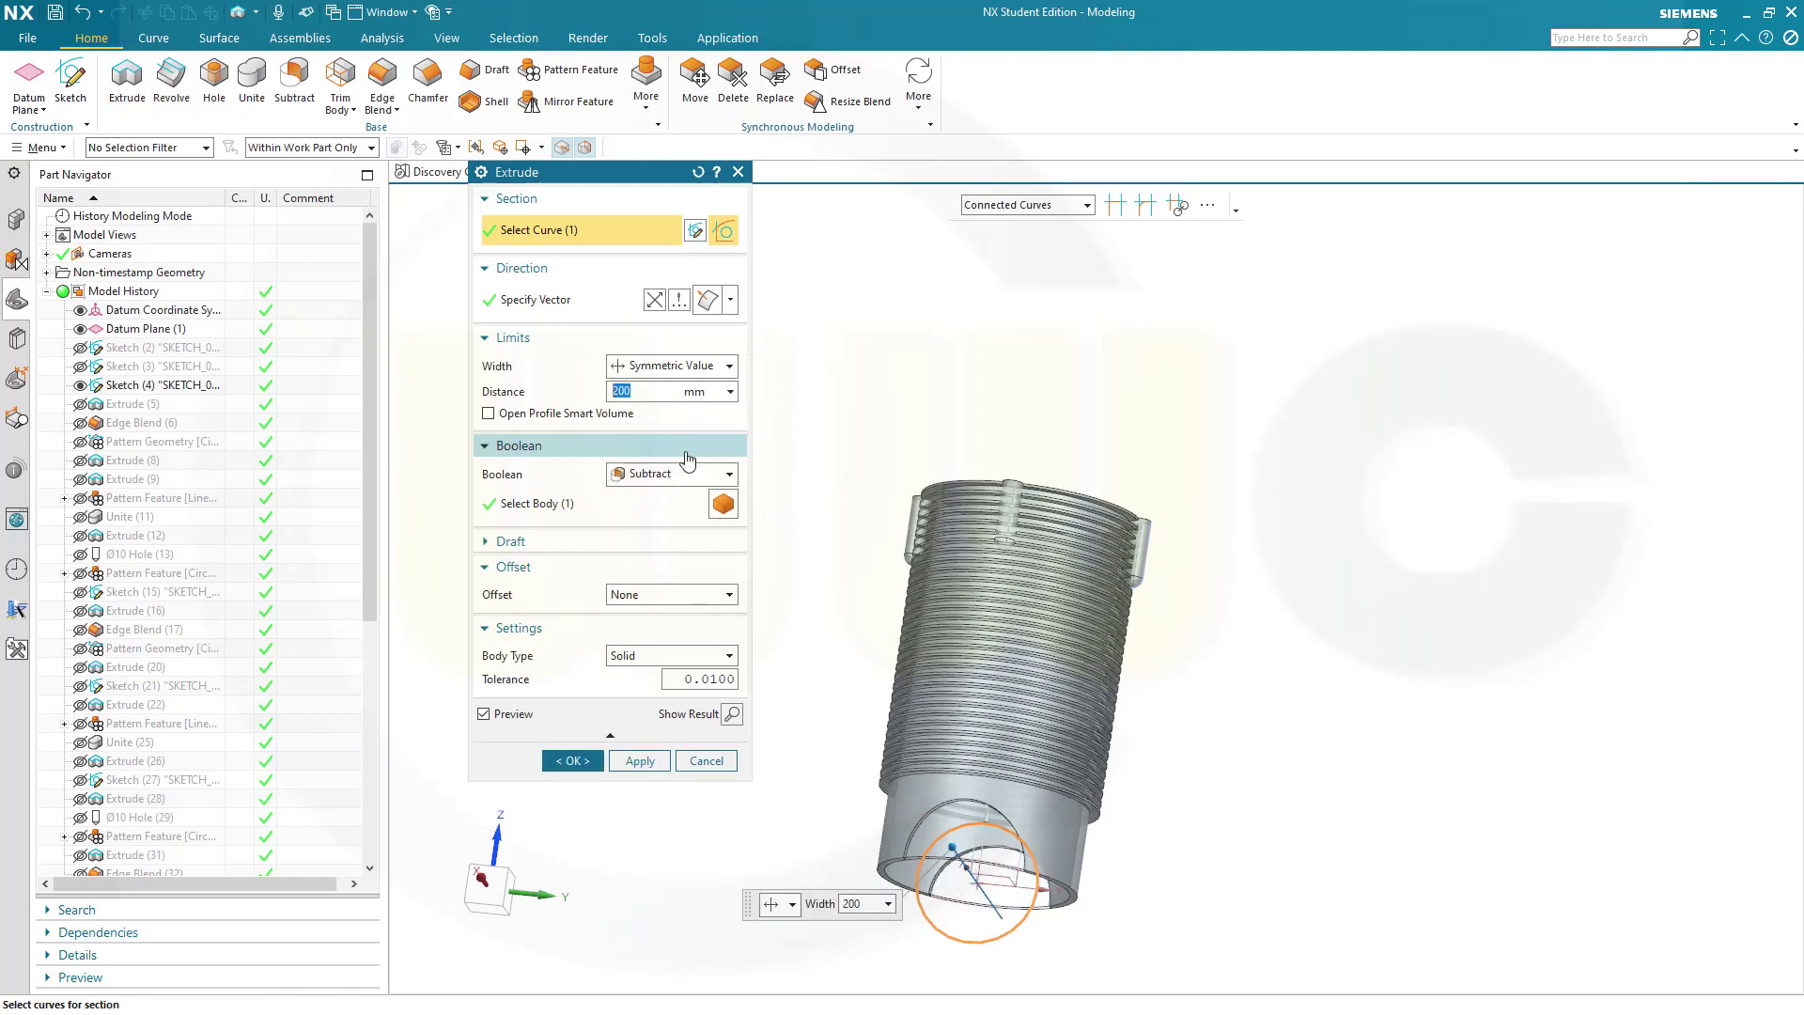
{"action": "left_click", "coordinate": [575, 763]}
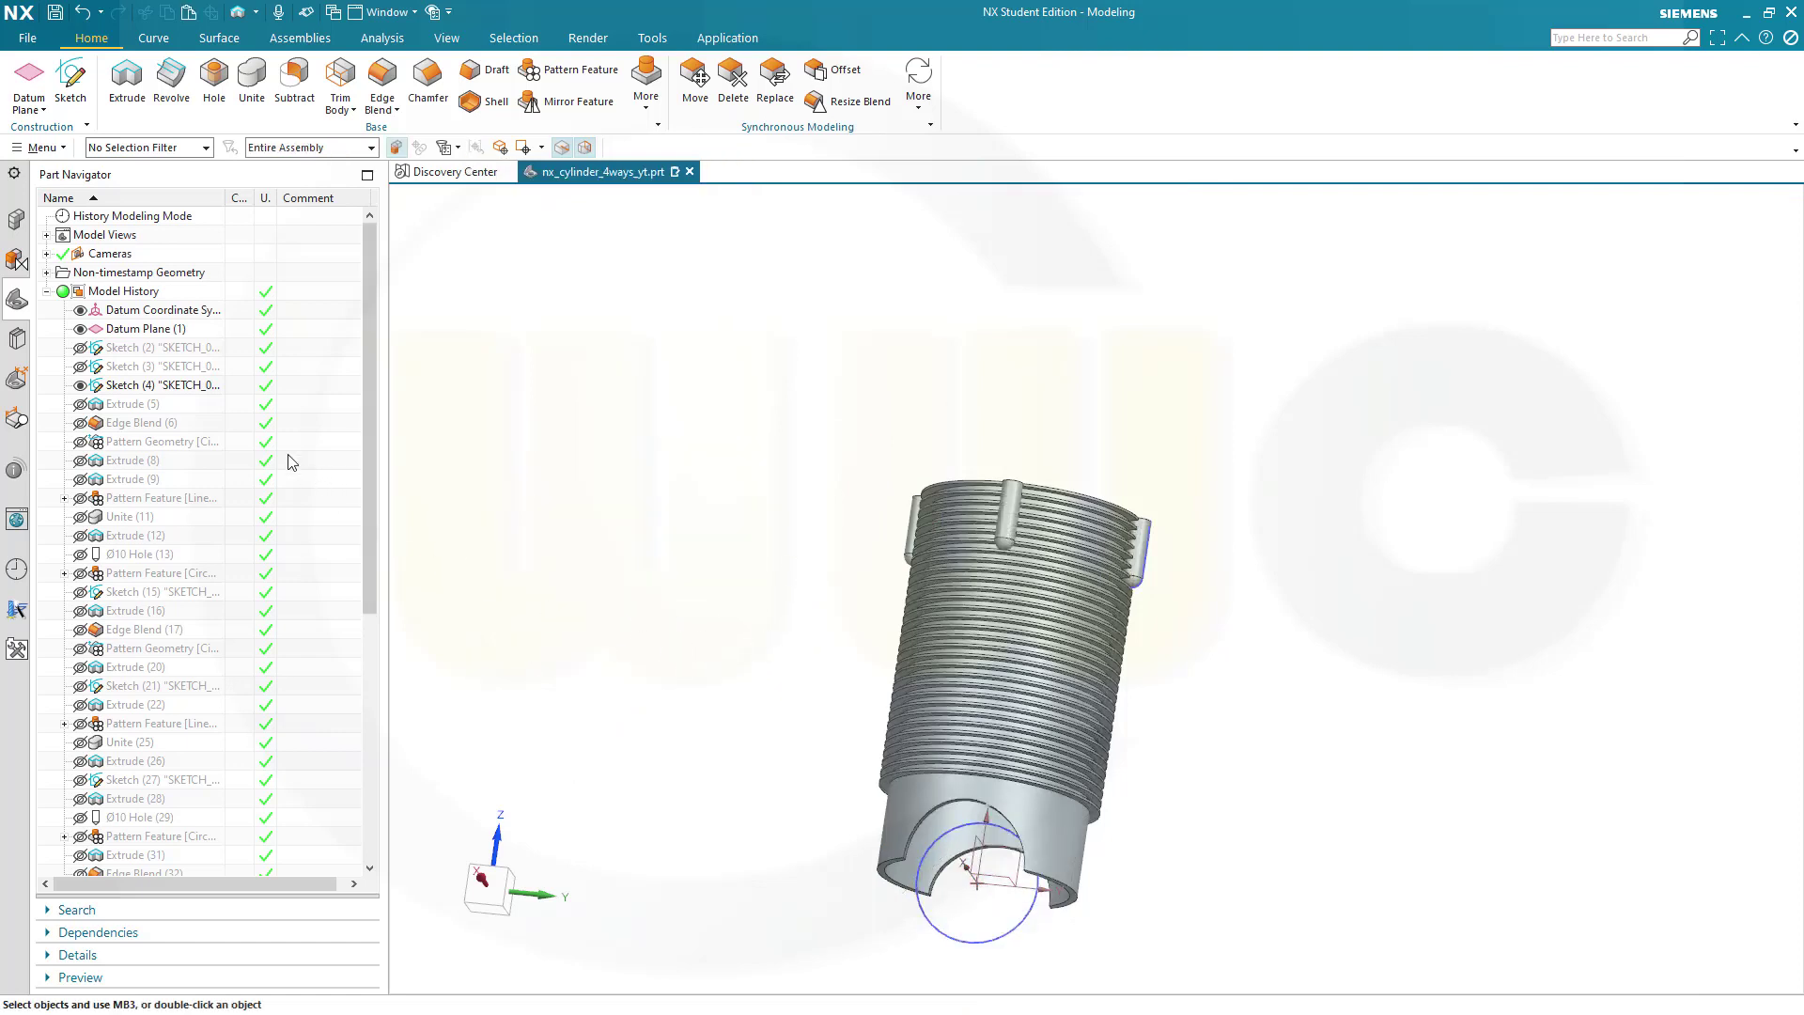
Hide Sketch (4), Sketch (48) and Sketch (51) in the model.
{"action": "left_click", "coordinate": [81, 386]}
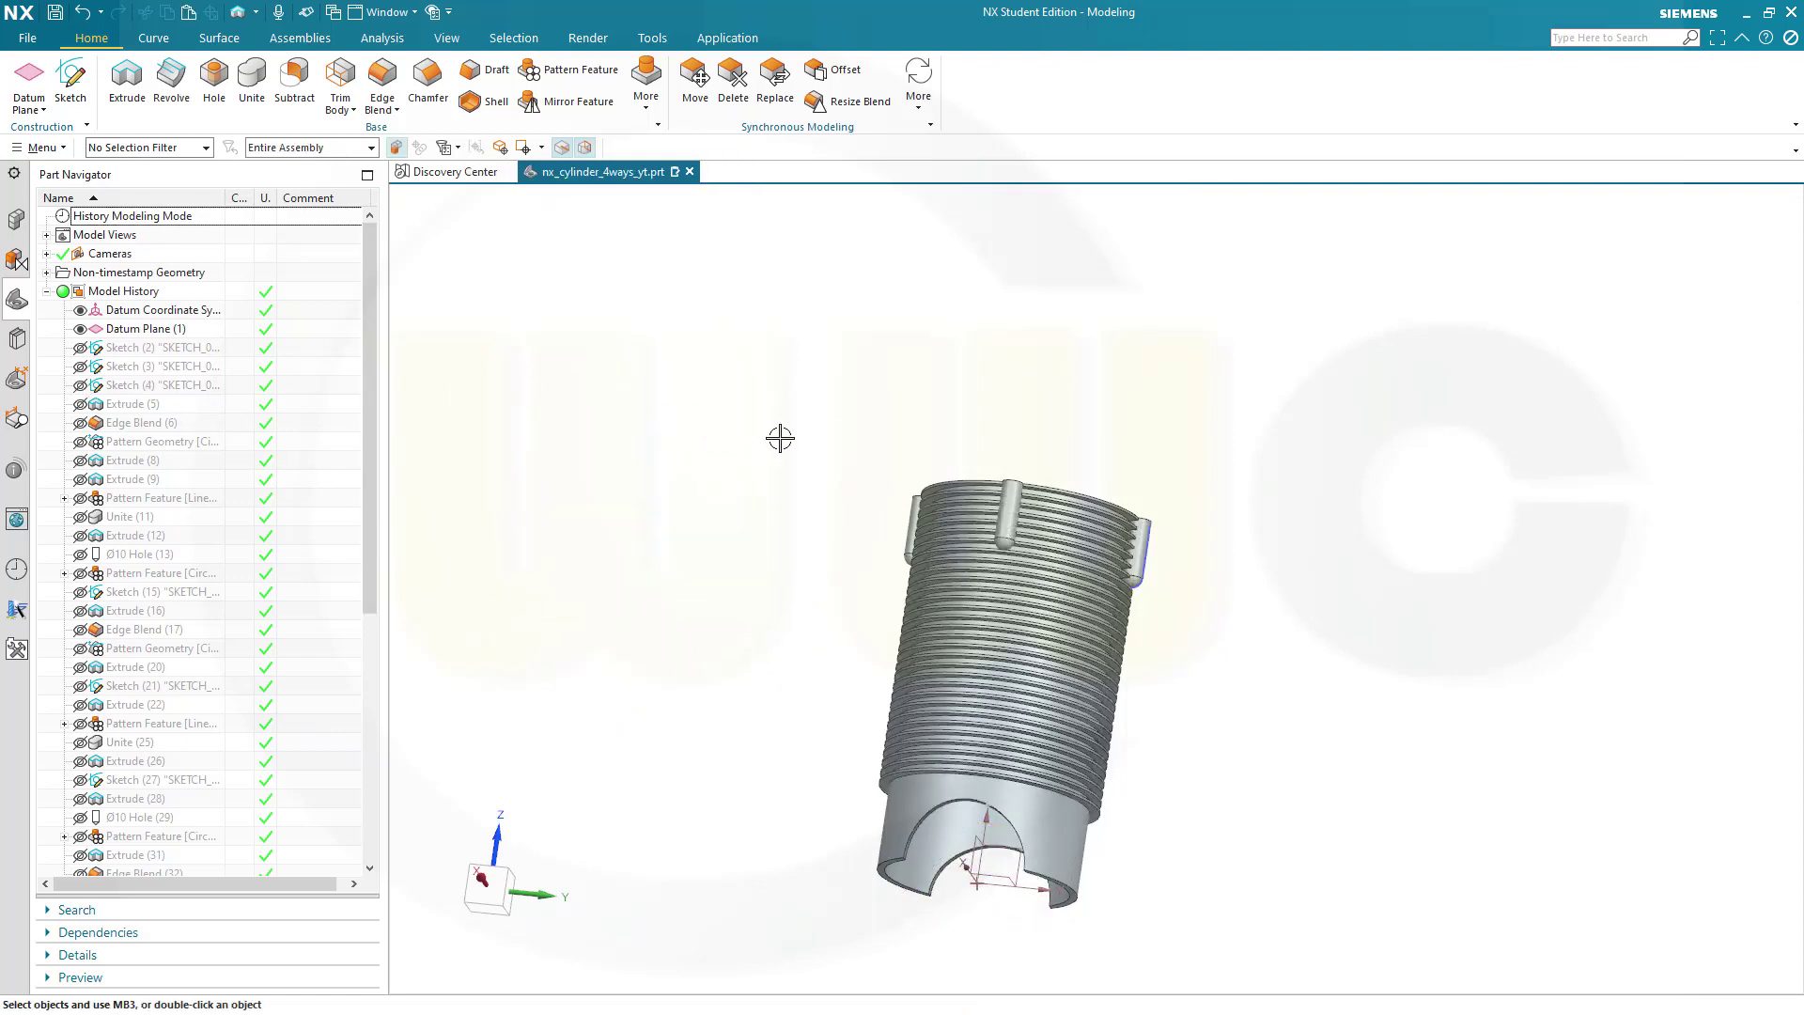
{"action": "scroll", "coordinate": [282, 672], "scroll_direction": "down", "scroll_amount": 7}
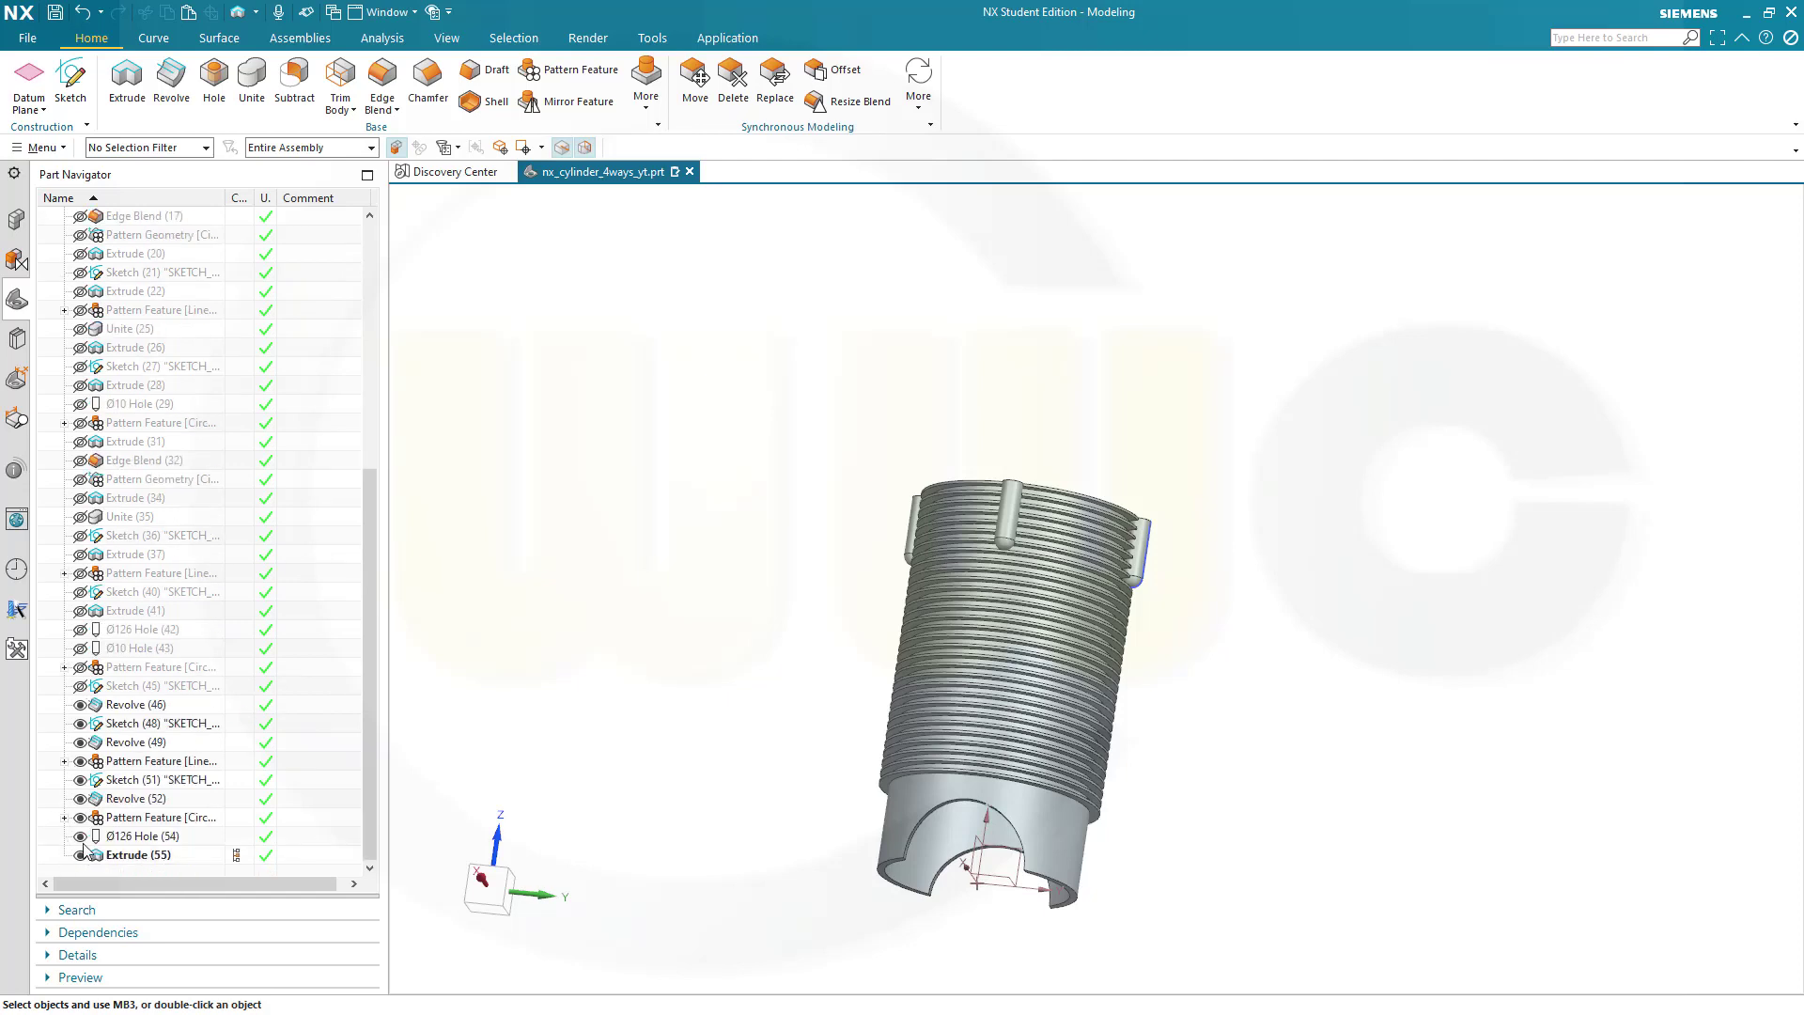
{"action": "left_click", "coordinate": [81, 781]}
{"action": "left_click", "coordinate": [80, 724]}
{"action": "middle_click_drag", "start_coordinate": [798, 540], "coordinate": [792, 562]}
{"action": "key", "text": "ctrl+z"}
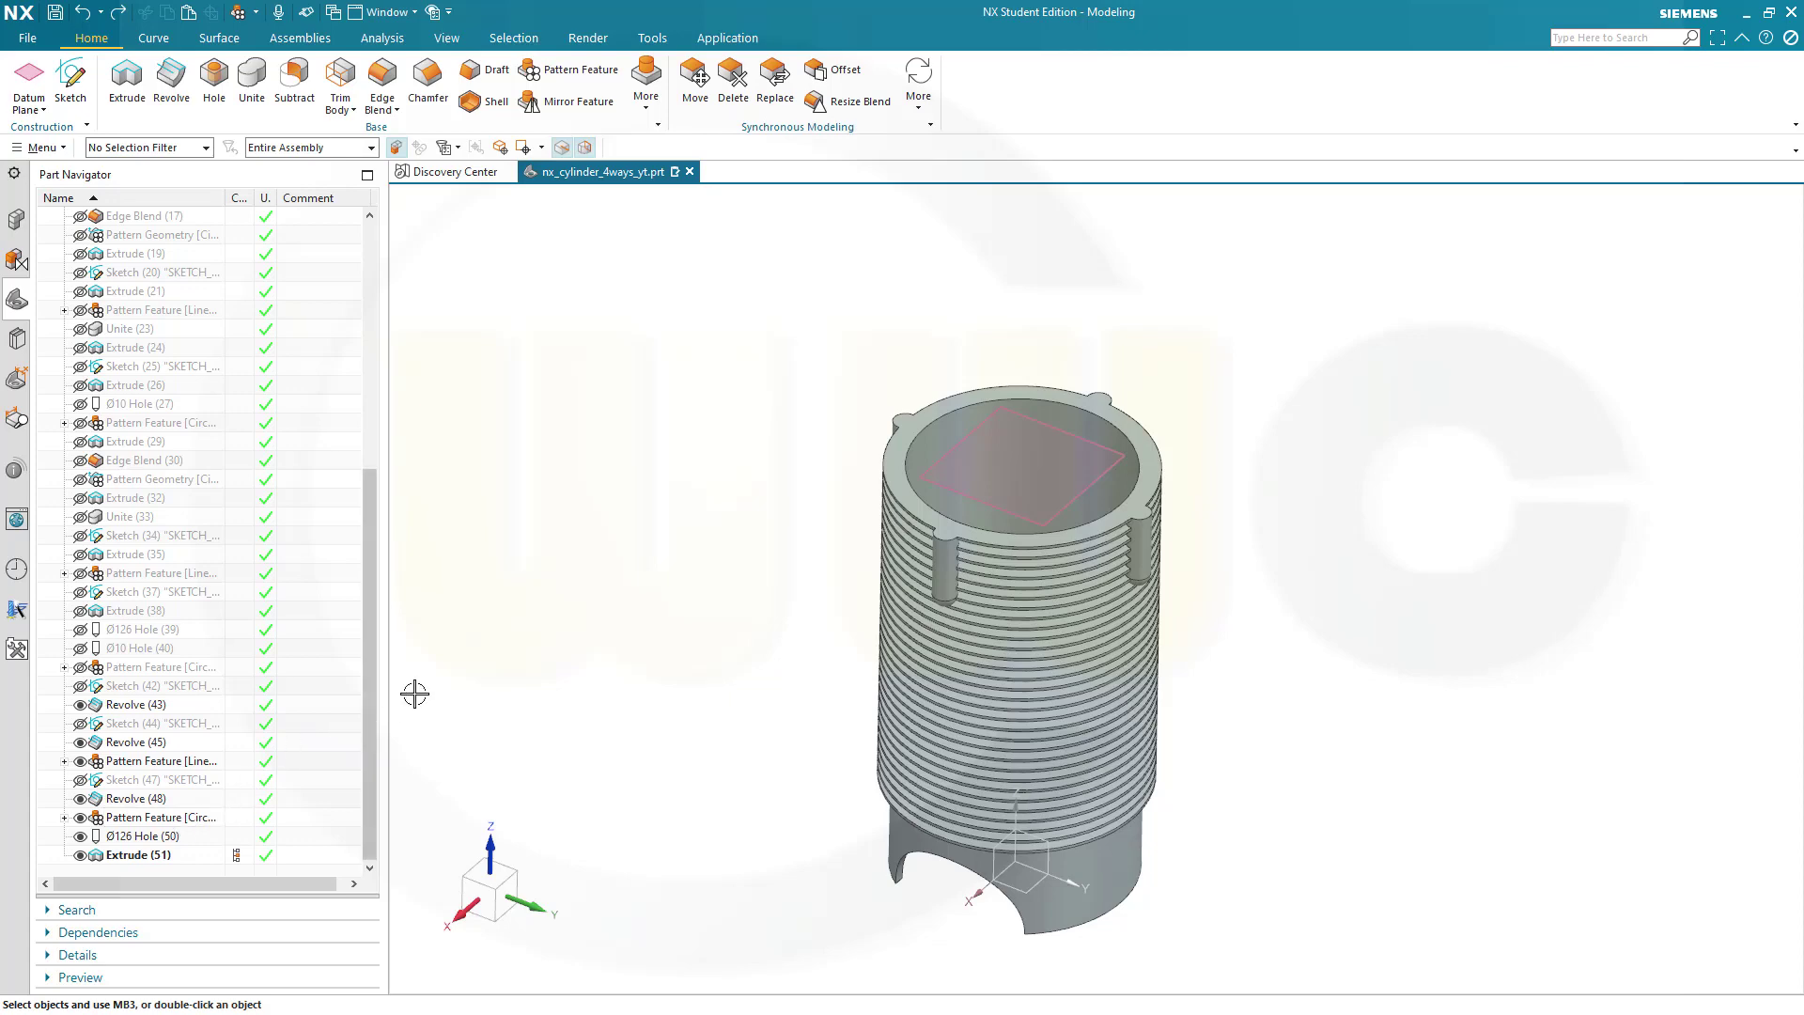
{"action": "middle_click_drag", "start_coordinate": [472, 742], "coordinate": [408, 812]}
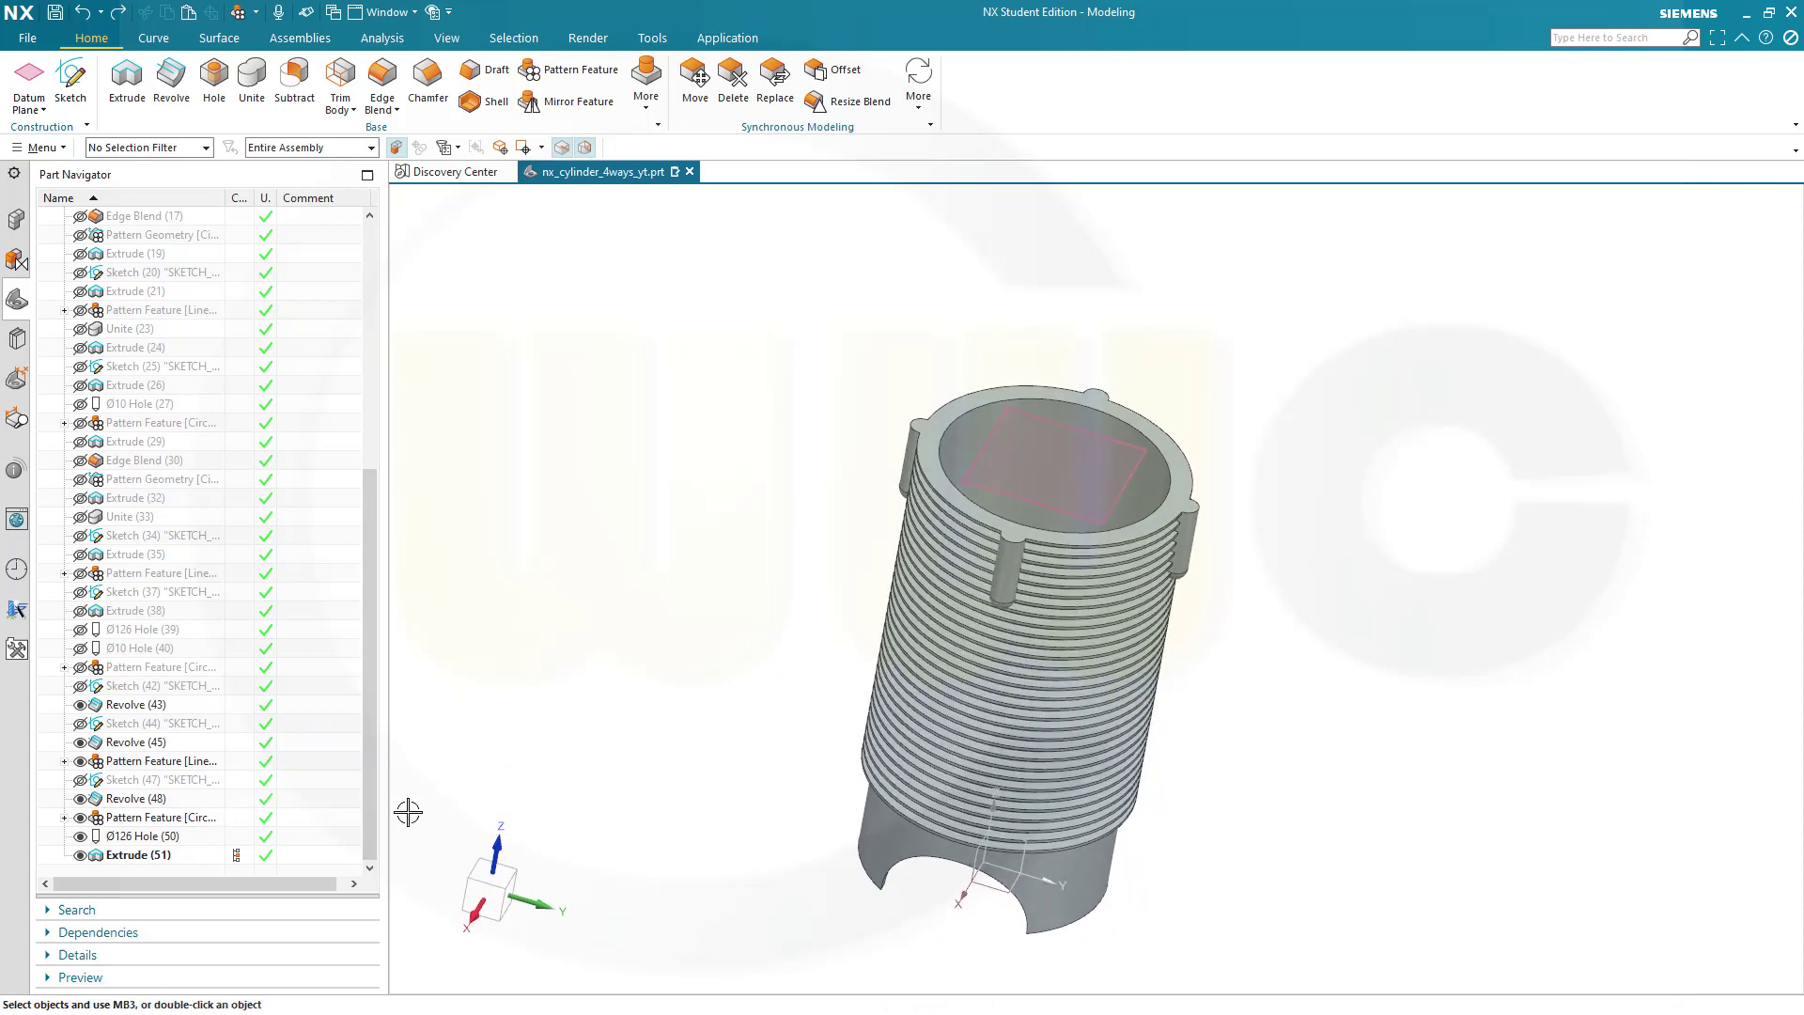
{"action": "left_click", "coordinate": [134, 797]}
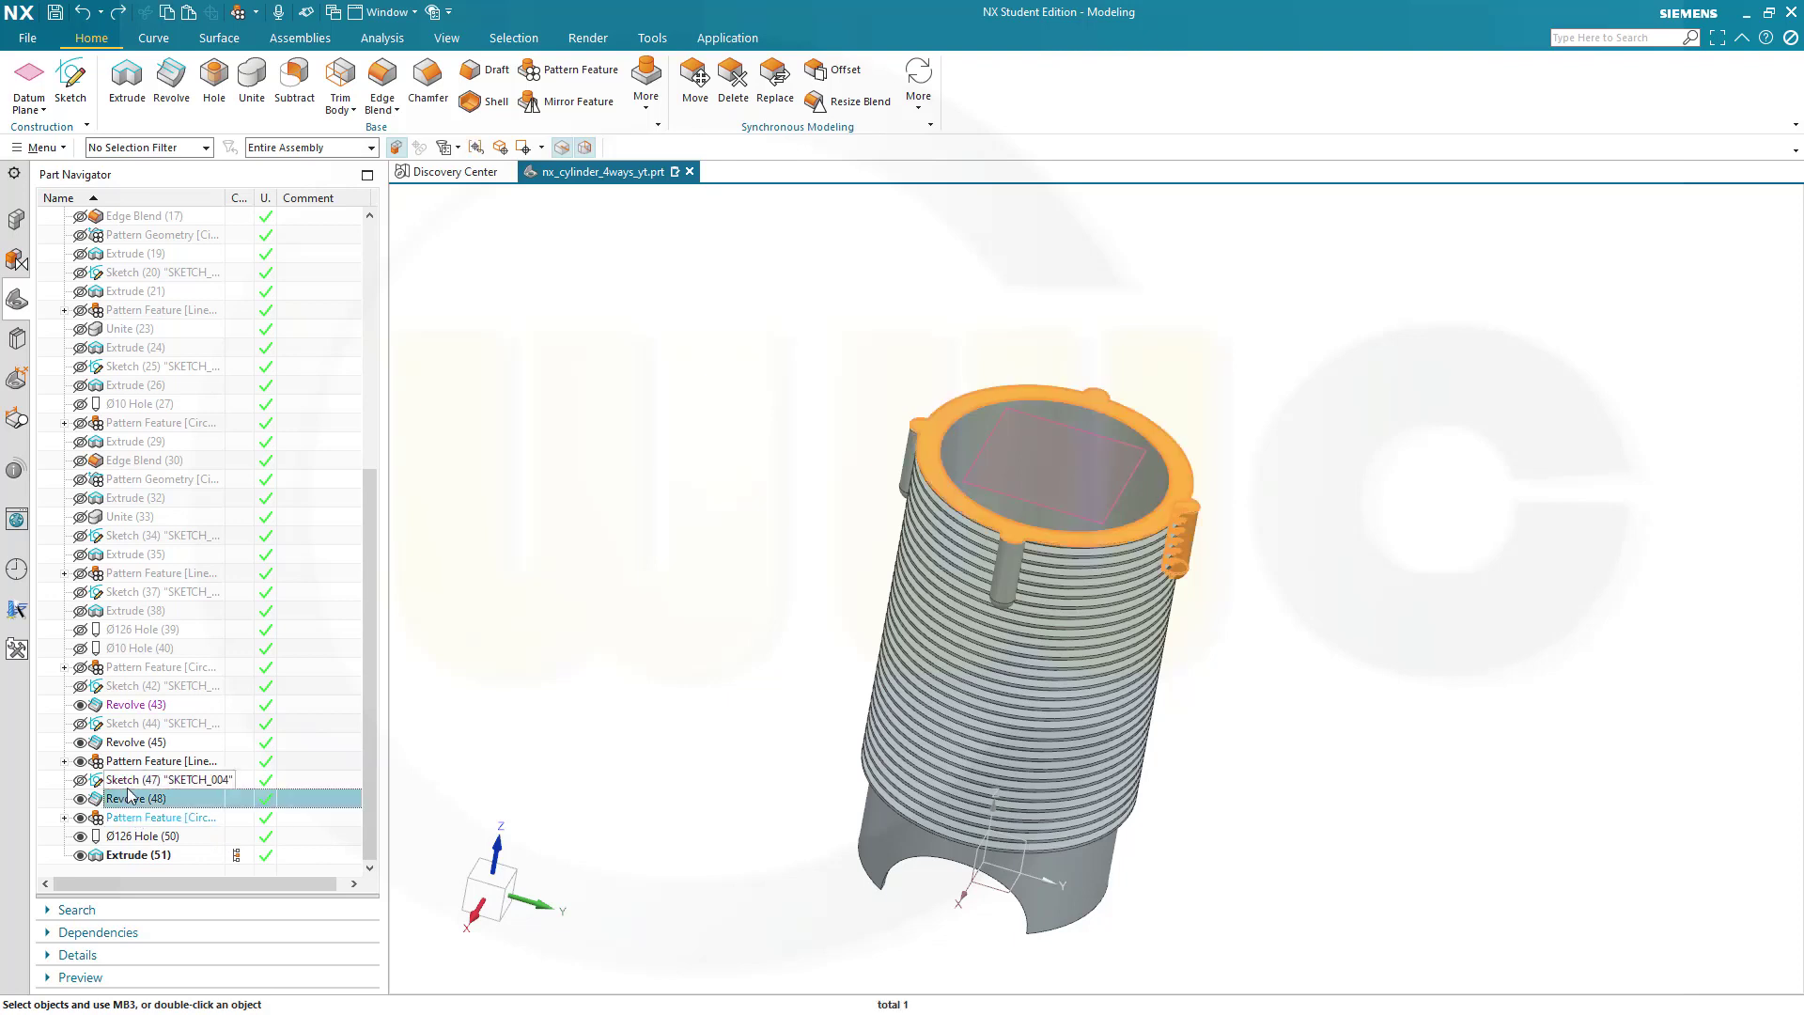
{"action": "left_click", "coordinate": [573, 436]}
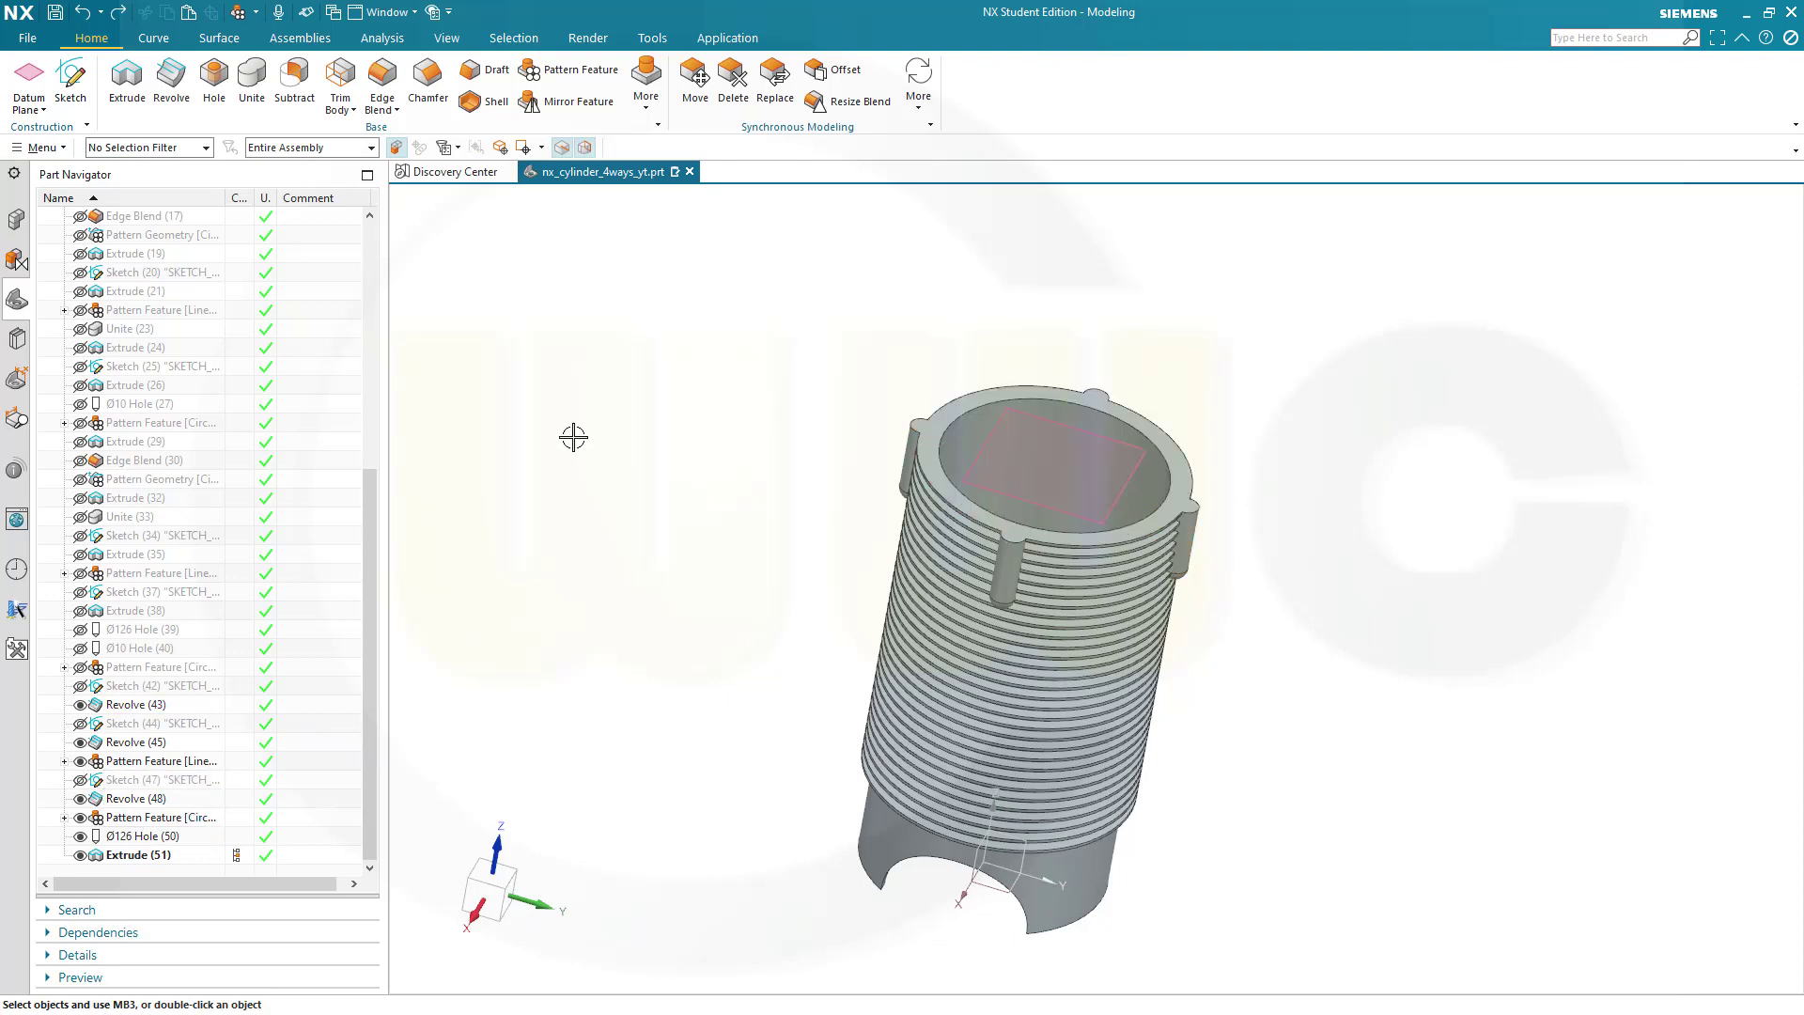
Subtract a simple 10 mm diameter, 20 mm deep hole at the arc center of one rim post's top edge.
{"action": "scroll", "coordinate": [1420, 516], "scroll_direction": "up", "scroll_amount": 3}
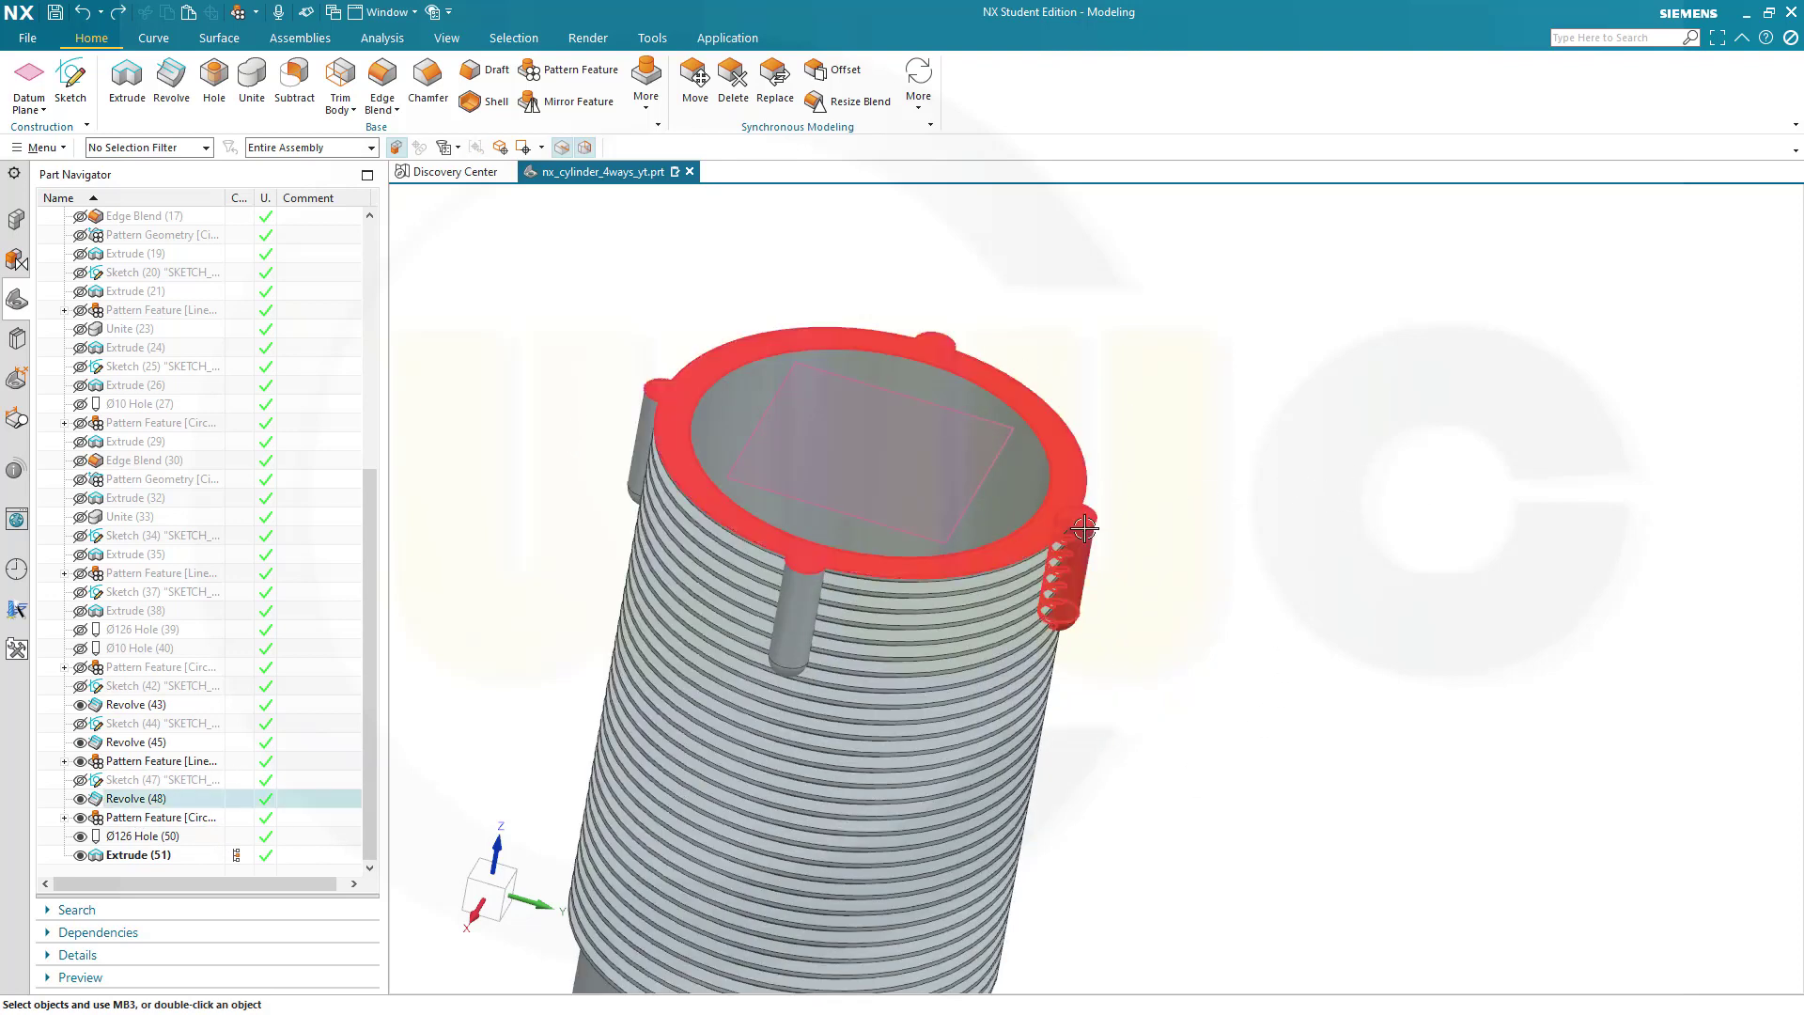
{"action": "left_click", "coordinate": [214, 77]}
{"action": "scroll", "coordinate": [986, 372], "scroll_direction": "up", "scroll_amount": 1}
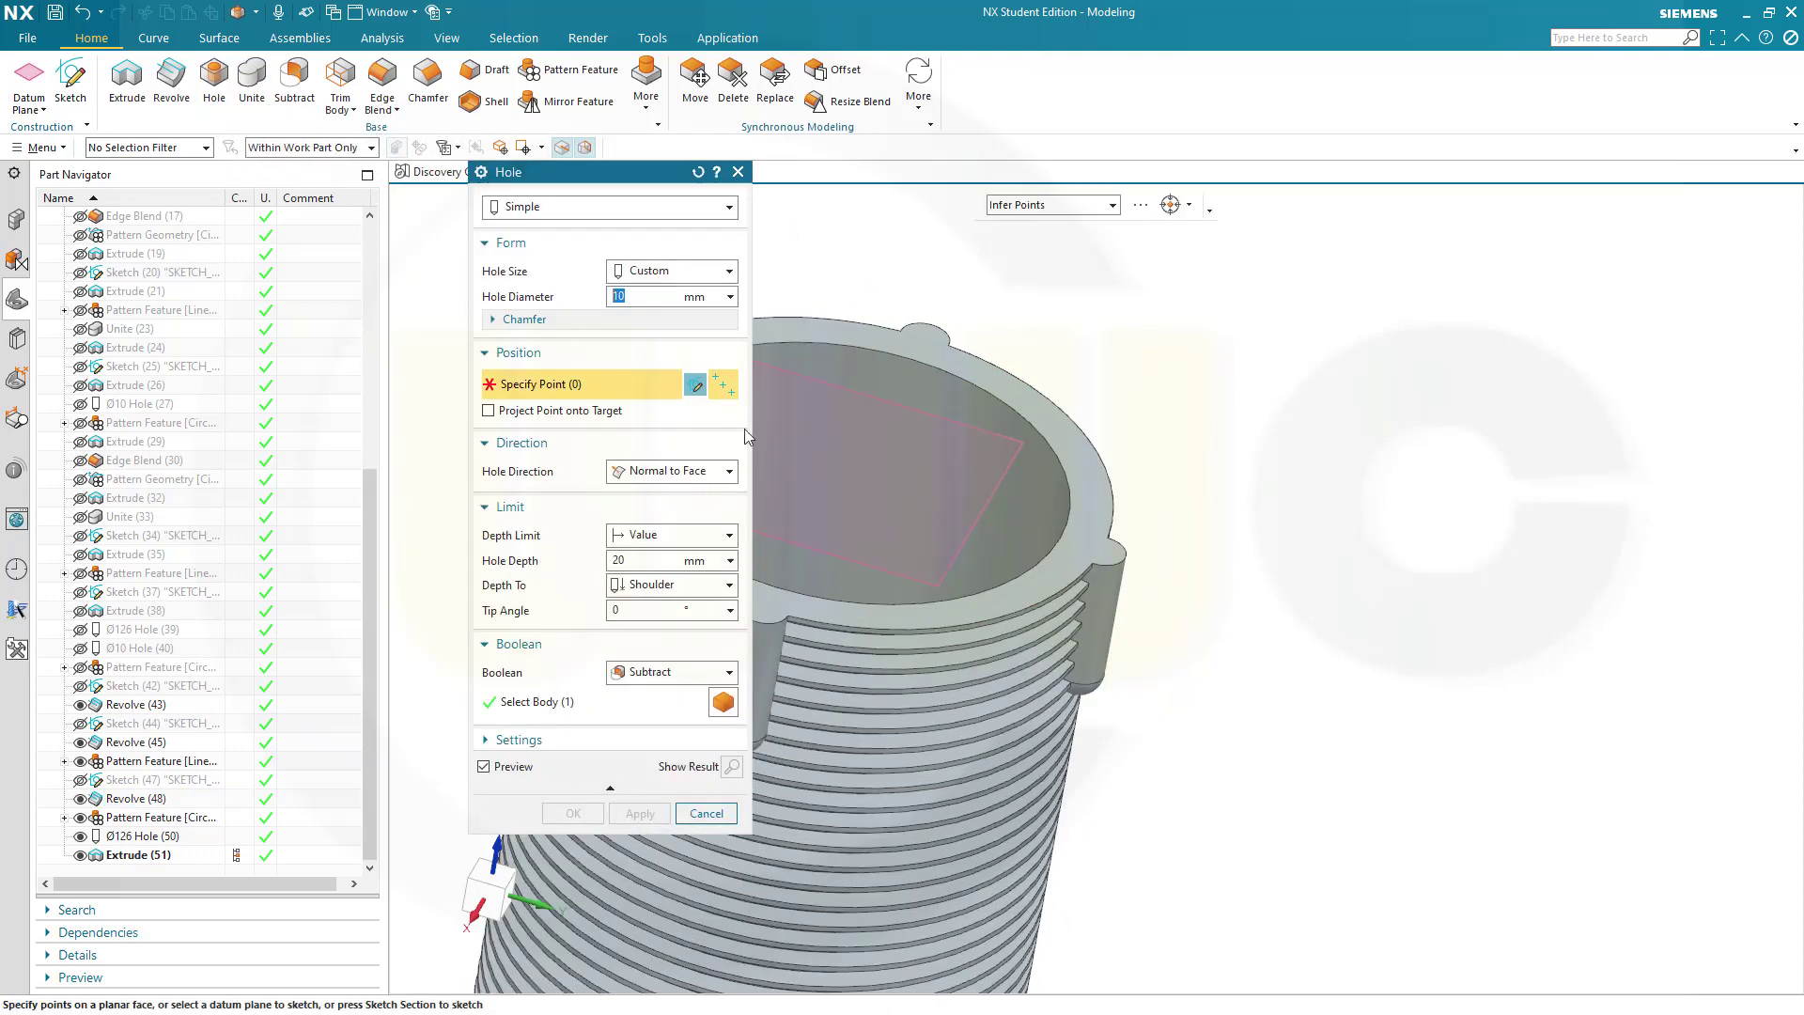
{"action": "scroll", "coordinate": [939, 512], "scroll_direction": "up", "scroll_amount": 2}
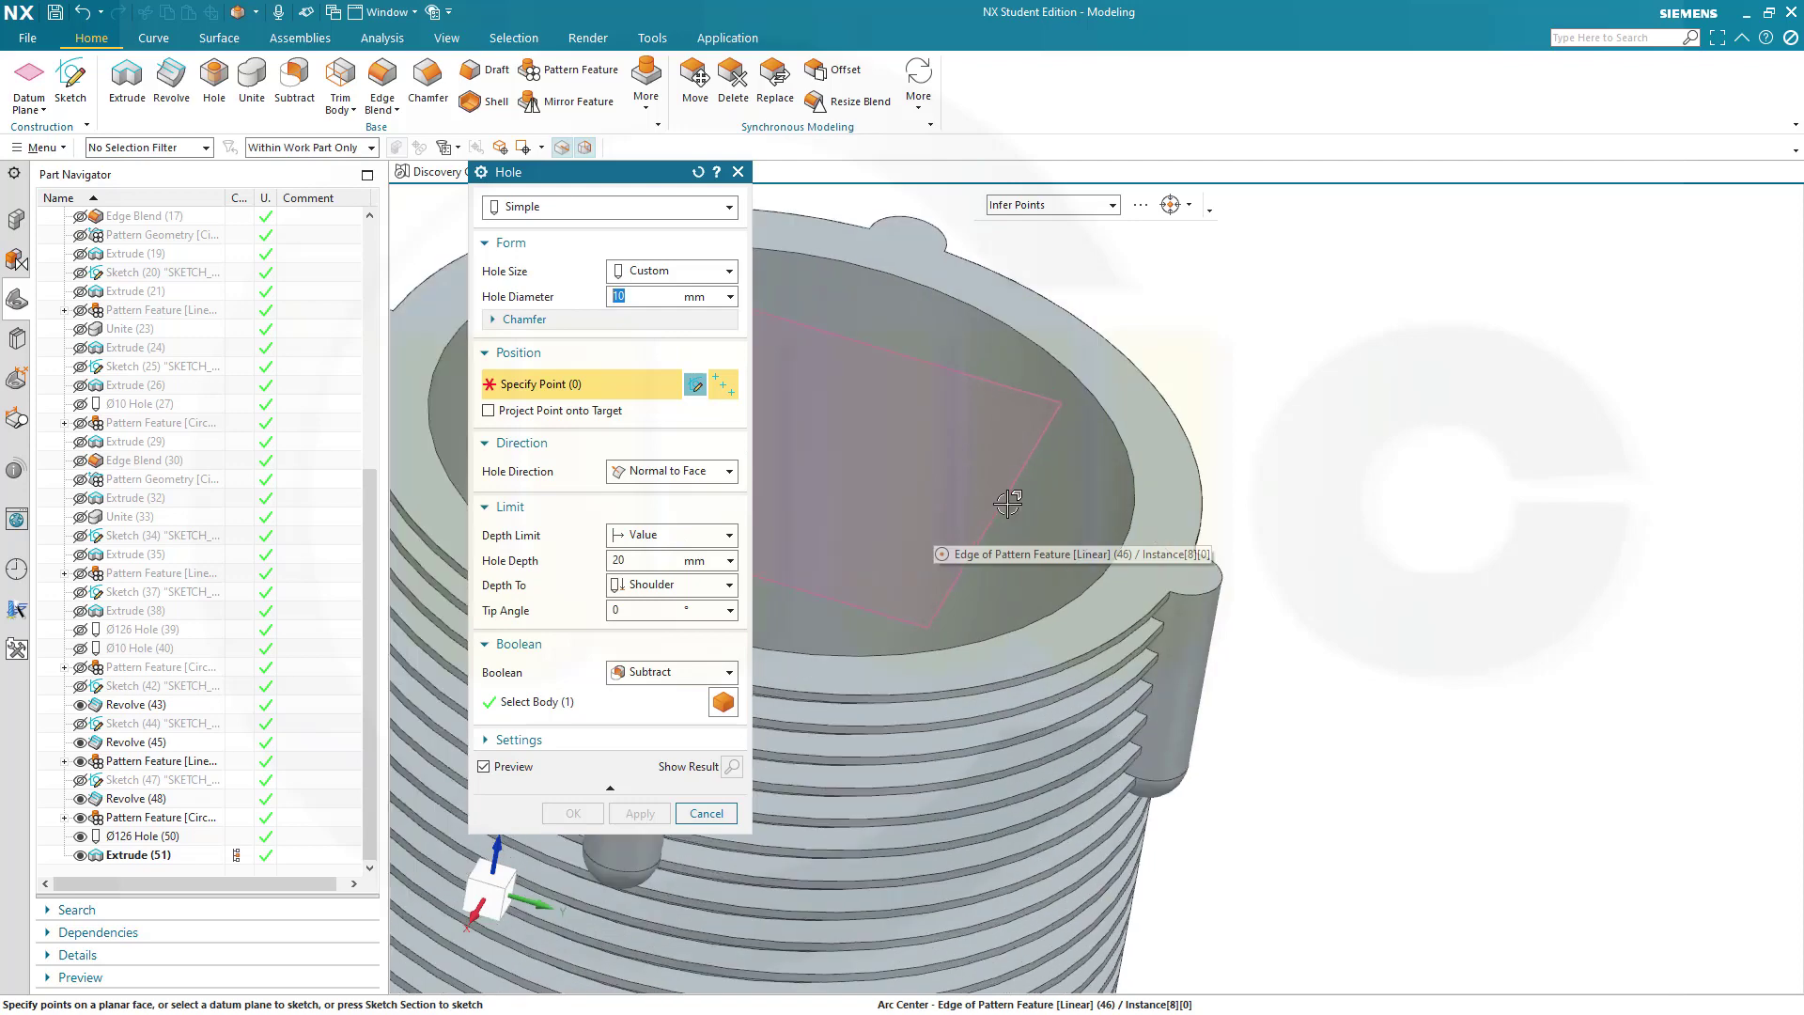
{"action": "left_click", "coordinate": [1191, 594]}
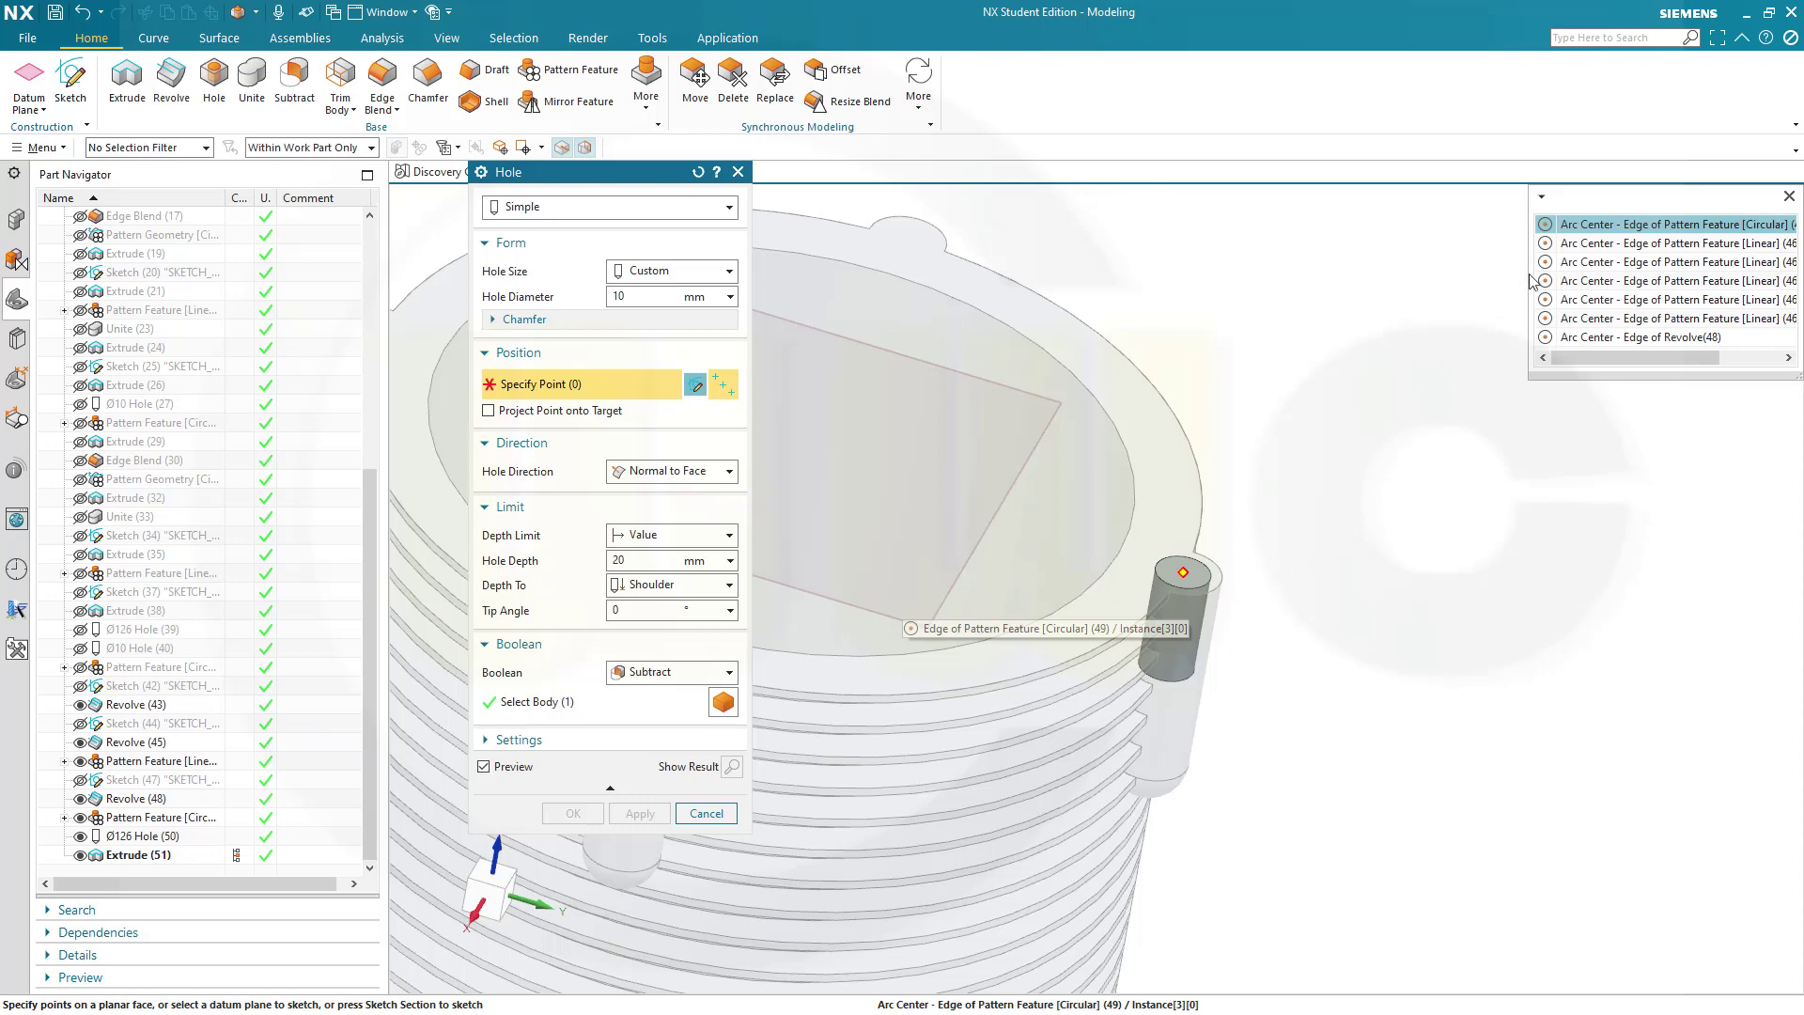
{"action": "left_click", "coordinate": [1585, 227]}
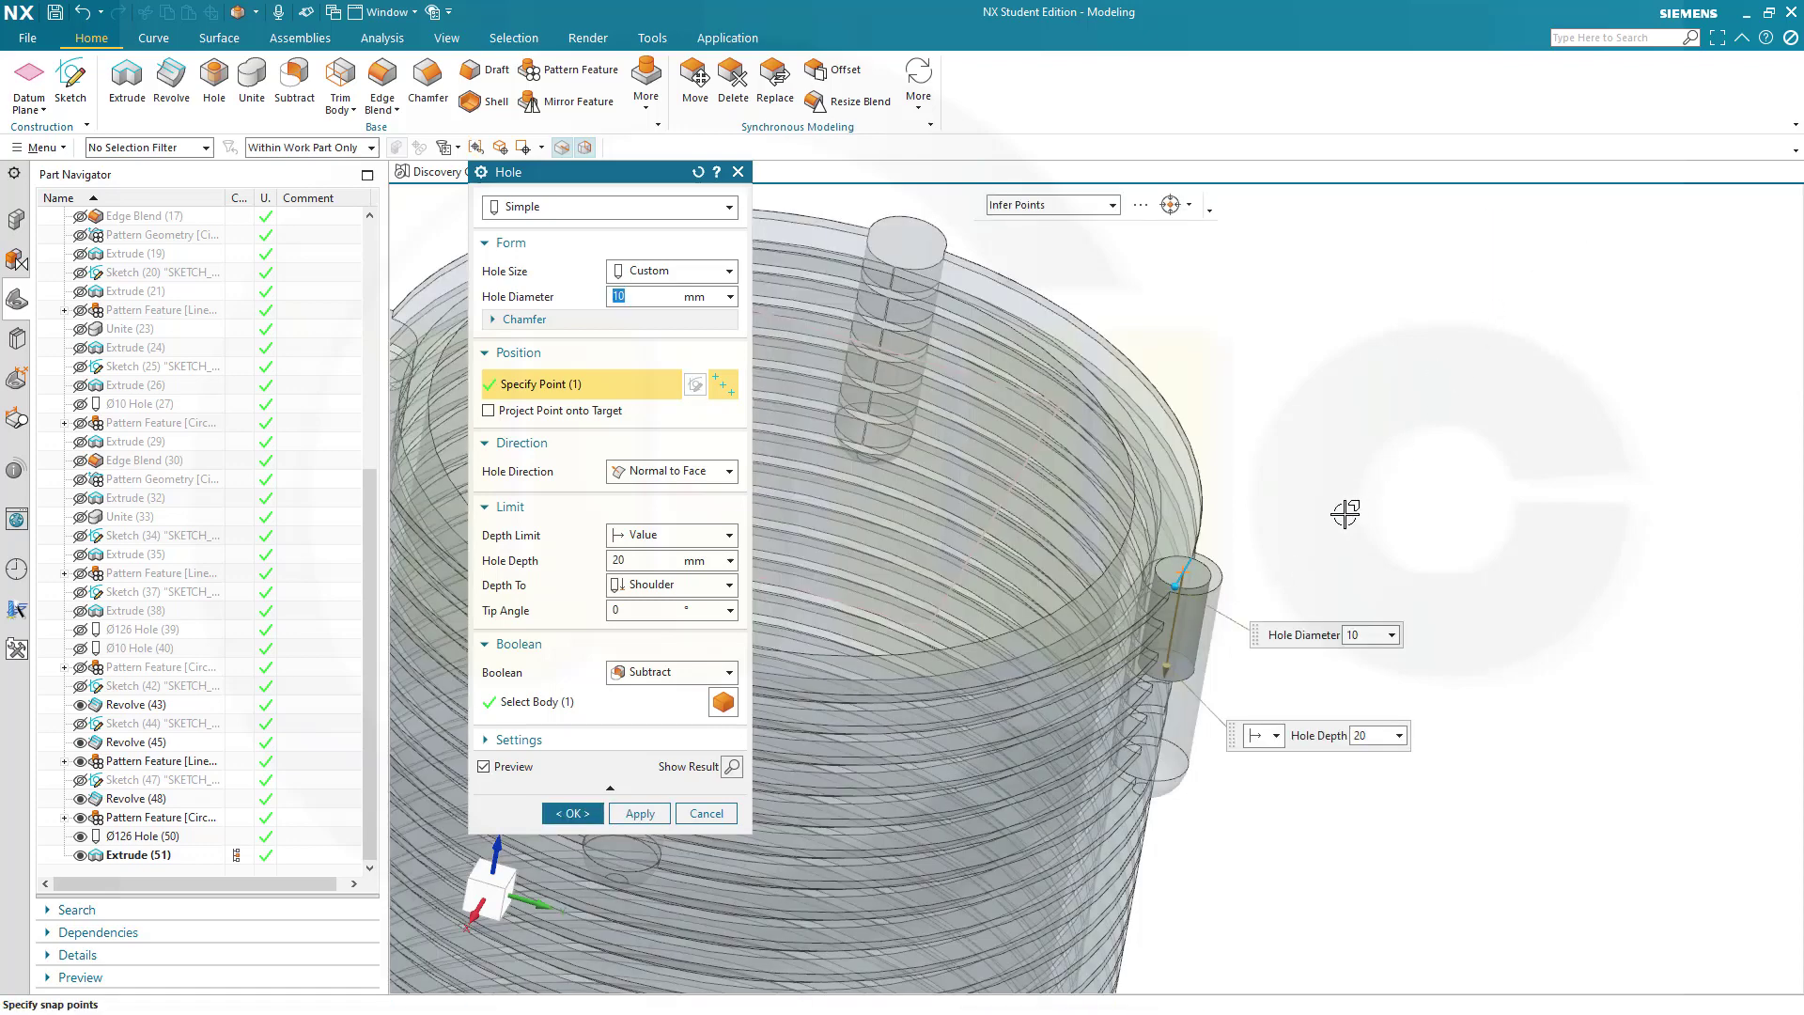
{"action": "left_click", "coordinate": [544, 814]}
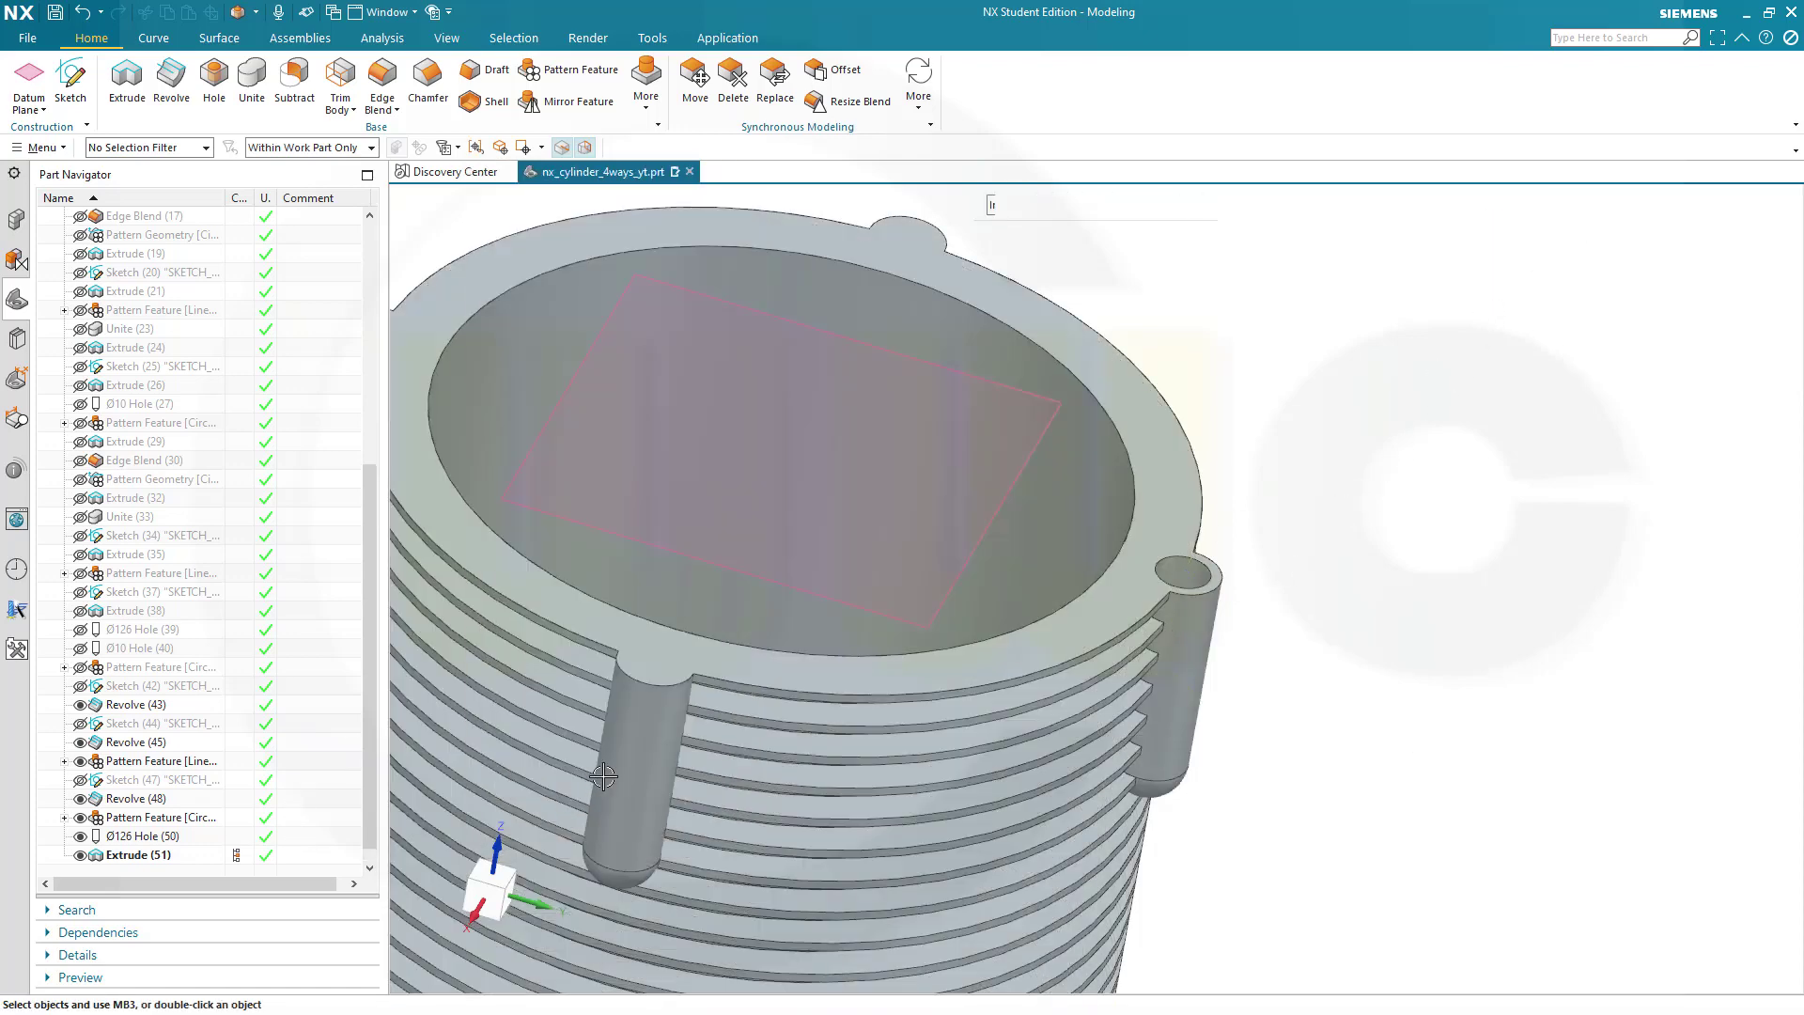
Pattern the 10 mm hole onto the other rim posts with a Reference layout, using the posts' circular pattern and the drilled post as base instance.
{"action": "scroll", "coordinate": [632, 692], "scroll_direction": "down", "scroll_amount": 3}
{"action": "middle_click_drag", "start_coordinate": [632, 692], "coordinate": [712, 662], "text": "shift"}
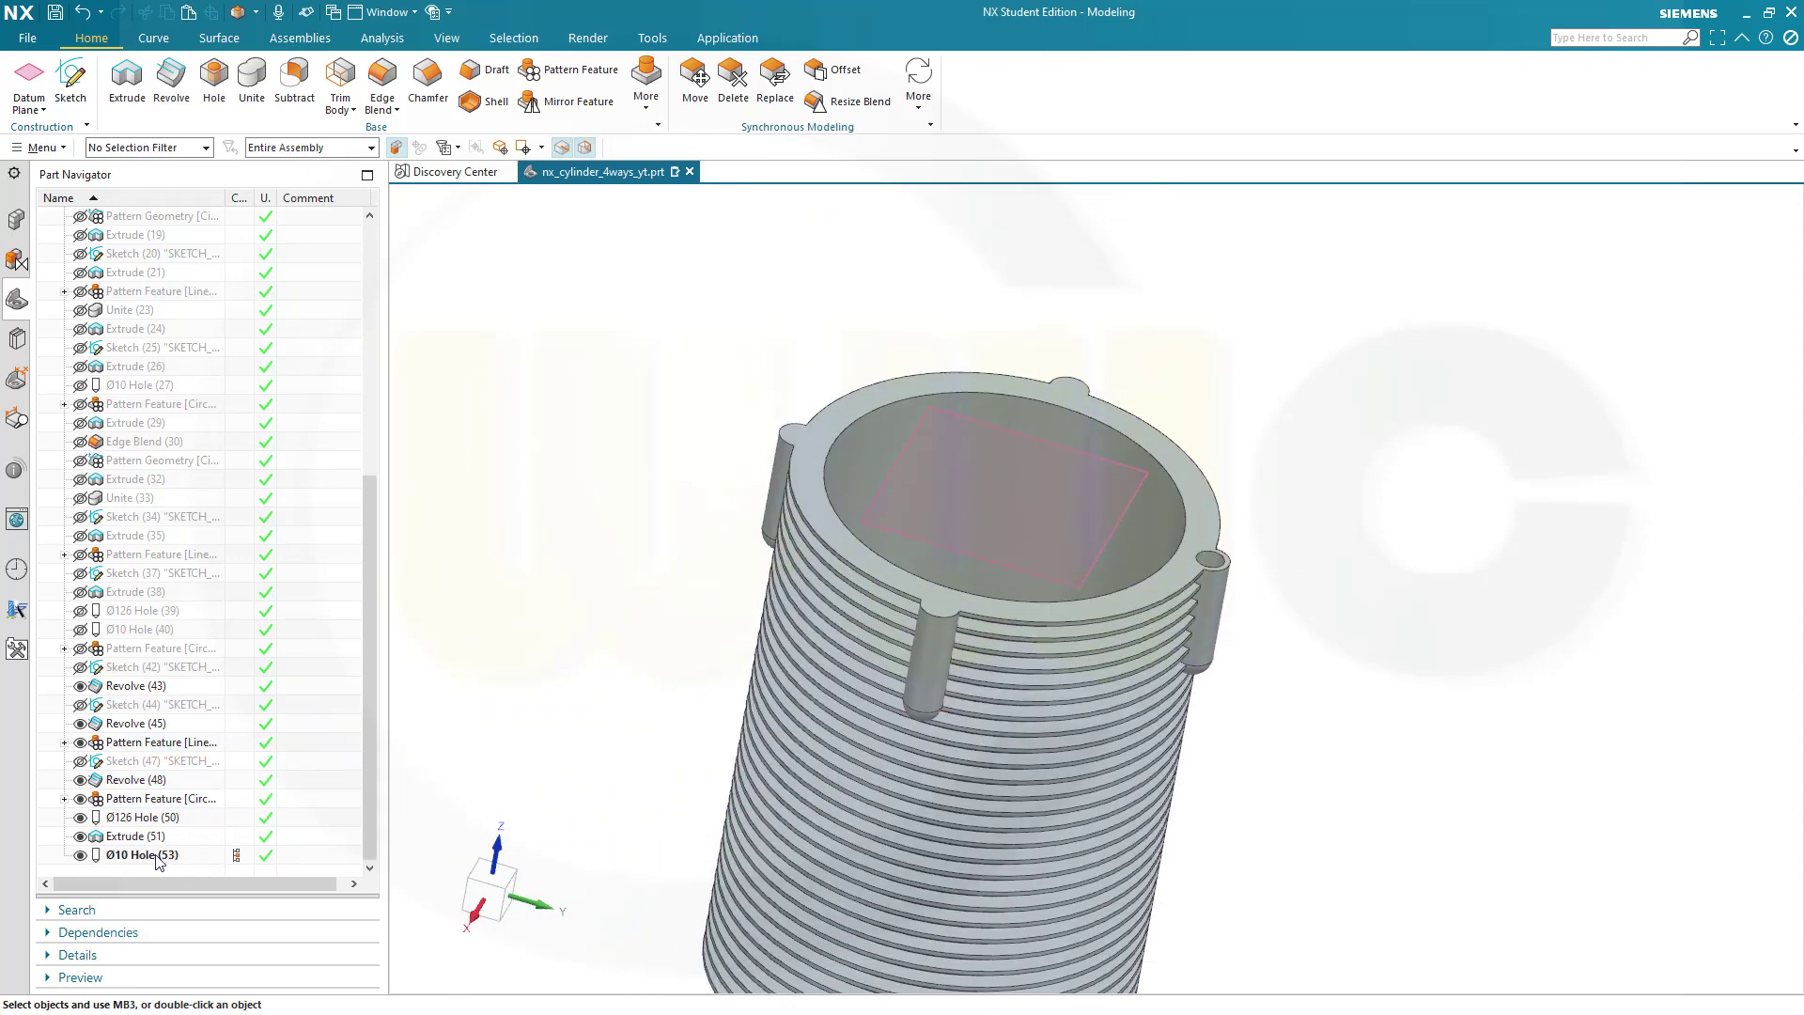
{"action": "left_click", "coordinate": [158, 856]}
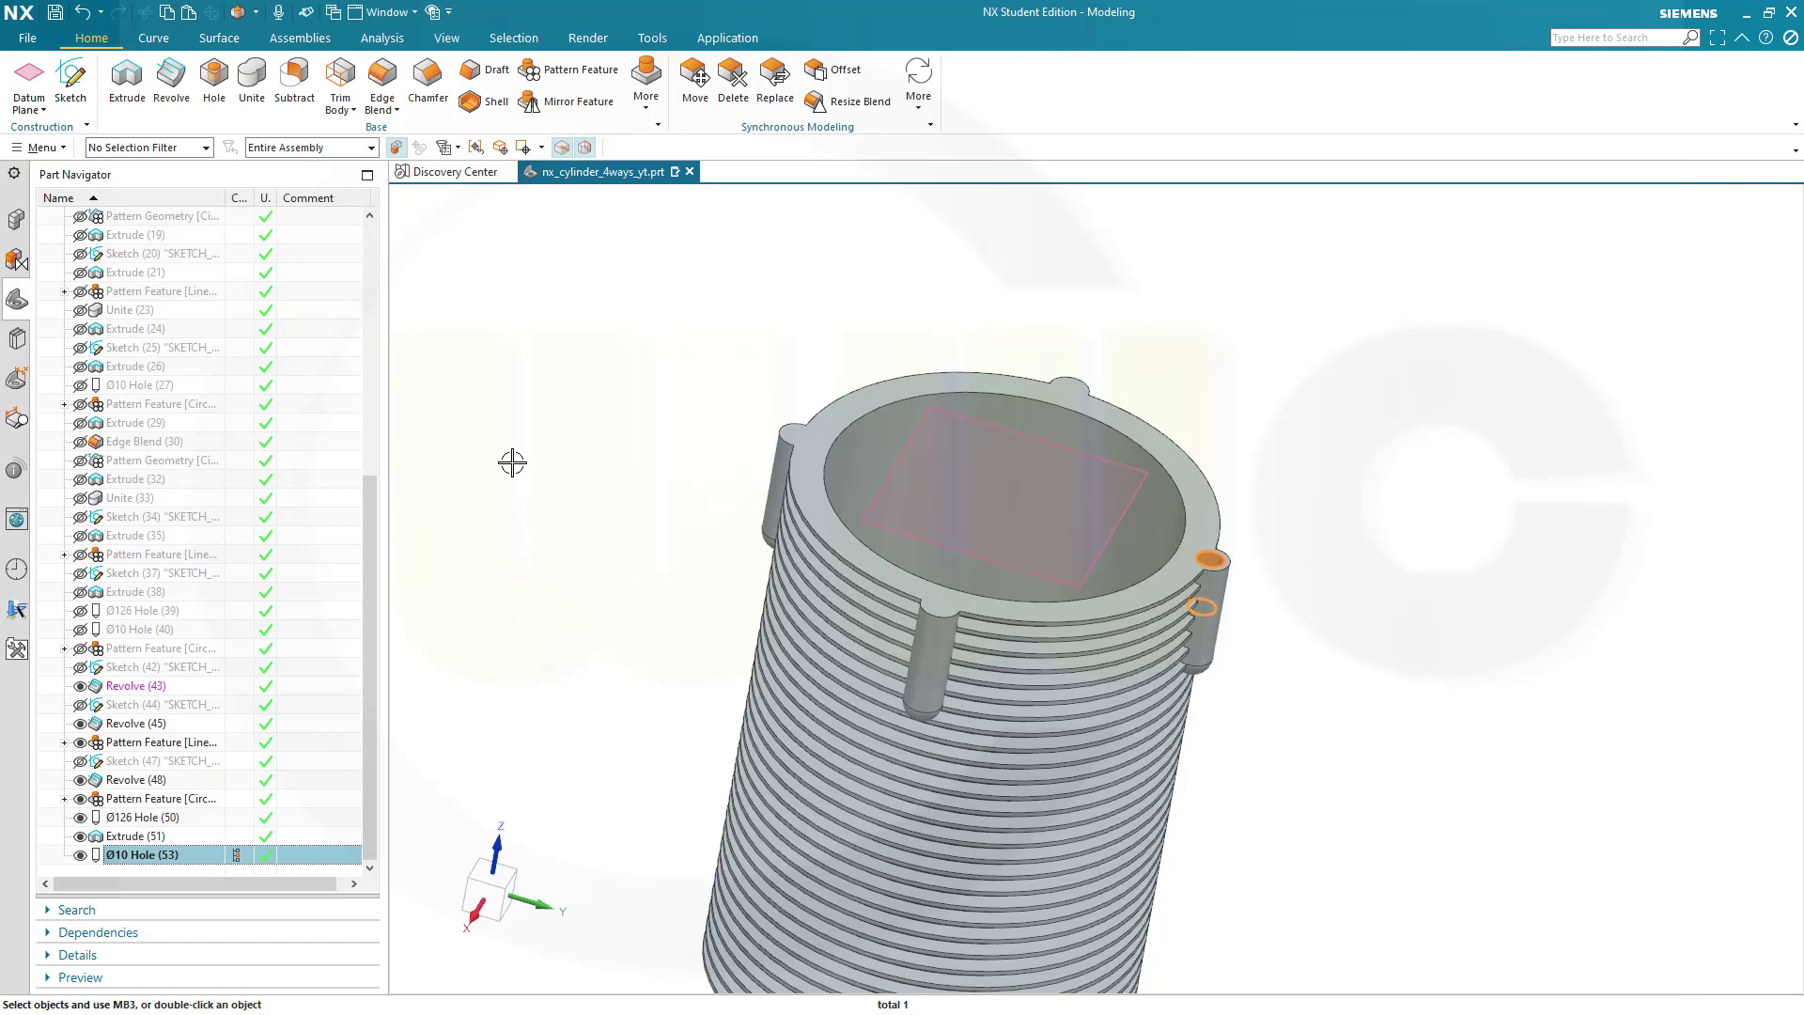
{"action": "left_click", "coordinate": [564, 75]}
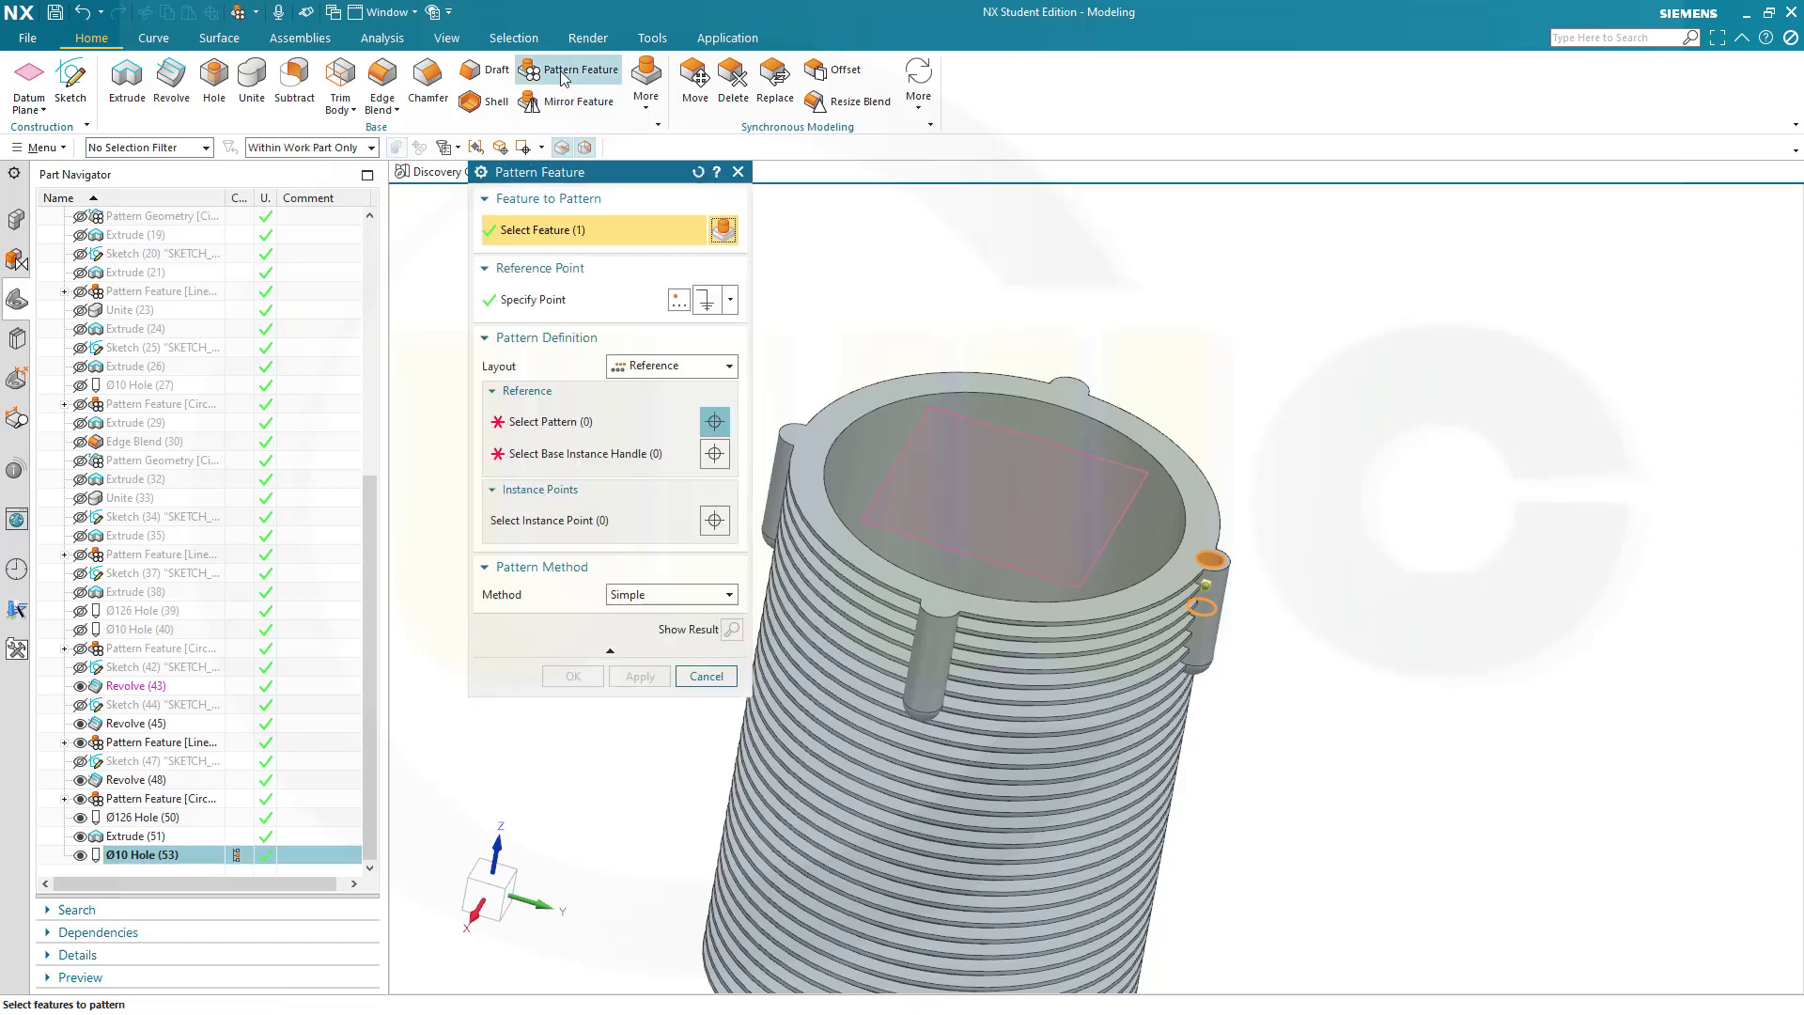
{"action": "left_click", "coordinate": [564, 421]}
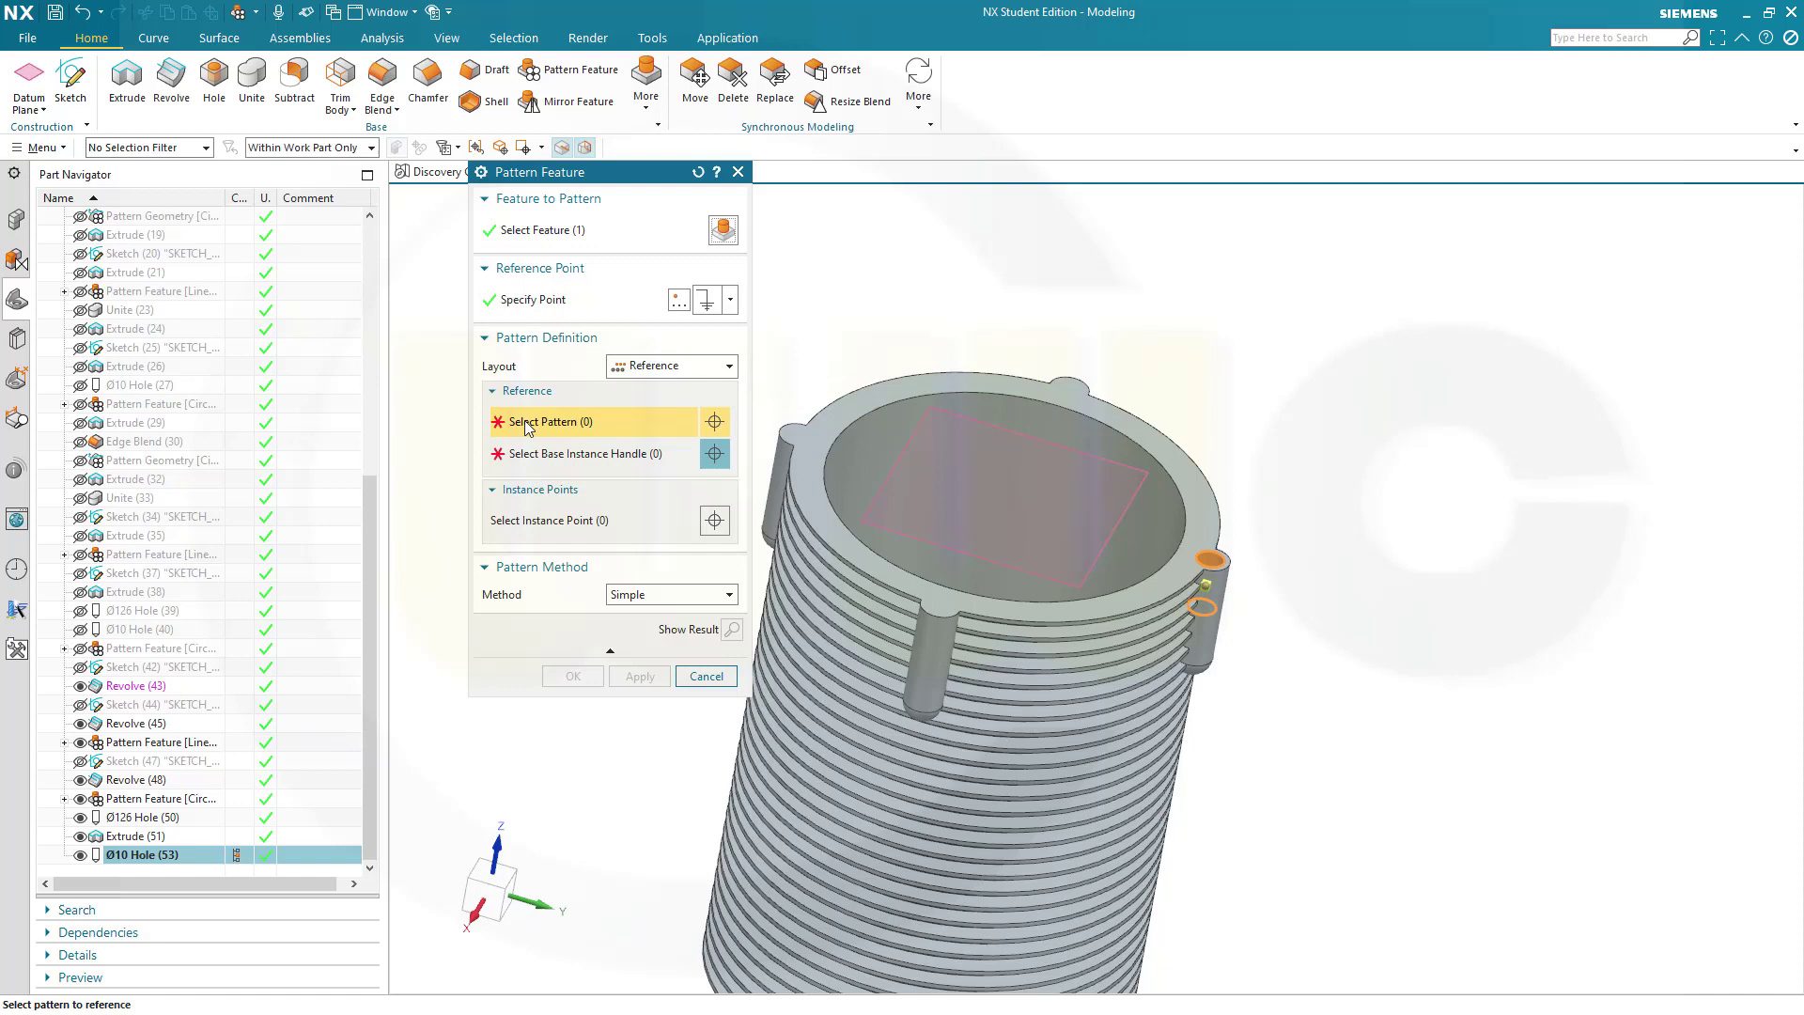
{"action": "left_click", "coordinate": [185, 798]}
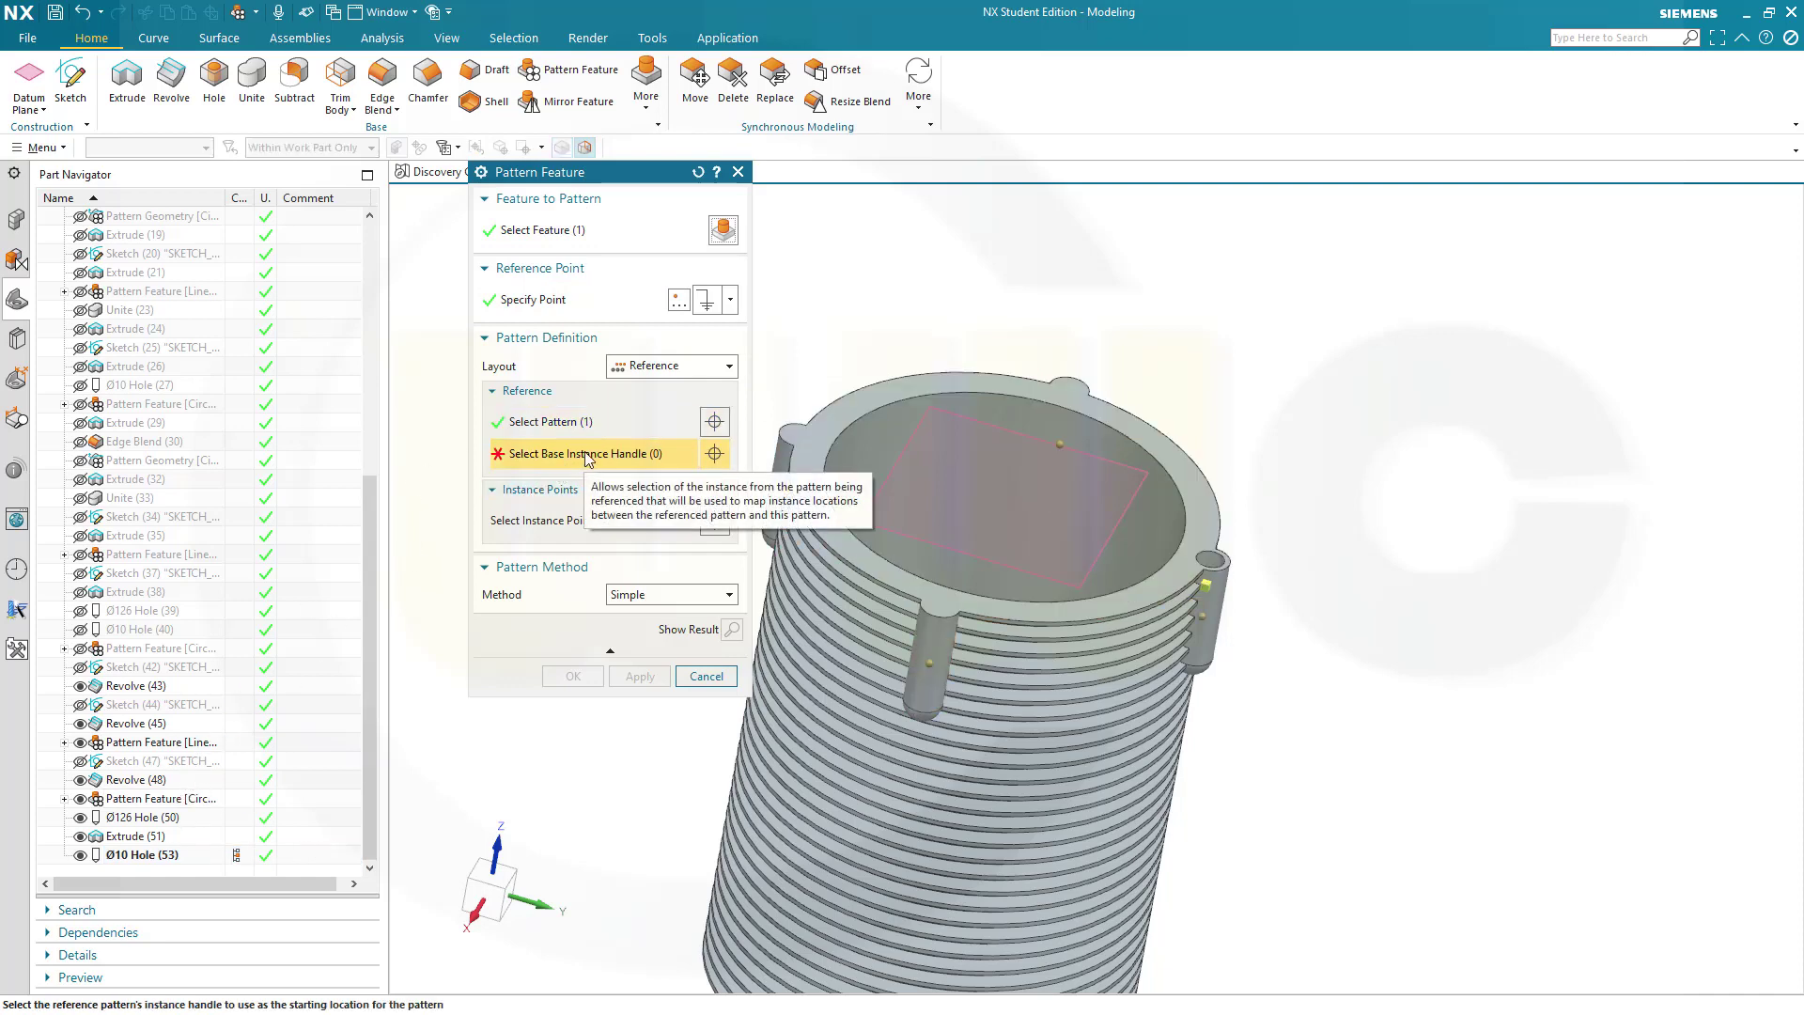
{"action": "left_click", "coordinate": [1204, 614]}
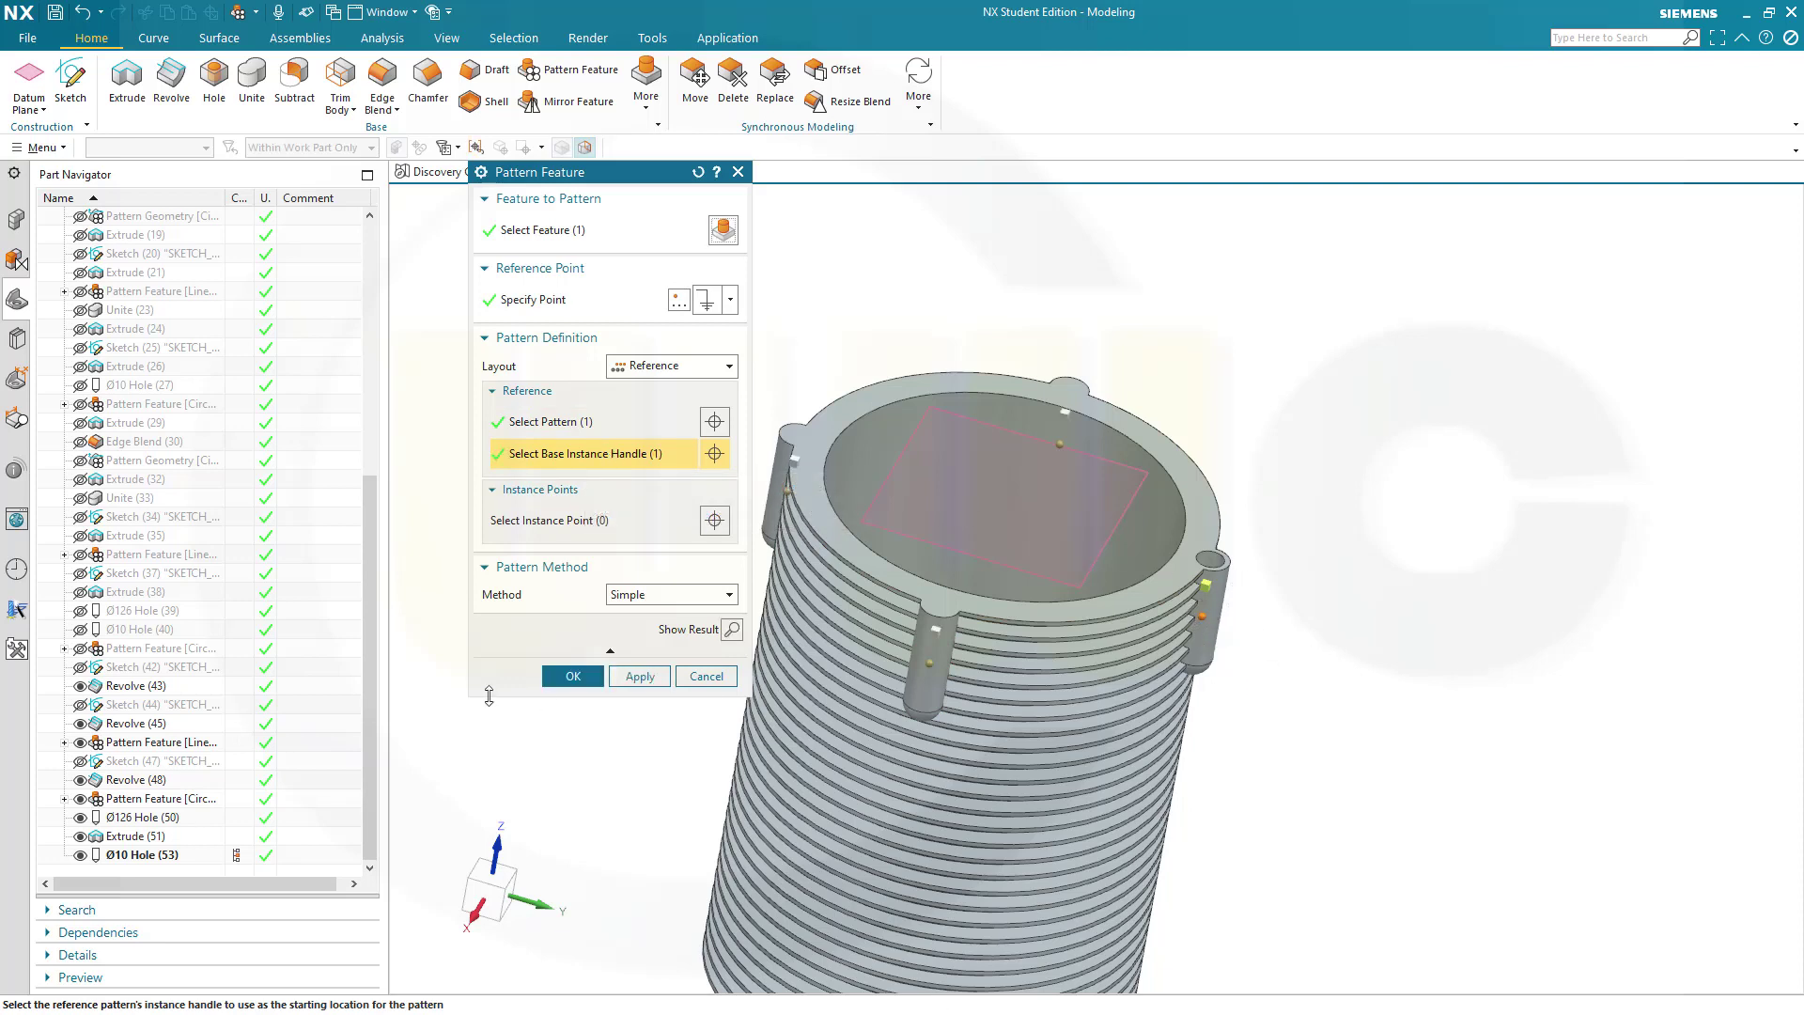
{"action": "left_click", "coordinate": [569, 680]}
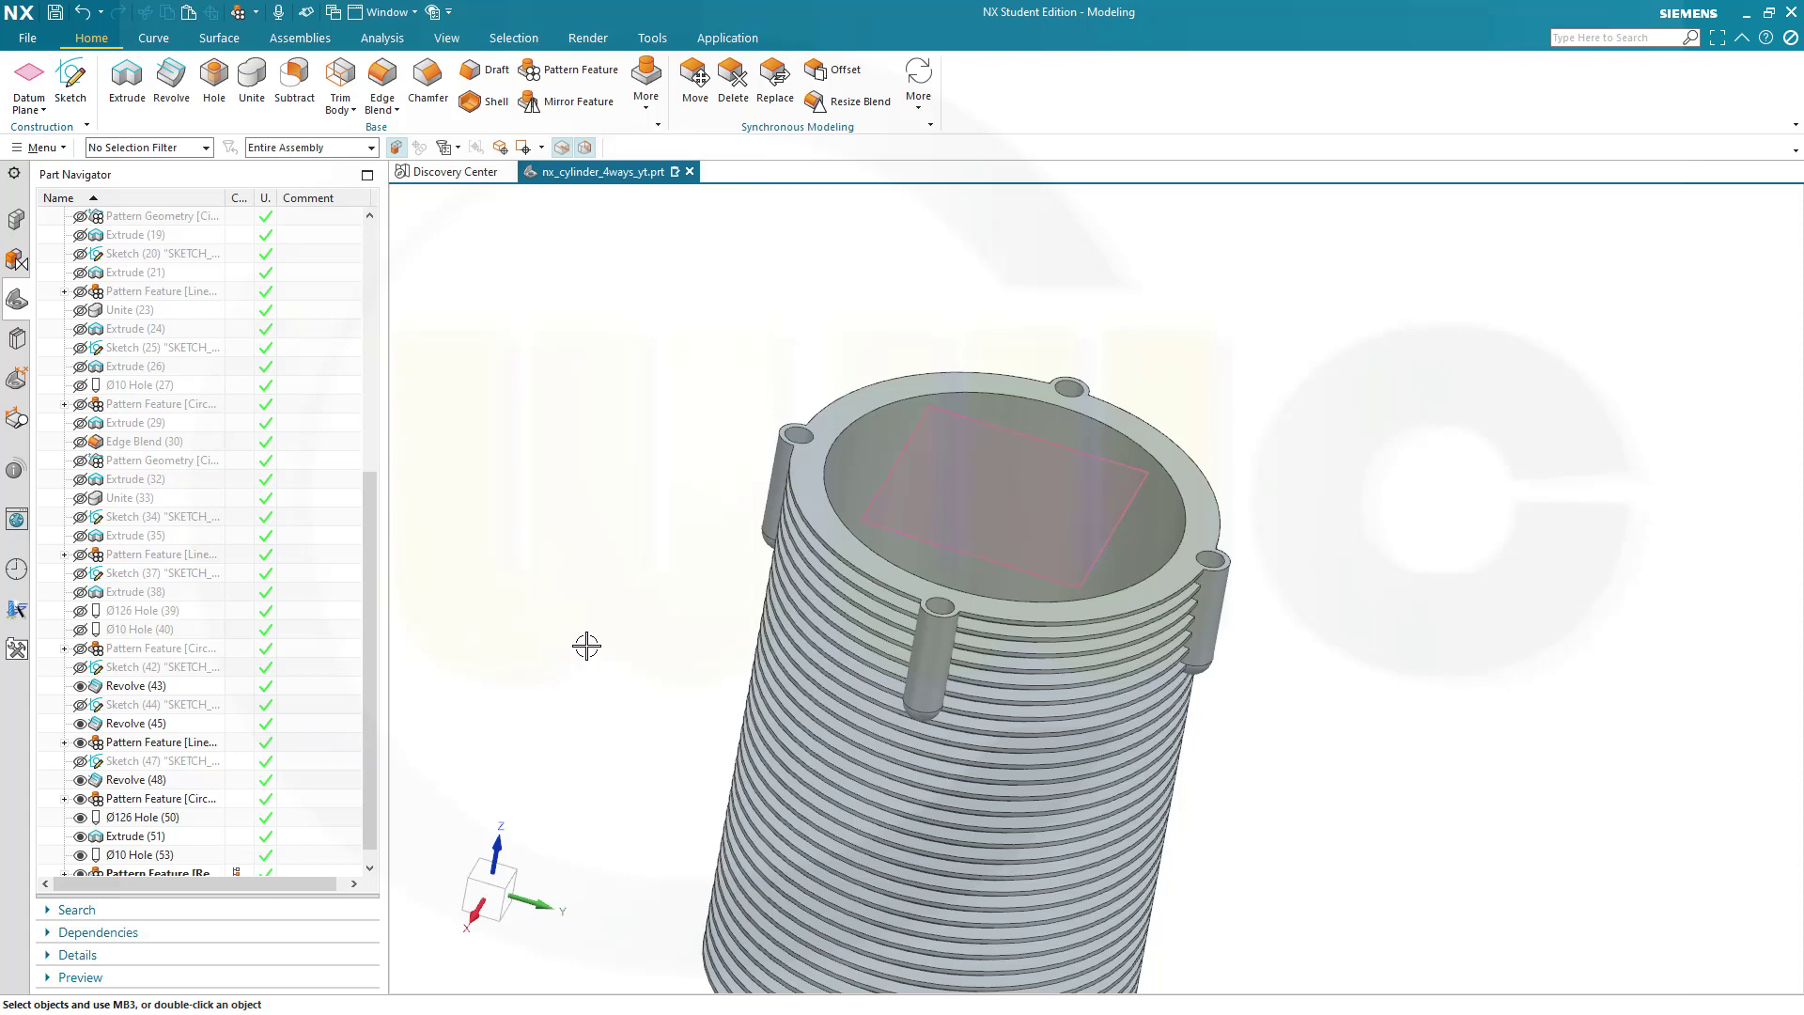
{"action": "scroll", "coordinate": [697, 658], "scroll_direction": "down", "scroll_amount": 1}
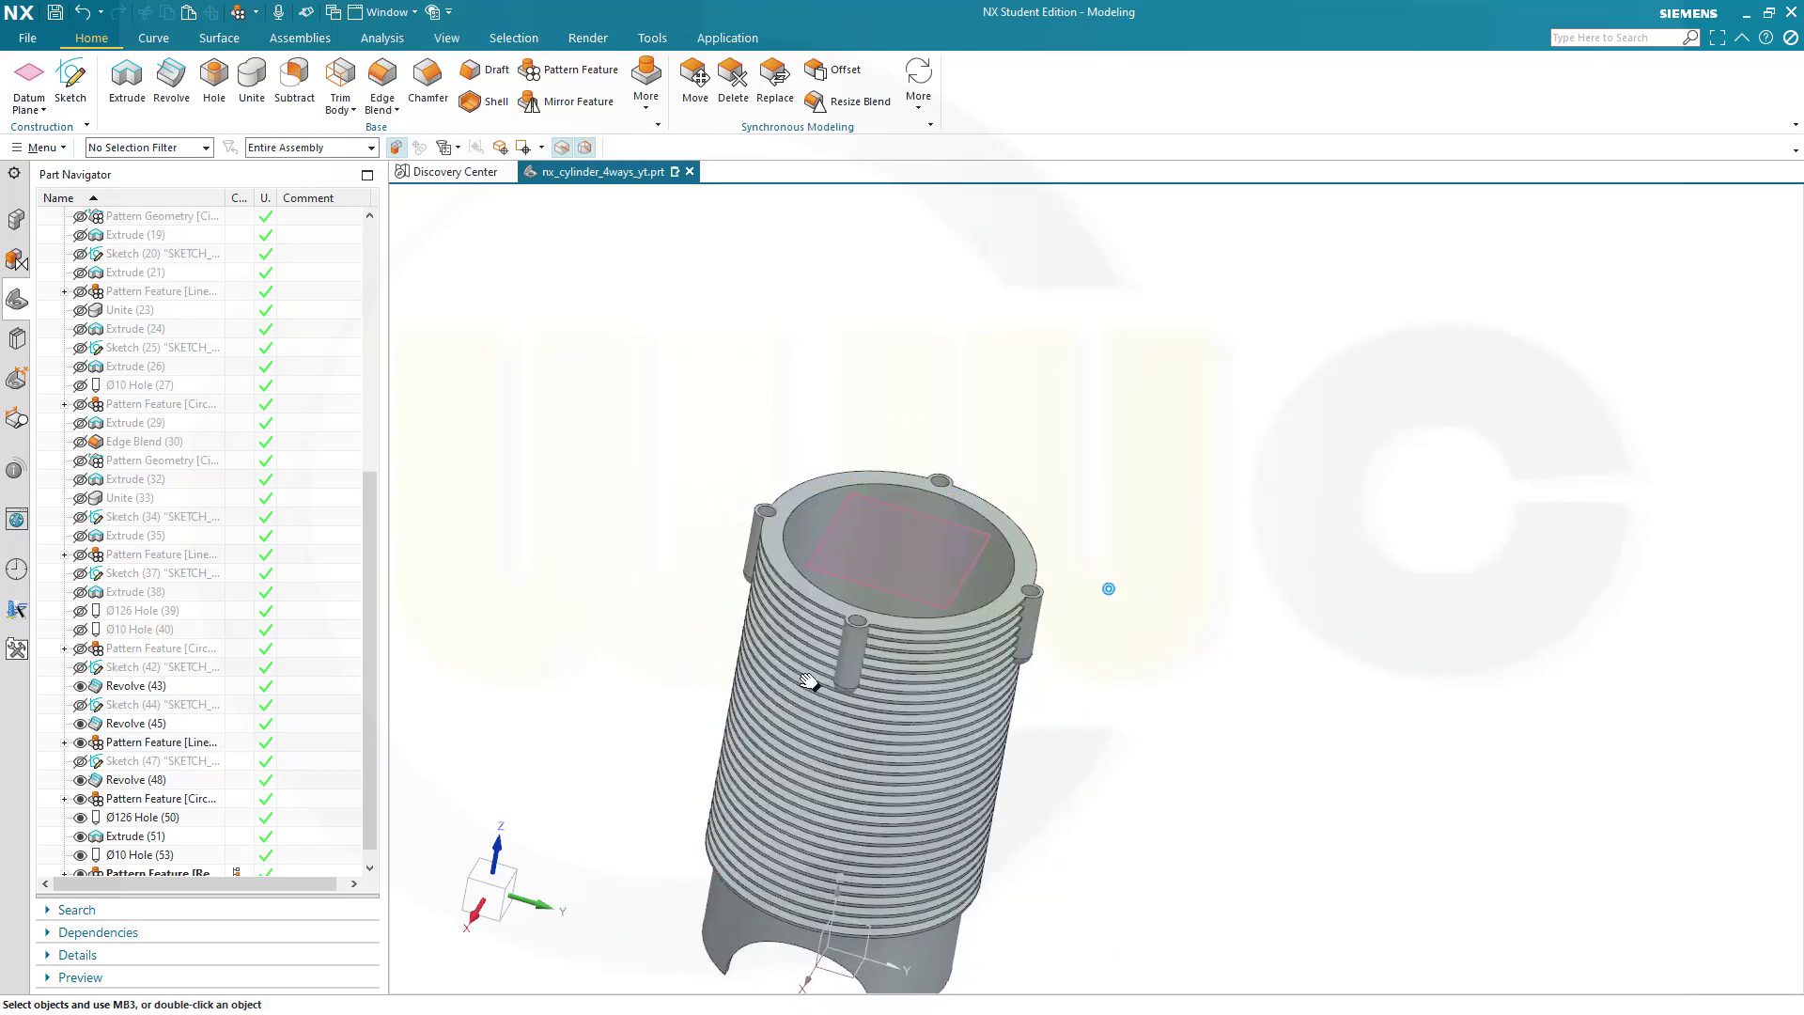
{"action": "middle_click_drag", "start_coordinate": [1108, 591], "coordinate": [1321, 499], "text": "shift"}
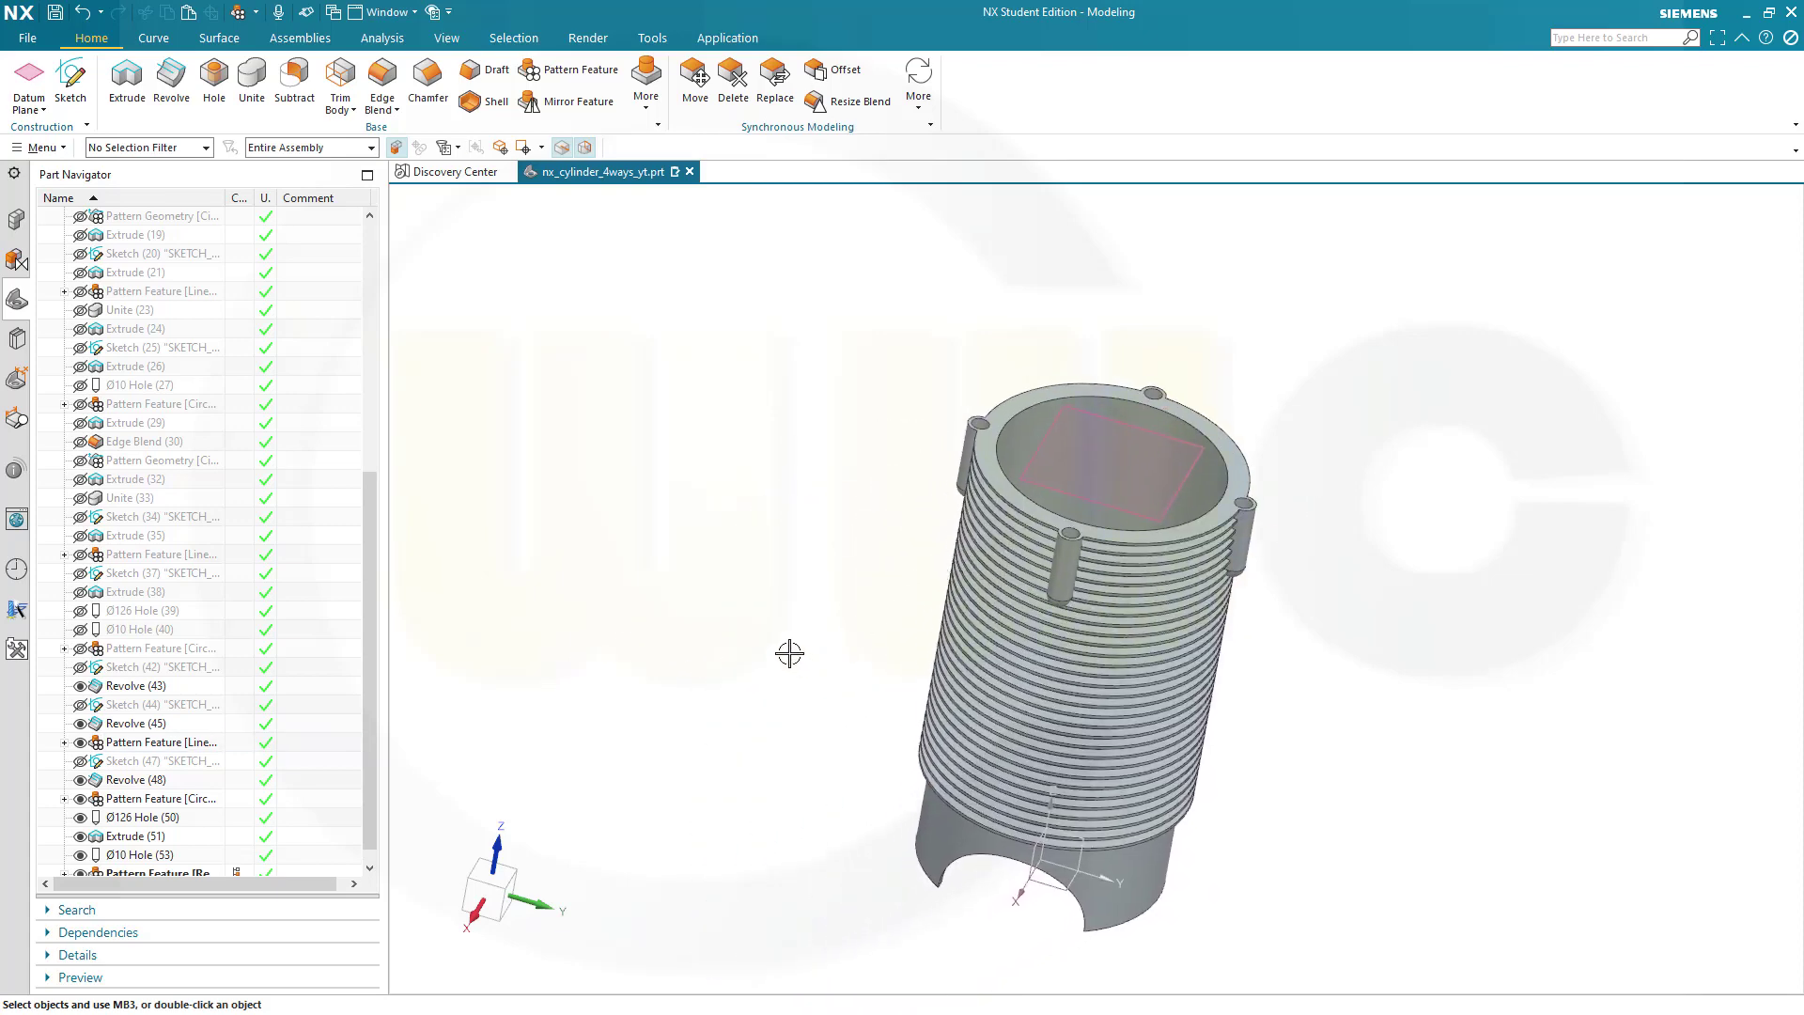